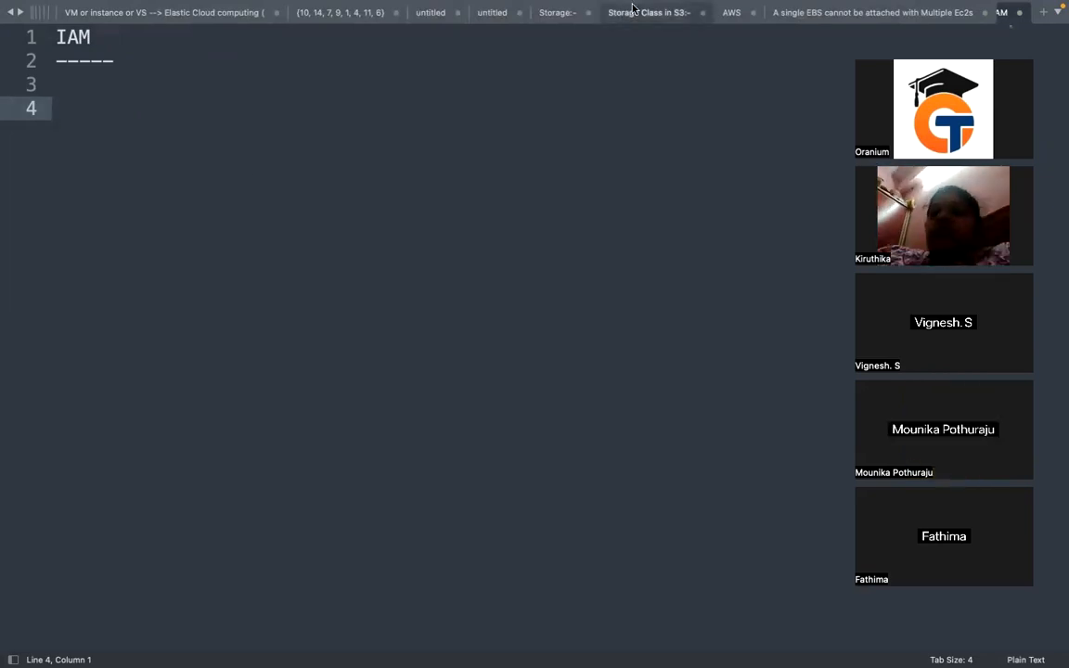
- Insert a new line 4 below the IAM heading in the Sublime Text notes
click(876, 51)
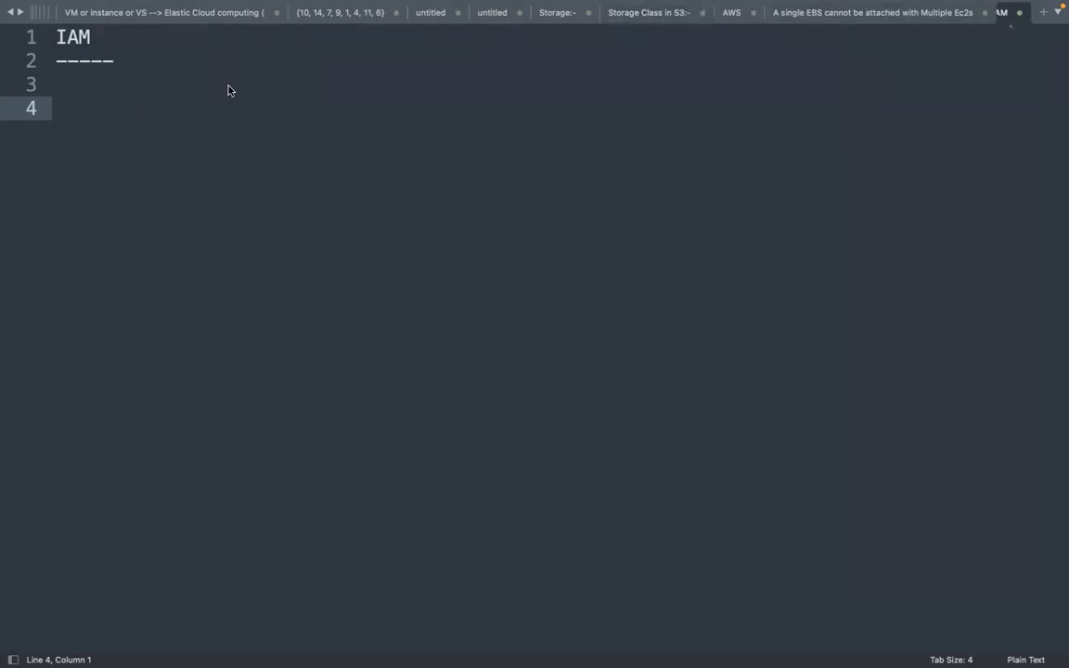
click(61, 85)
text(\)
key(BackSpace)
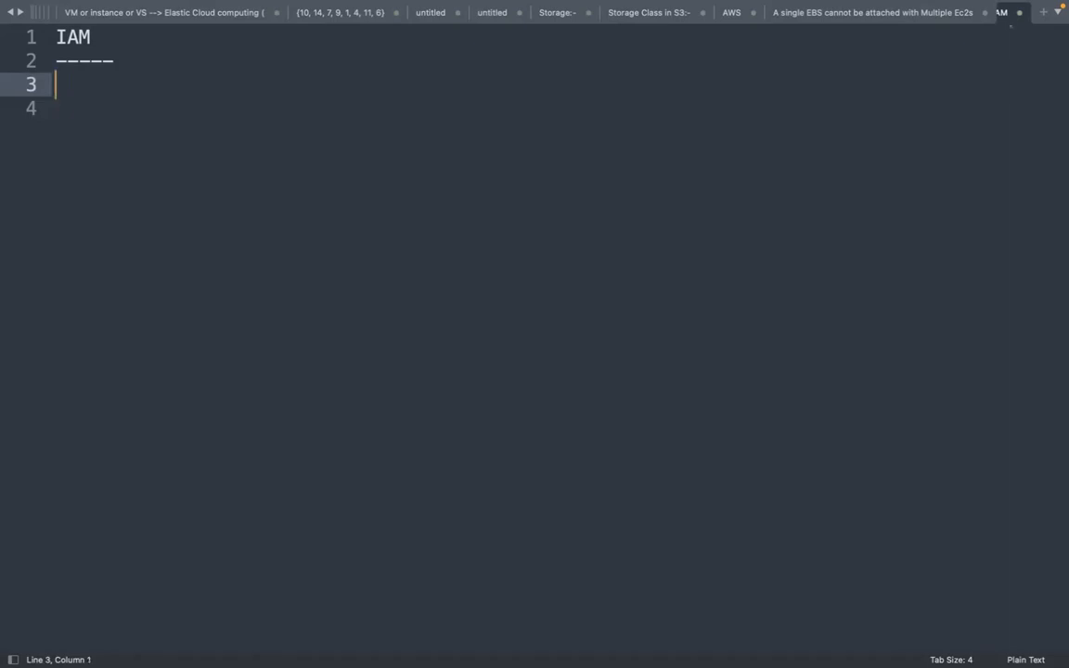
key(Return)
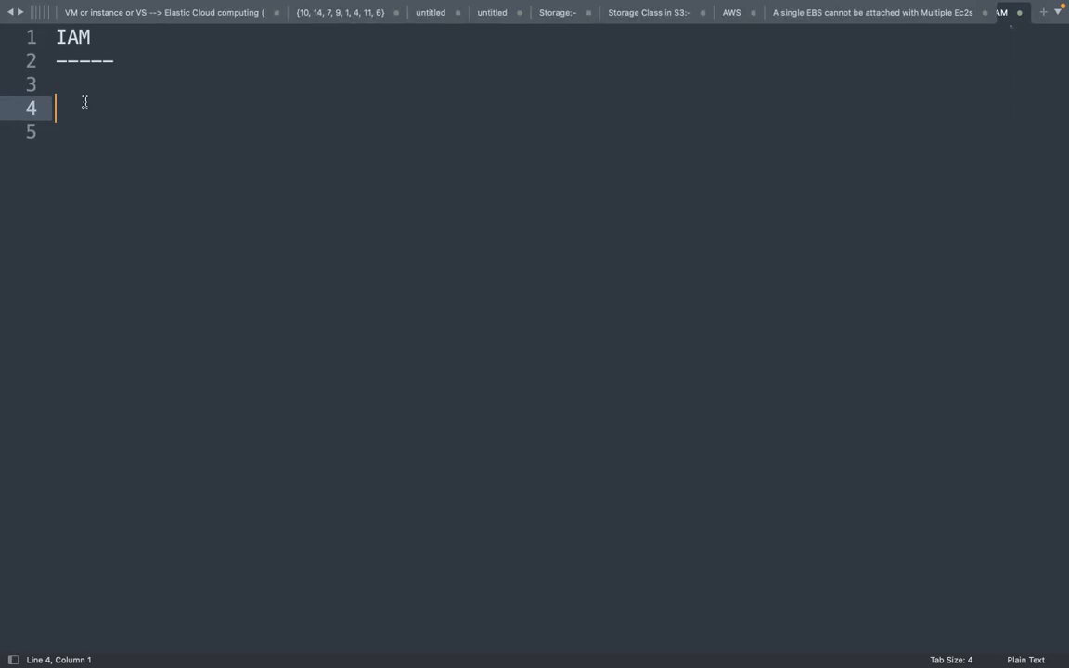
- Write 'Identitiy and Access Managment' on line 4, then add a blank line
text(Idente)
key(BackSpace)
text(tiy and)
key(BackSpace)
key(BackSpace)
key(BackSpace)
key(BackSpace)
key(BackSpace)
key(BackSpace)
key(BackSpace)
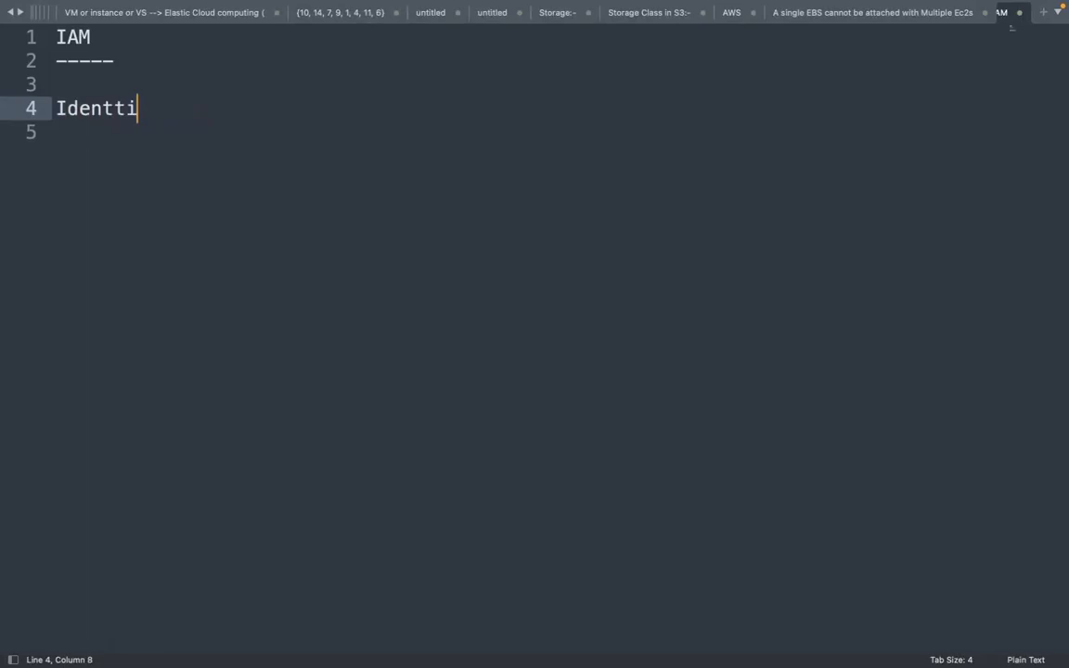
text(itiy adn A)
key(BackSpace)
key(BackSpace)
key(BackSpace)
key(BackSpace)
text(nmd)
key(BackSpace)
key(BackSpace)
key(BackSpace)
text(d Access Ma)
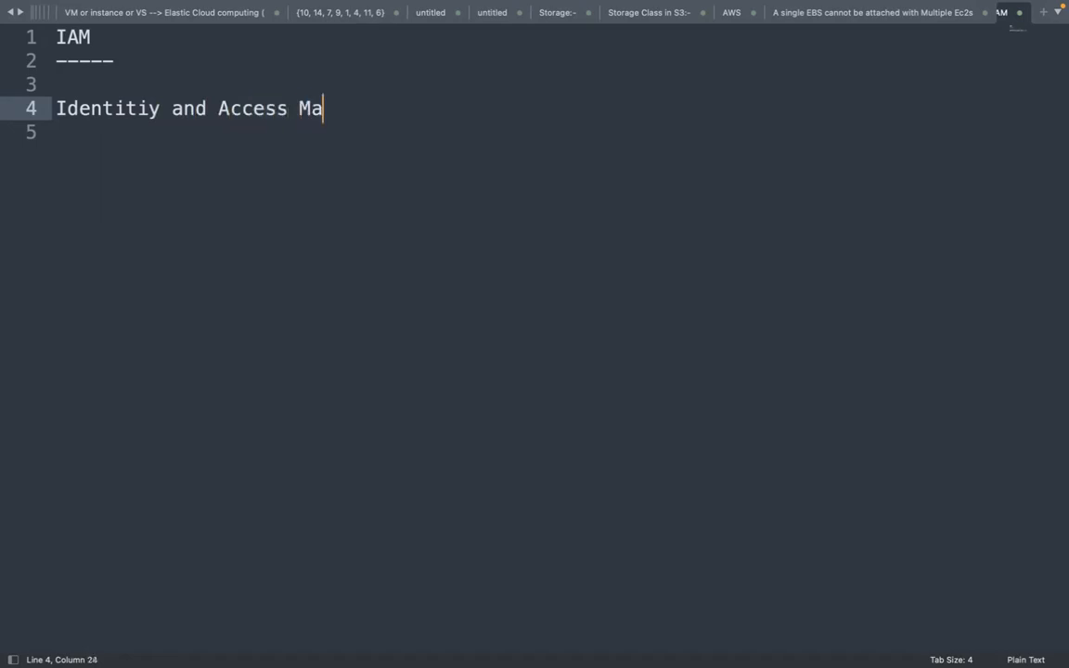
text(nagm,emn)
key(BackSpace)
key(BackSpace)
key(BackSpace)
key(BackSpace)
text(ent)
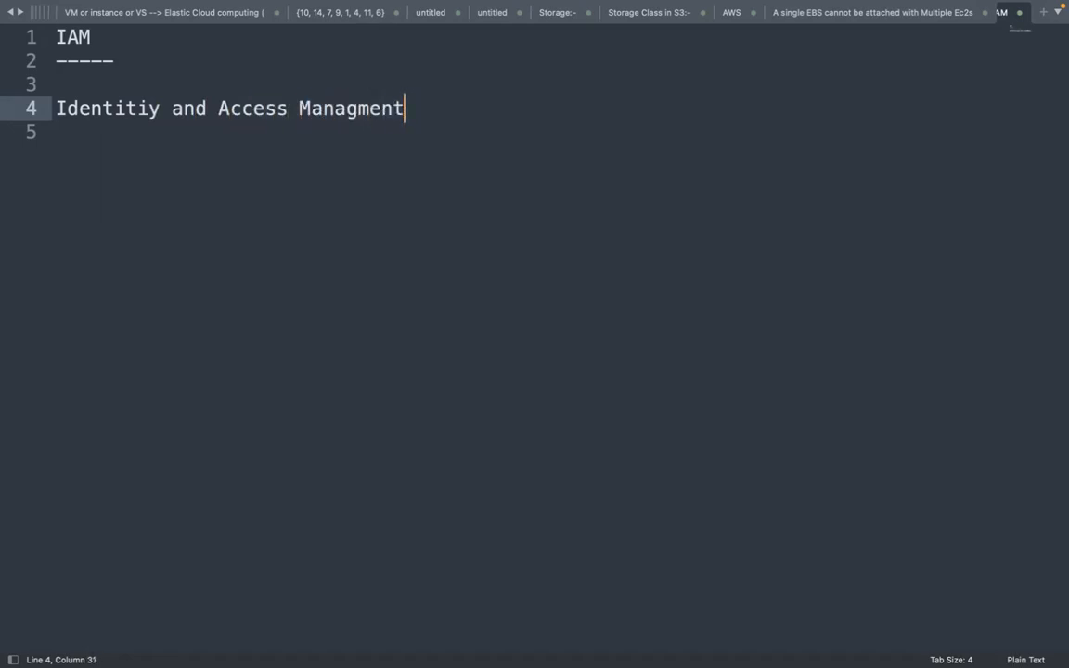
key(Return)
key(Return)
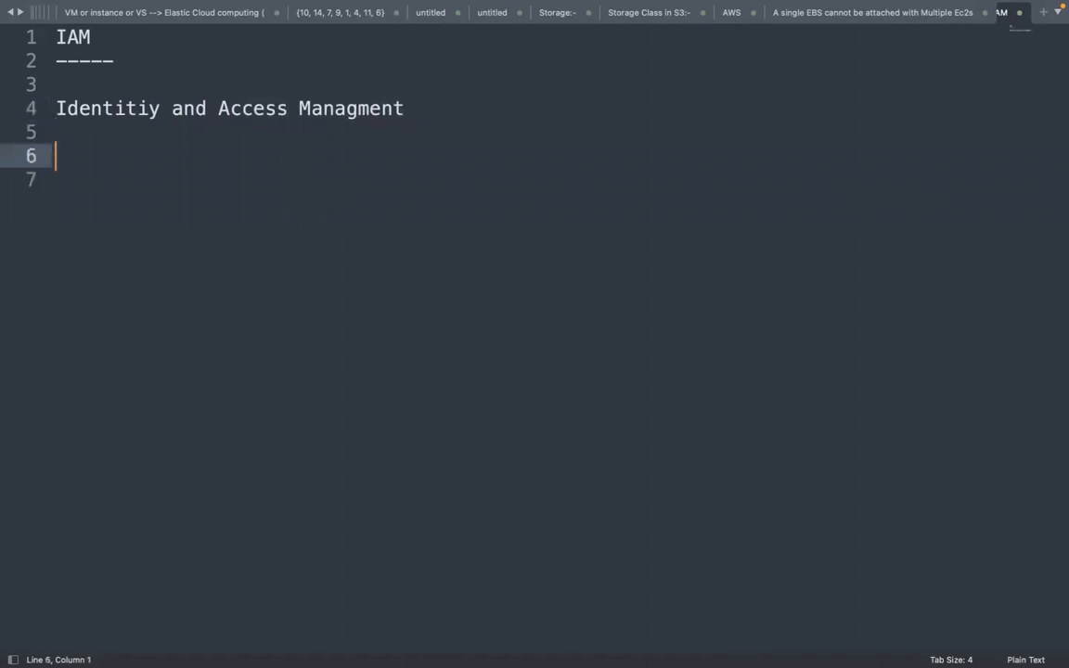
- Write 'Authentication + Authorization' on line 6, followed by a blank line
text(=)
key(BackSpace)
text(Authet)
key(BackSpace)
text(nticationm)
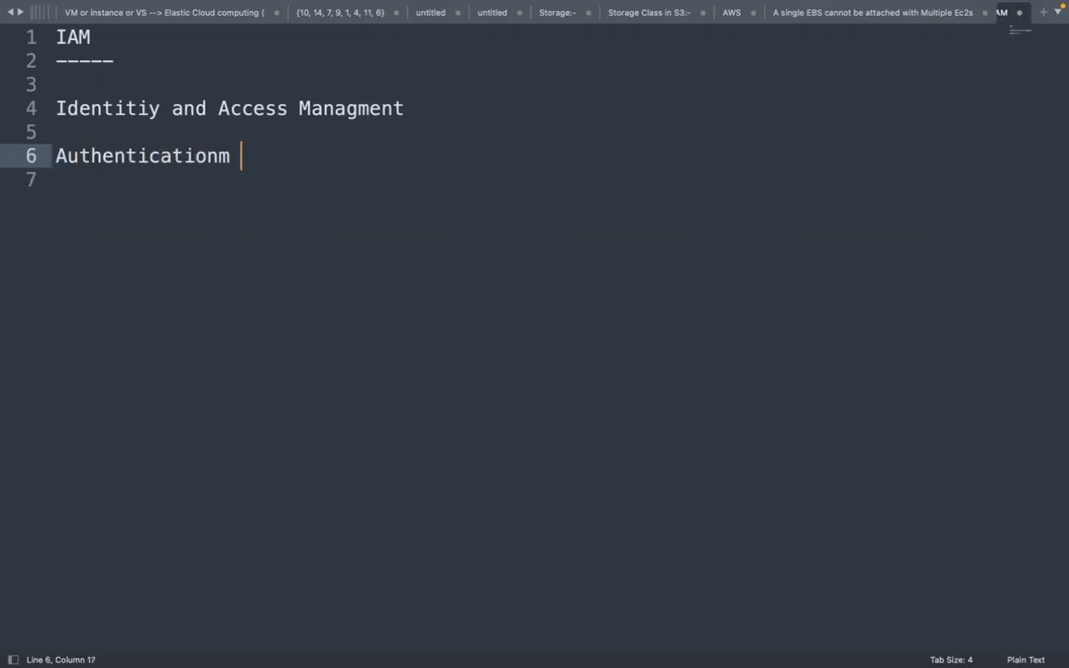
key(BackSpace)
key(BackSpace)
text(+ Authorization)
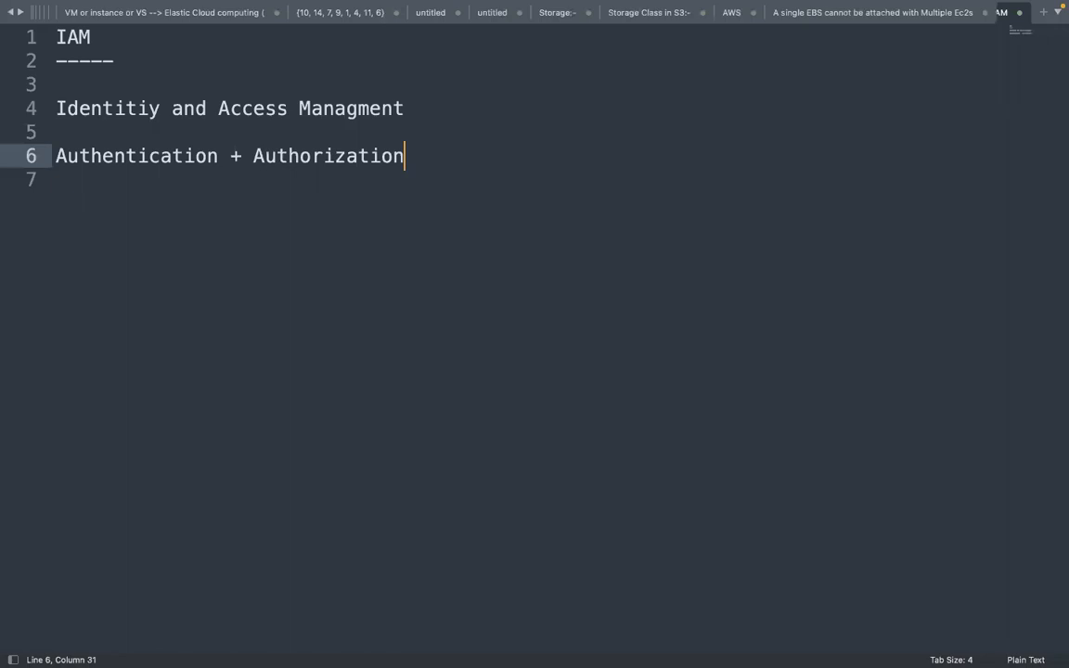
key(Return)
key(Return)
- Add the line 'Validating the identity + Validating the access' beneath it
text(Val)
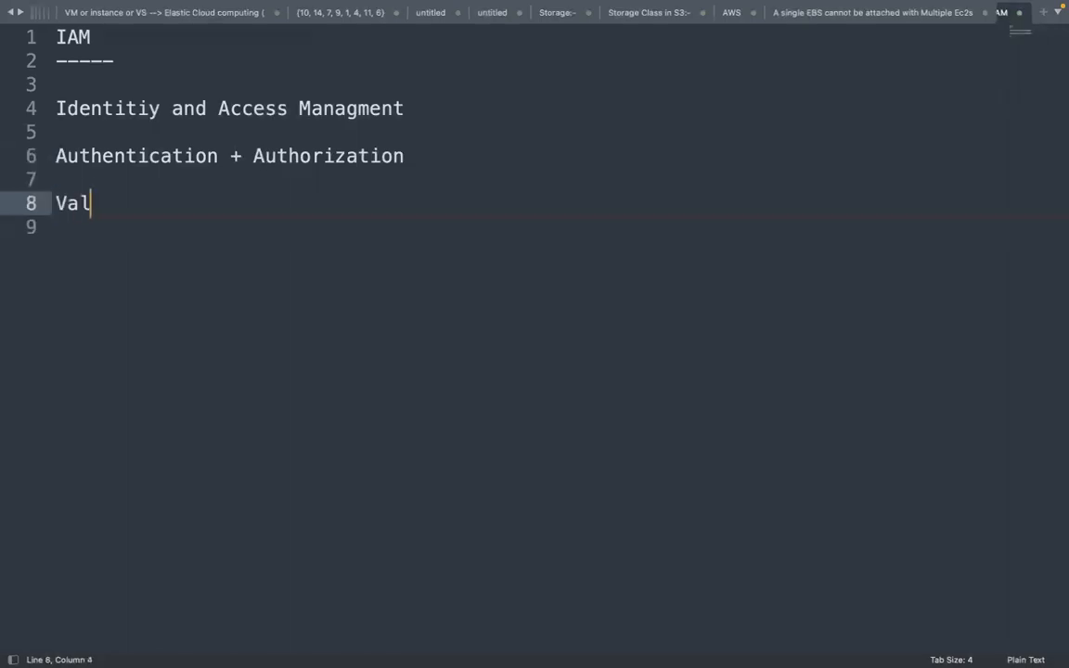
text(idating )
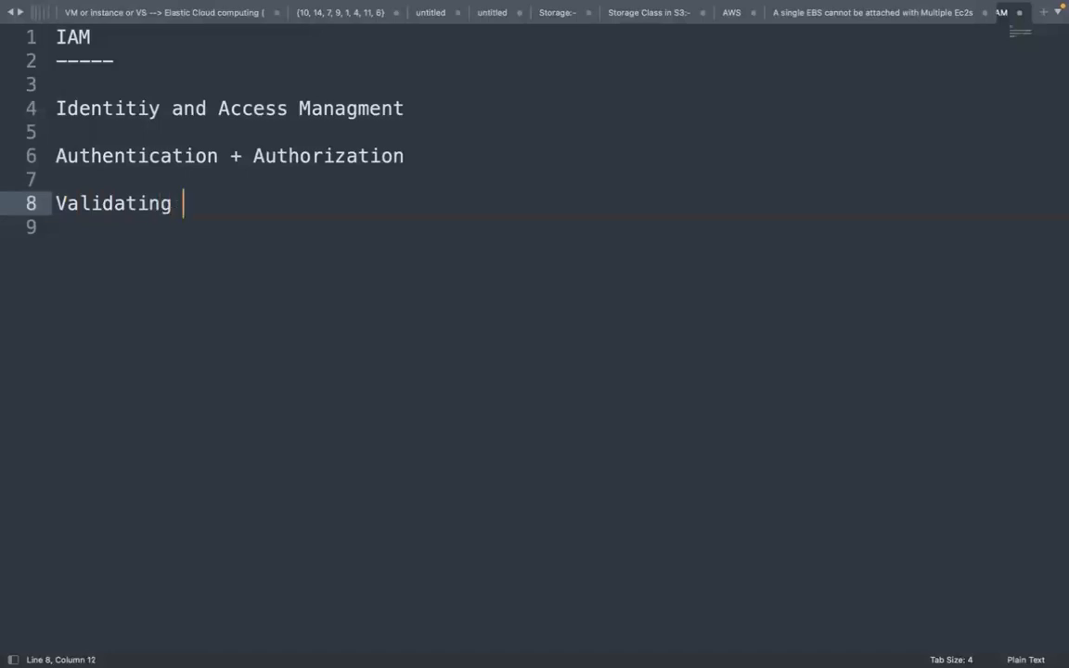
text(the identity)
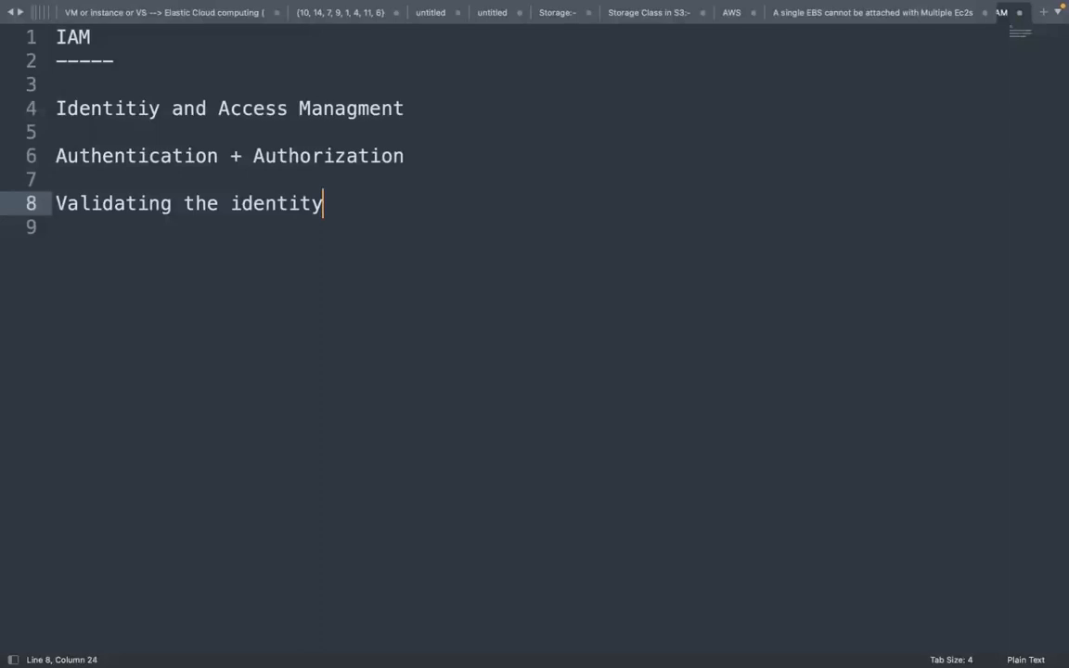
text( + Validating thge)
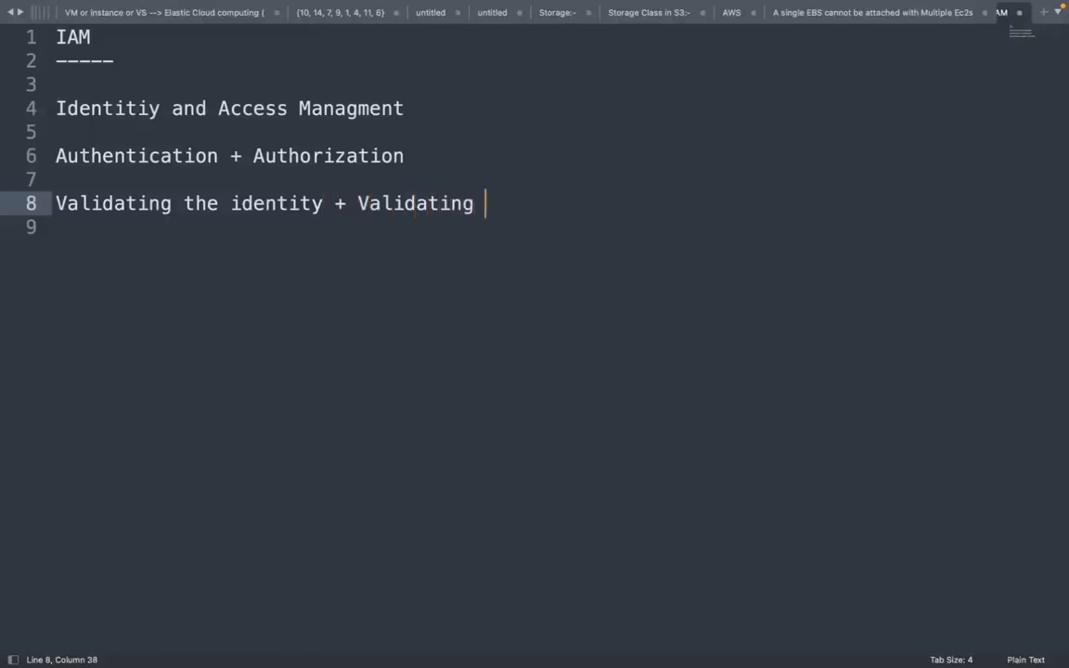
key(BackSpace)
key(BackSpace)
key(BackSpace)
text(he)
key(BackSpace)
key(BackSpace)
key(BackSpace)
text(e access)
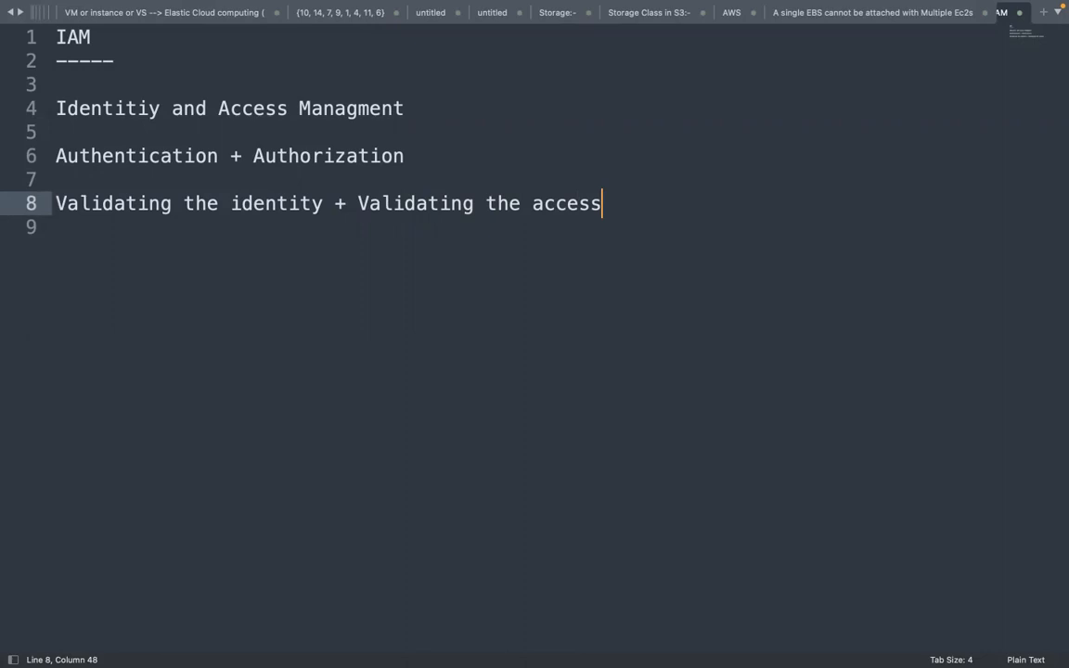
key(Return)
key(Return)
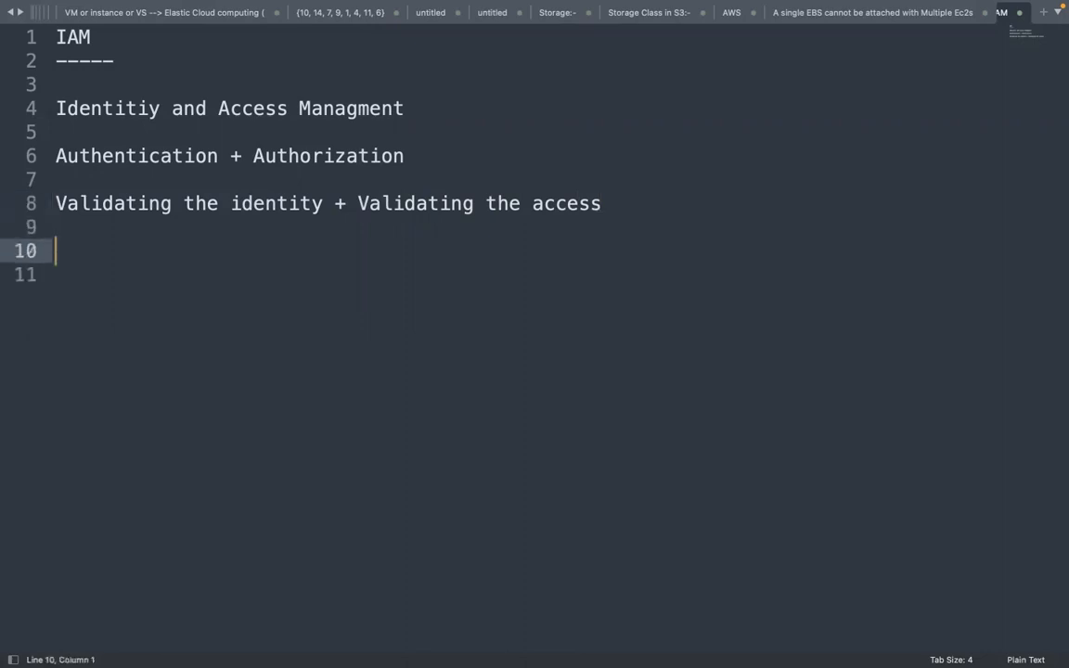
- Write 'IAM = "Who can access what"' on line 10
text("")
key(Left)
text(Whio)
key(BackSpace)
key(BackSpace)
key(BackSpace)
text(o cnqa a)
key(BackSpace)
key(BackSpace)
key(BackSpace)
key(BackSpace)
key(BackSpace)
text(an access wh)
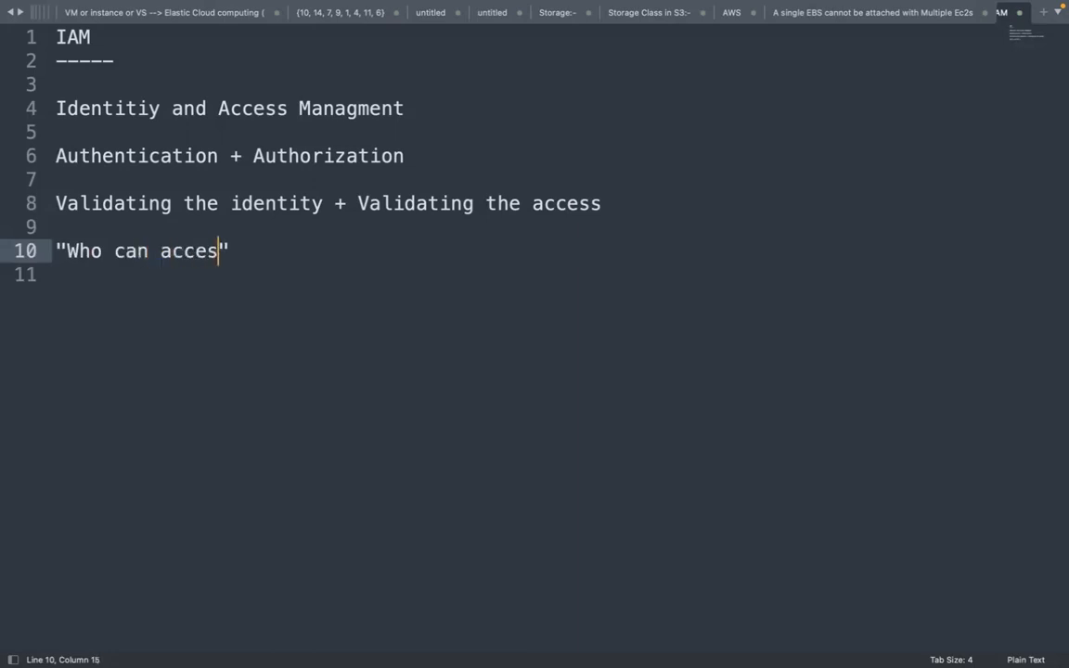
text(at)
key(Right)
key(Left)
key(Left)
key(Left)
key(Left)
key(Left)
key(Left)
key(Left)
key(Left)
key(Left)
key(Left)
key(Left)
key(Left)
key(Left)
key(Left)
key(Left)
key(Left)
key(Left)
key(Left)
key(Left)
key(Left)
key(Left)
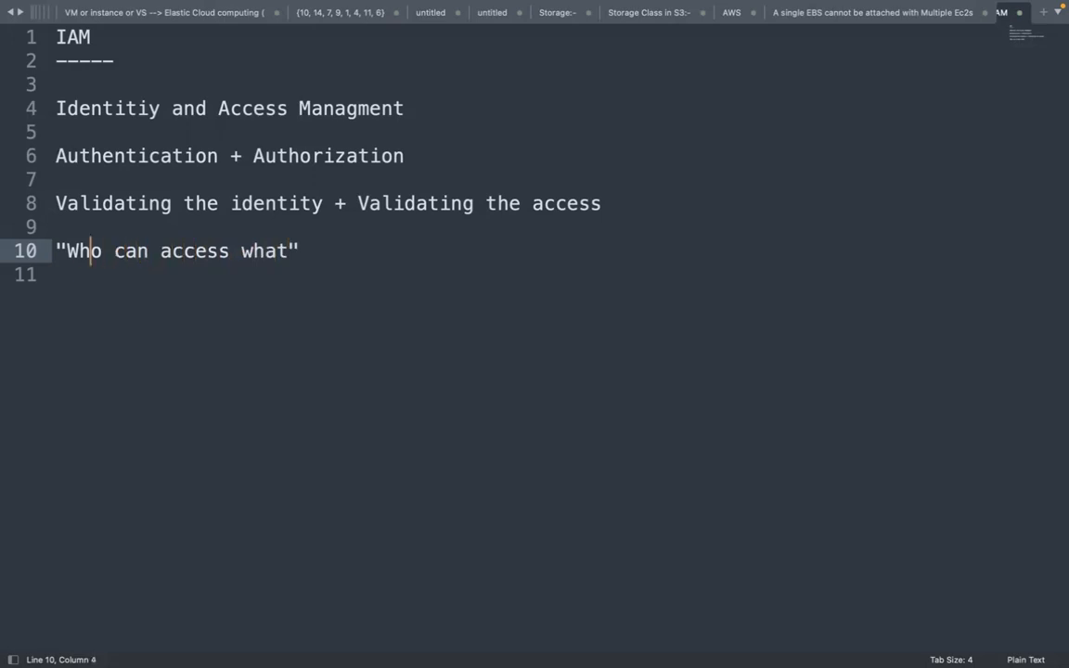
text(IAM a=)
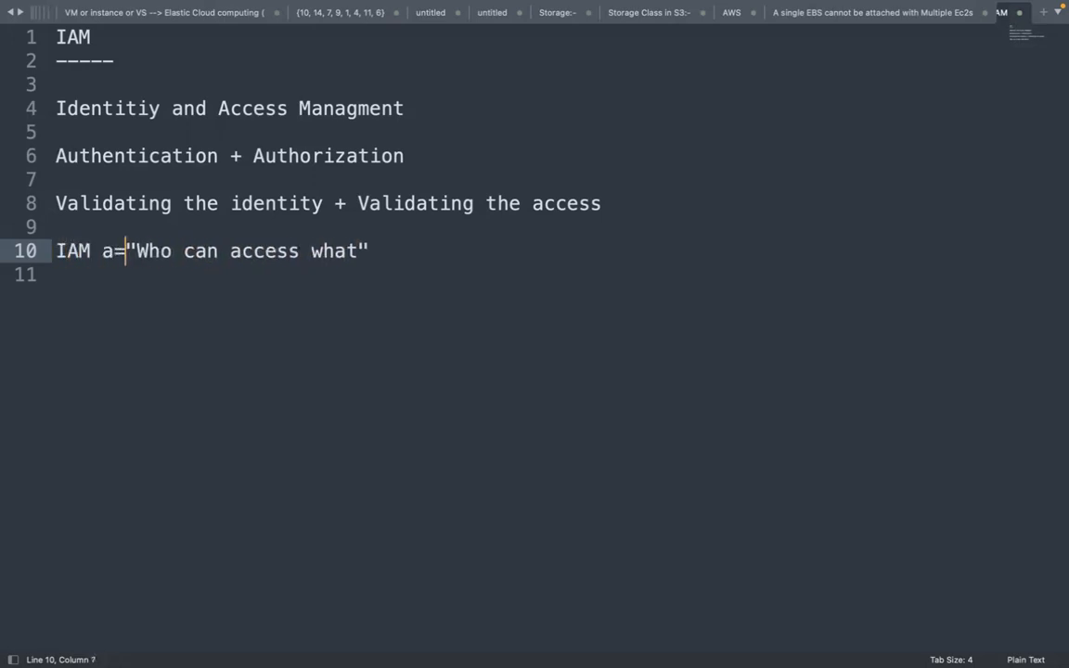
key(BackSpace)
text(=)
click(389, 246)
- Add 'Who -> Making a call : user/service/application' and begin the 'access -> Set of instruction' line
key(Return)
key(Return)
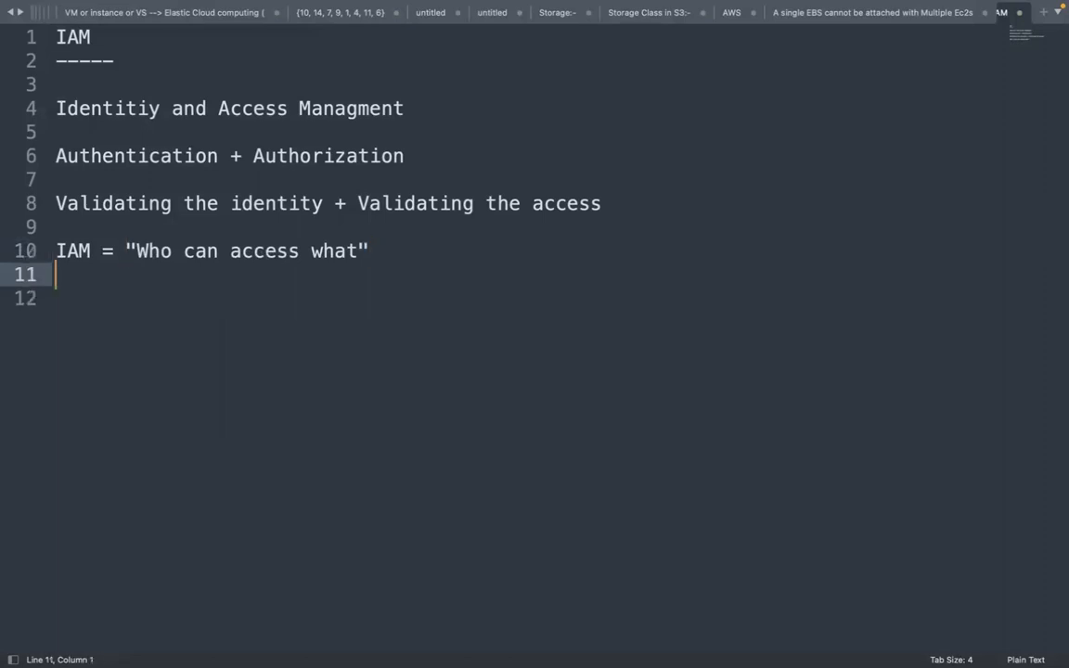
text(W)
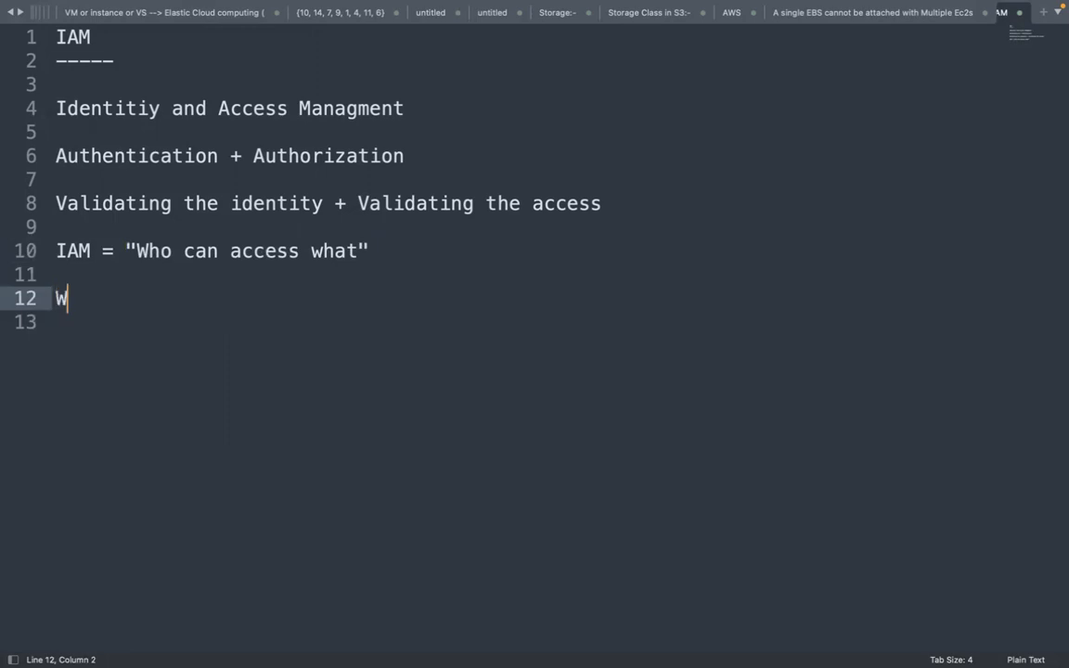
text(ho -> Making a call)
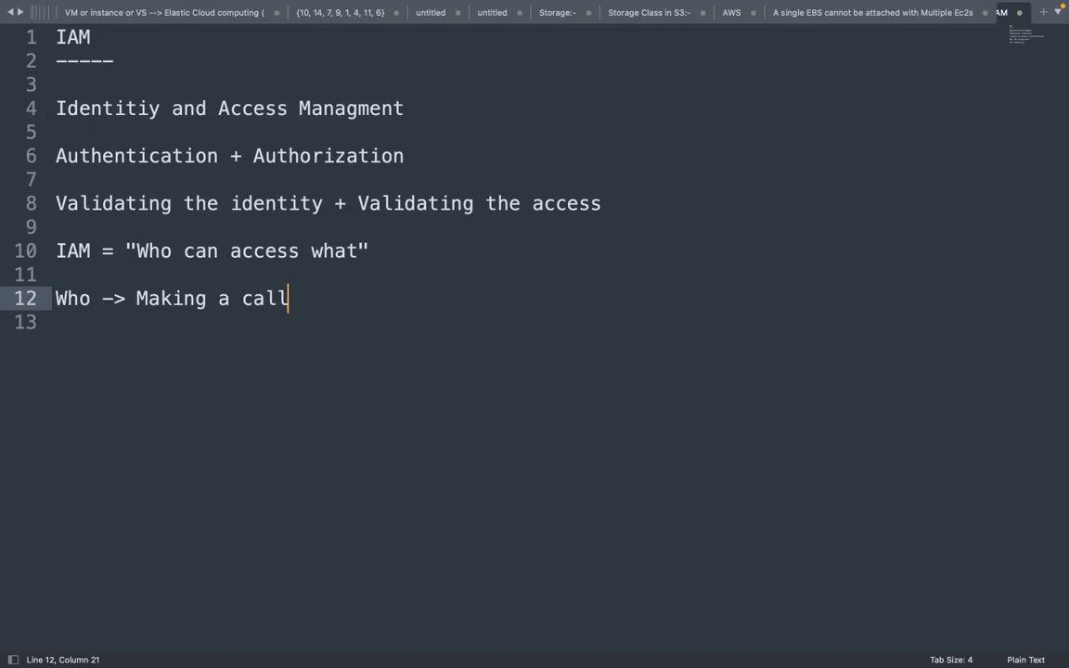
text(/)
key(BackSpace)
text(: user/serv)
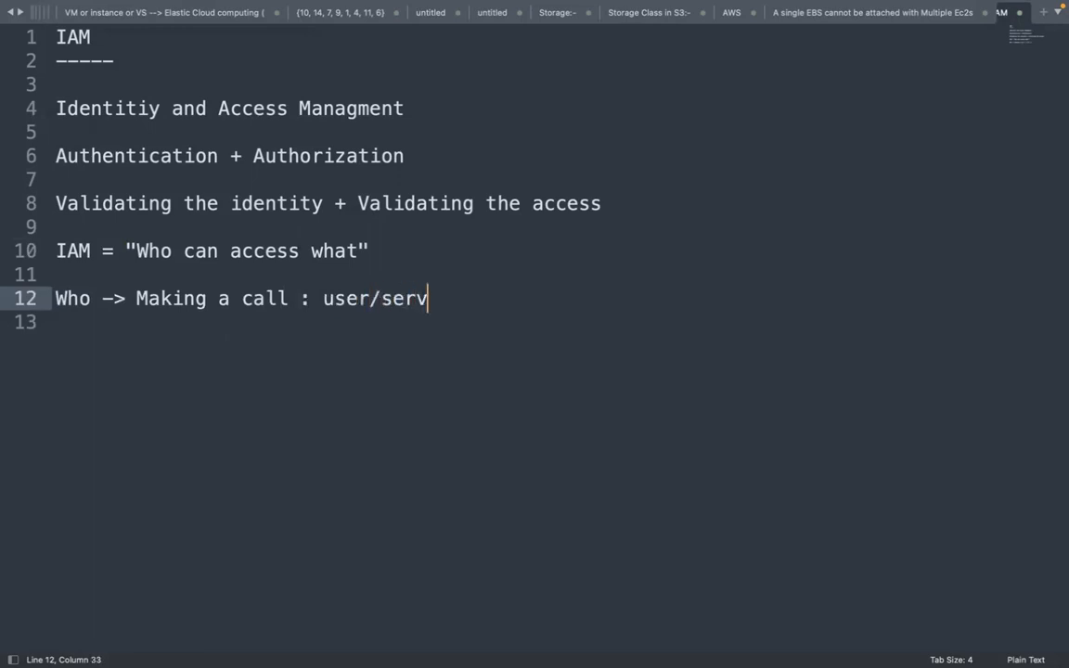
text(ice/application)
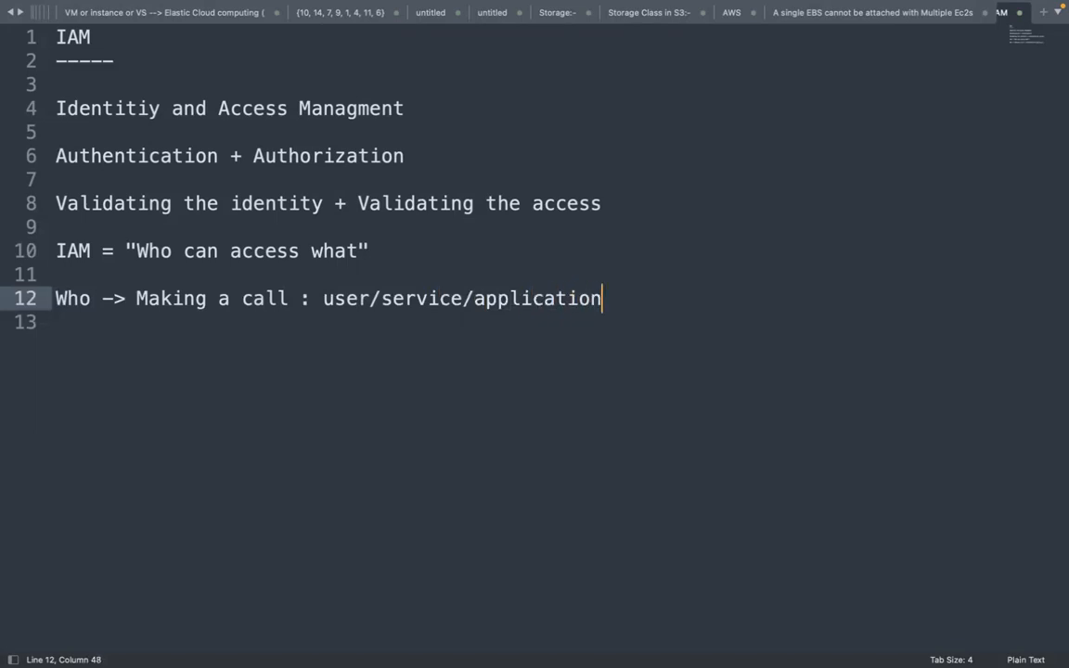
key(Return)
key(Return)
text(access -> )
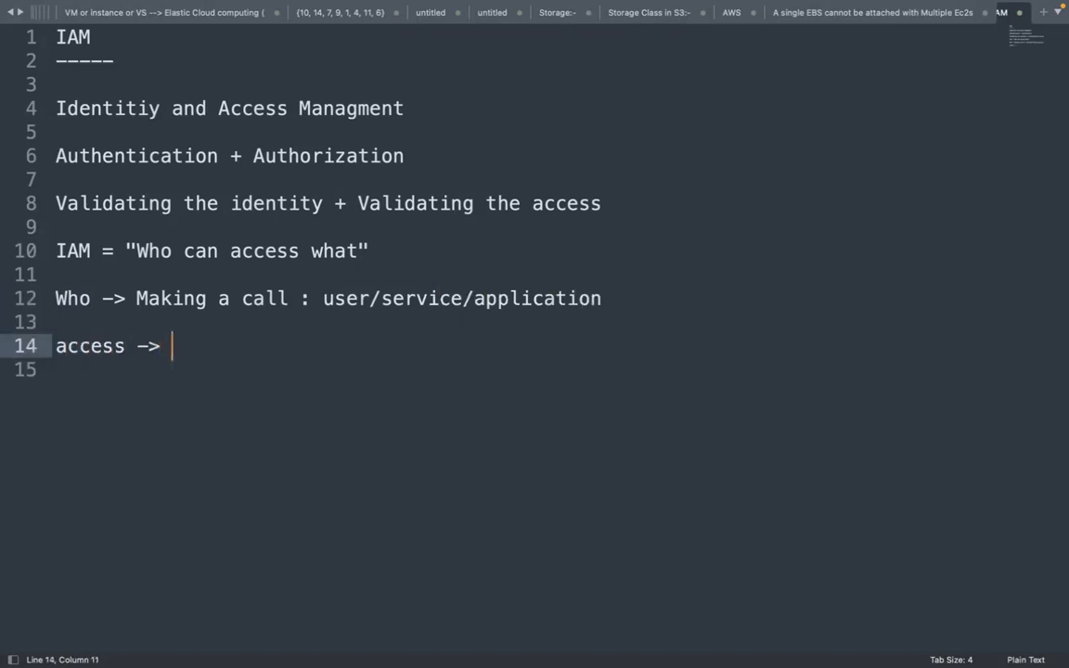
text(Set of instruct)
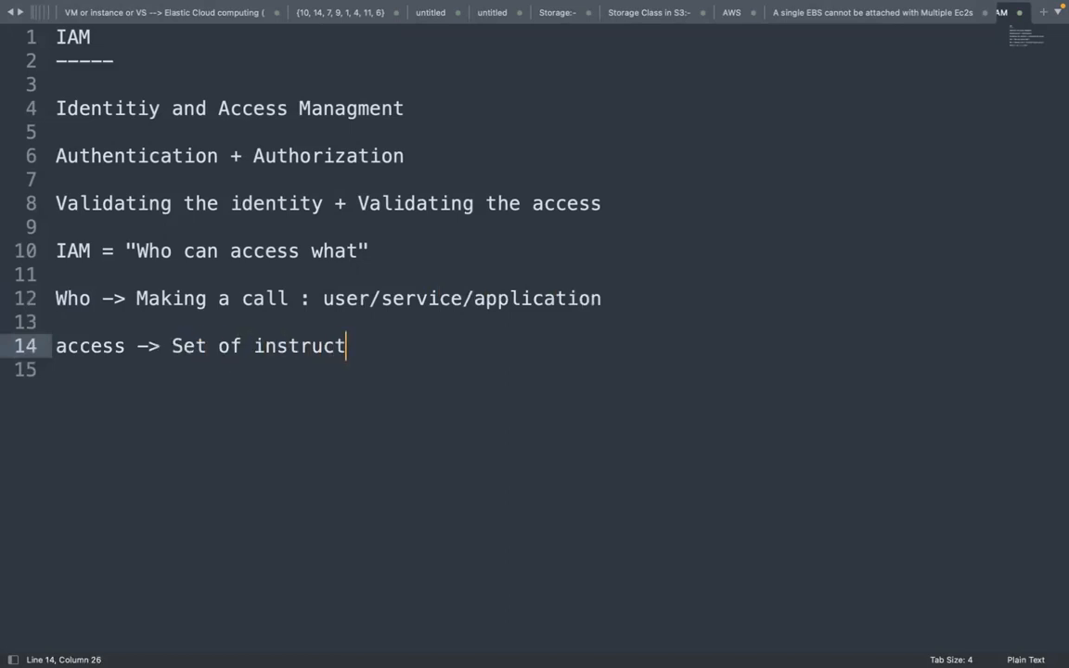
text(ion which ei)
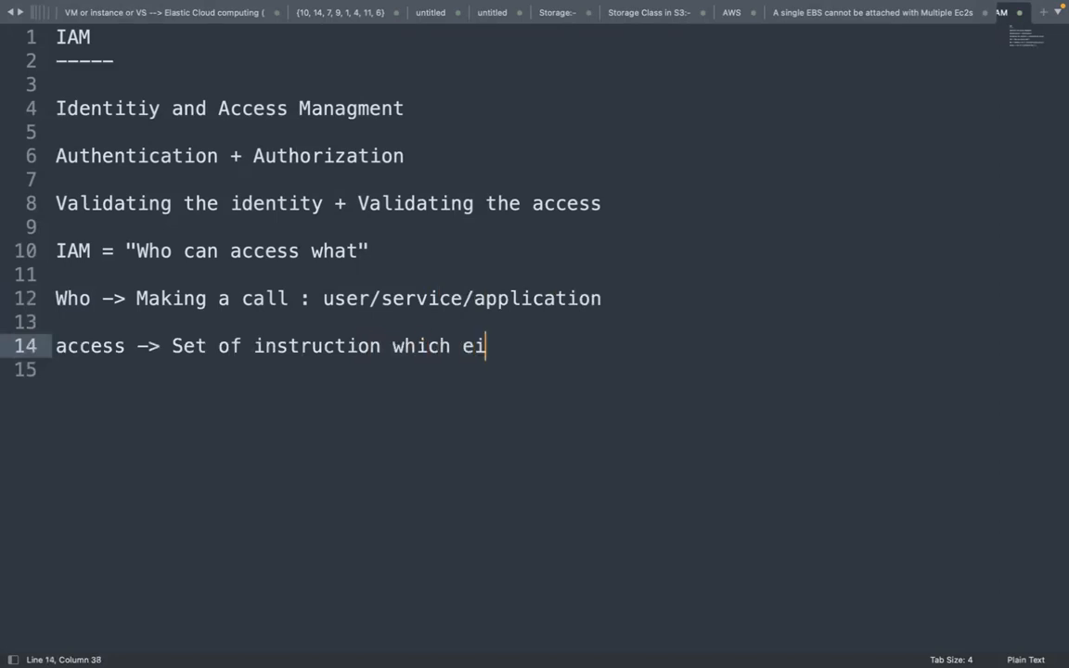
text(ther or)
- End the access line with 'allow or deny the access - Permission or Policy'
key(BackSpace)
key(BackSpace)
key(BackSpace)
text(a)
key(BackSpace)
text(allow or de)
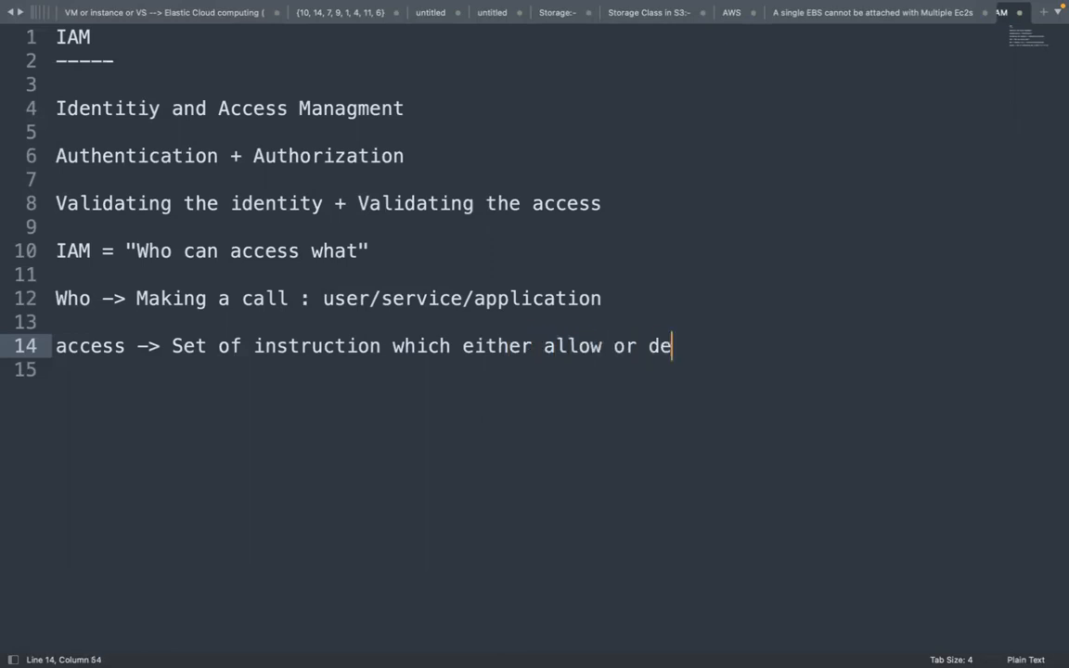
text(ny the a)
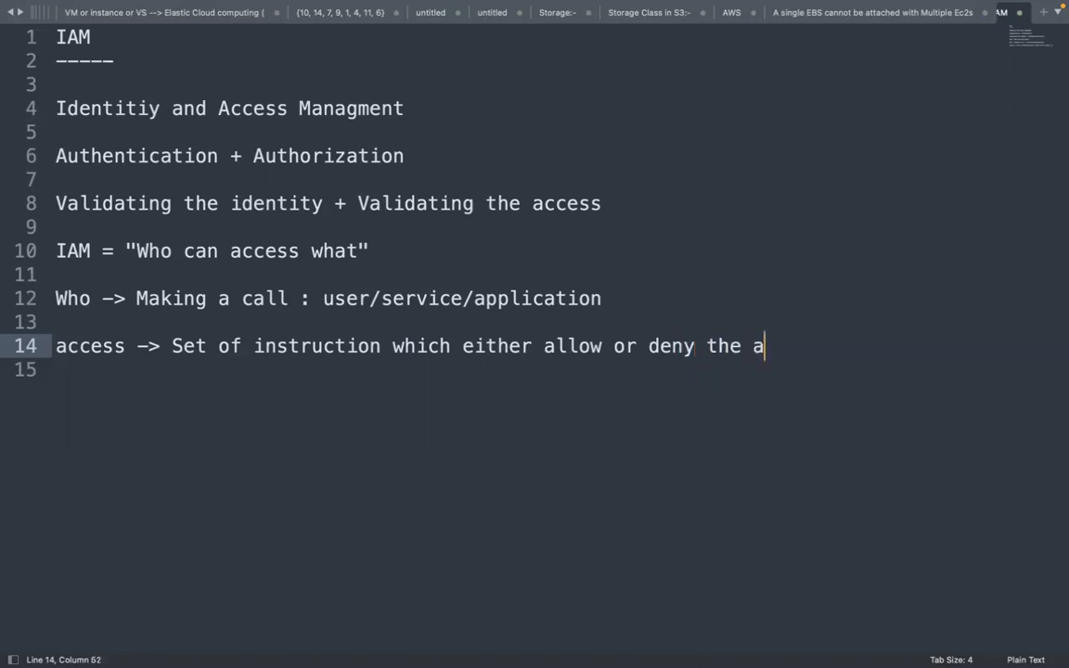
text(ccess - Pern)
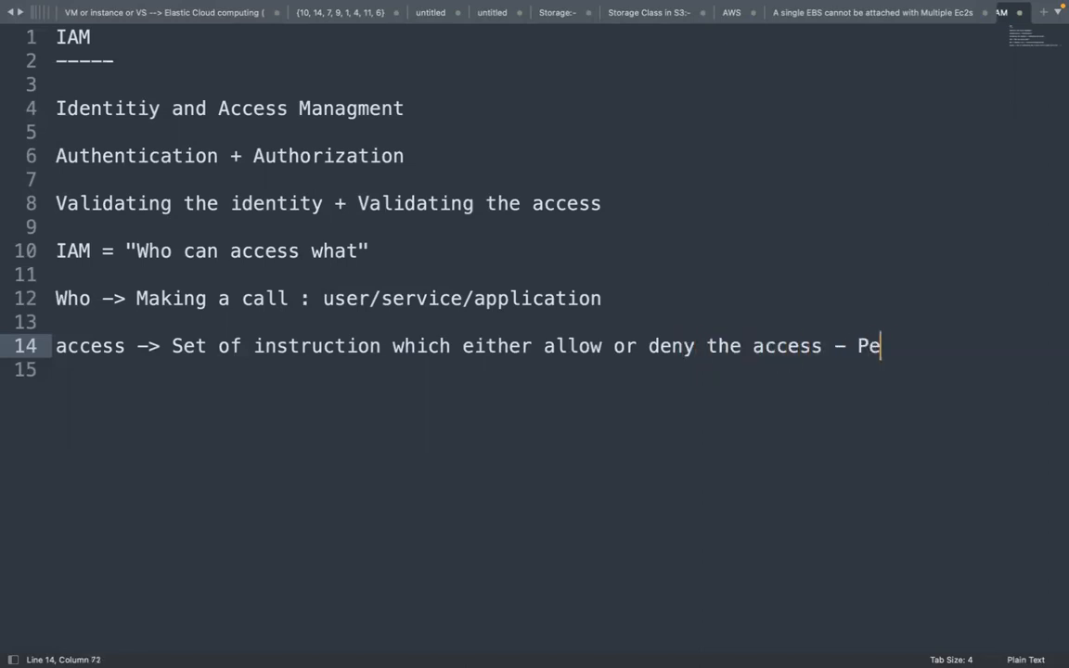
key(BackSpace)
text(misio)
key(BackSpace)
key(BackSpace)
text(sion or )
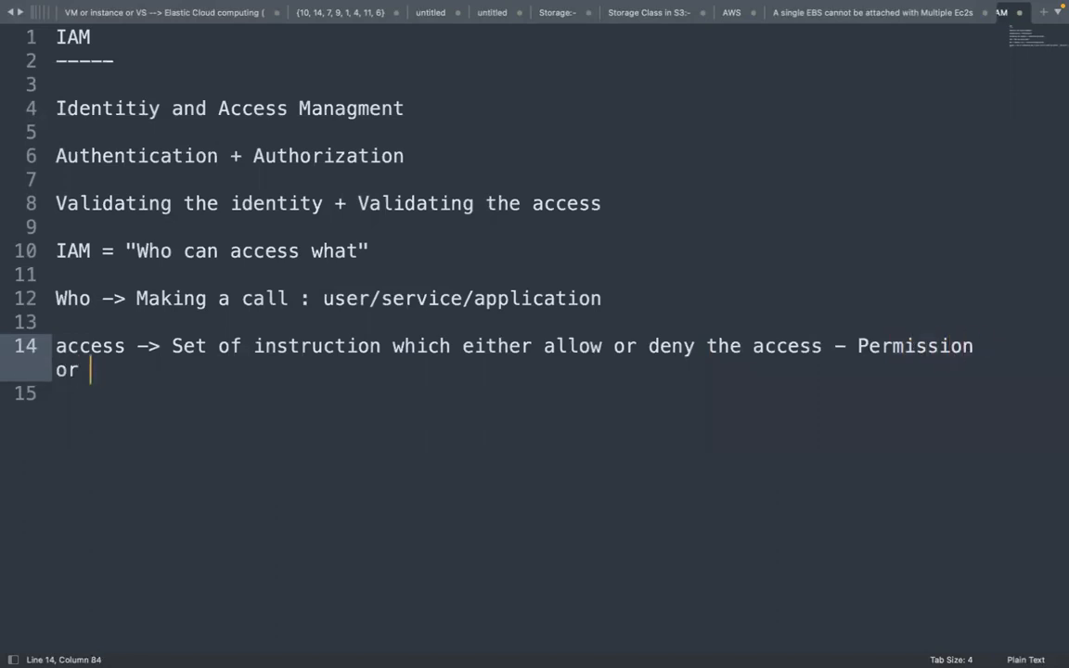
text(Policy)
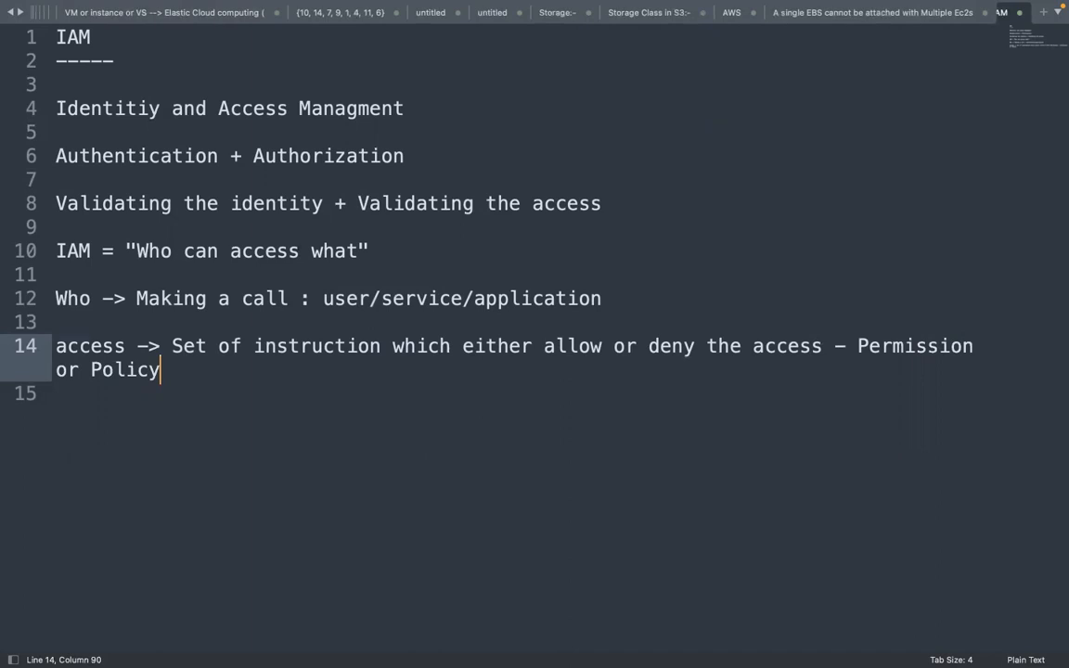
- Begin line 16 with 'What? AWS resour'
key(Return)
key(Return)
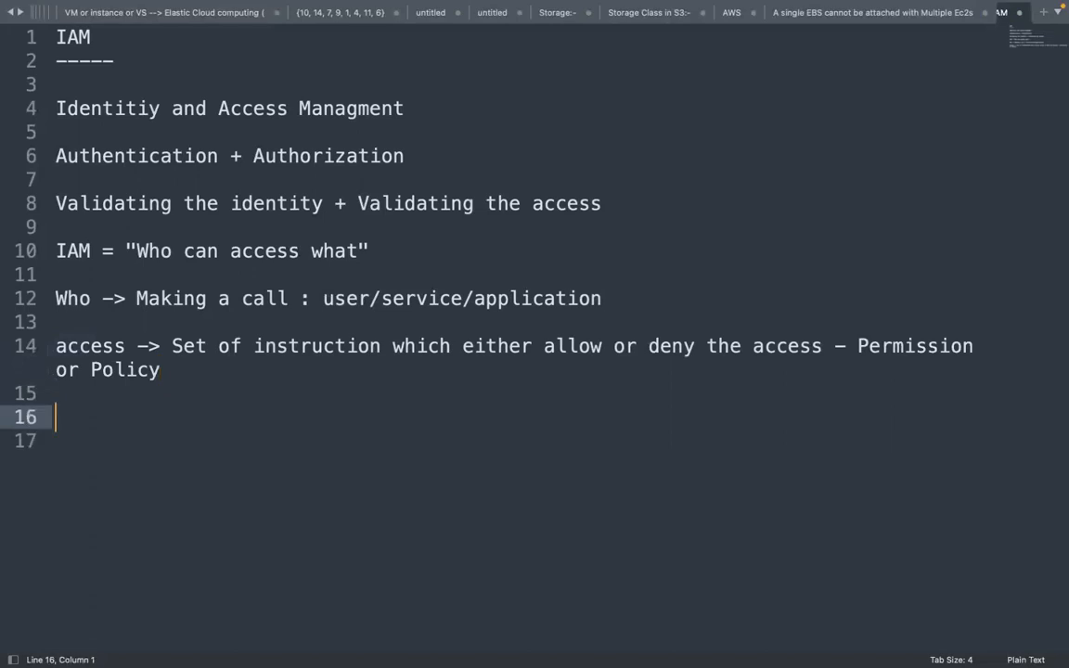
text(Waht)
key(BackSpace)
key(BackSpace)
key(BackSpace)
text(hat? AWS r)
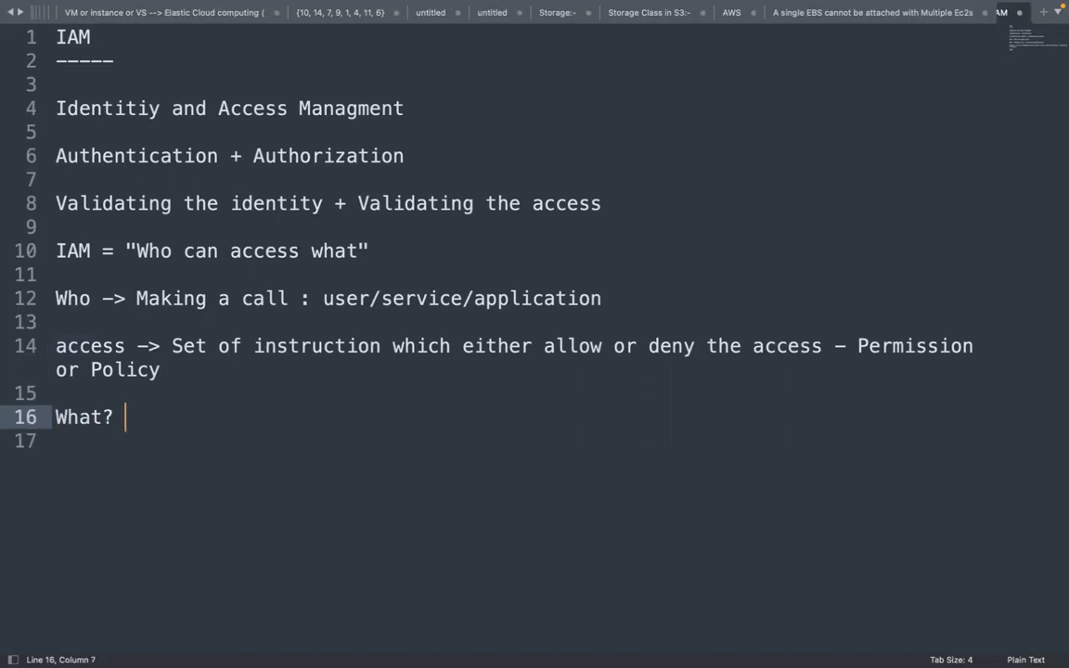
text(ecour)
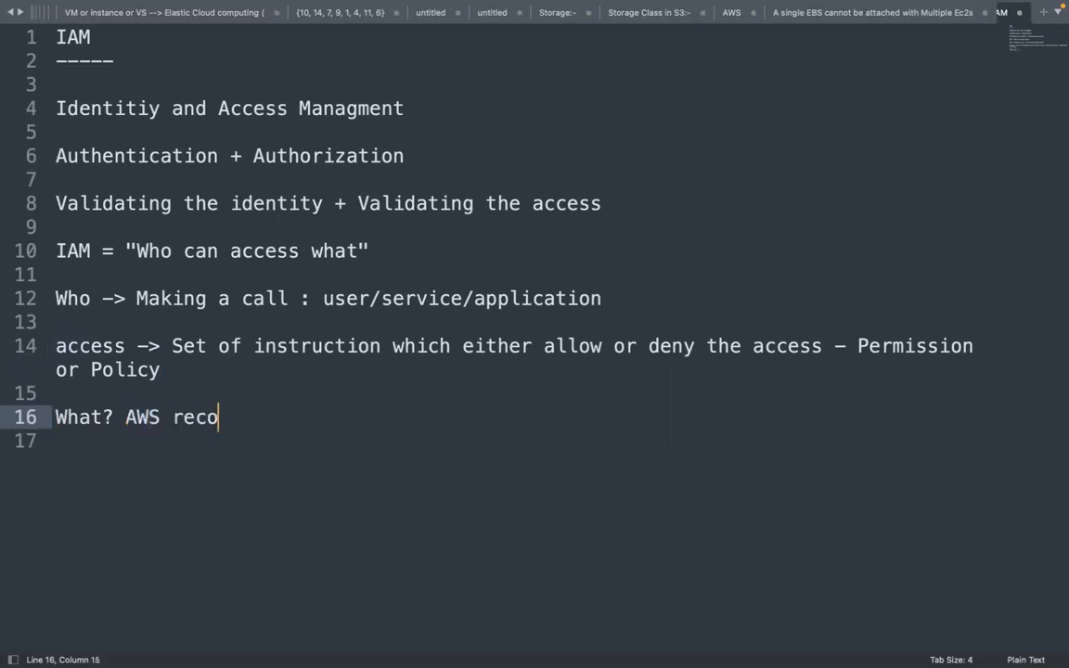
- Complete line 16 as 'What? AWS resouces or service' and open a new line below
key(BackSpace)
key(BackSpace)
key(BackSpace)
key(BackSpace)
text(soucrs or s)
key(BackSpace)
key(BackSpace)
key(BackSpace)
key(BackSpace)
key(BackSpace)
key(BackSpace)
key(BackSpace)
text(es or service)
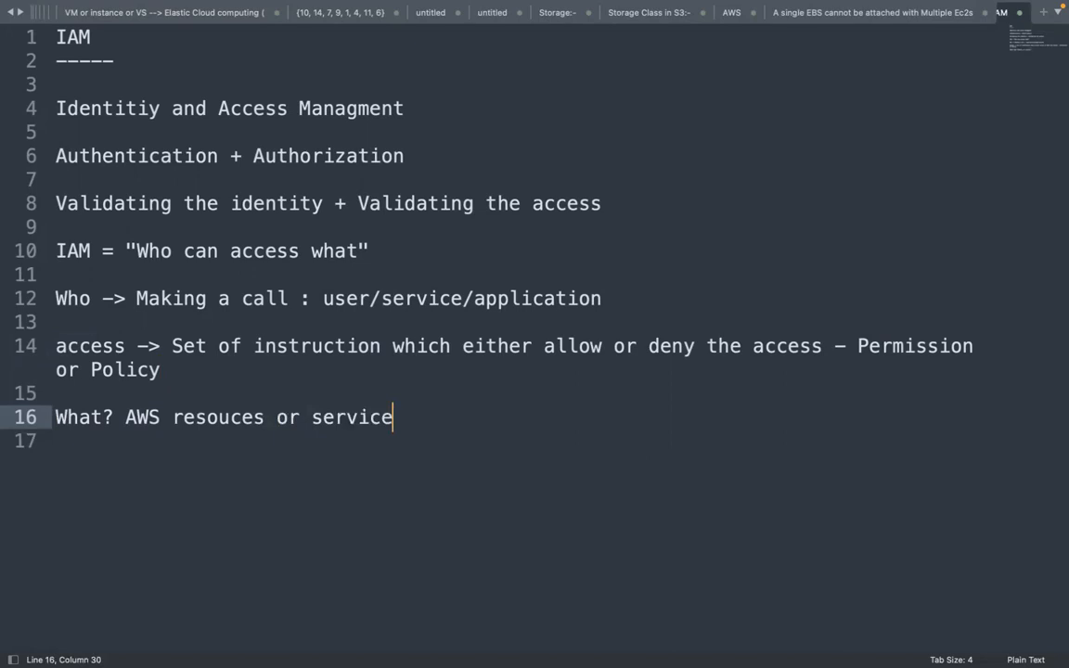
drag(137, 250, 345, 251)
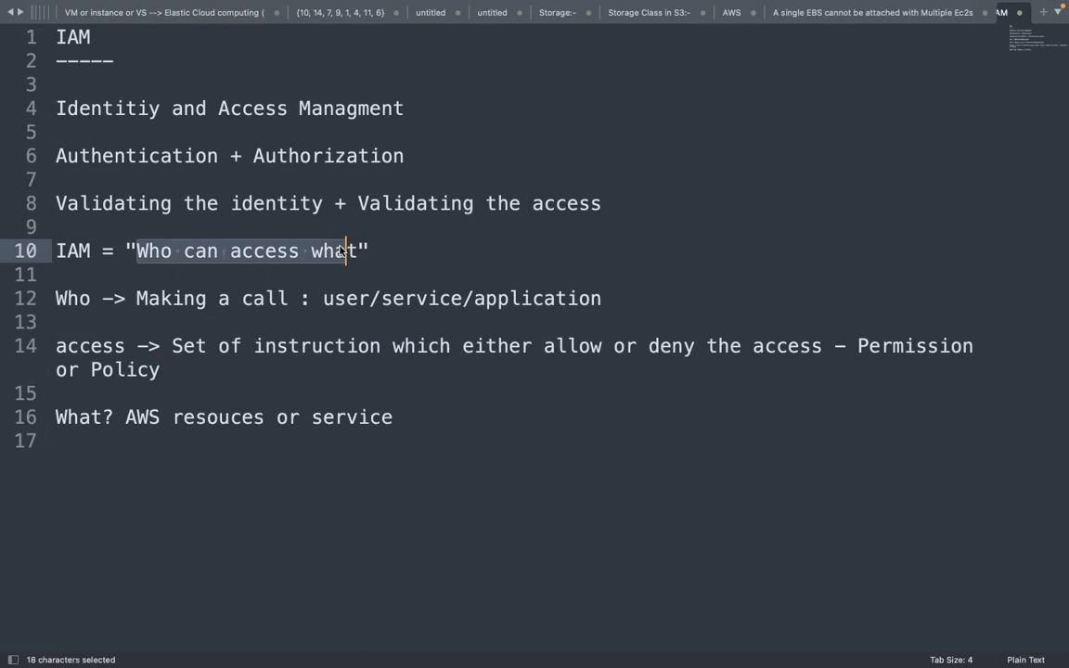
click(417, 417)
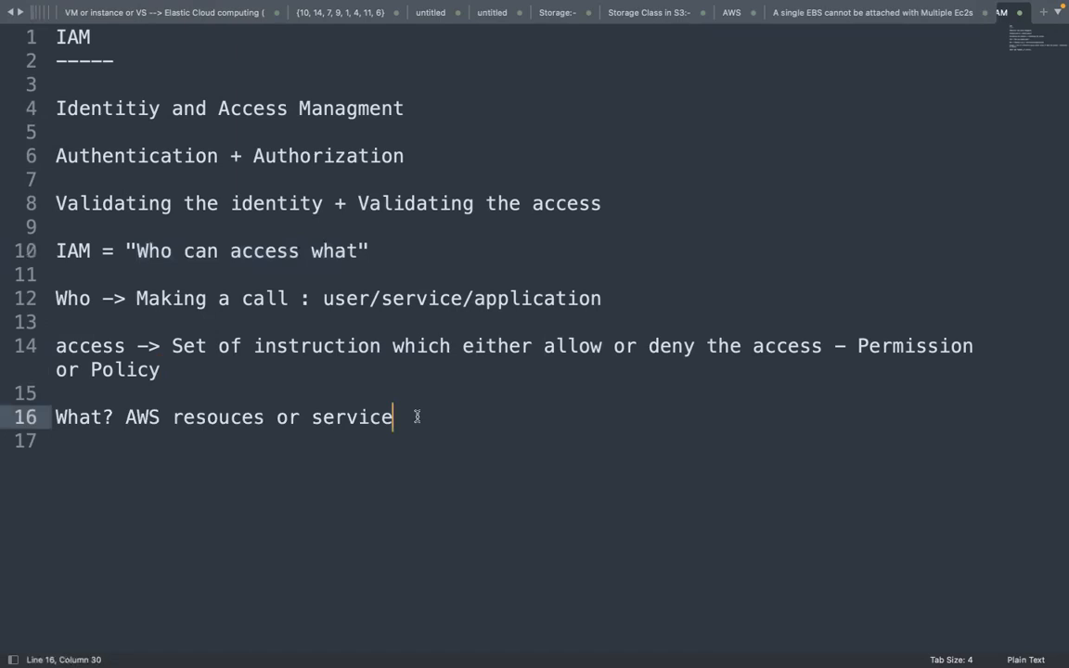
key(Return)
key(Return)
- Write the heading 'Four Elements in IAM:-' and underline it with '----'
text(Foru)
key(BackSpace)
key(BackSpace)
text(ur Elemen)
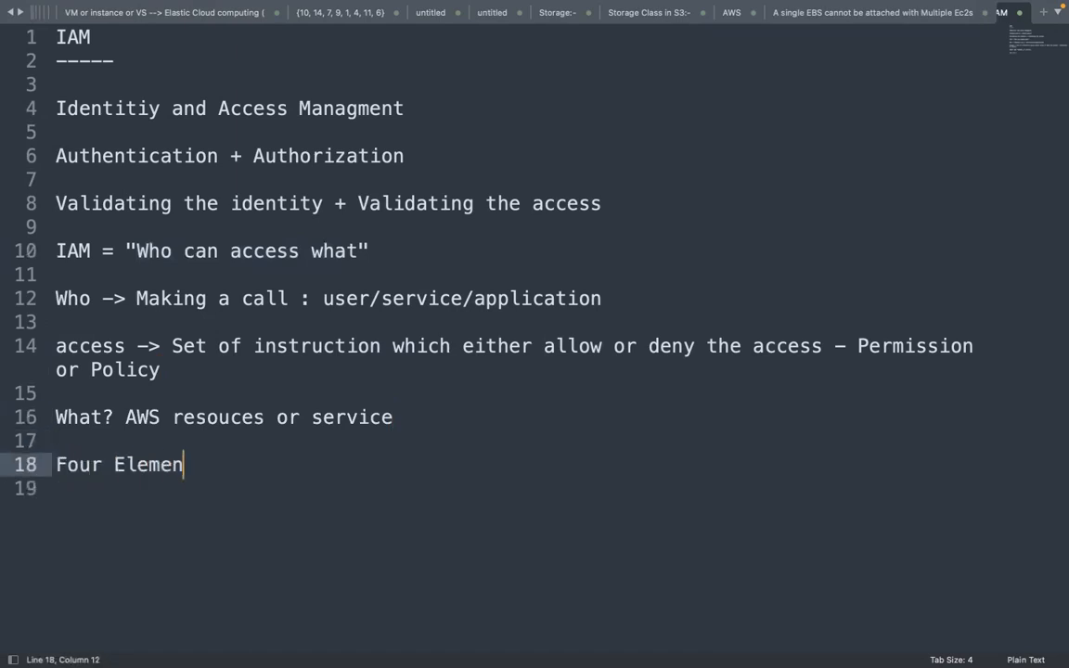
text(ts in IAM:-)
key(Return)
text(----)
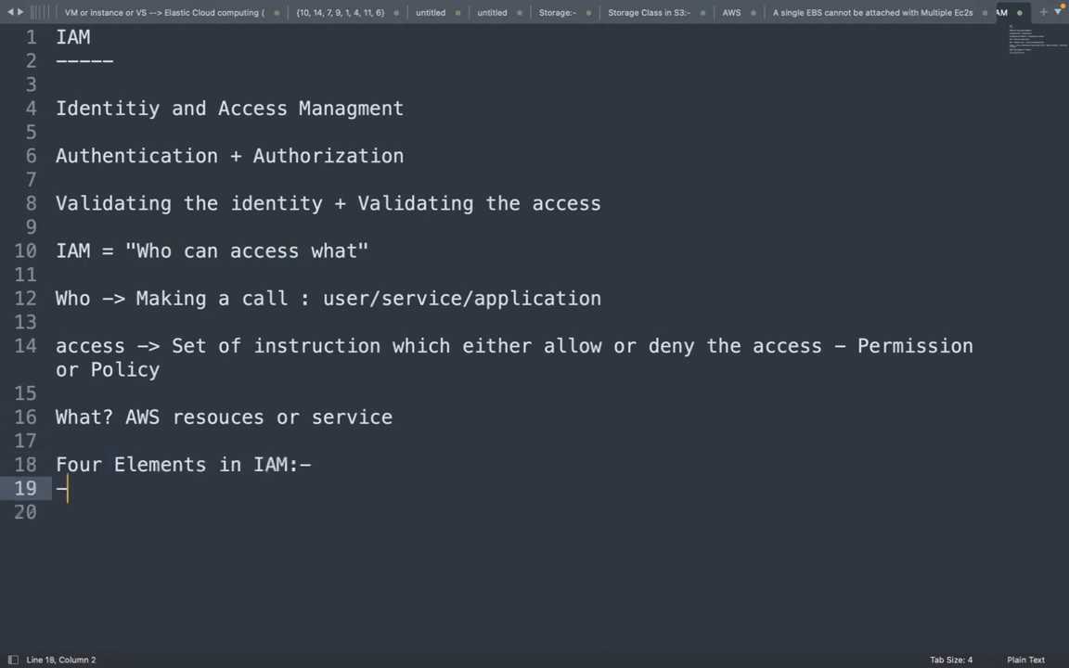
key(Return)
key(Return)
key(Return)
key(Return)
key(Return)
key(Return)
key(Return)
key(Return)
key(Return)
key(Return)
key(Return)
key(Return)
key(Return)
key(Return)
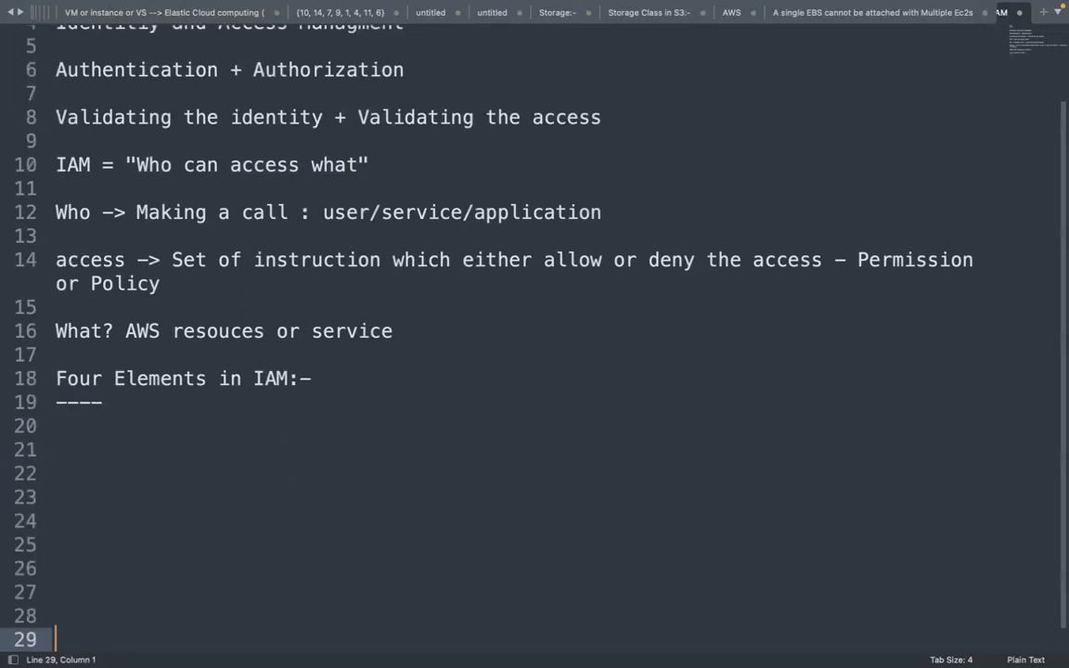
- List User, Roles, Groups and Policies on line 22, separated by tabs
click(73, 372)
text(User)
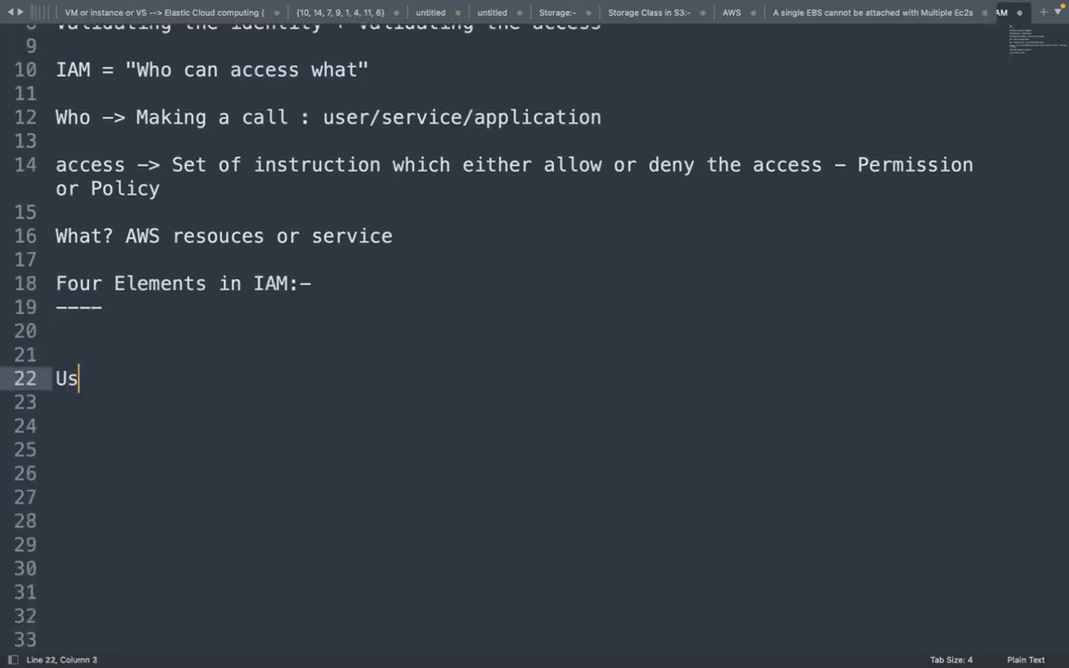
key(Tab)
key(Tab)
text(Roles)
key(Tab)
key(Tab)
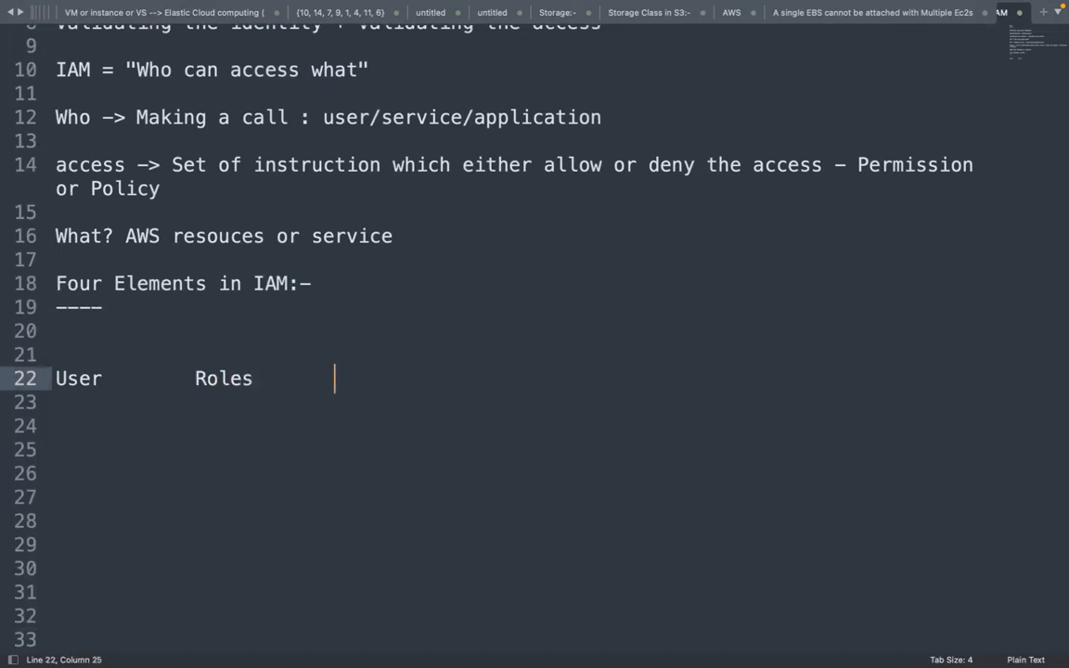
text(Groups)
key(Tab)
key(Tab)
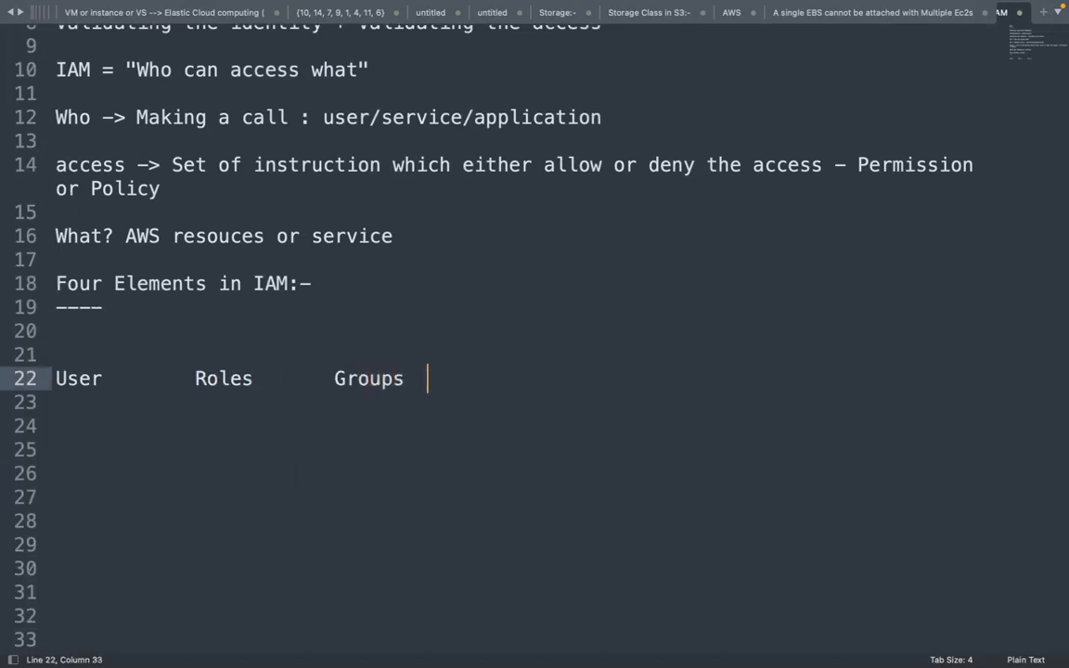
text(Policies)
key(Return)
key(Return)
key(Return)
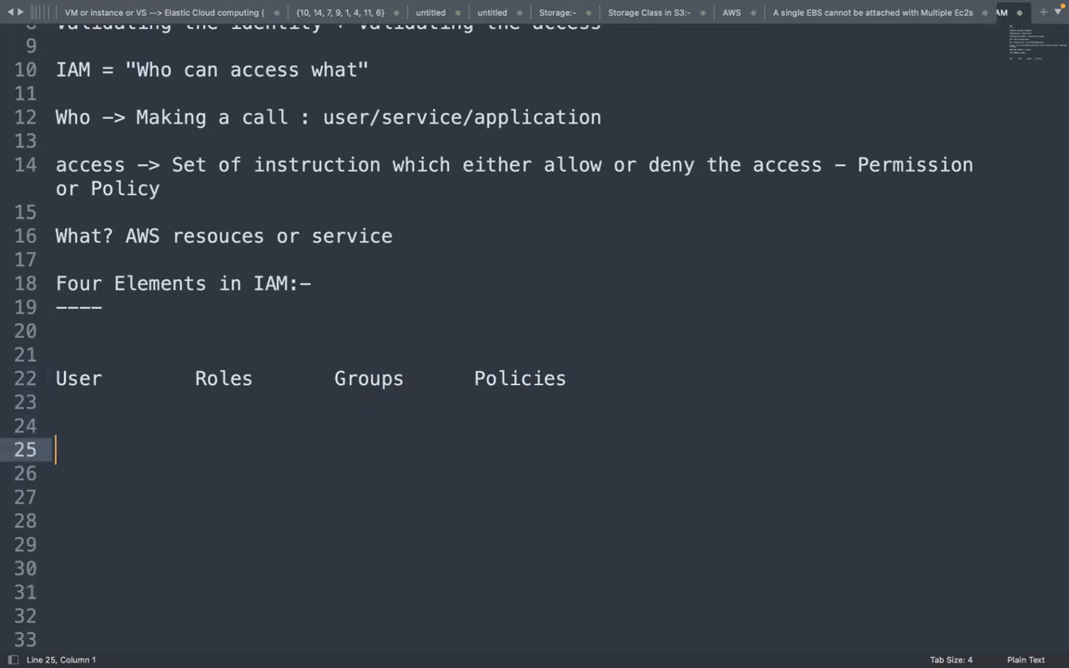
- Widen the gaps before Roles and Groups with extra tabs
click(196, 377)
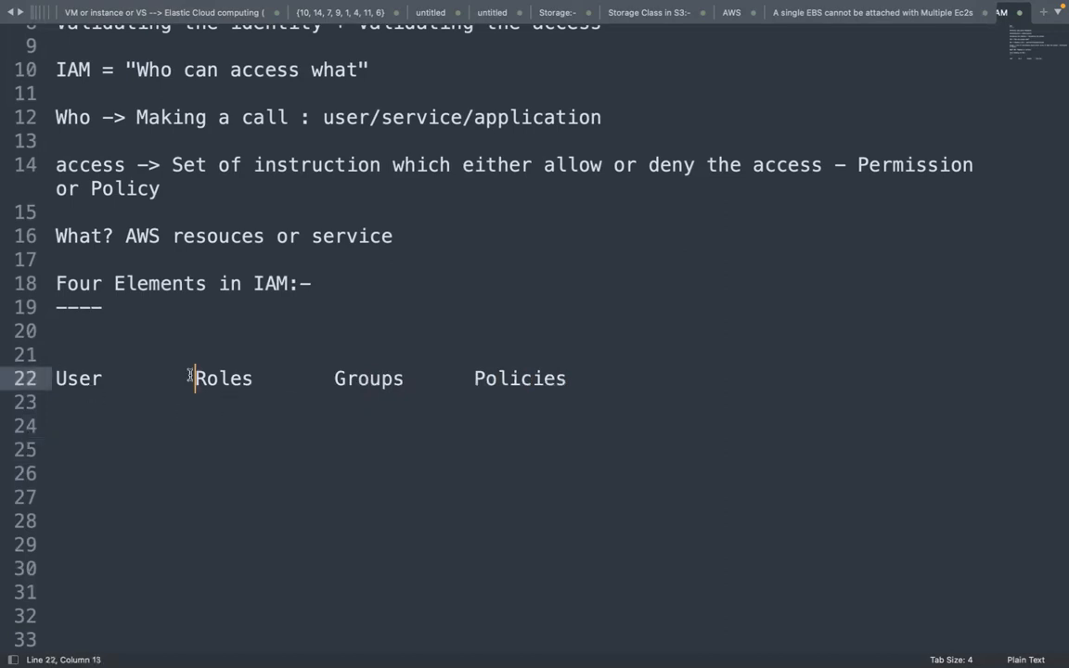
key(Tab)
click(380, 378)
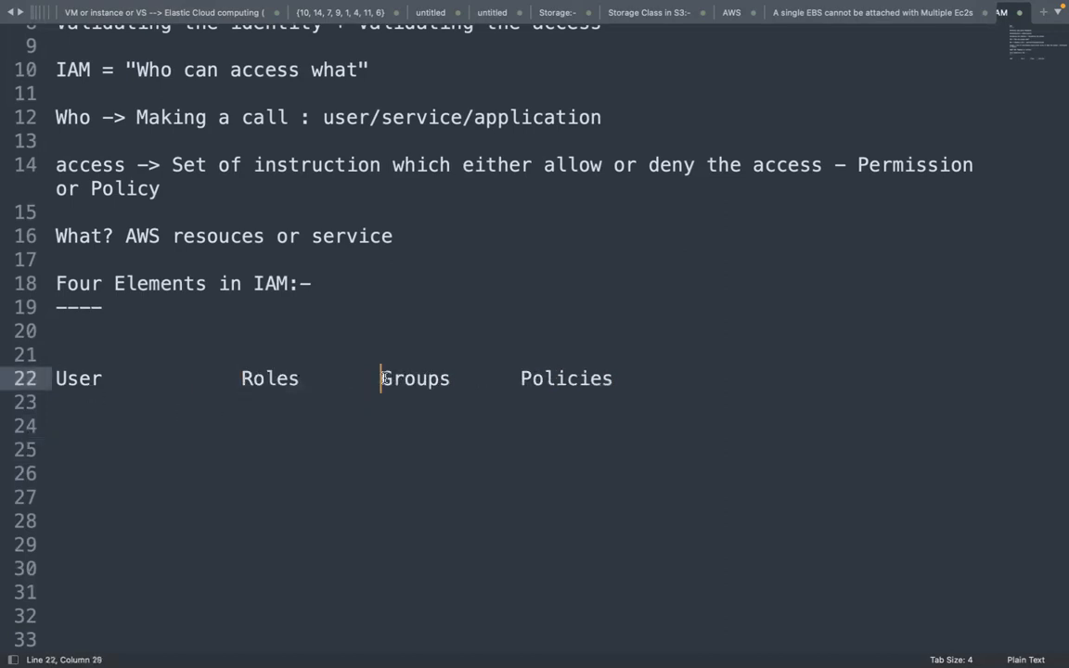
key(Tab)
- Push Policies further right and indent the empty line below the elements
click(566, 378)
key(Tab)
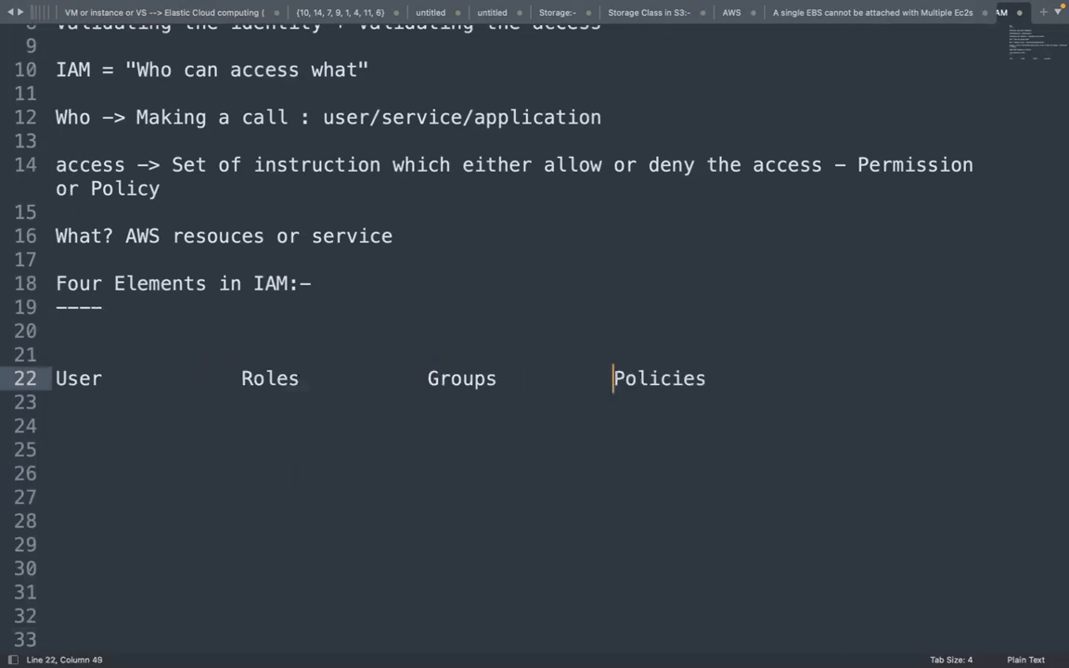
click(749, 376)
key(Down)
key(Down)
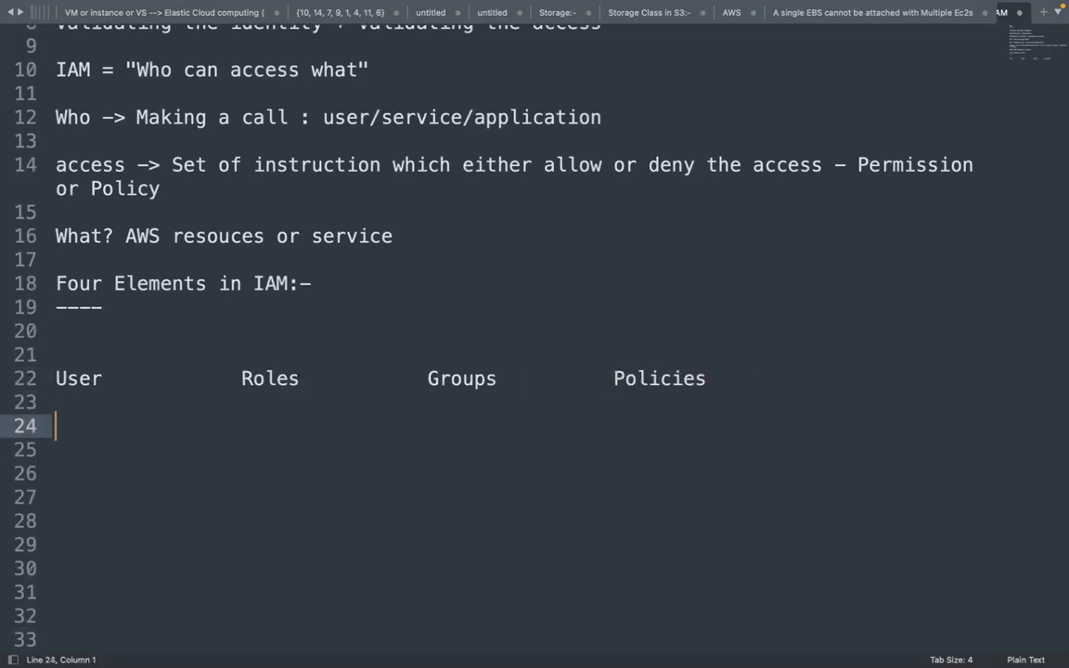
key(Tab)
- Add tab-separated labels Authentication, Best practices, Authorization, then begin 'IAM = Authe' below
text(Authet)
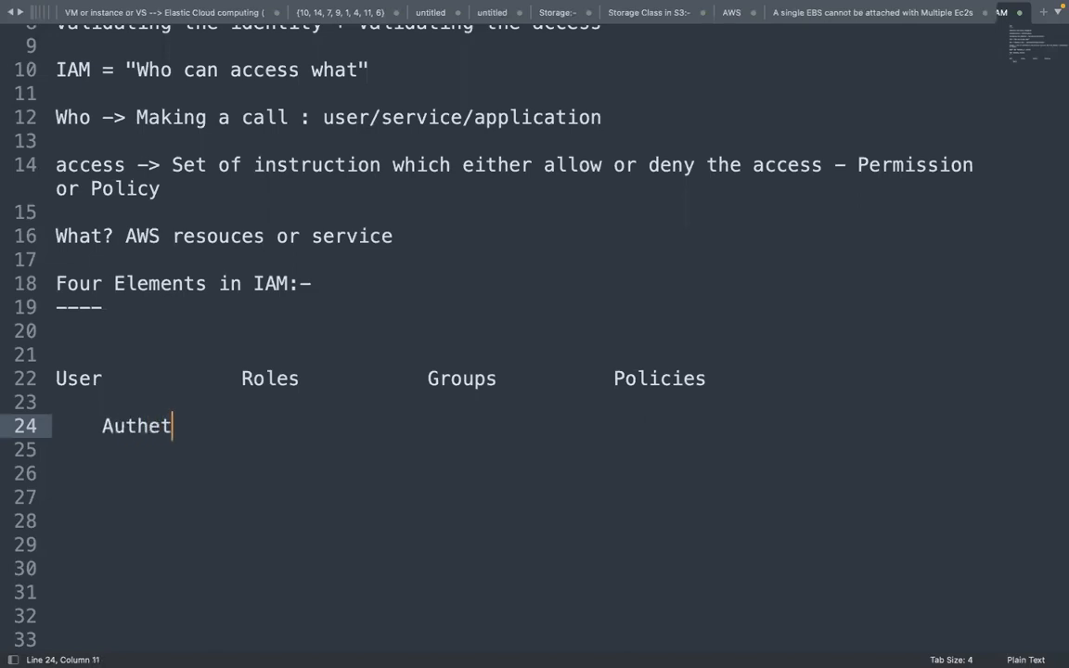
key(BackSpace)
text(ntication)
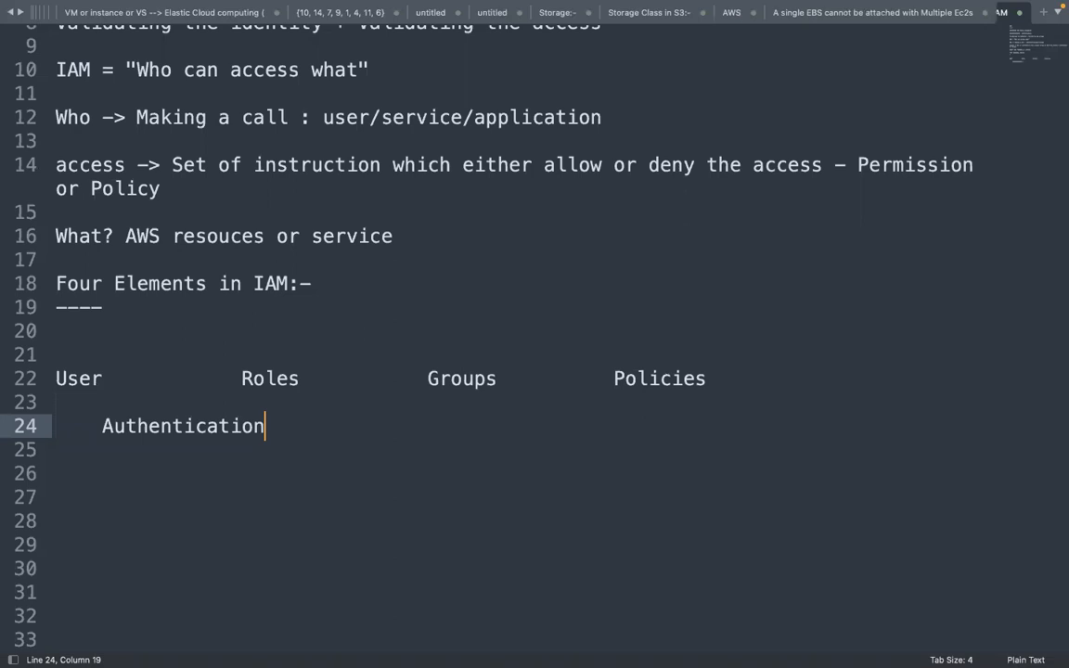
key(Tab)
key(Tab)
key(Tab)
text(Best practices)
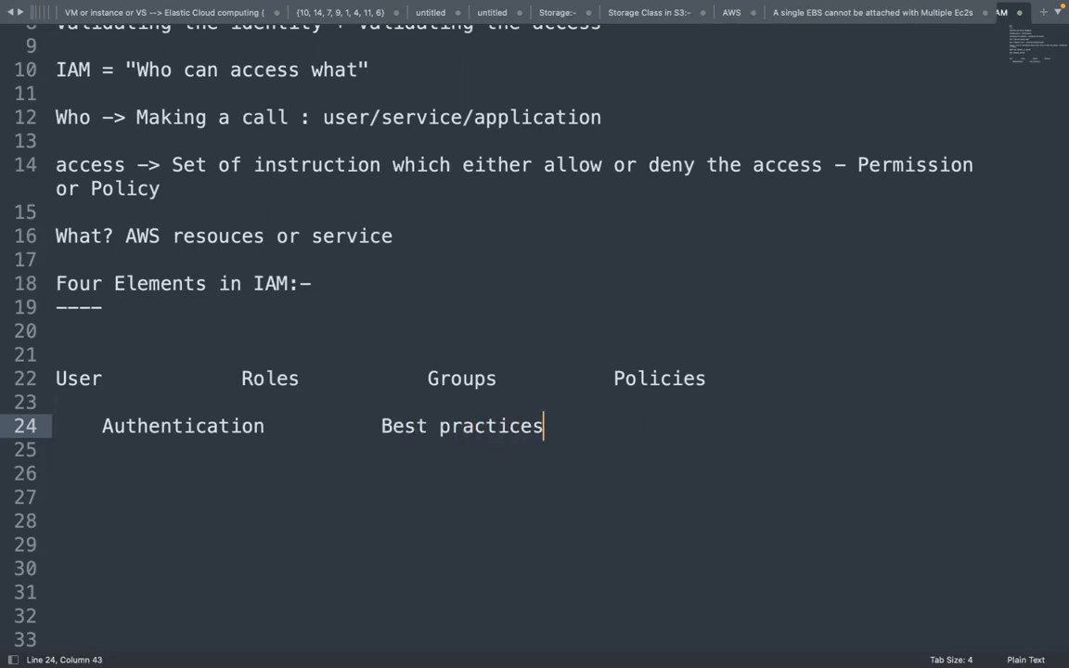
key(Tab)
key(Tab)
text(Auth)
text(orizatoipon)
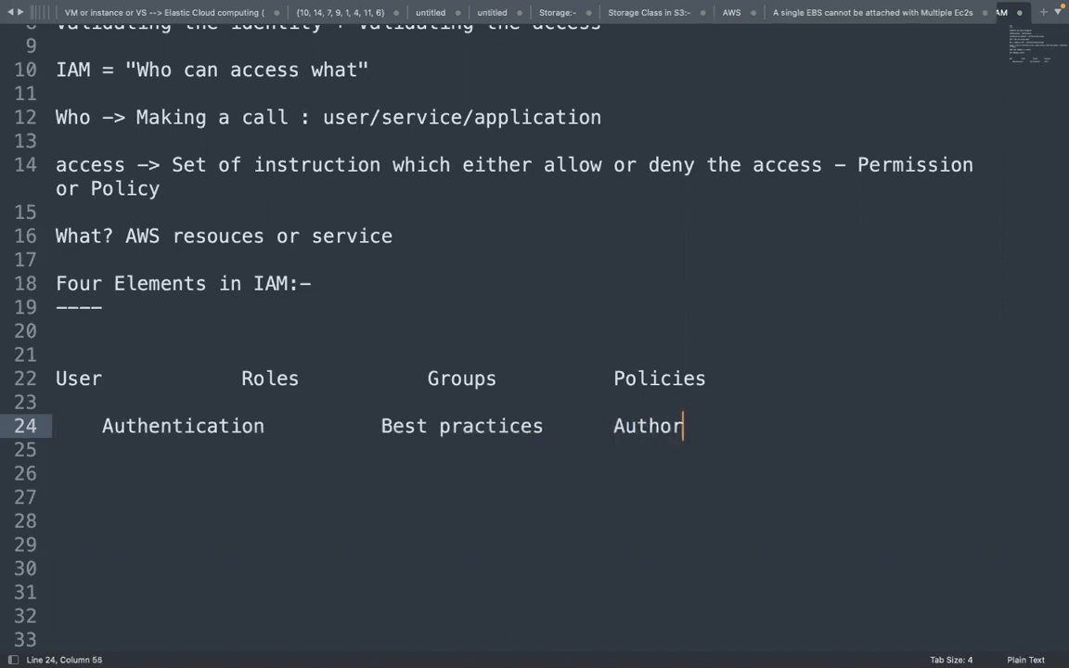
key(BackSpace)
key(BackSpace)
key(BackSpace)
key(BackSpace)
key(BackSpace)
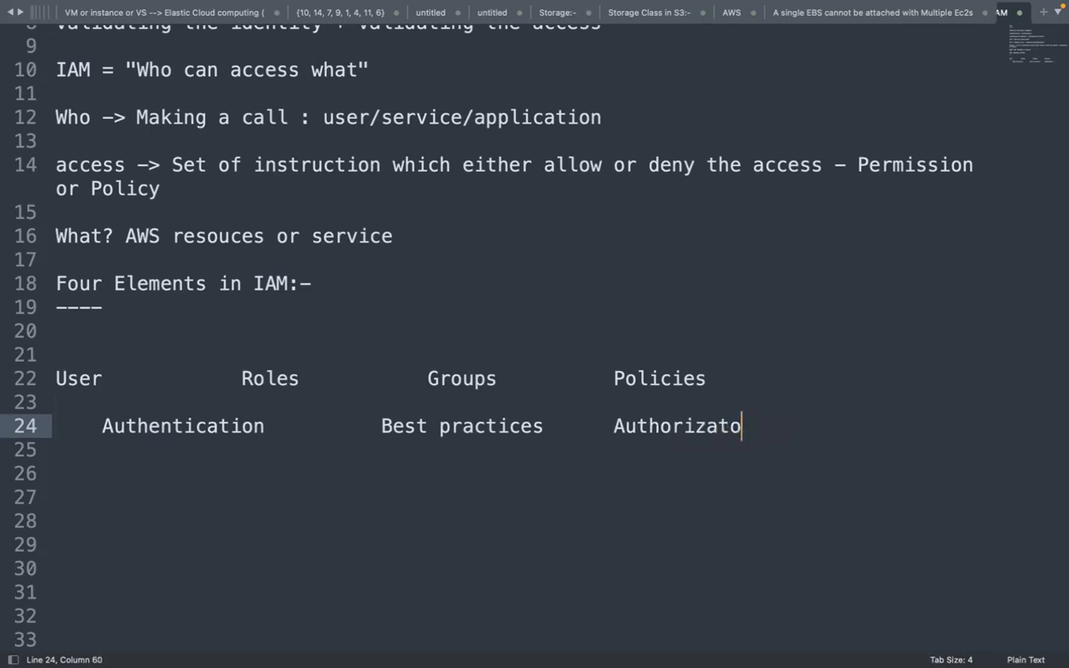
text(ion)
key(Down)
key(Down)
text(IAM = Authe)
- Complete 'IAM = Authentication + Authorization' and start an indented line below
key(BackSpace)
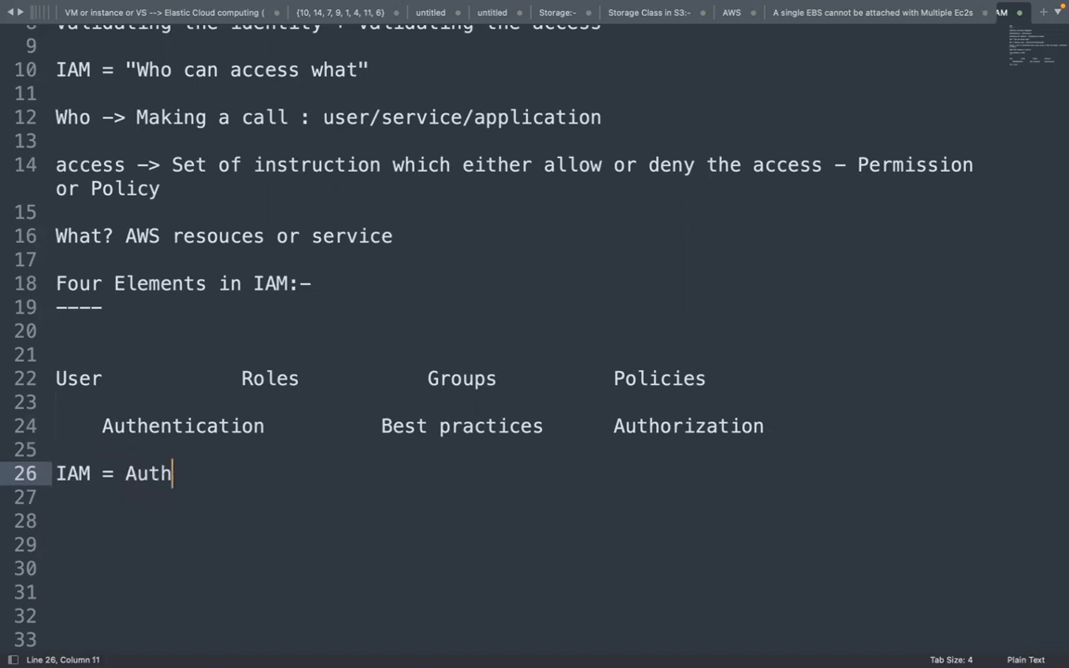
key(BackSpace)
text(entication + )
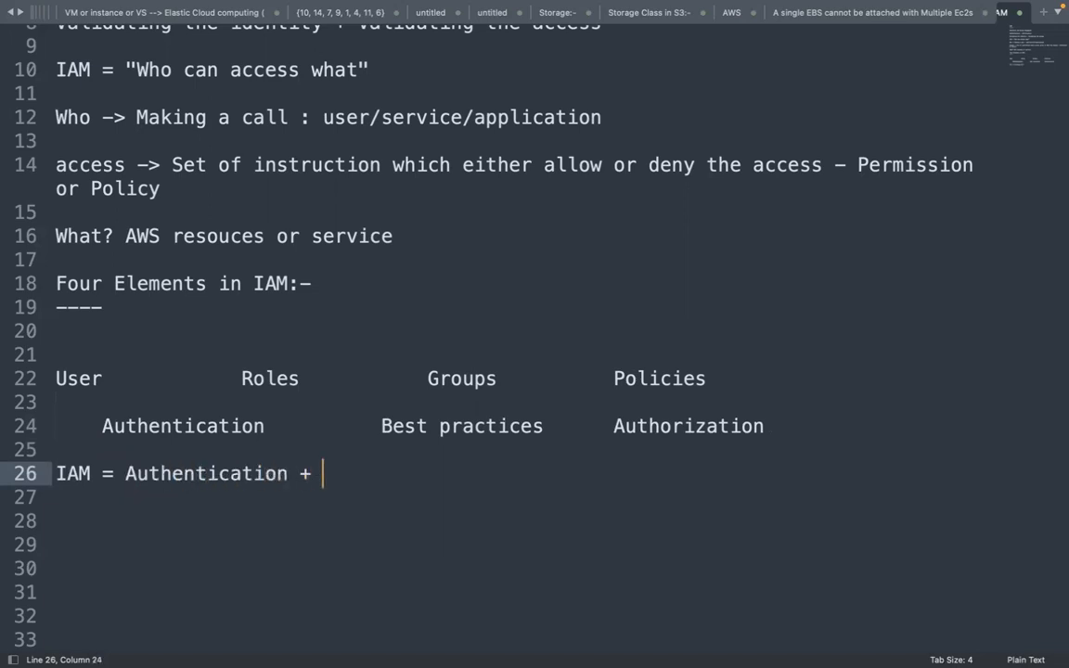
text(Authorization)
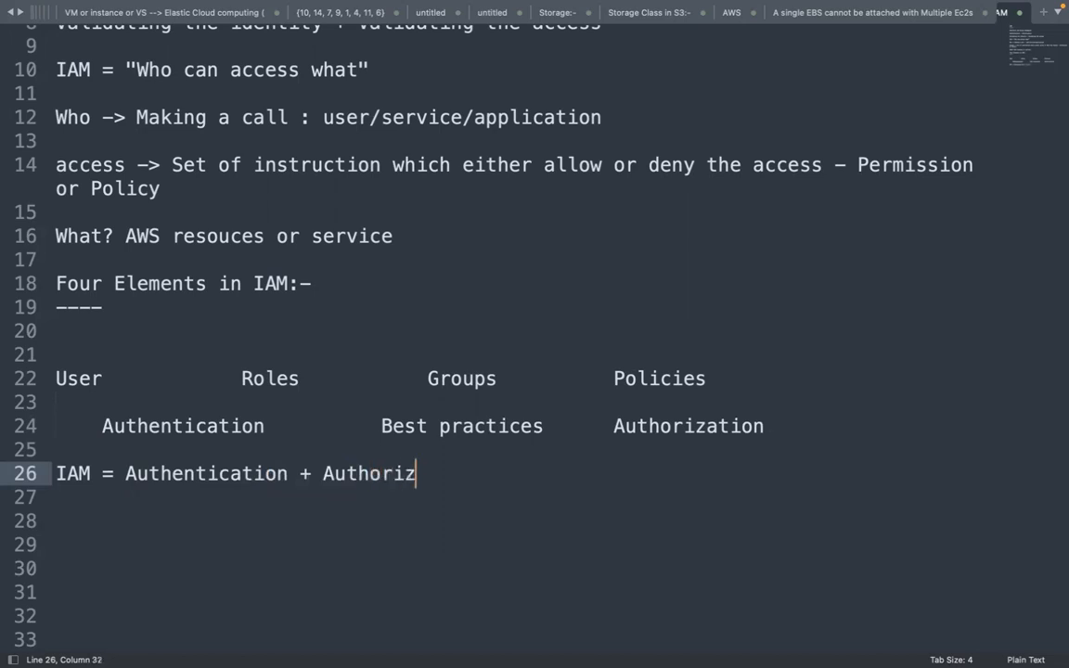
key(Return)
key(Return)
key(Tab)
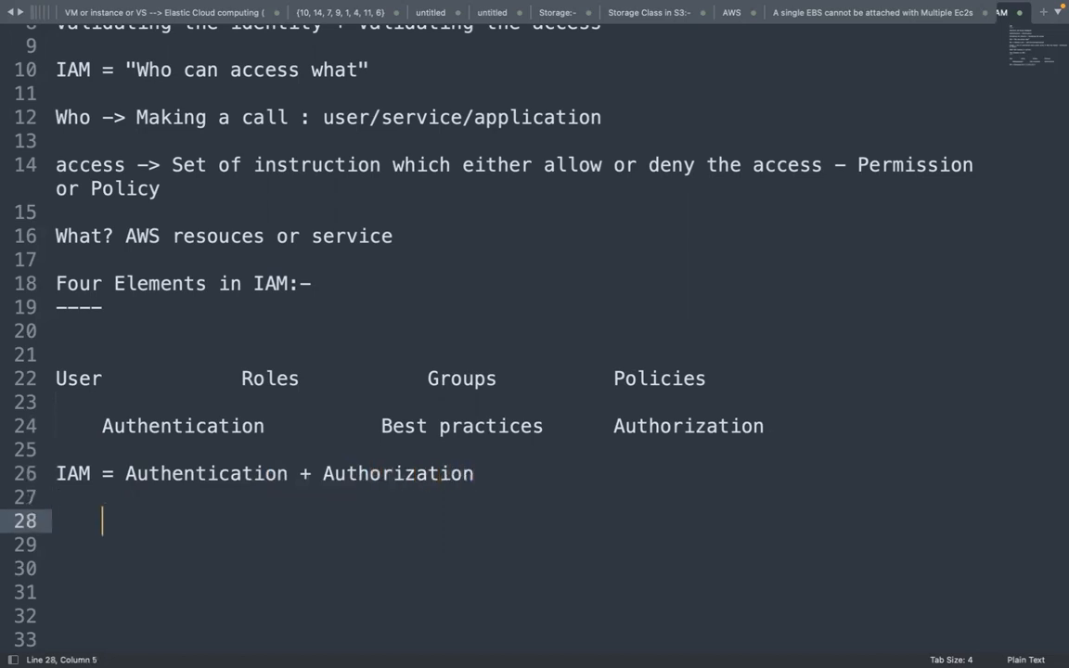
- Write '= User/Roles + Policies = User & Policy , Roles' on line 28
text(= User/Rele)
key(BackSpace)
key(BackSpace)
key(BackSpace)
text(ple)
key(BackSpace)
key(BackSpace)
key(BackSpace)
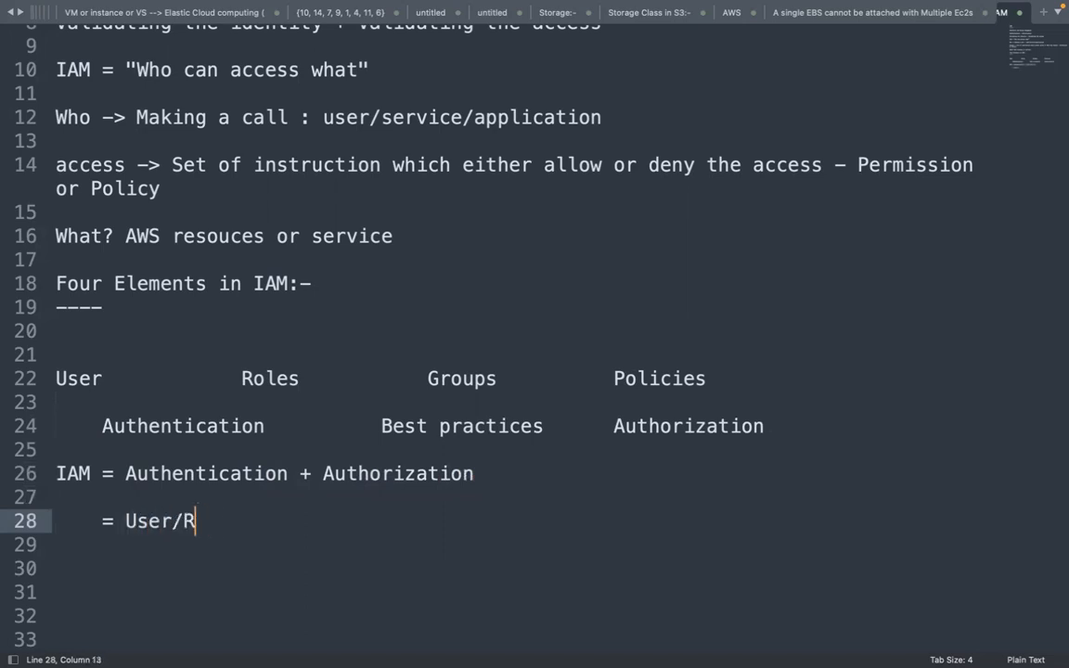
text(oles + Police)
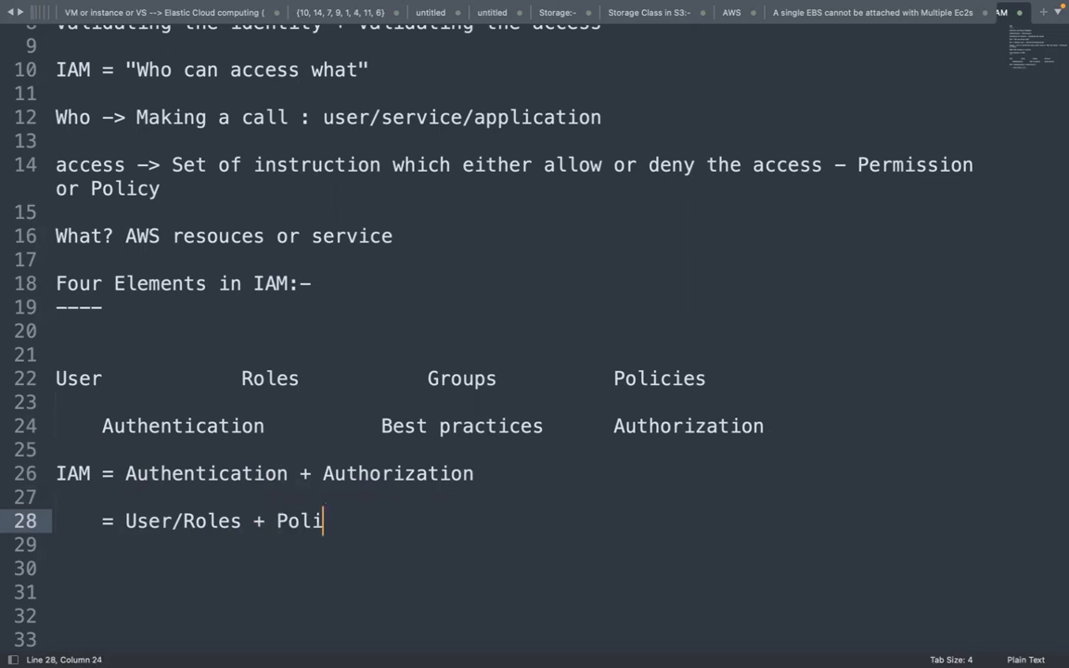
key(BackSpace)
text(ies)
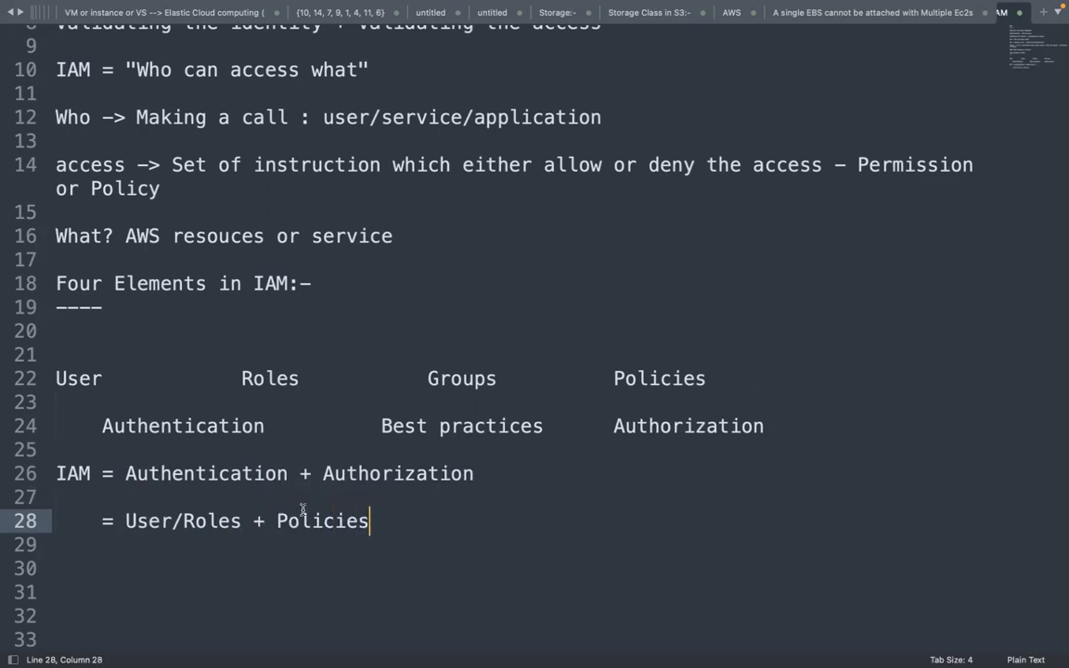
text( = User & )
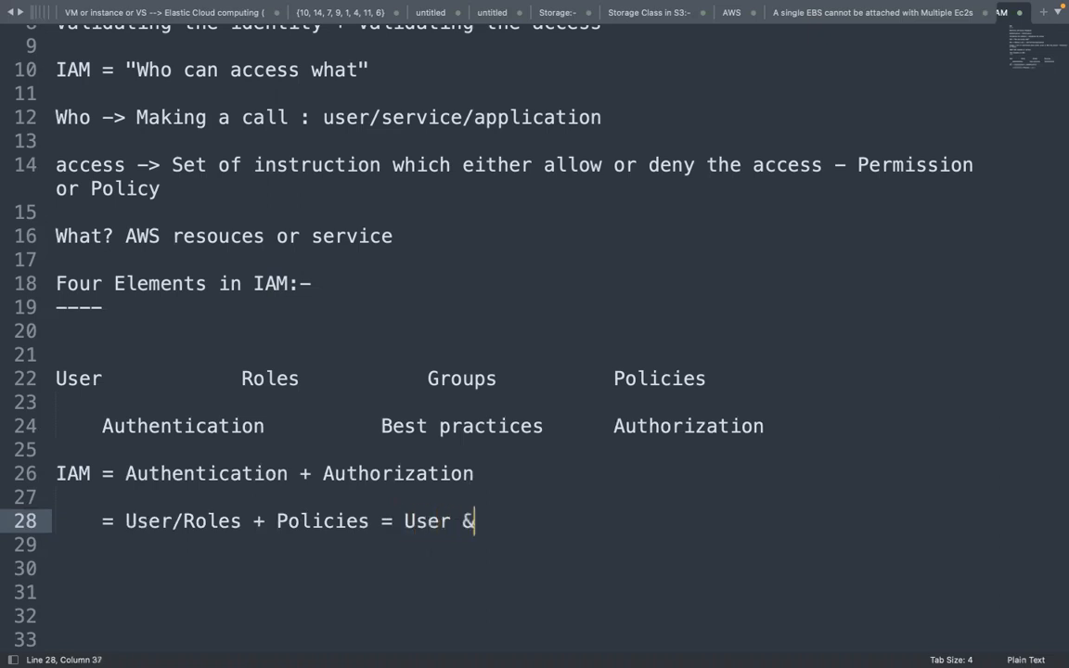
text(Plo)
key(BackSpace)
key(BackSpace)
text(olicy , )
text(Roles)
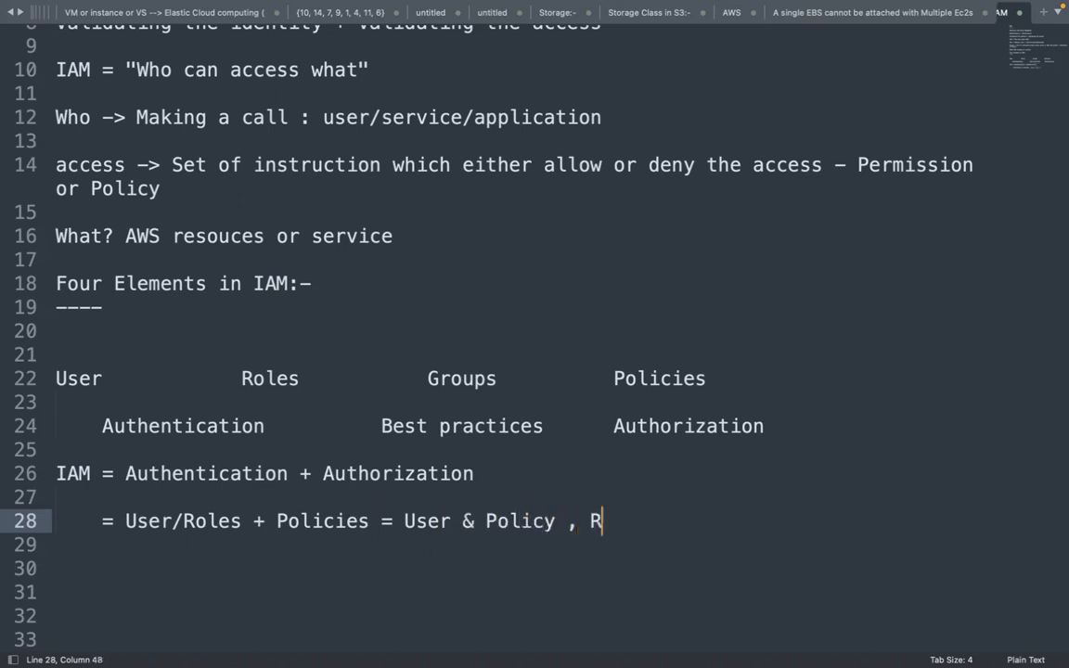
- Rejoin '& Policy' onto line 28 and add an unindented empty line below
key(Return)
text(& Plo)
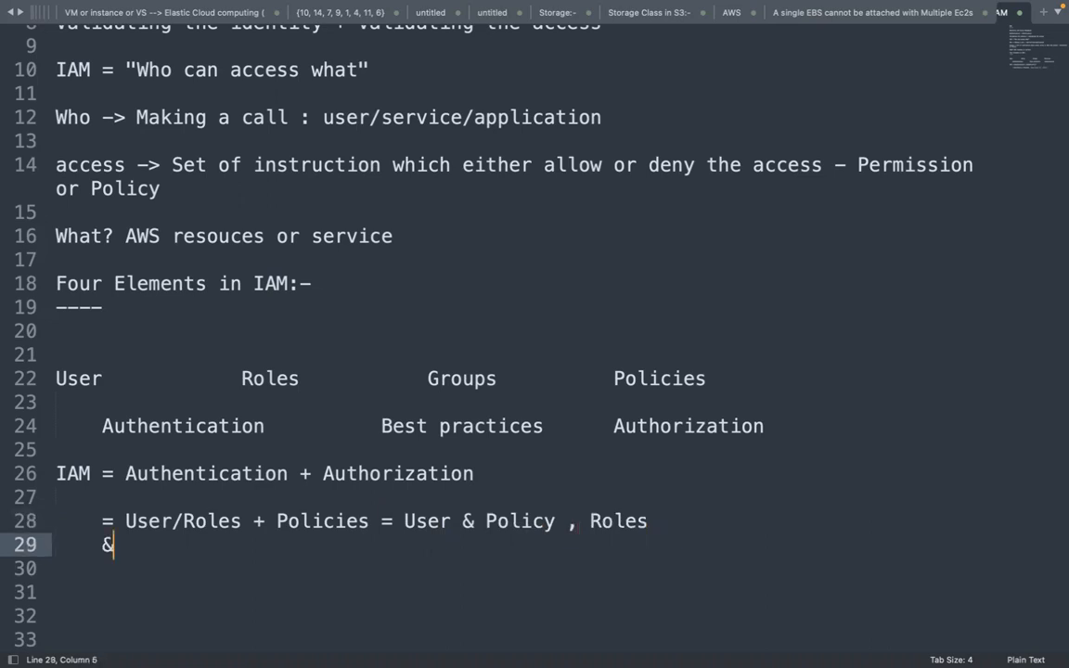
key(BackSpace)
key(BackSpace)
text(olicy)
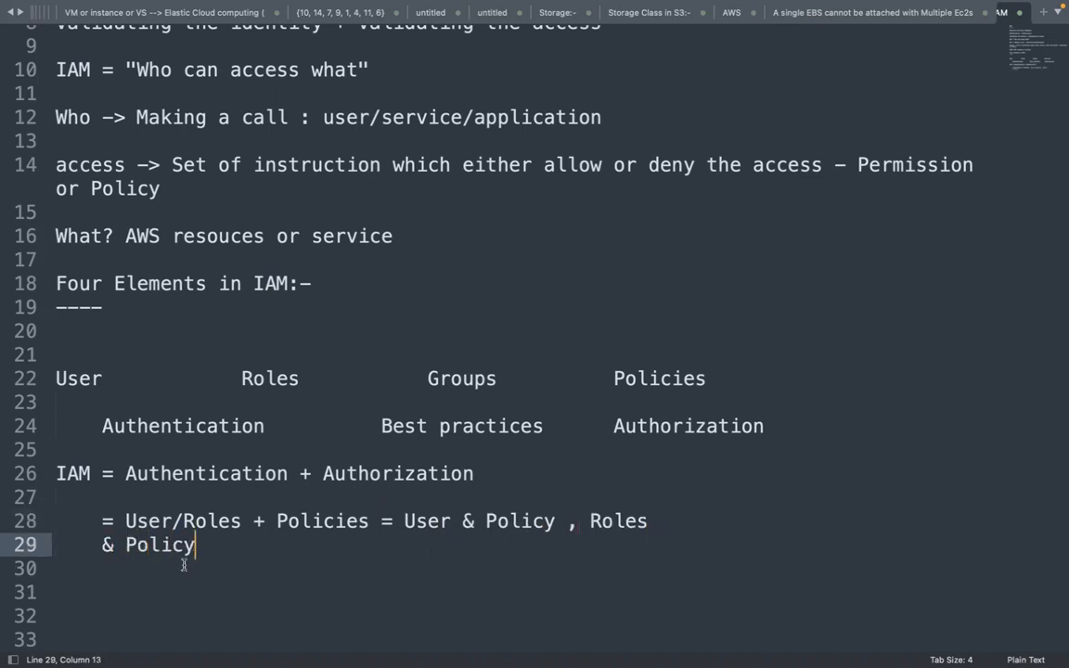
key(super+Left)
key(BackSpace)
key(BackSpace)
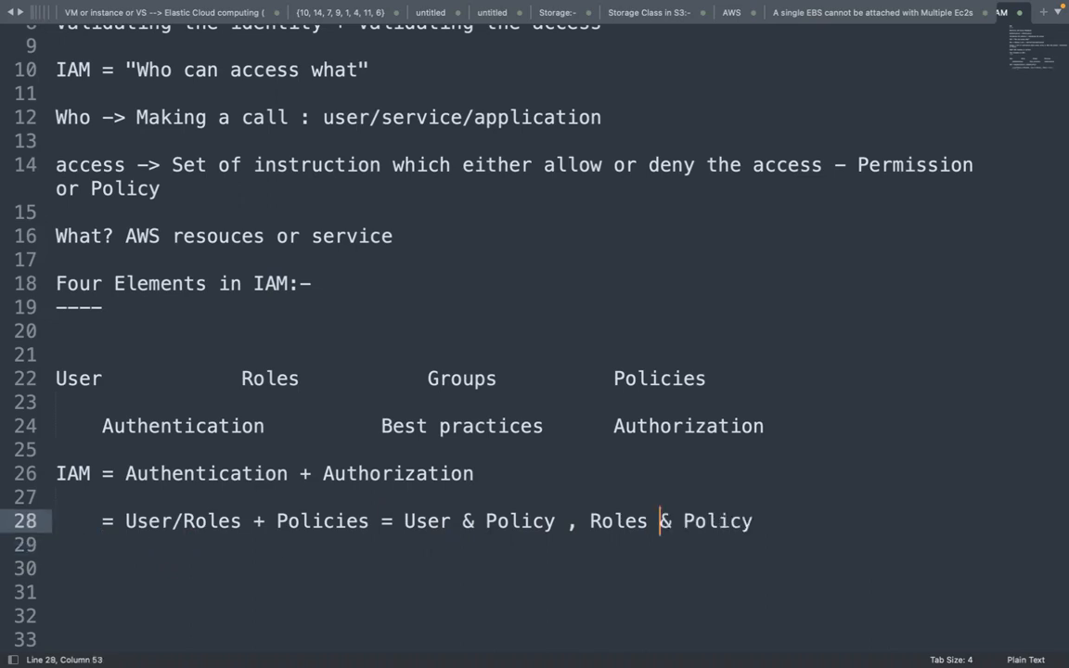
click(770, 518)
key(Return)
key(Return)
key(BackSpace)
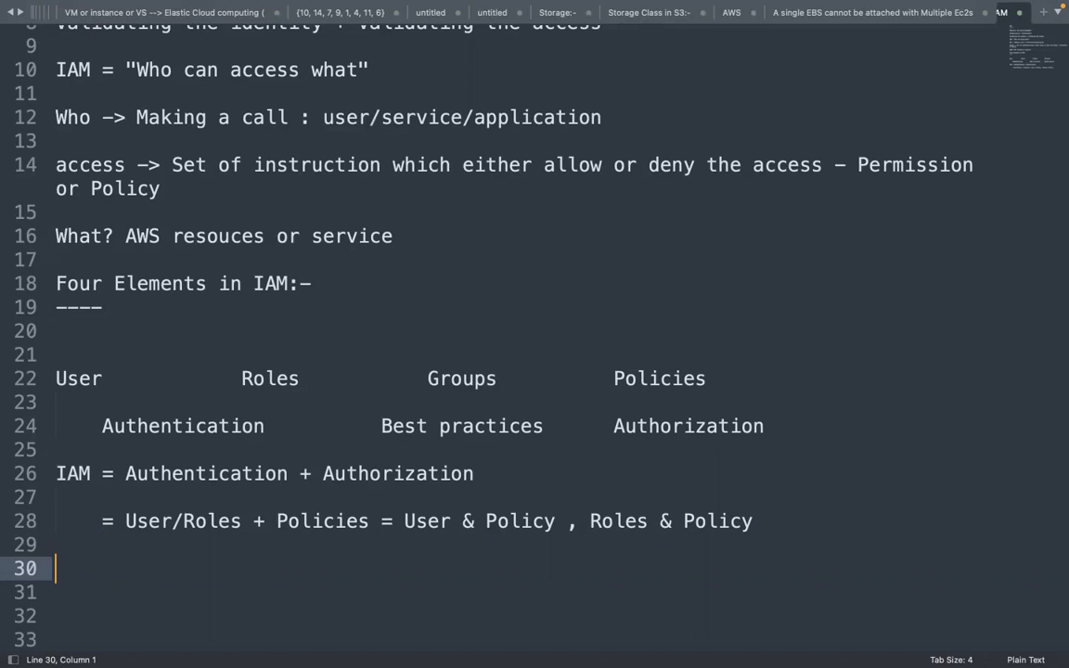
- Type the note line 'Root acc-> Email id & password -> Management console', fixing typos
text(l)
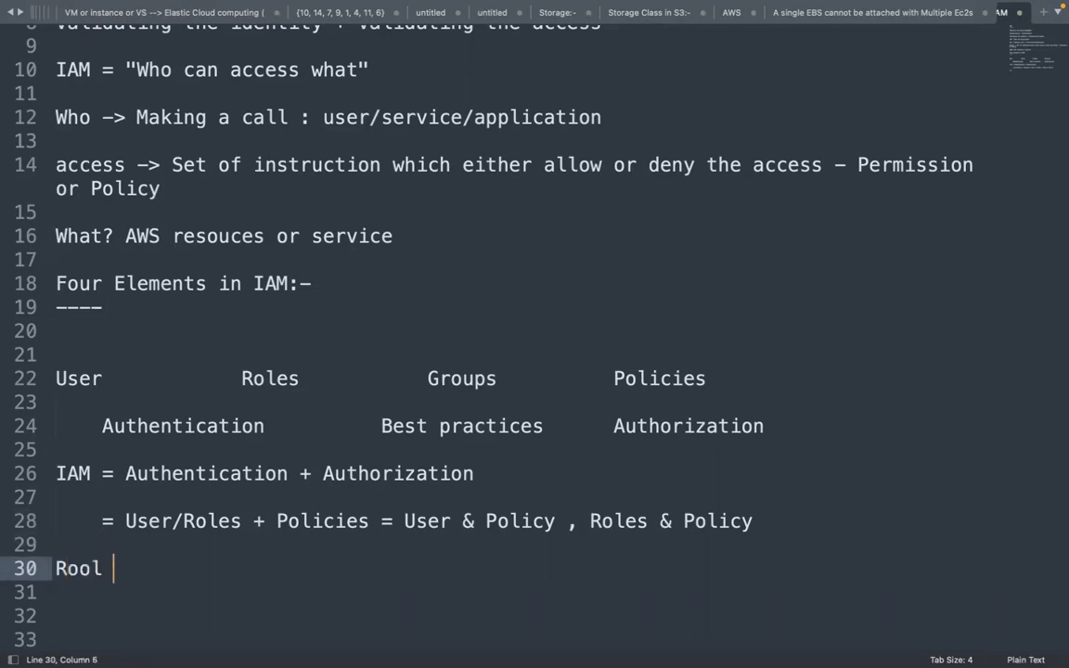
key(BackSpace)
key(BackSpace)
text(t acc-> Em)
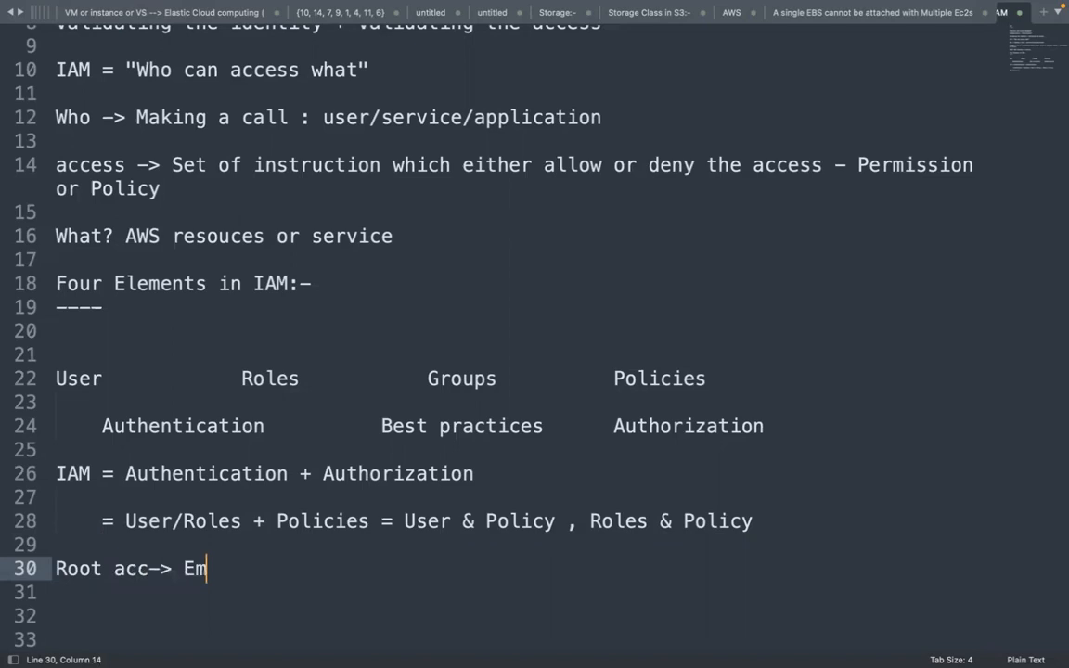
text(ail id & password -> Mana)
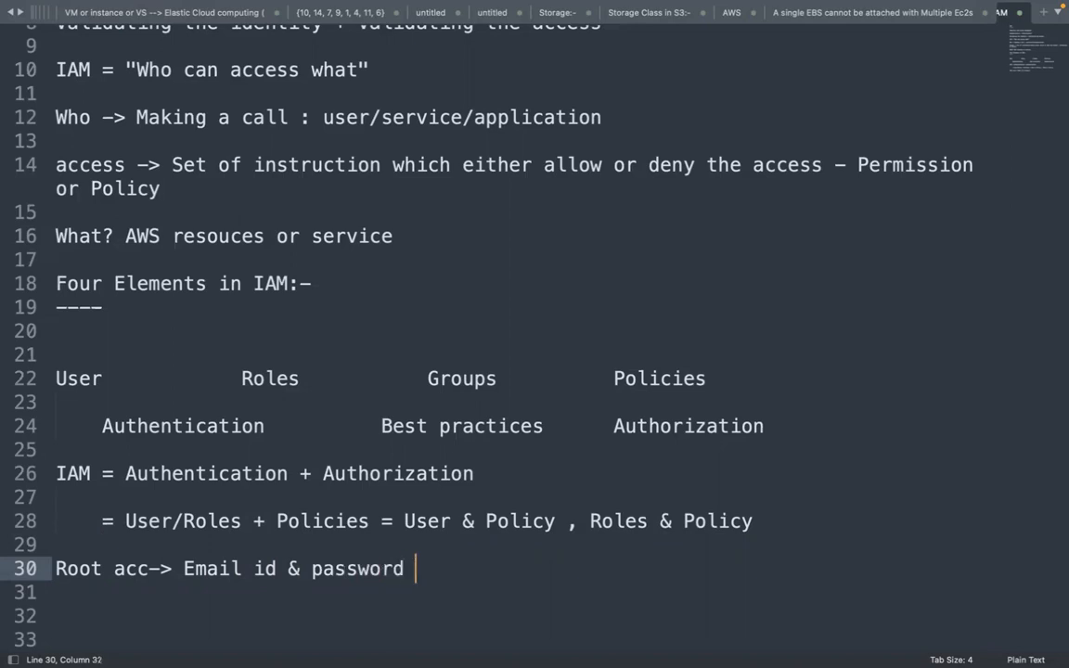
text(gement cokl)
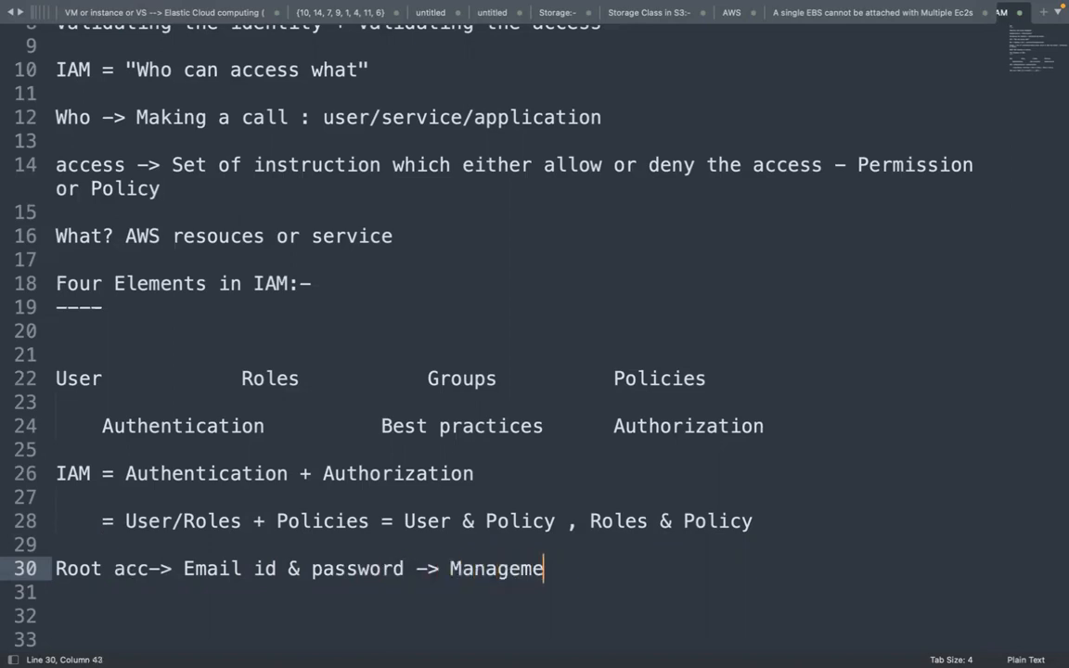
key(BackSpace)
key(BackSpace)
text(nsole)
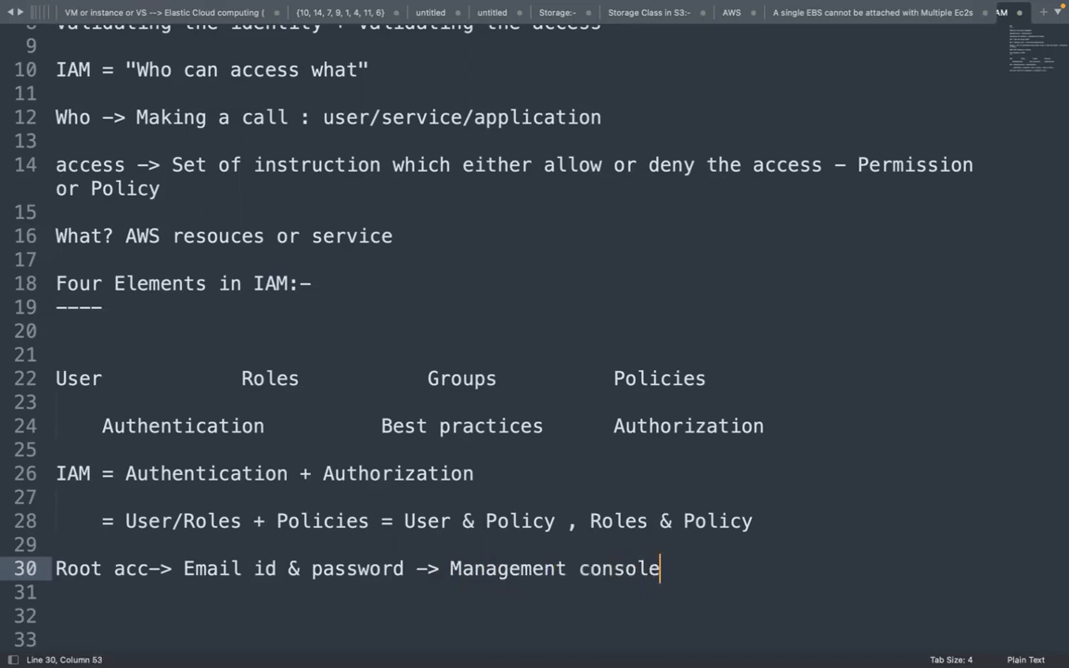
- Add 'MFA' with 'Dont use Root acc for daily activities' on the line above it
key(Down)
key(Down)
key(Down)
key(Down)
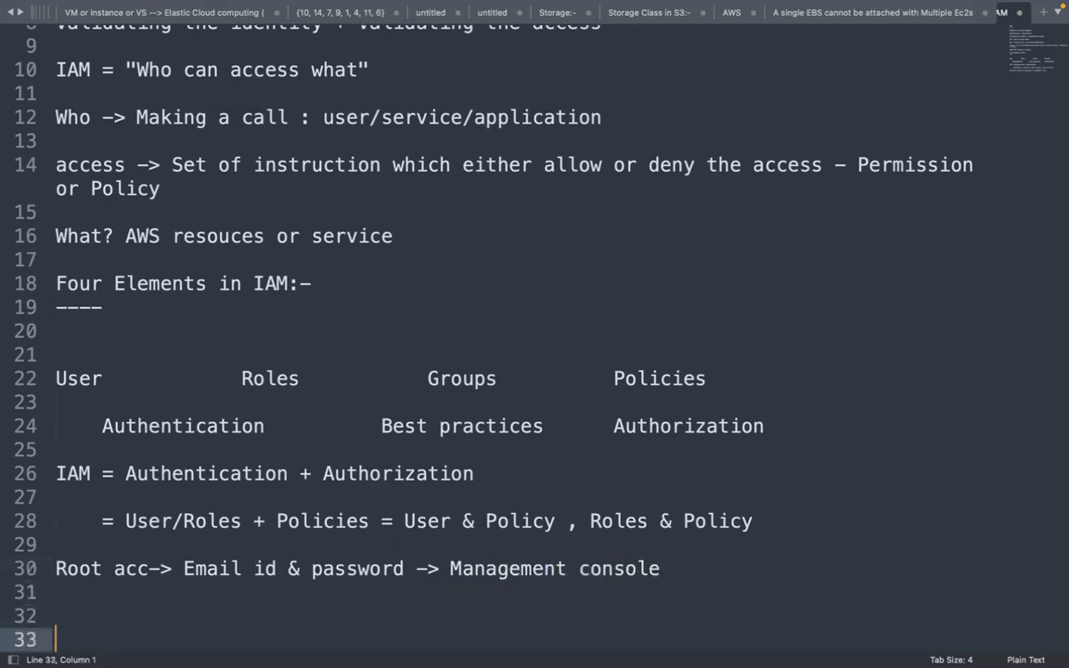
key(Up)
key(Up)
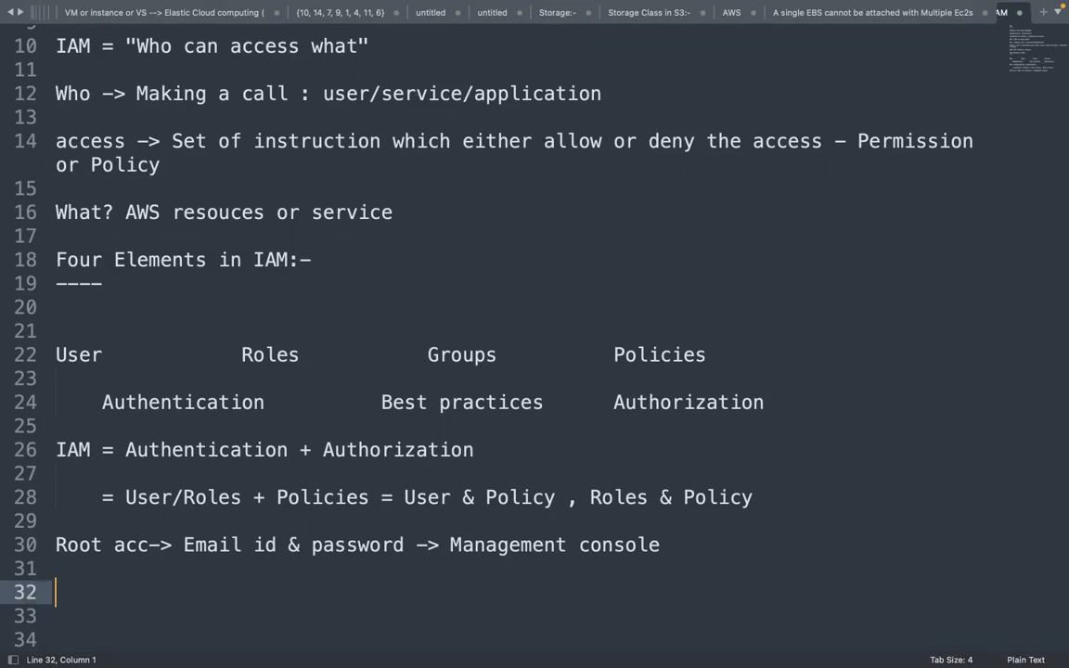
text(MFA)
key(Up)
key(Return)
text(Dont use )
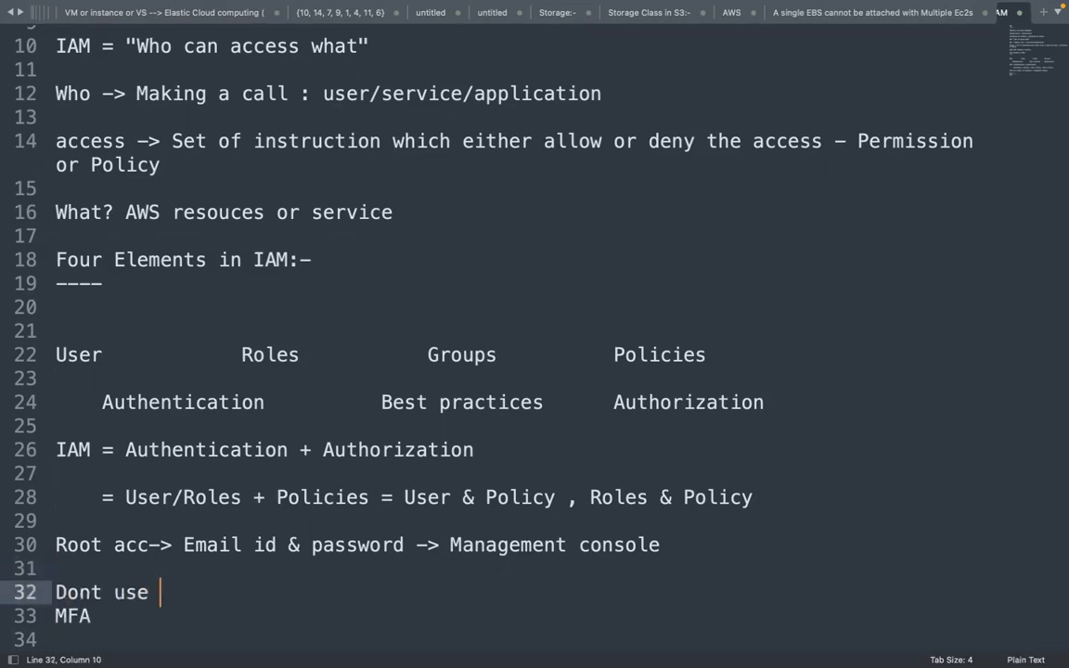
text(Root acc )
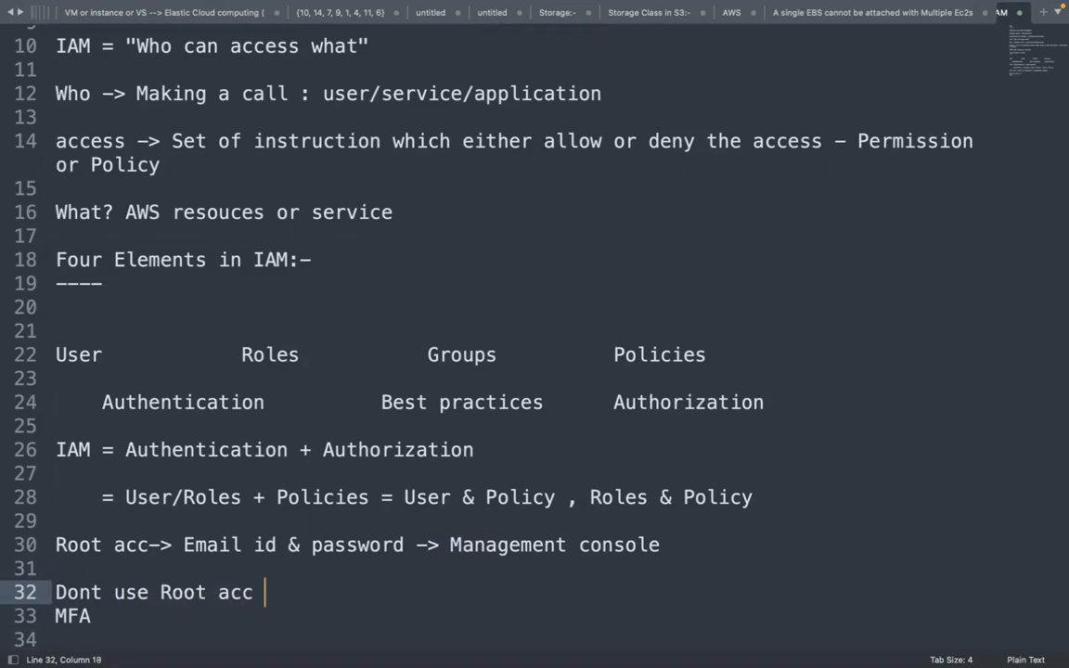
text(for daily ac)
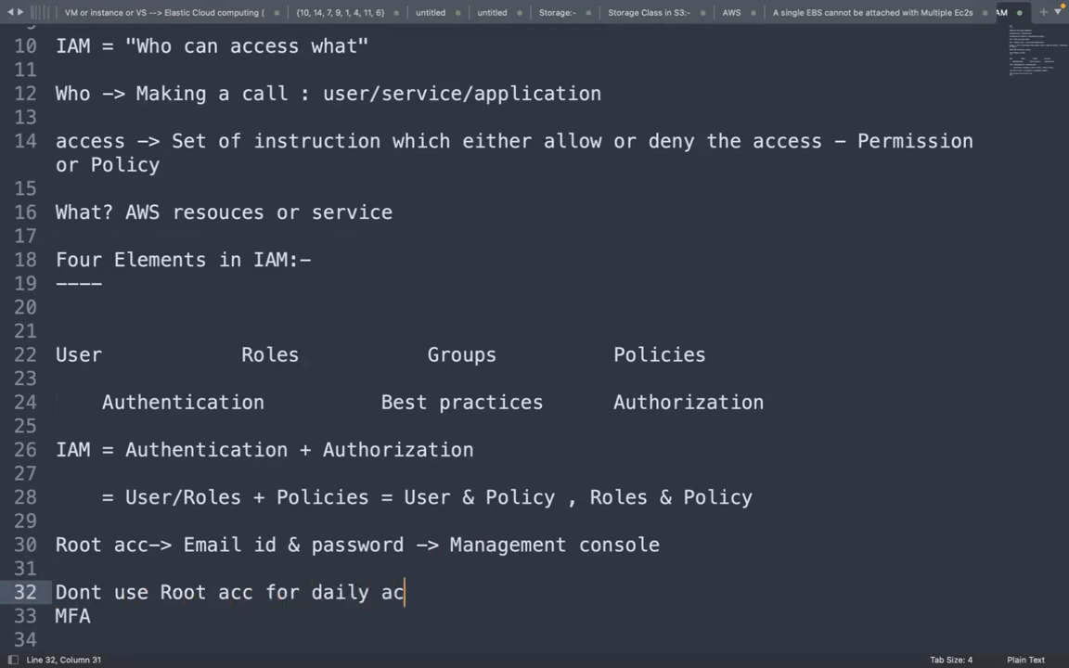
text(tivities)
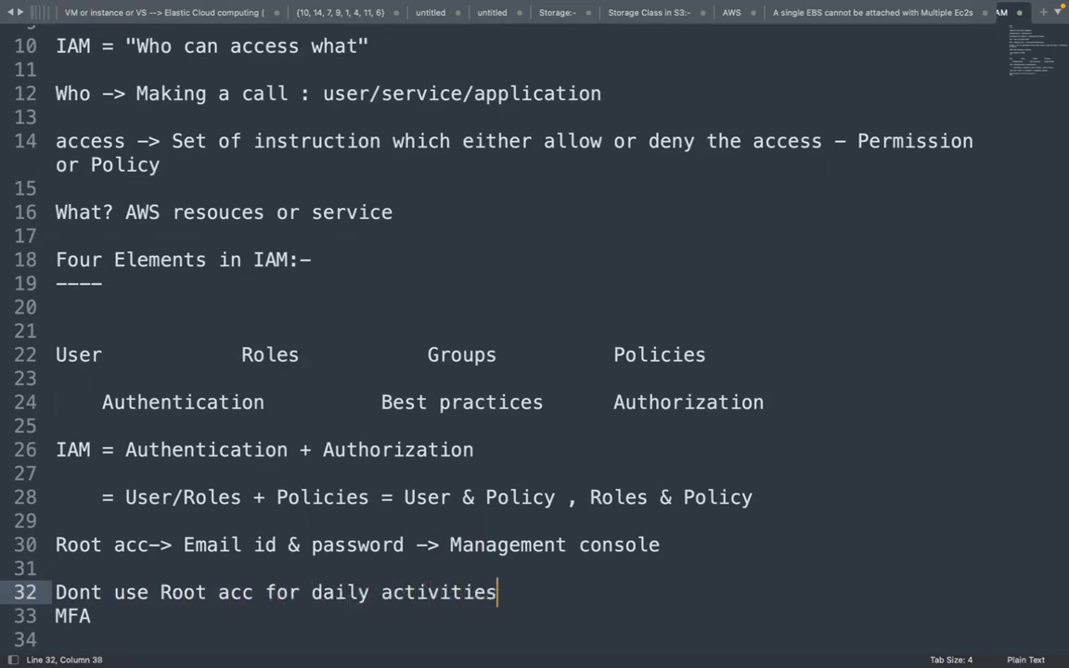
key(Return)
key(Down)
key(Right)
key(Right)
key(Right)
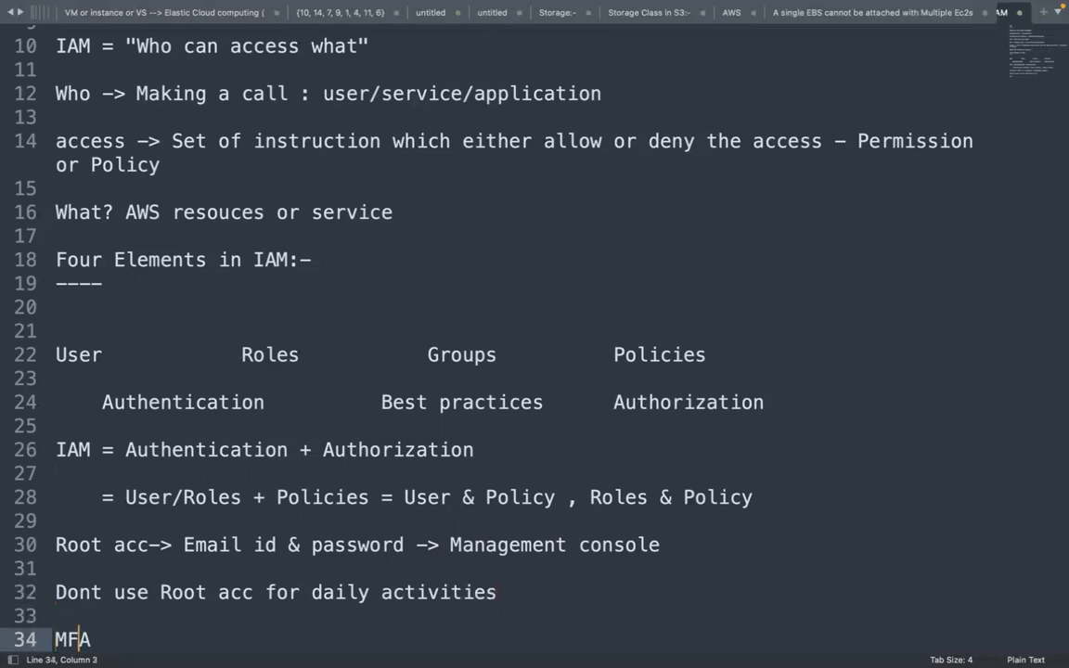
key(Return)
key(Return)
key(Return)
key(Return)
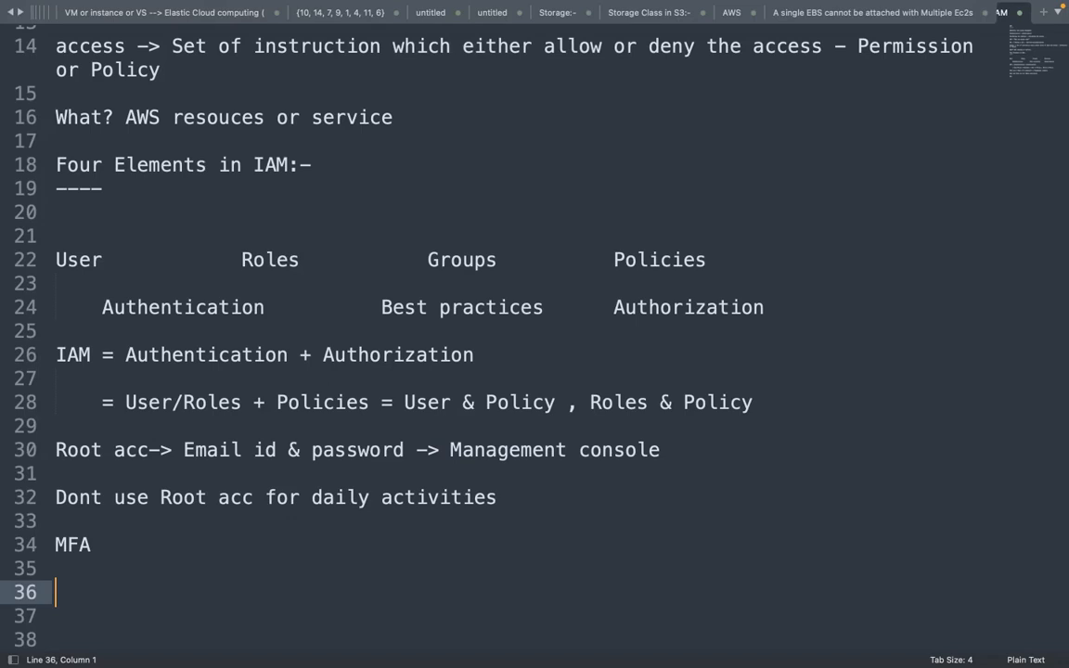
- Write the Console (Root acc / IAM user) and 'CLI/SDK --> Access key & Secret key' credential lines
text(Management)
text( Conolse)
key(BackSpace)
key(BackSpace)
key(BackSpace)
text(sole -->)
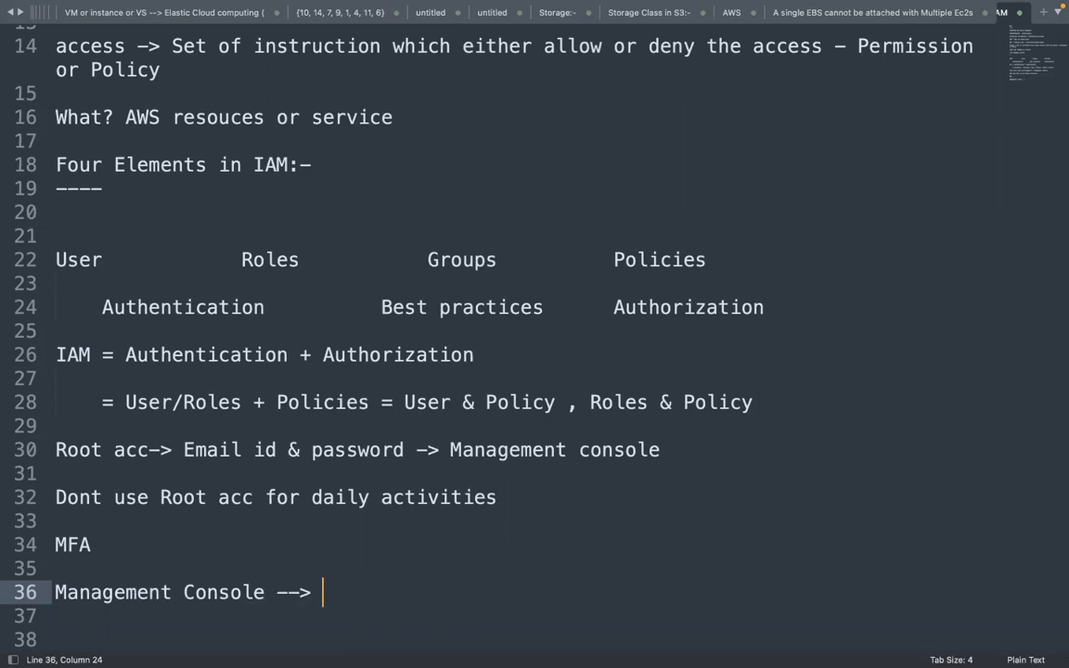
text( Root a)
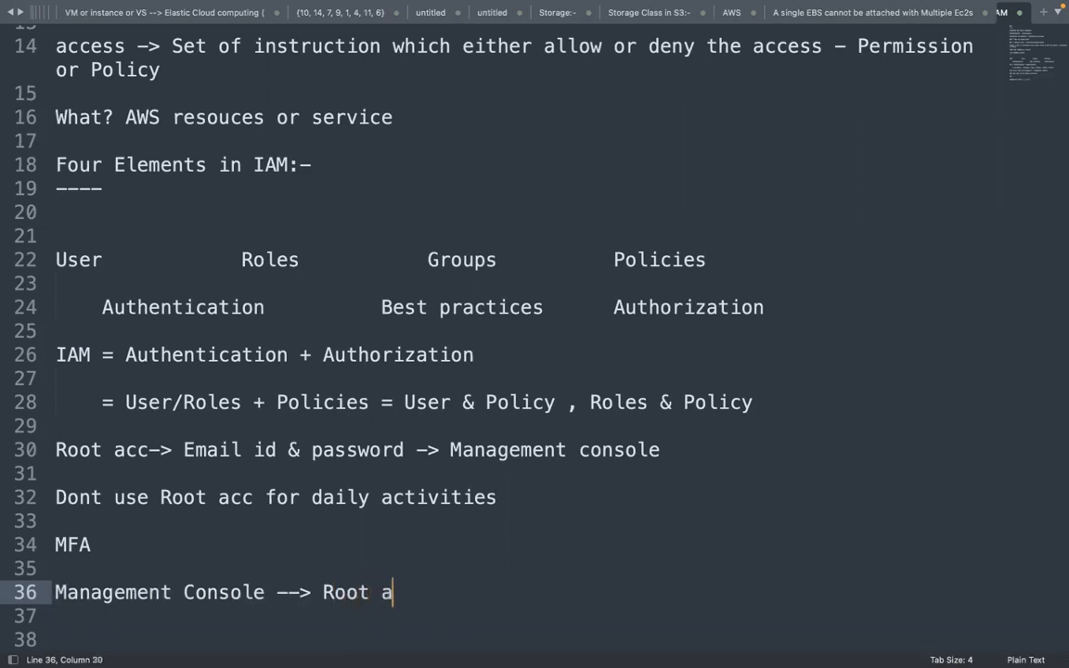
text(cc -> Email )
text(an)
key(BackSpace)
key(BackSpace)
text(id )
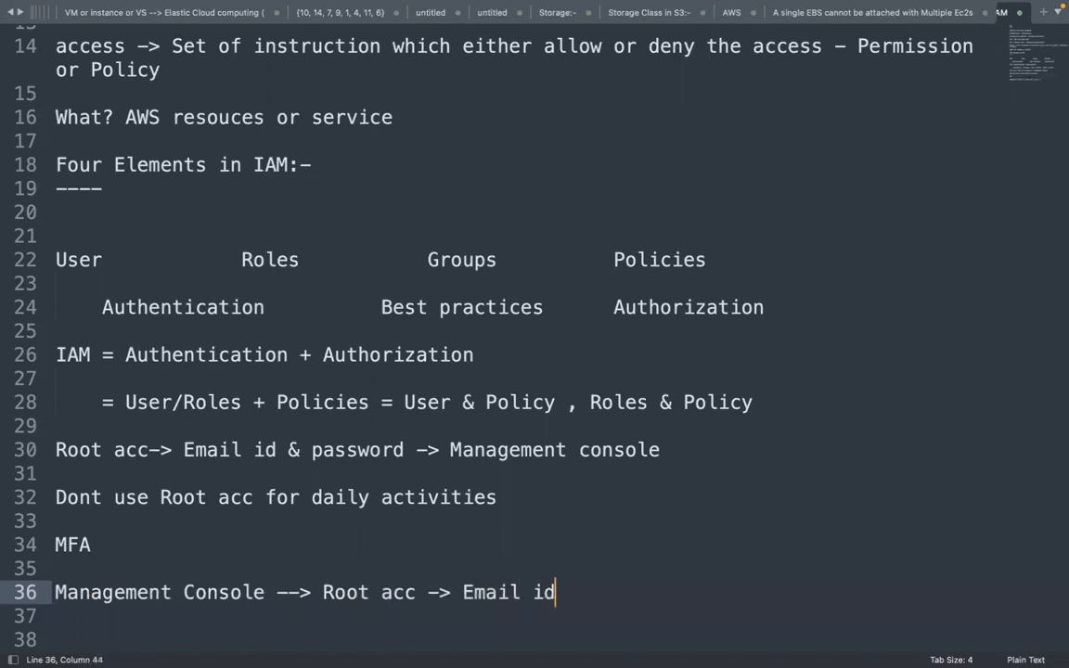
text(& Password)
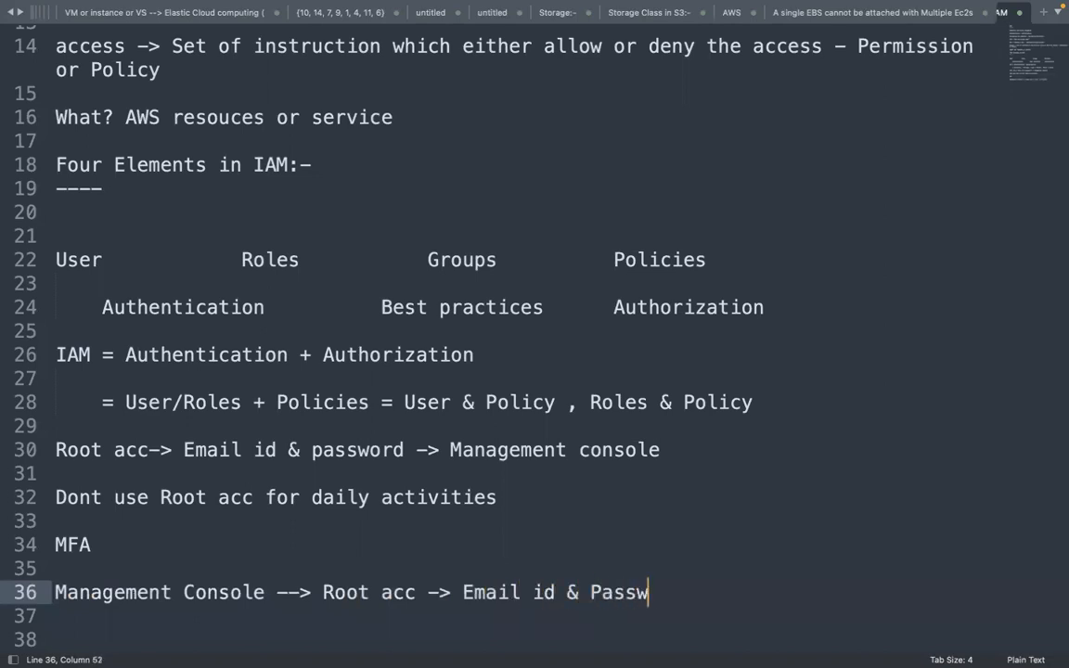
key(Return)
key(Tab)
key(Tab)
key(Tab)
key(Tab)
key(Tab)
key(Tab)
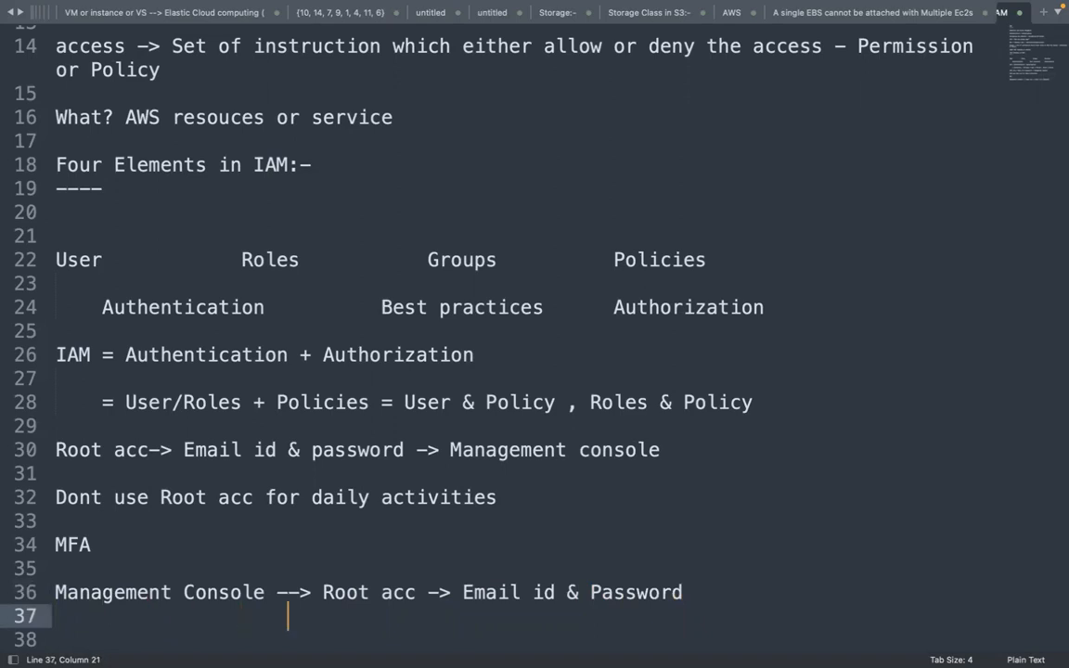
text(IAM user --> Username and )
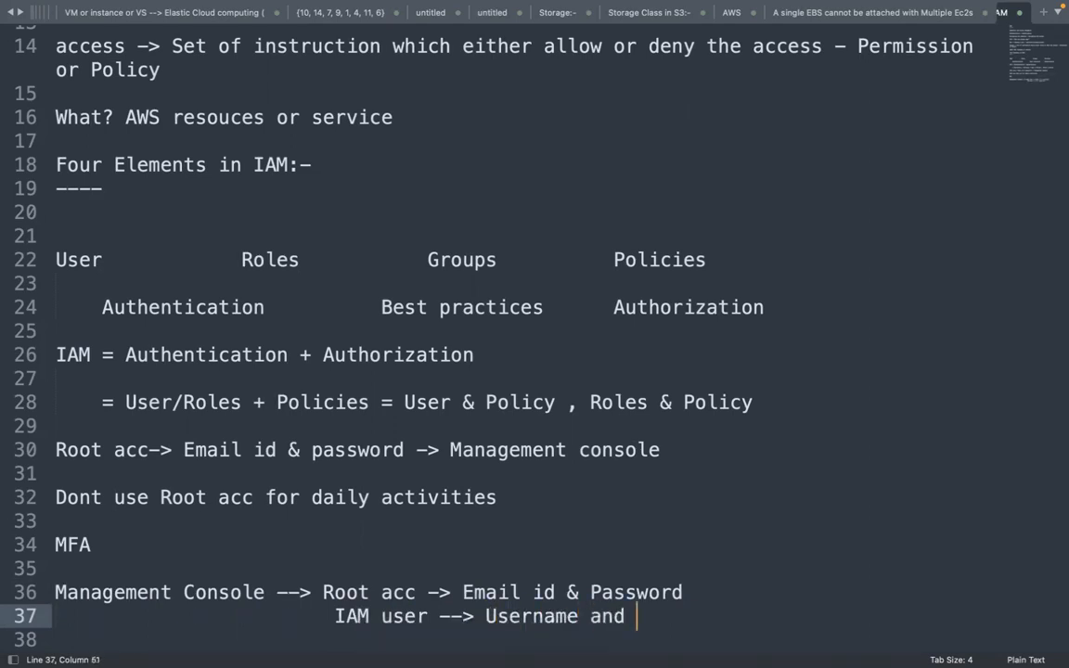
text(password)
key(Return)
key(Return)
key(Return)
key(BackSpace)
key(BackSpace)
key(BackSpace)
key(BackSpace)
key(BackSpace)
key(BackSpace)
key(BackSpace)
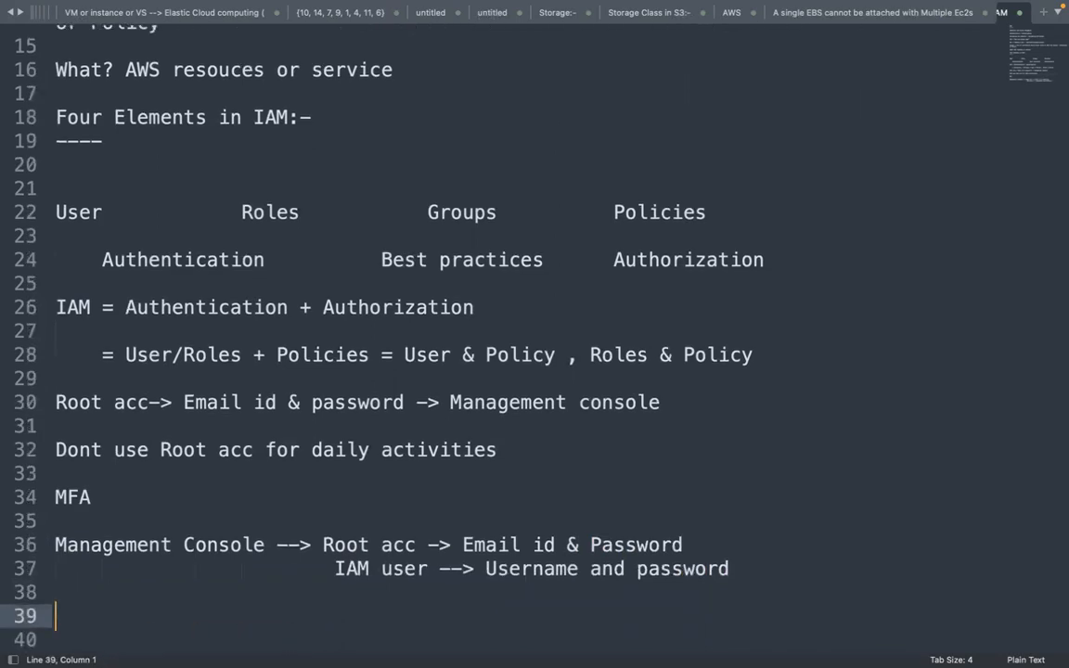
text(CLI/SKD)
key(BackSpace)
key(BackSpace)
text(DK --> )
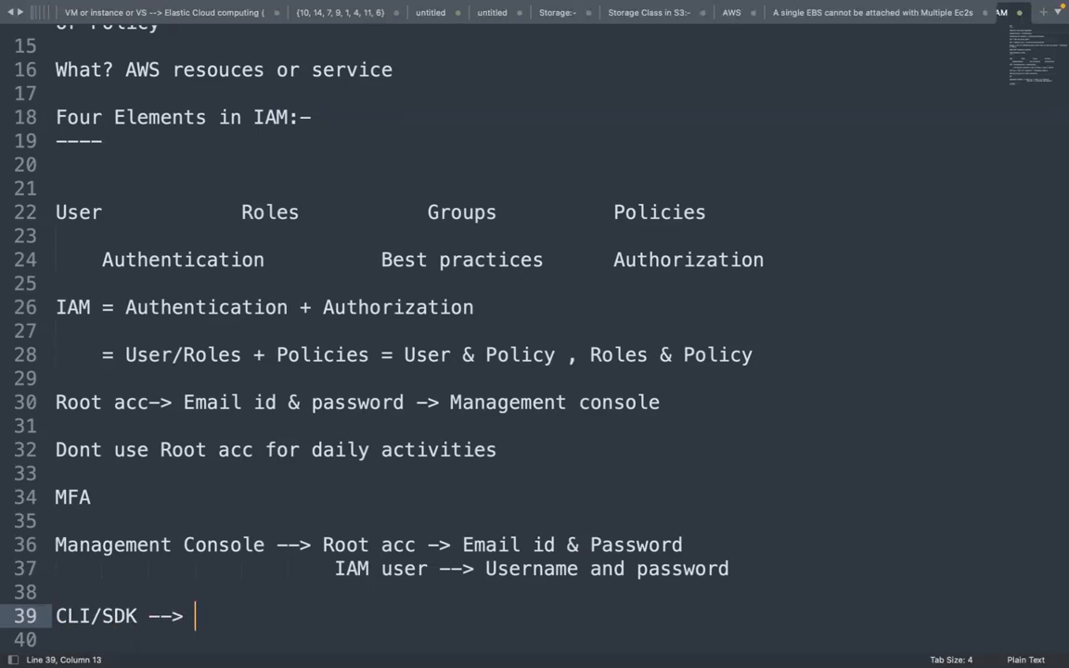
text(Access)
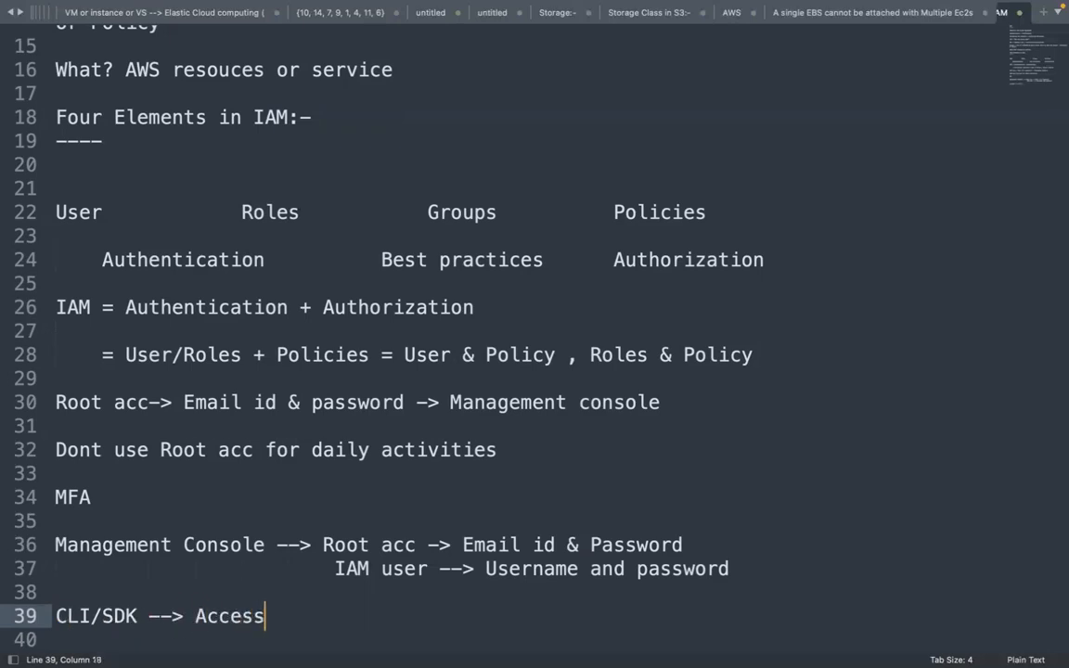
text( key &)
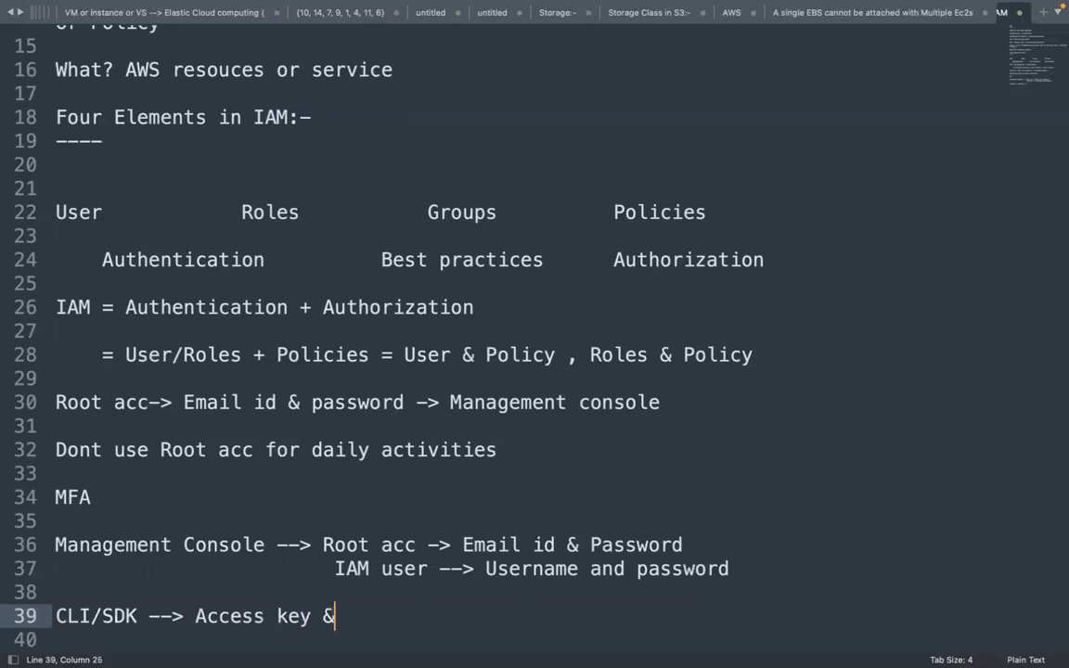
text( Secret)
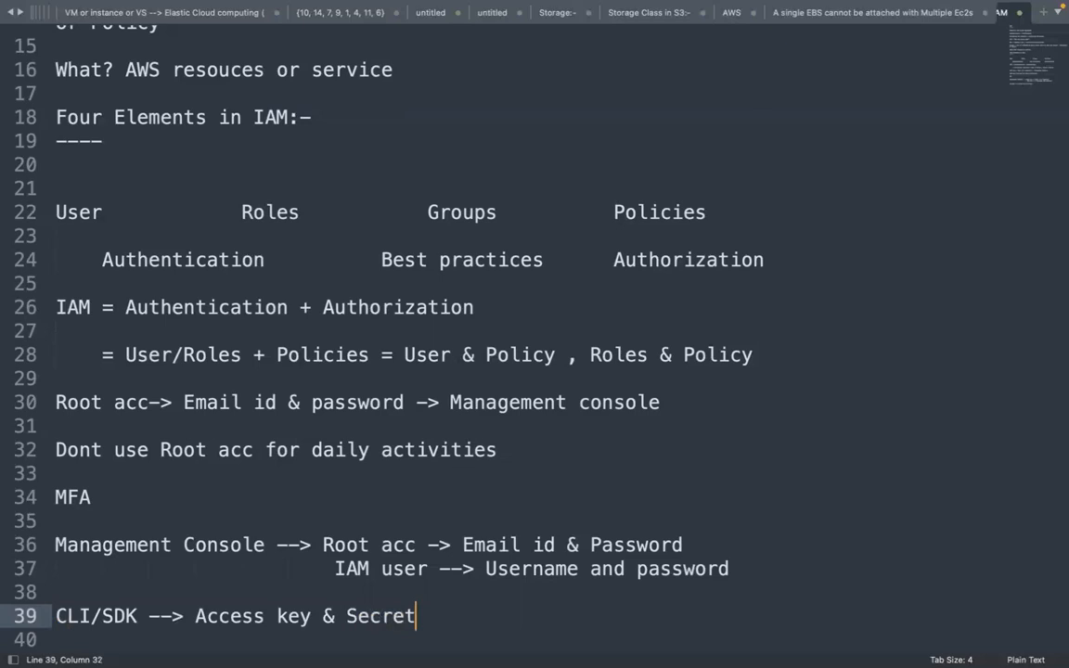
text( key)
- Add blank lines and a '------' separator below the notes
key(Return)
key(Return)
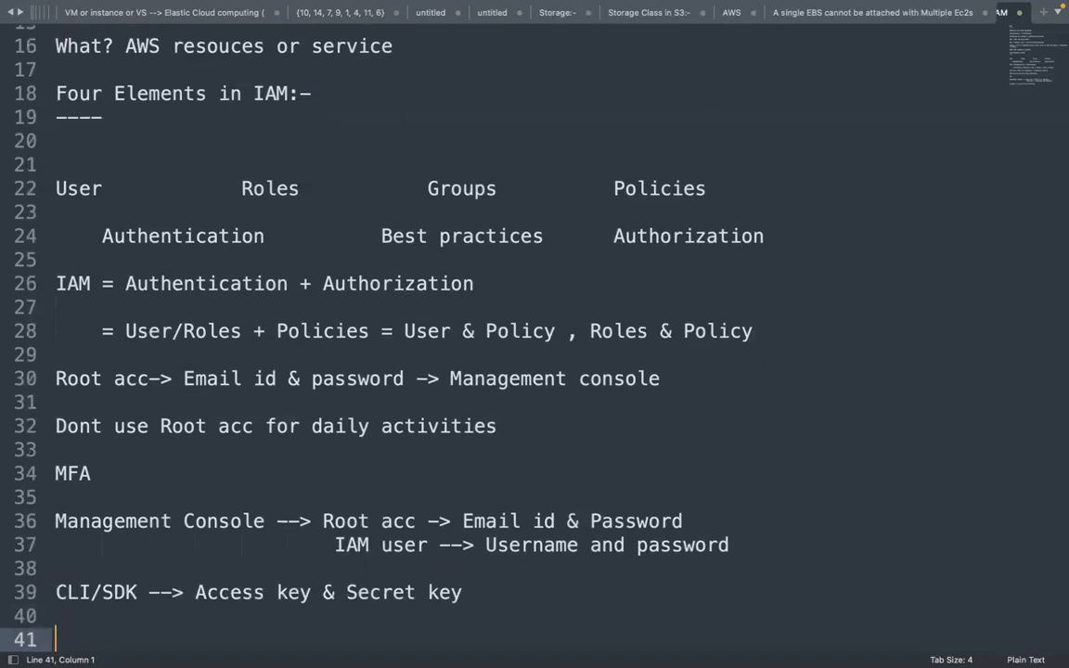
key(Return)
key(Return)
key(Return)
key(Return)
key(Return)
key(Return)
key(Return)
key(Return)
key(Return)
key(Up)
key(Up)
key(Up)
key(Up)
key(Up)
key(Up)
key(Up)
key(Up)
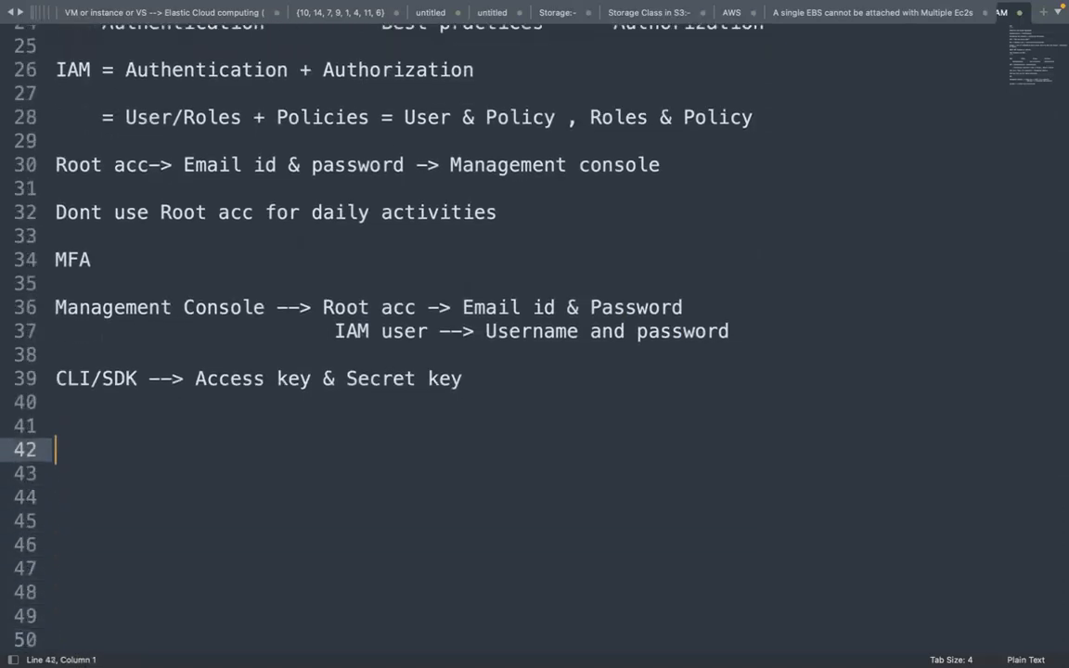
key(Up)
text(------)
key(Down)
key(Return)
key(Return)
key(Return)
key(Return)
key(Return)
key(Return)
key(Return)
key(Return)
key(Return)
key(Return)
key(Return)
key(Return)
key(Return)
key(Return)
key(Return)
key(Return)
key(Return)
key(Return)
key(Return)
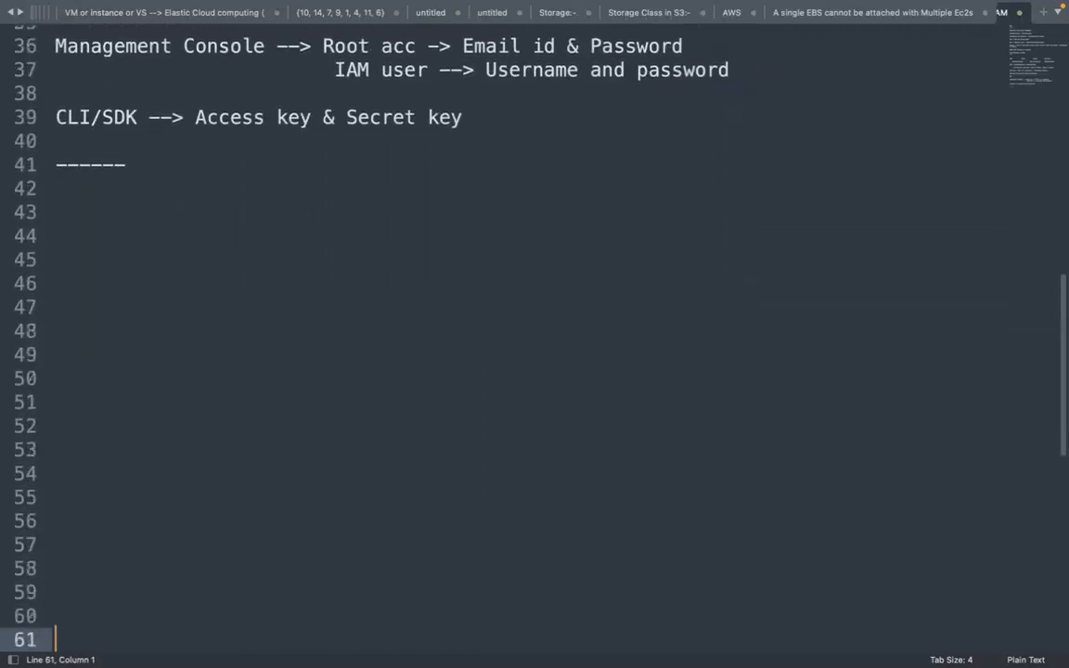
- Add the heading 'How to create I am user?' underlined with '----'
click(72, 201)
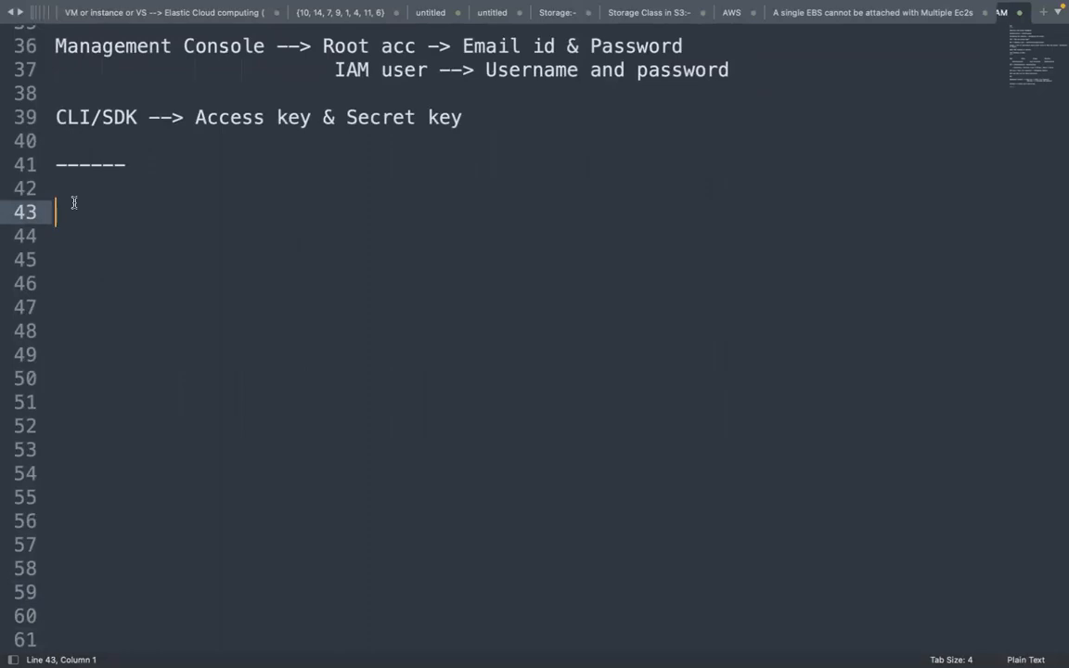
text(How to create I a)
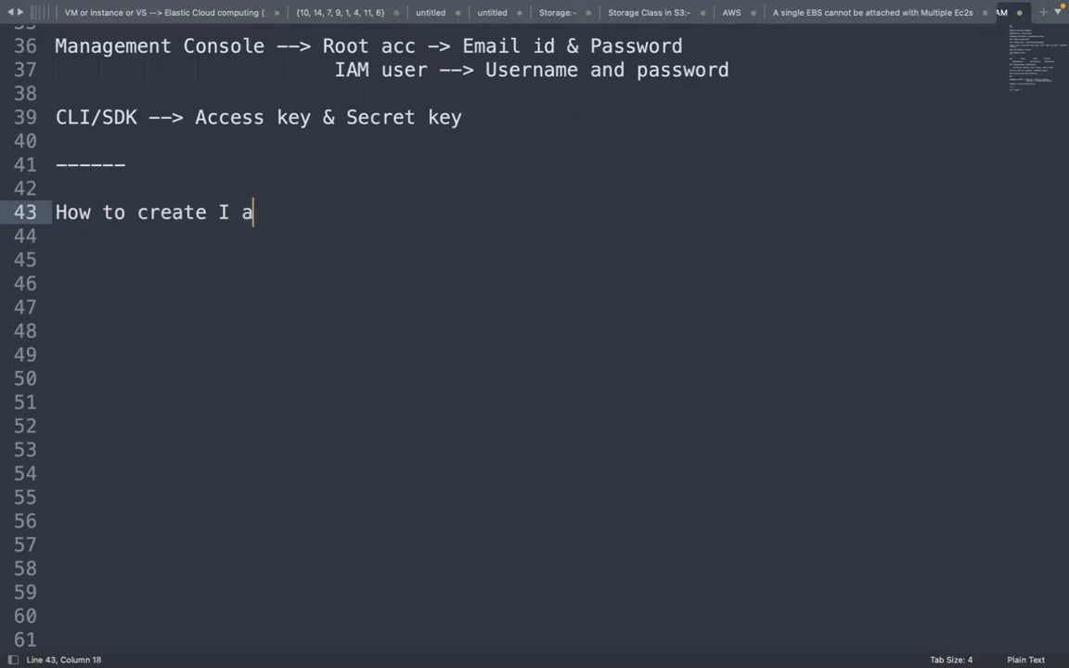
text(m user?)
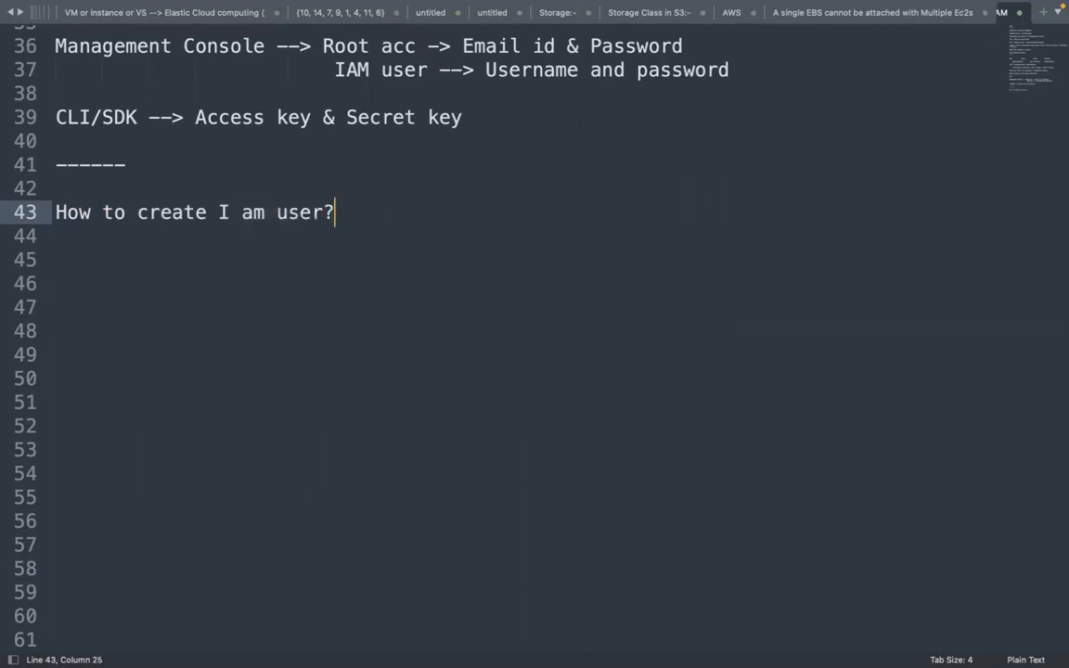
key(Return)
key(Return)
key(Up)
text(----)
key(Return)
key(Return)
key(Return)
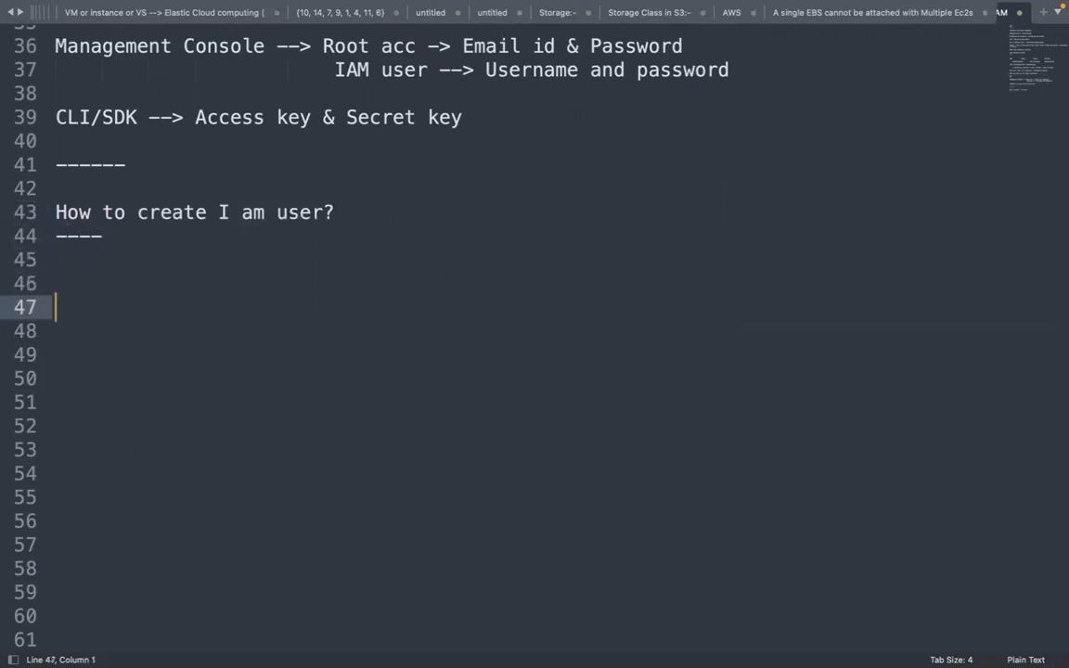
- Open Chrome with a profile and load the AWS homepage
mouse_move(876, 646)
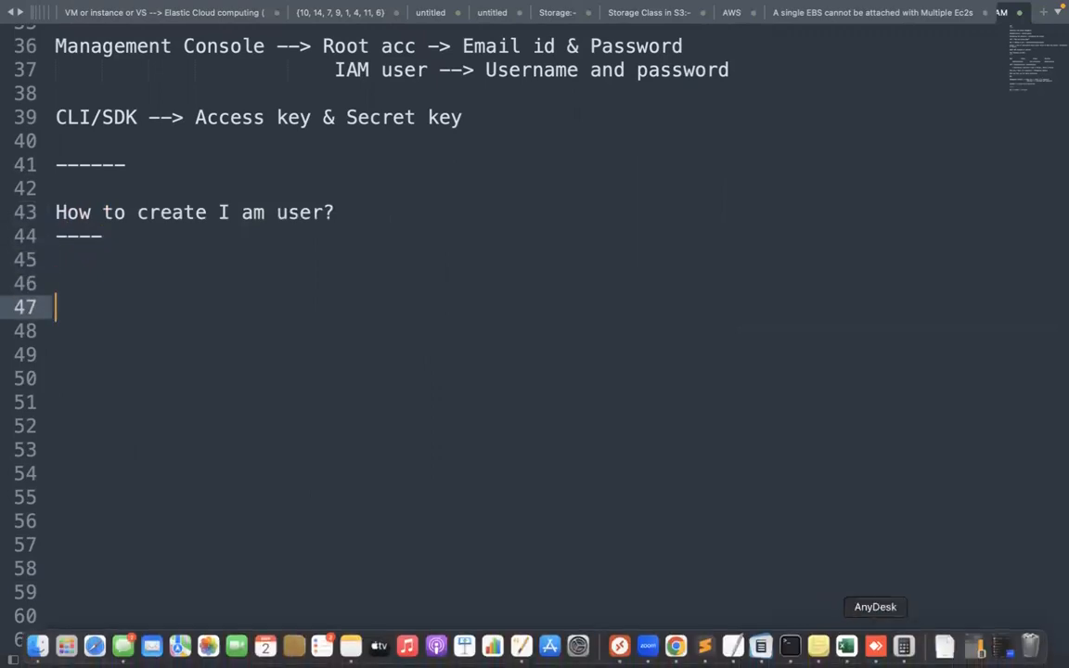
click(675, 646)
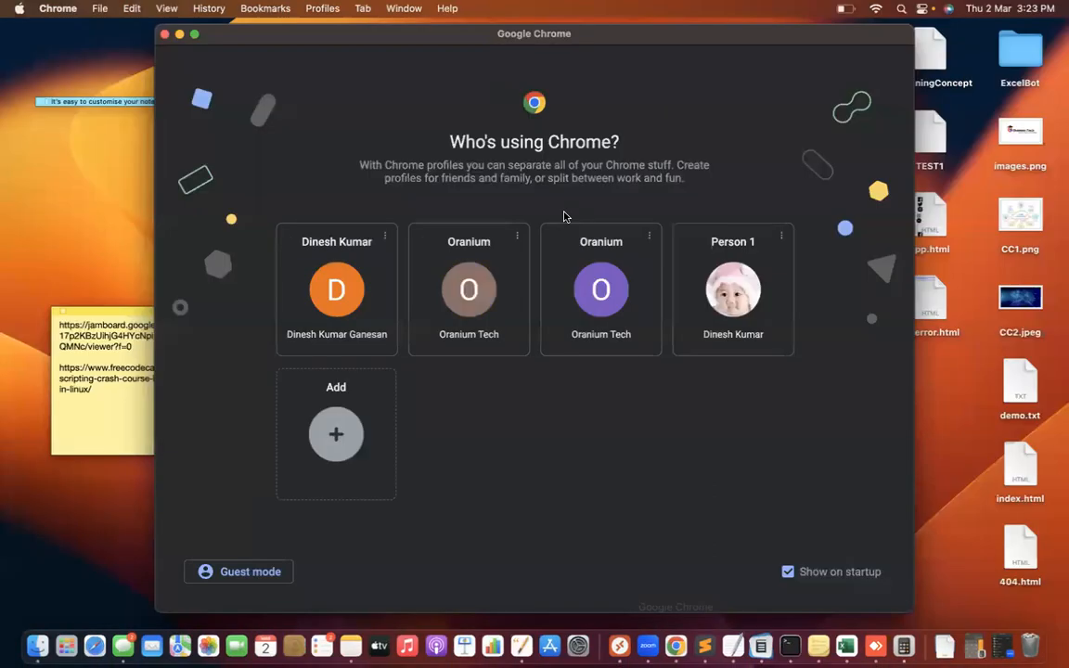
click(733, 283)
click(111, 63)
text(aws.amazon.com)
key(Return)
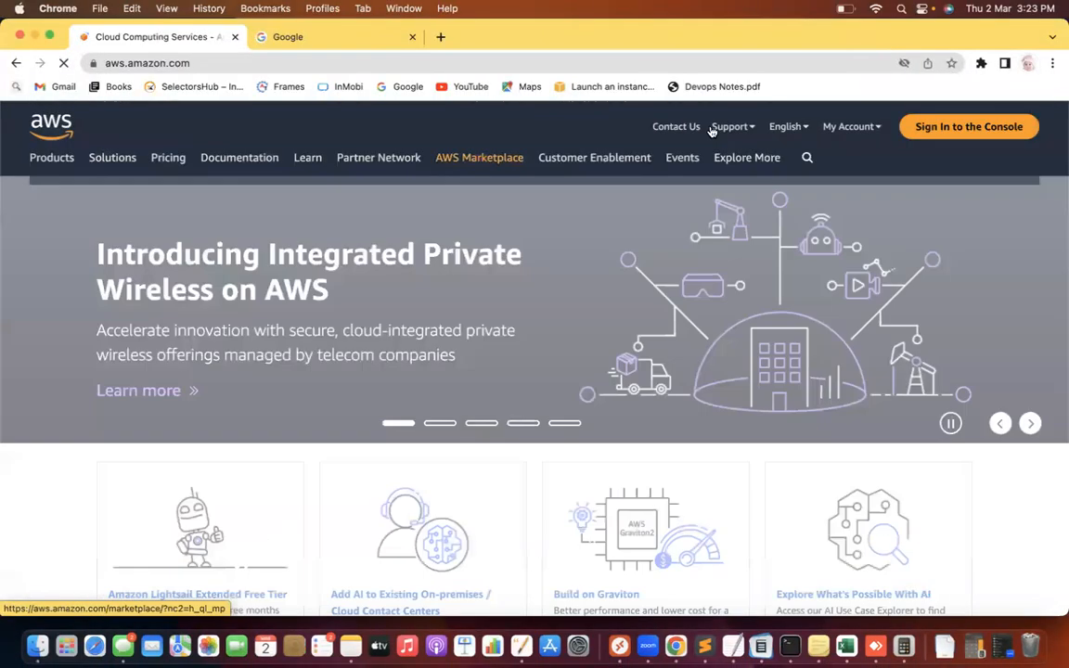
- Sign out of the current AWS session and return to the console sign-in
click(983, 126)
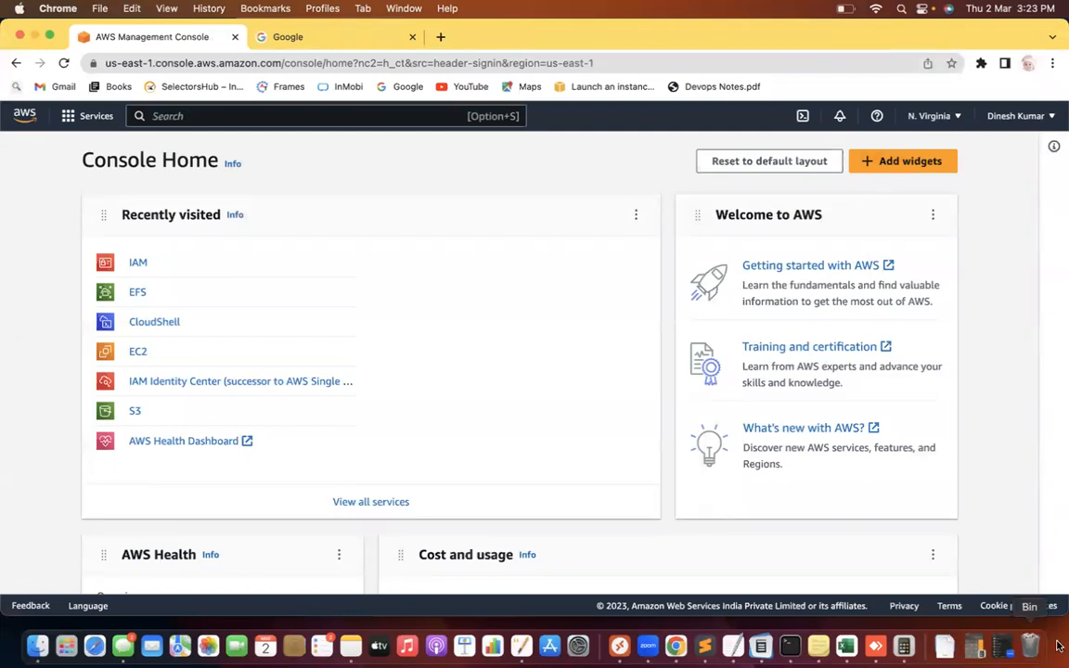
click(1053, 40)
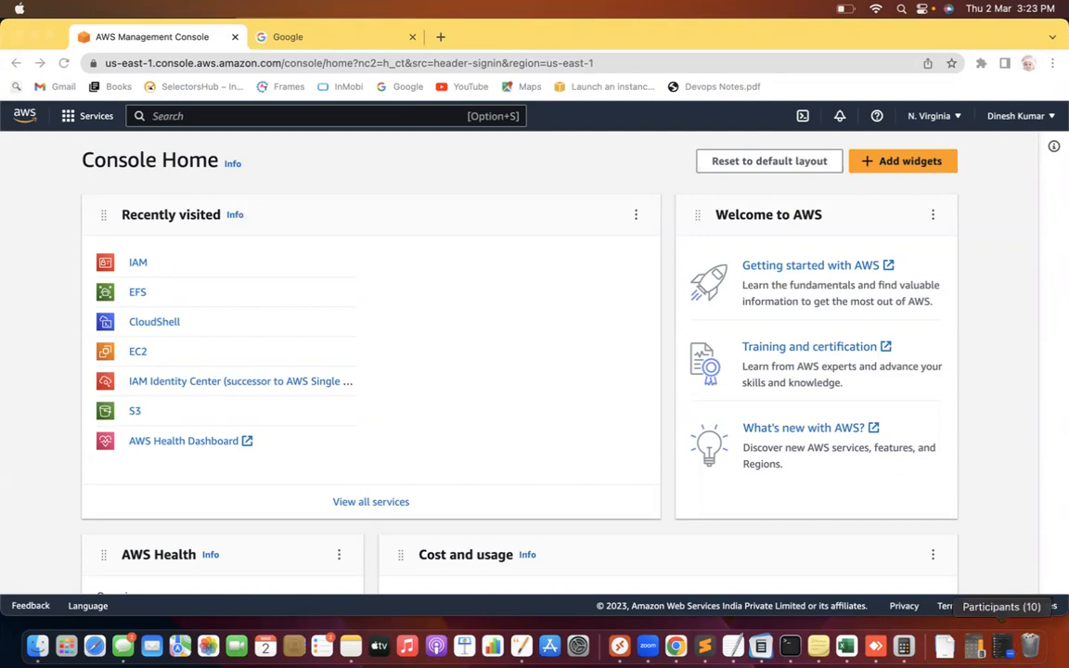
click(1027, 117)
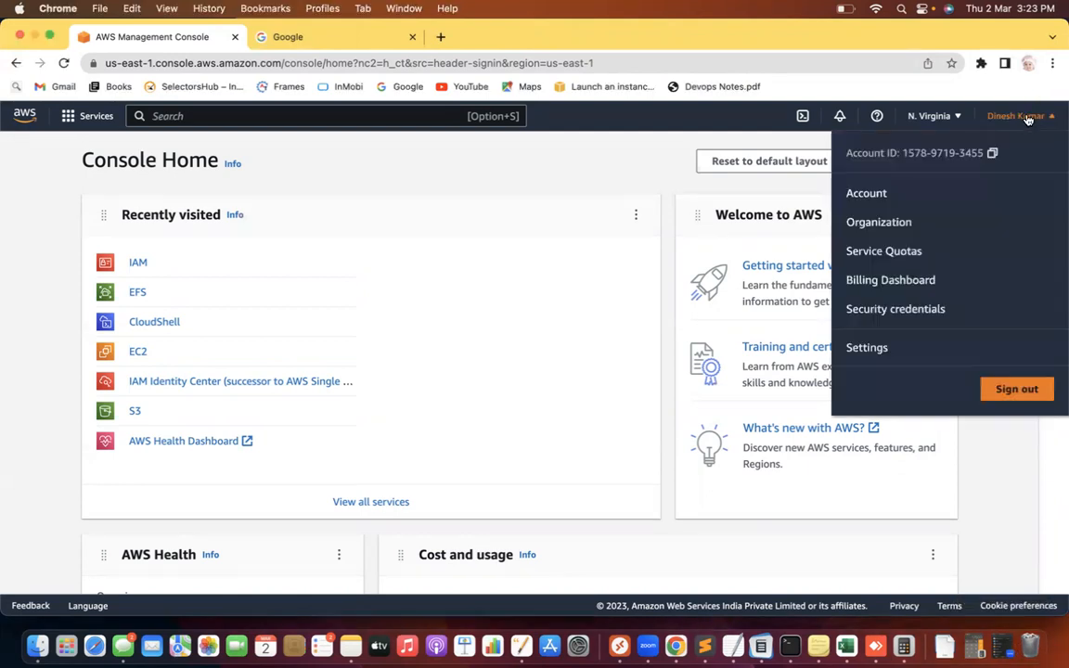
click(1024, 392)
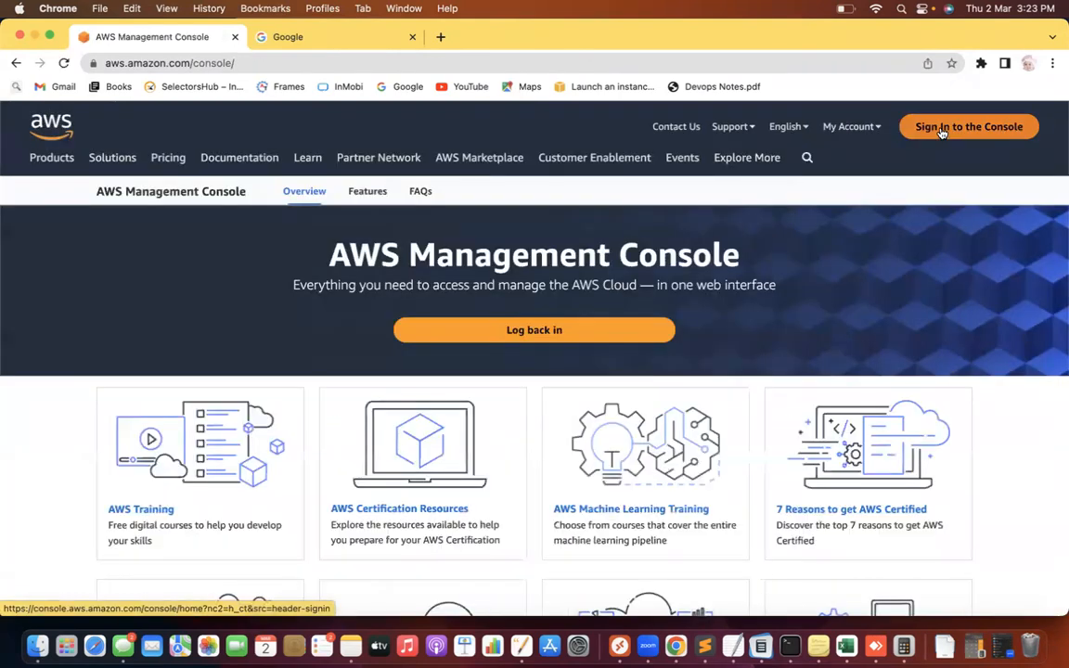
click(942, 129)
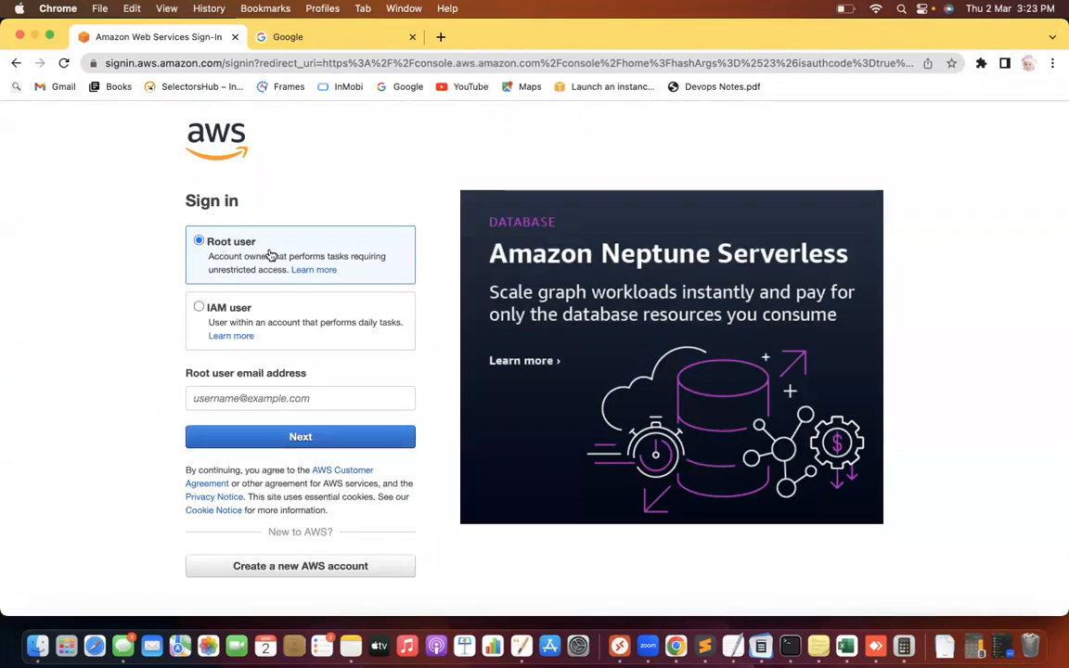
- Sign in as root with the account email, password and MFA code
click(246, 408)
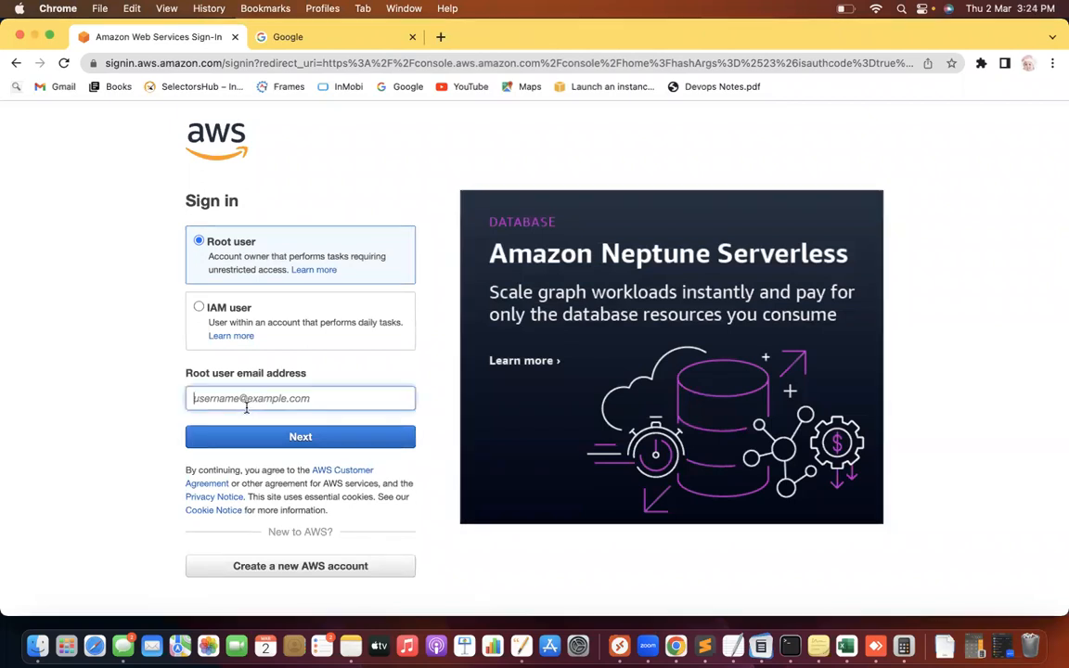
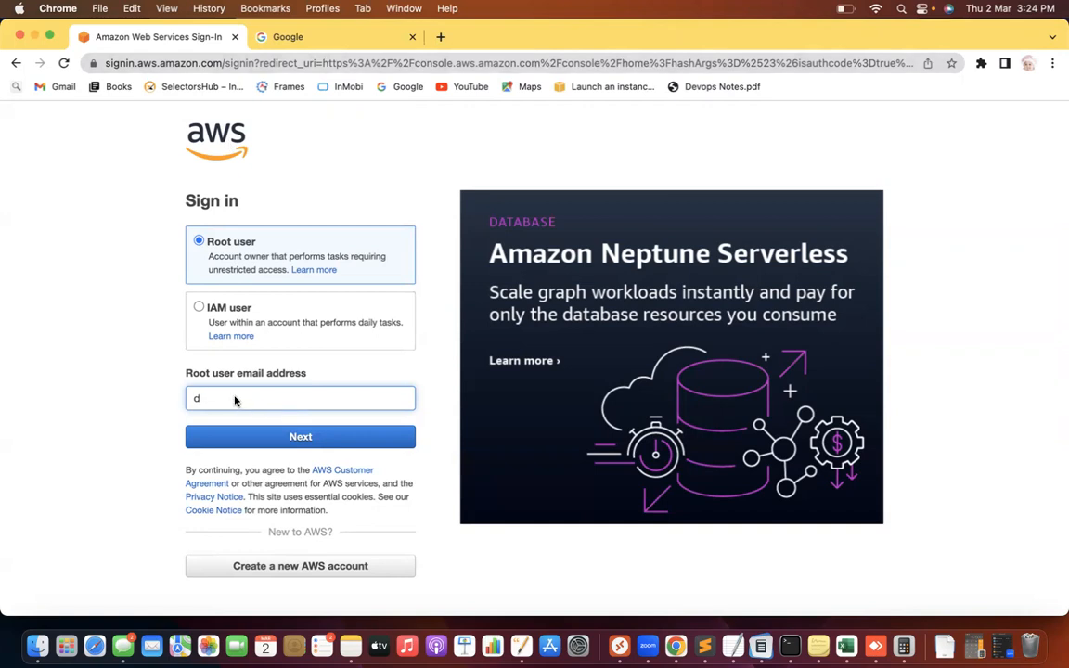
key(Return)
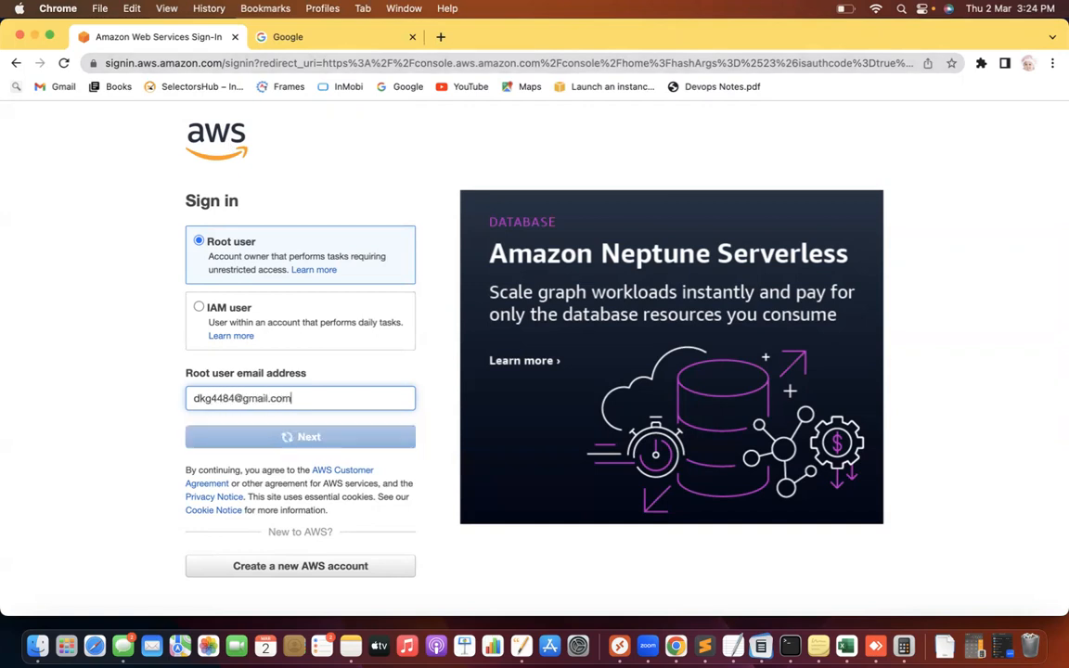
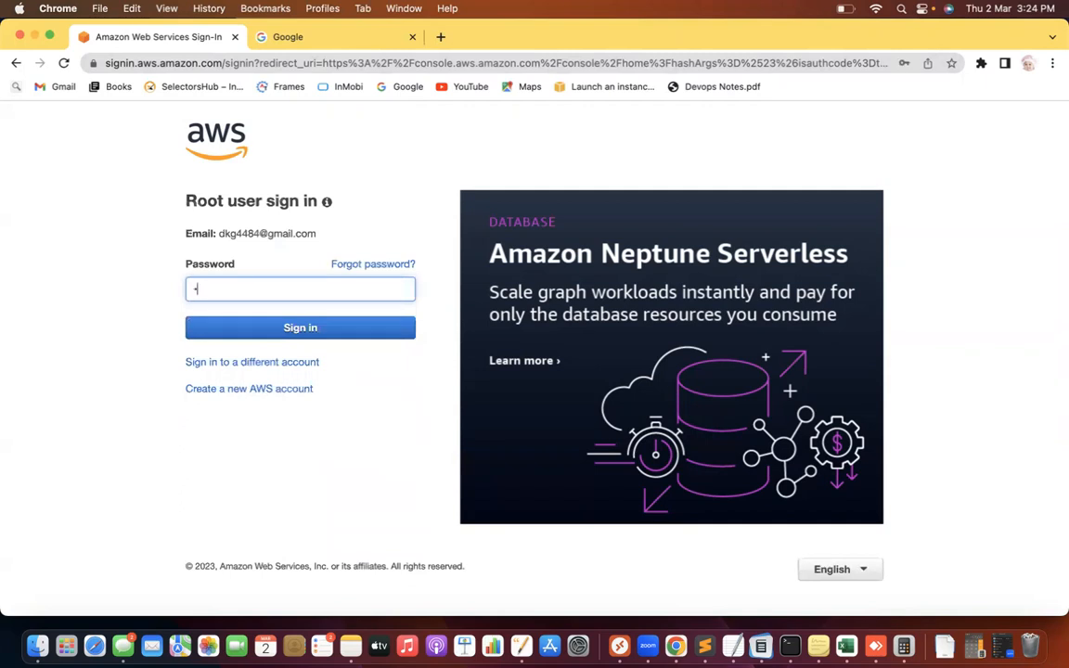
key(Return)
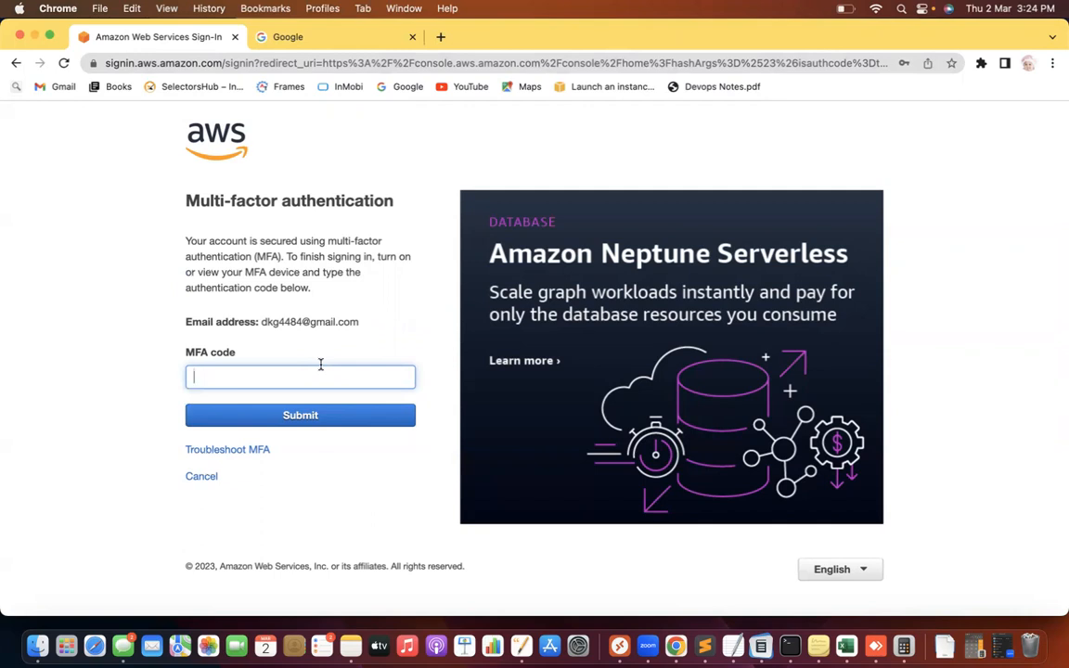
click(332, 418)
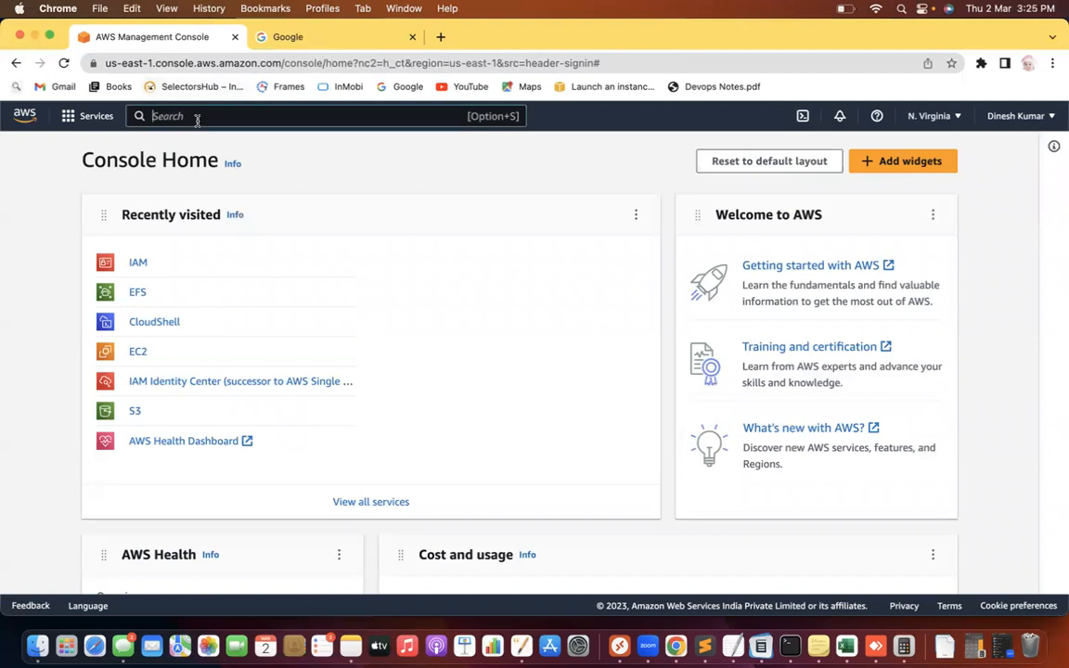
- Search for IAM, open it, and view the empty Users list
text(IAM)
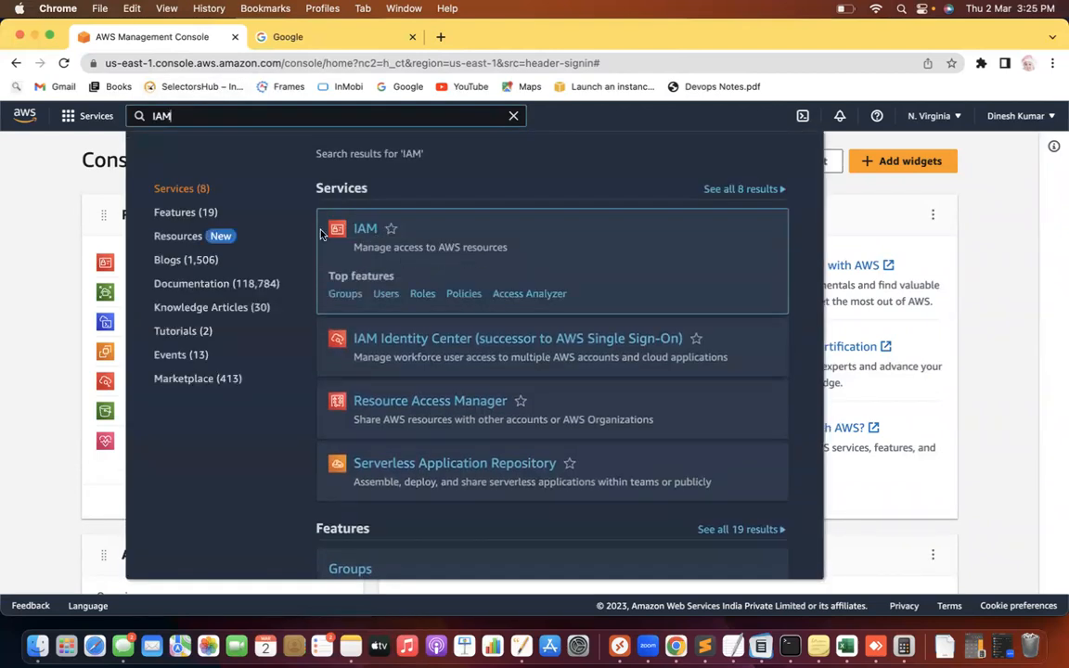
click(369, 231)
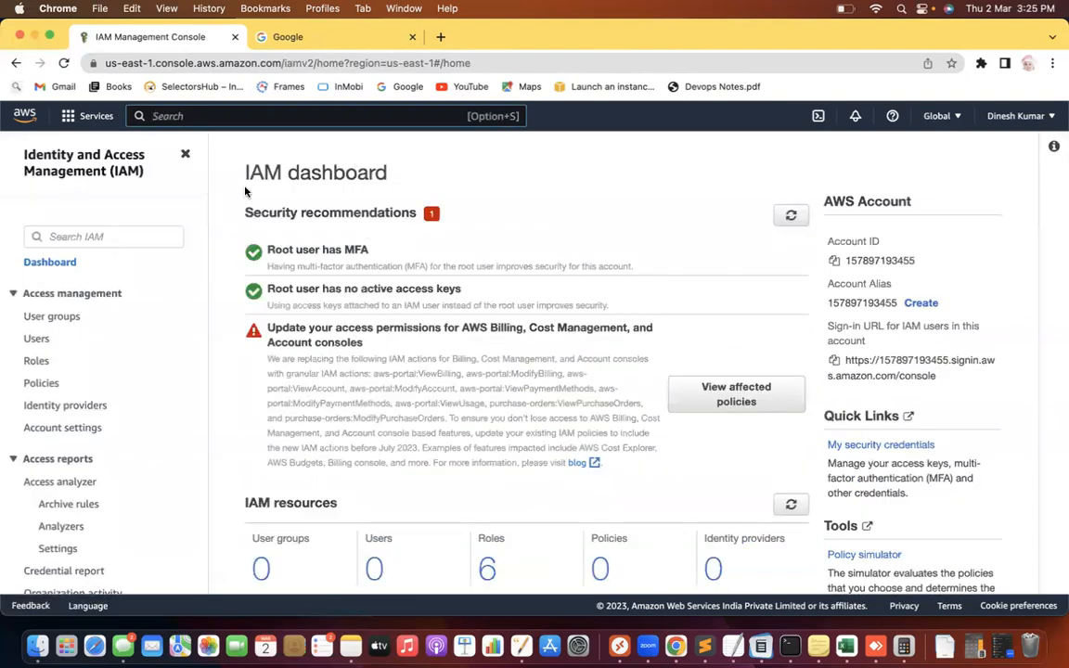
drag(243, 172, 416, 163)
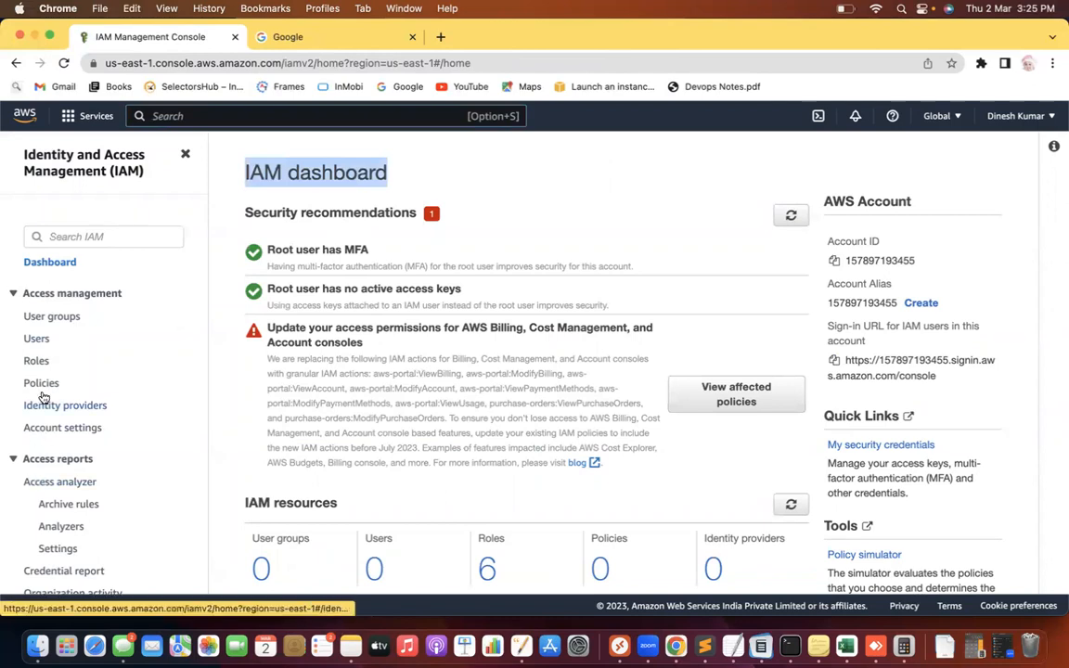
click(39, 340)
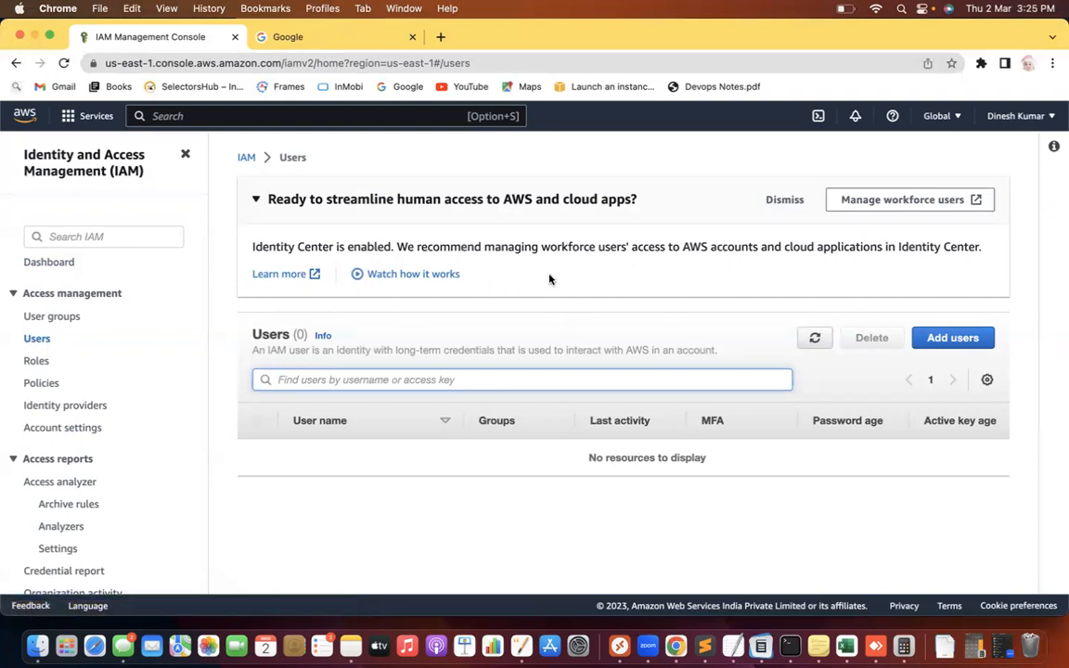
click(36, 342)
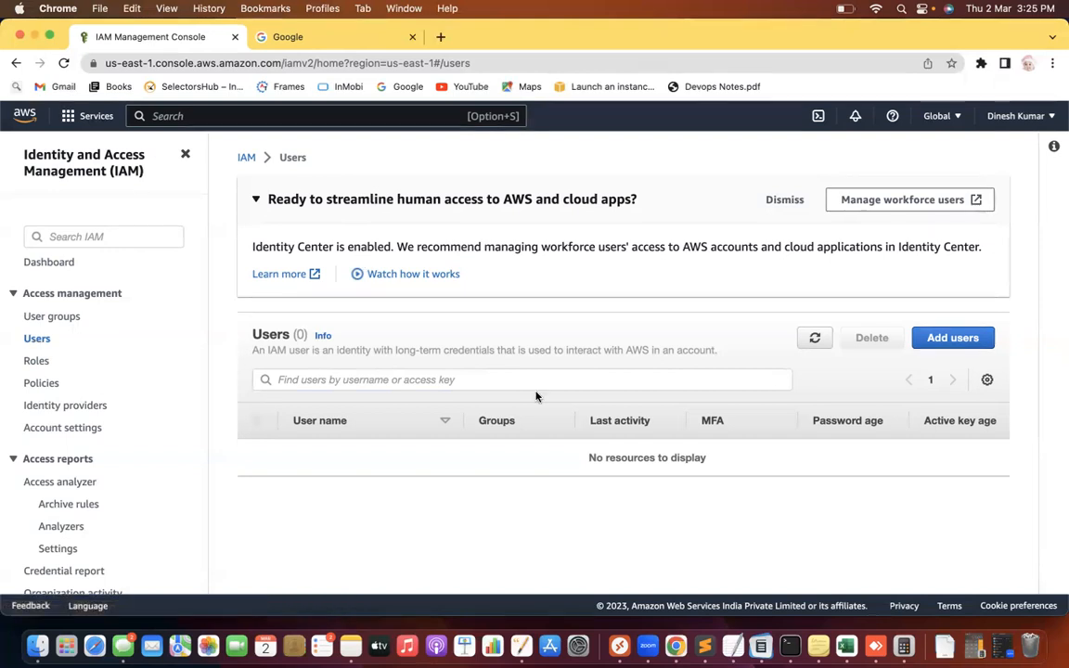
- Search the console for EC2 and open the EC2 service
click(199, 114)
text(S3)
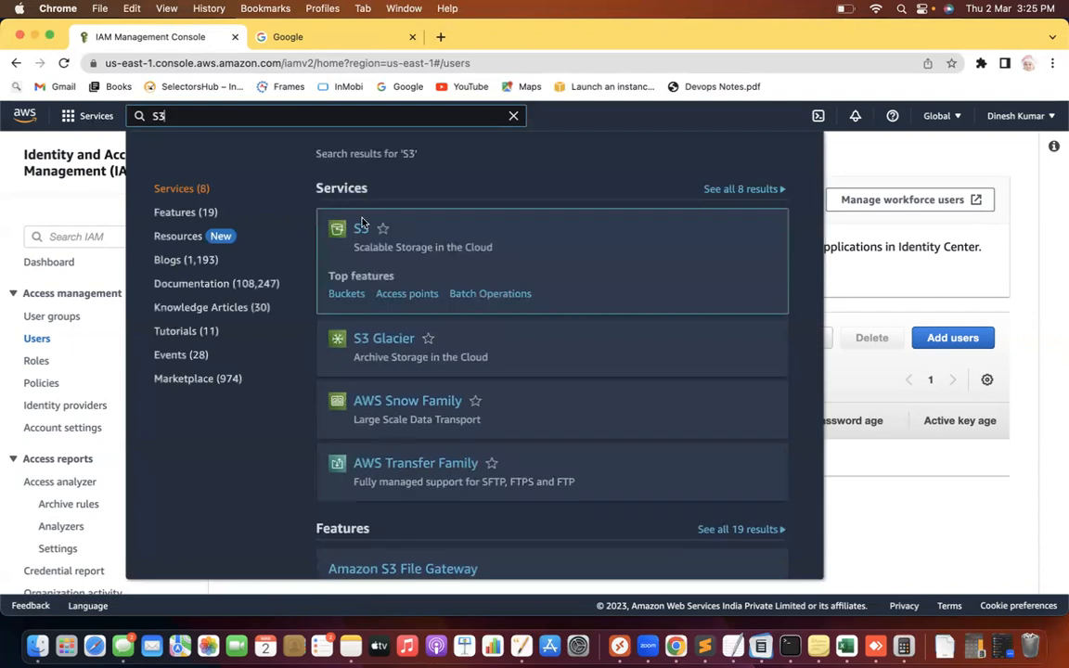
double_click(159, 115)
text(EC2)
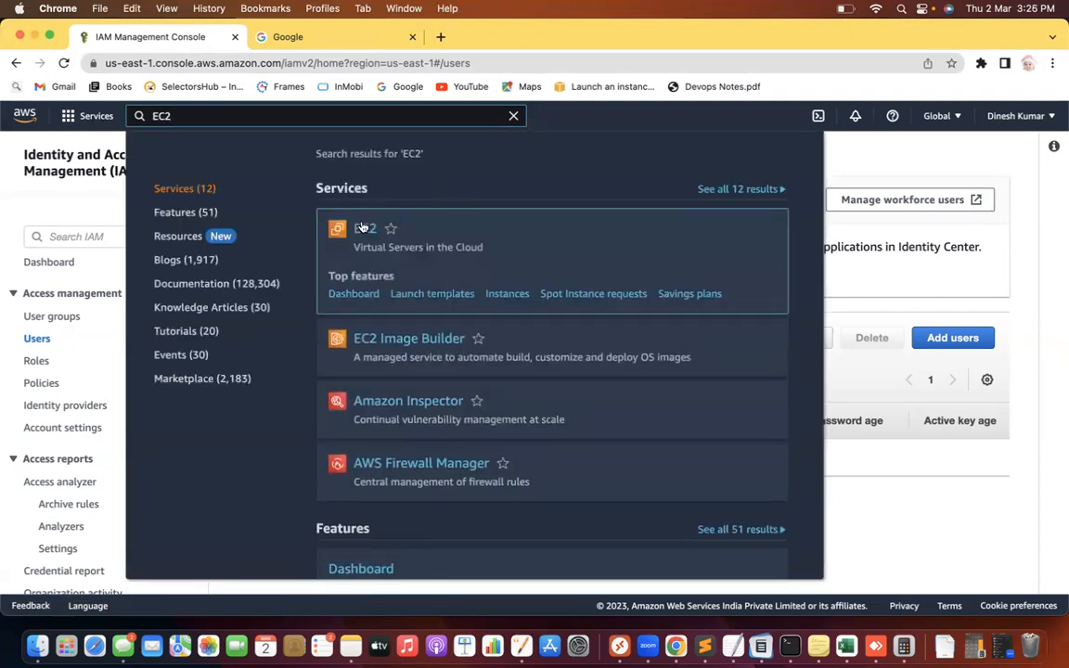
click(363, 228)
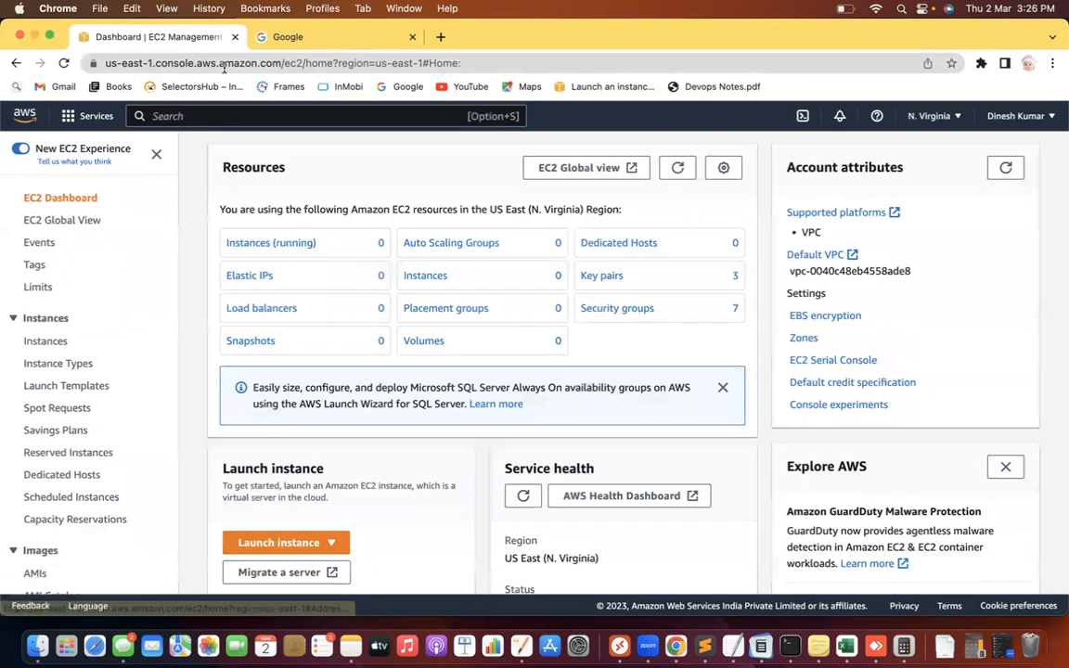
- Return to IAM via search and open its Users list
click(174, 117)
text(IAM)
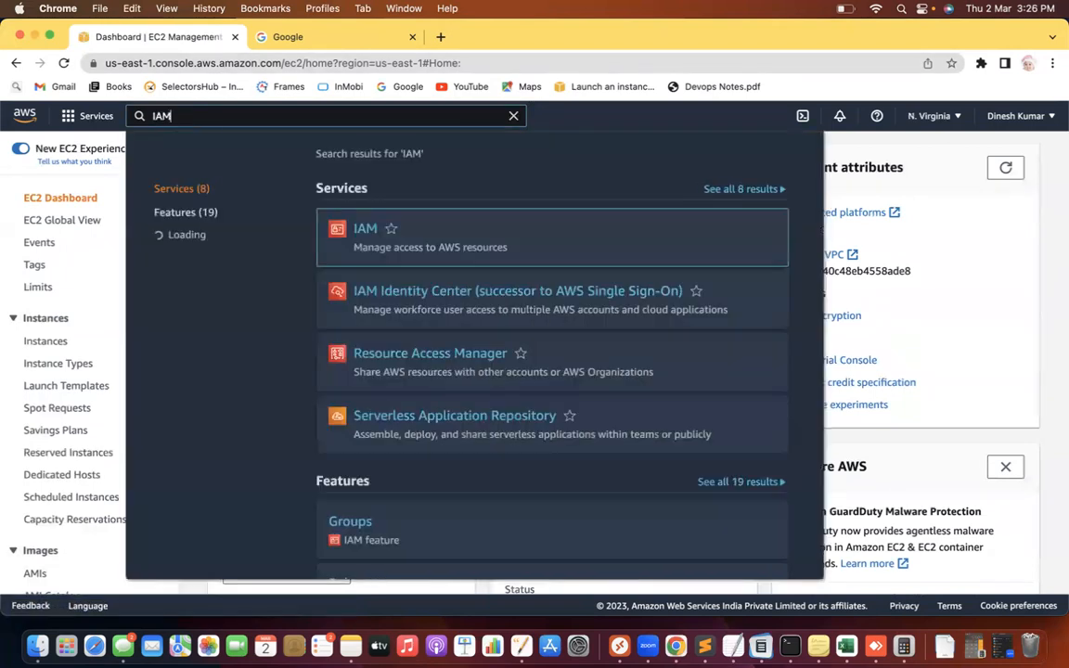
click(365, 230)
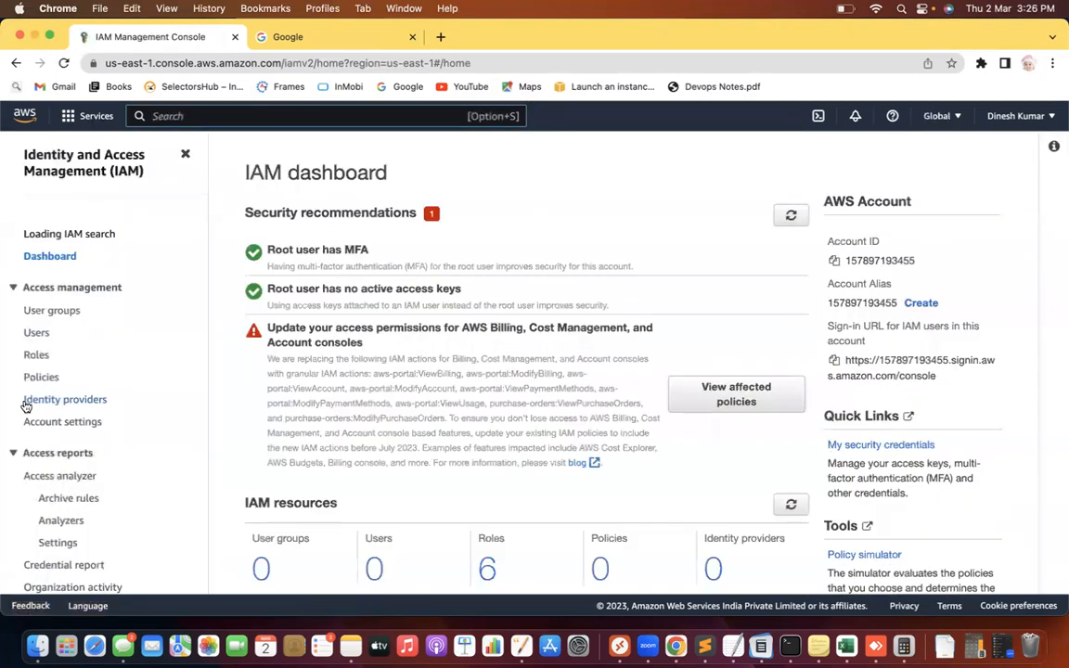
click(44, 340)
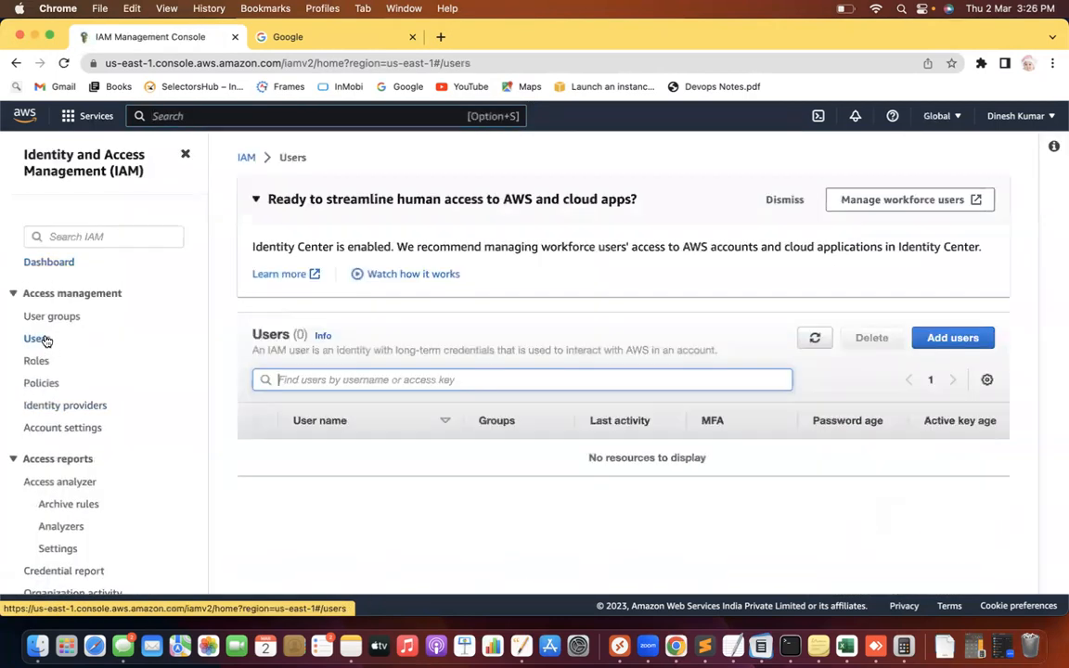
- Start Create user and enter the user name DemoIamUser1, reviewing the naming rules and console access option
click(957, 339)
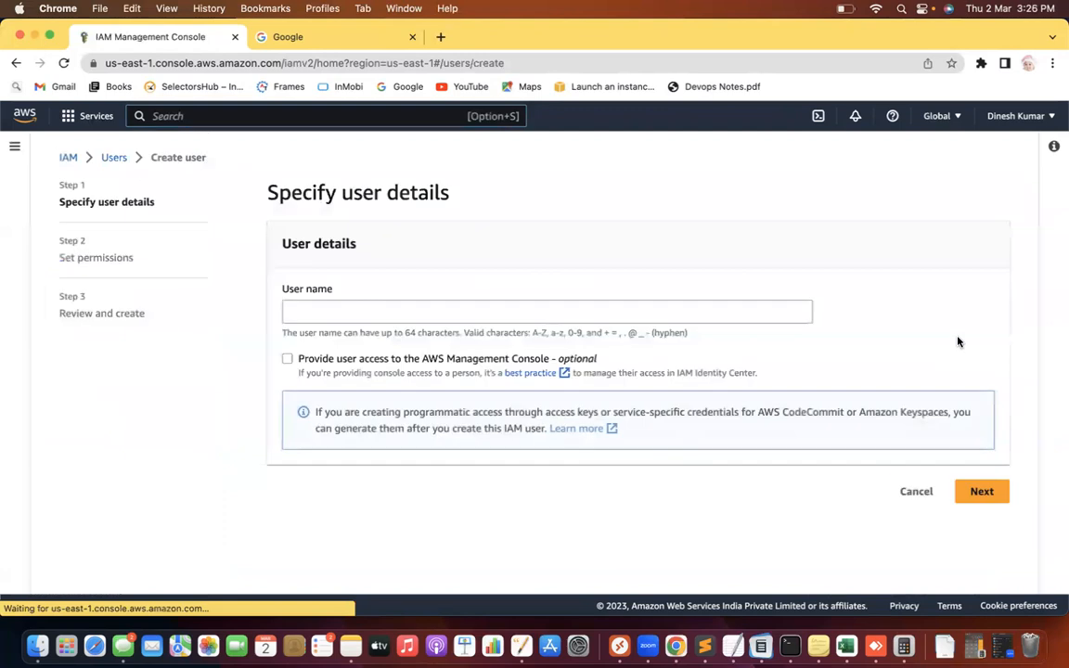
click(389, 310)
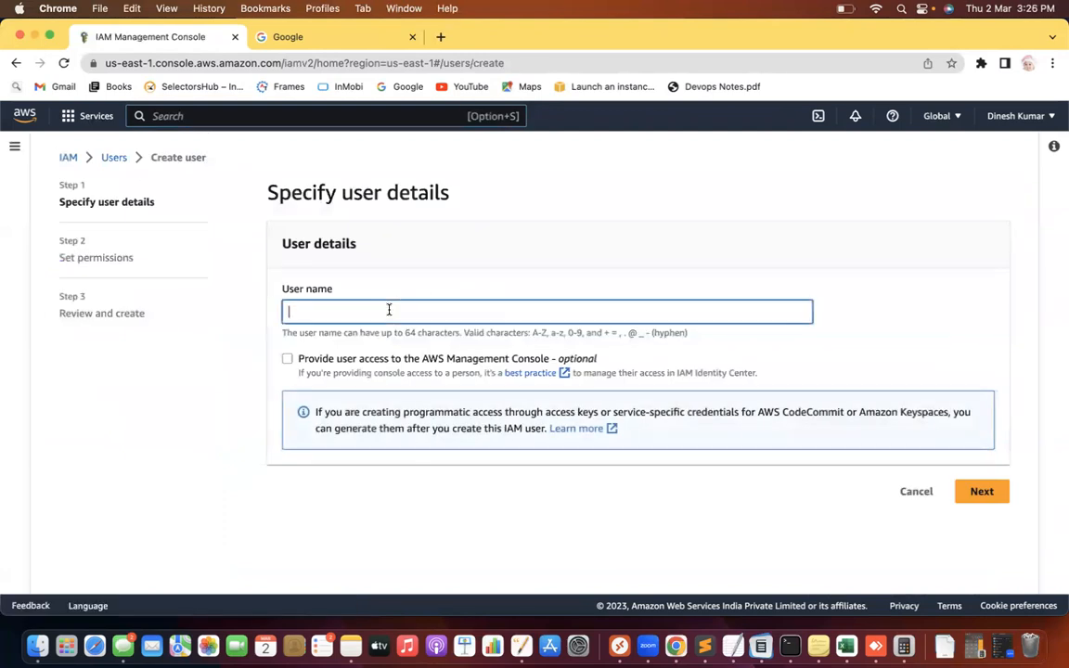
drag(338, 332, 620, 331)
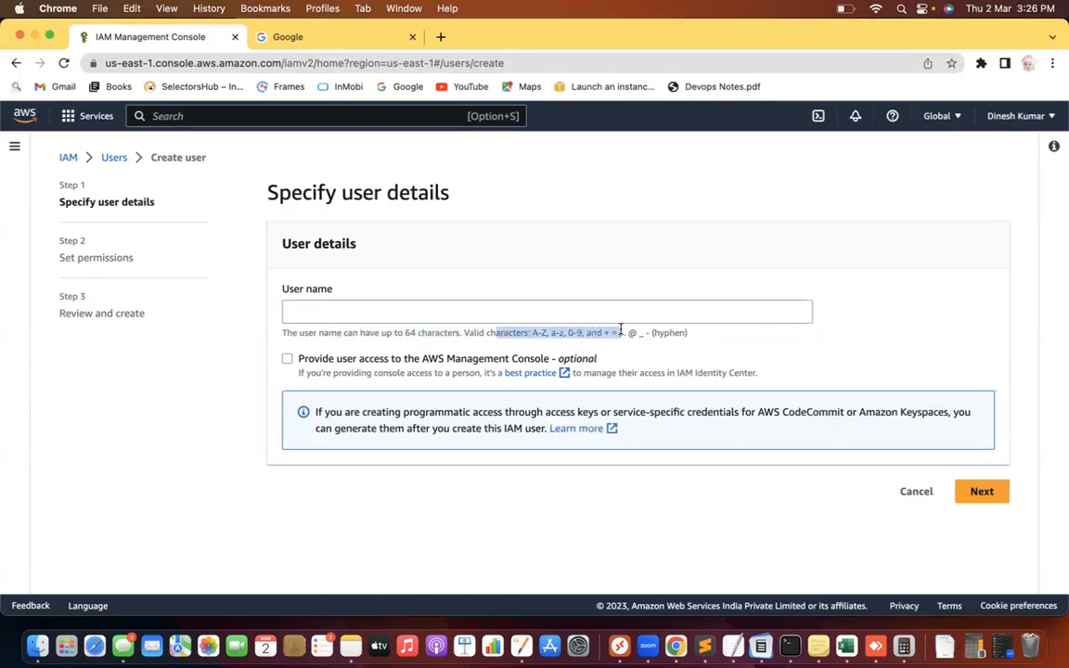
drag(714, 332, 443, 341)
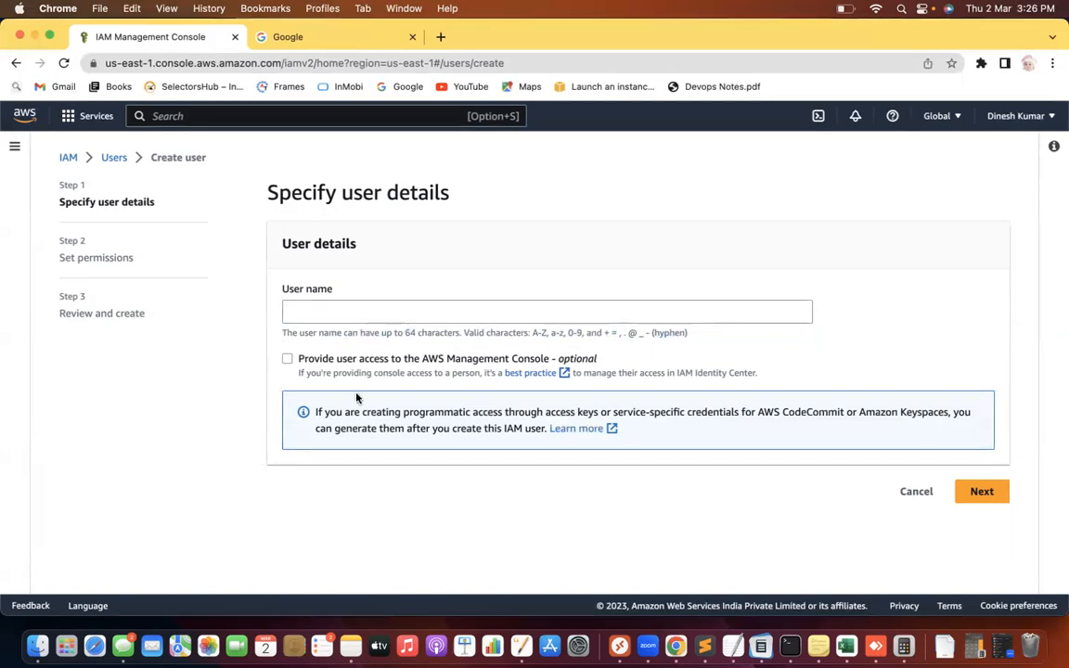
drag(293, 332, 772, 335)
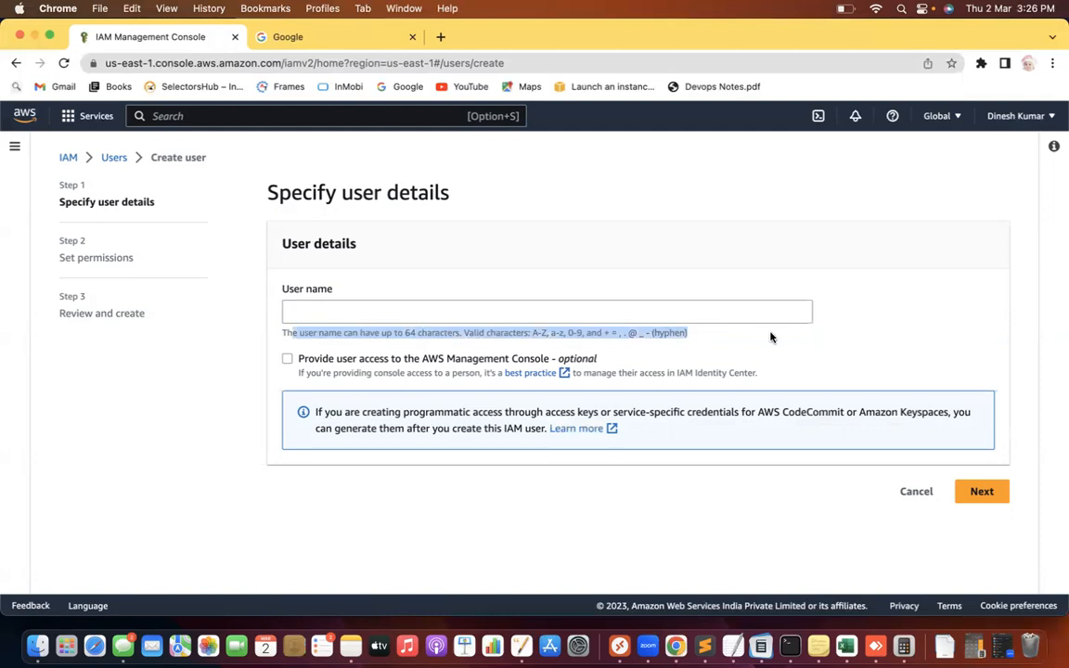
click(358, 303)
click(321, 316)
text(DemoUser)
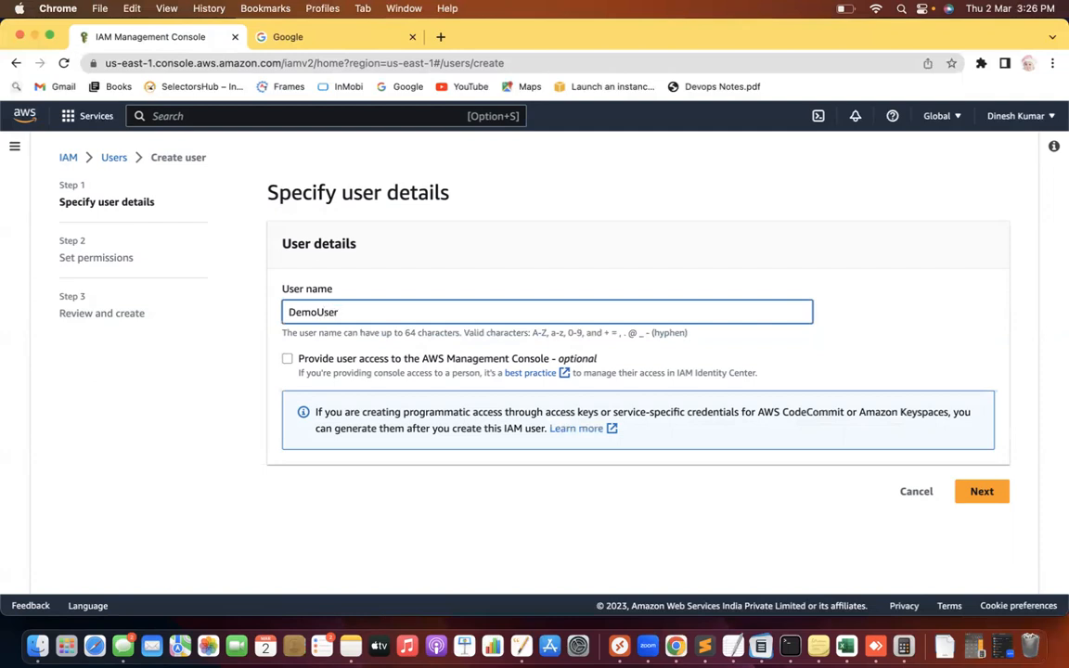
key(Left)
key(Left)
key(Left)
text(IamUser1)
click(546, 188)
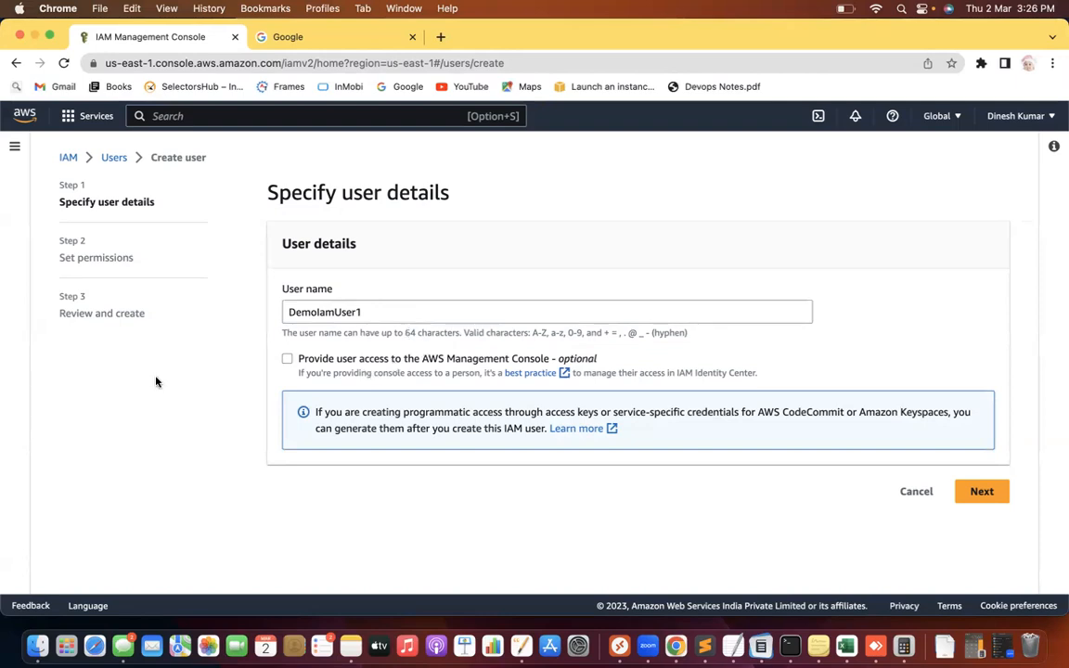
drag(305, 361, 552, 362)
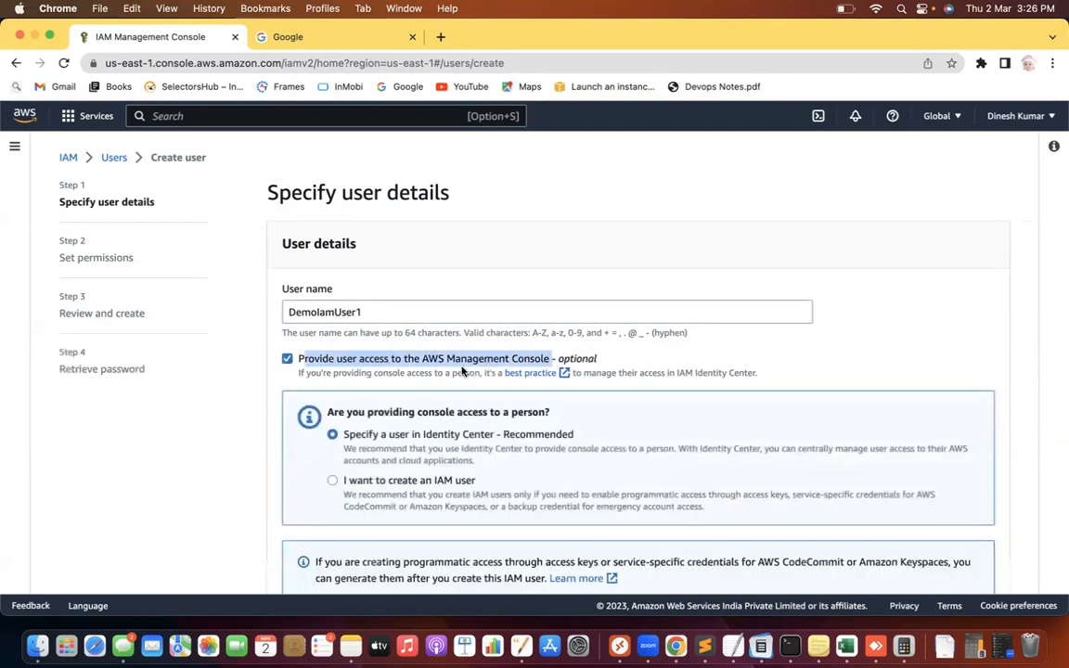
- Toggle console access off and back on for DemoIamUser1, leaving it enabled
click(287, 359)
click(287, 360)
click(225, 431)
scroll(226, 430, down, 2)
click(354, 251)
drag(354, 250, 247, 224)
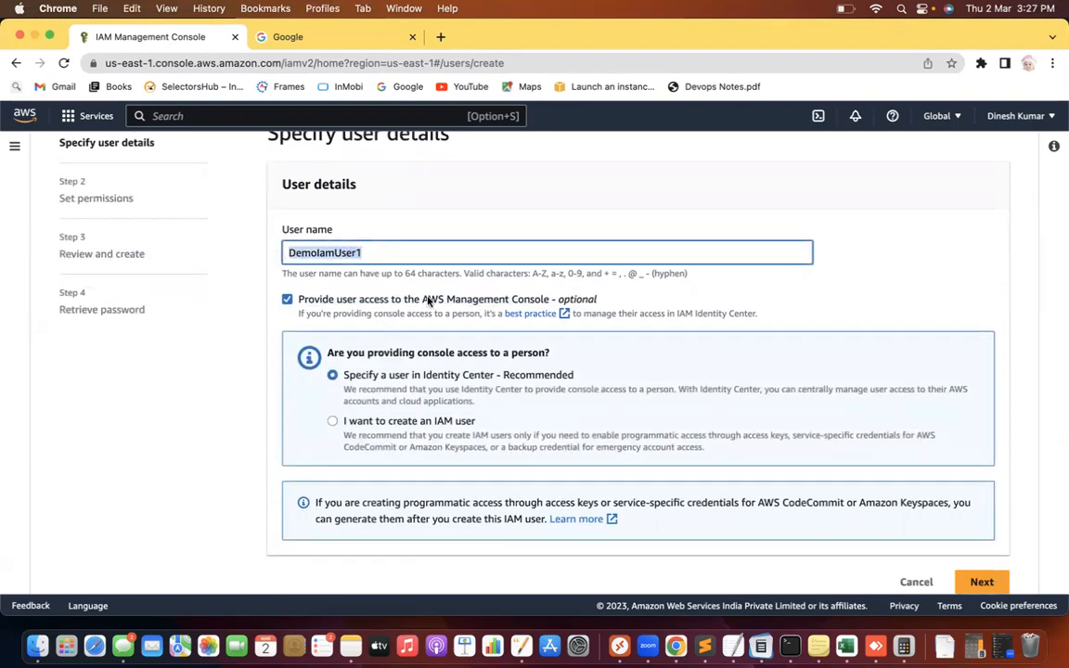
drag(423, 299, 540, 299)
click(285, 360)
click(287, 360)
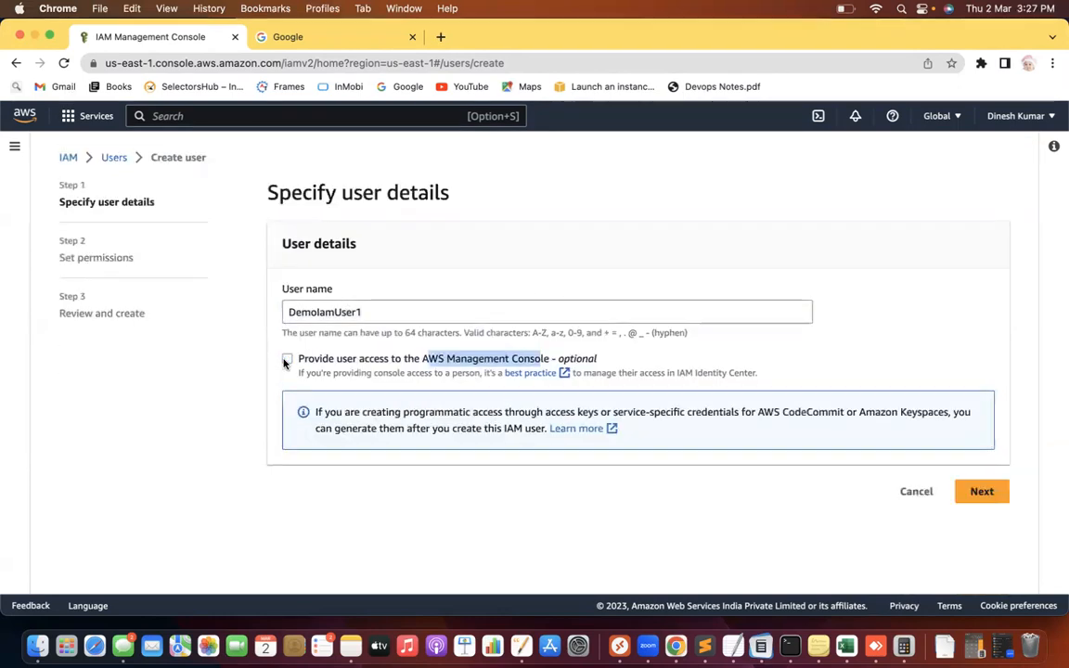
click(288, 359)
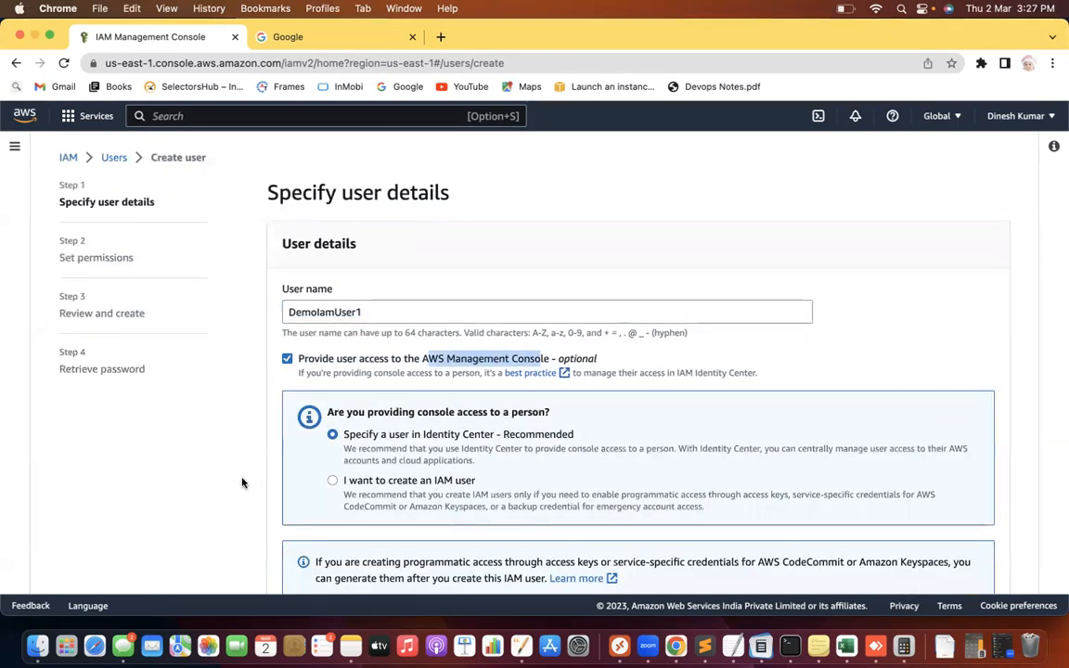
click(374, 309)
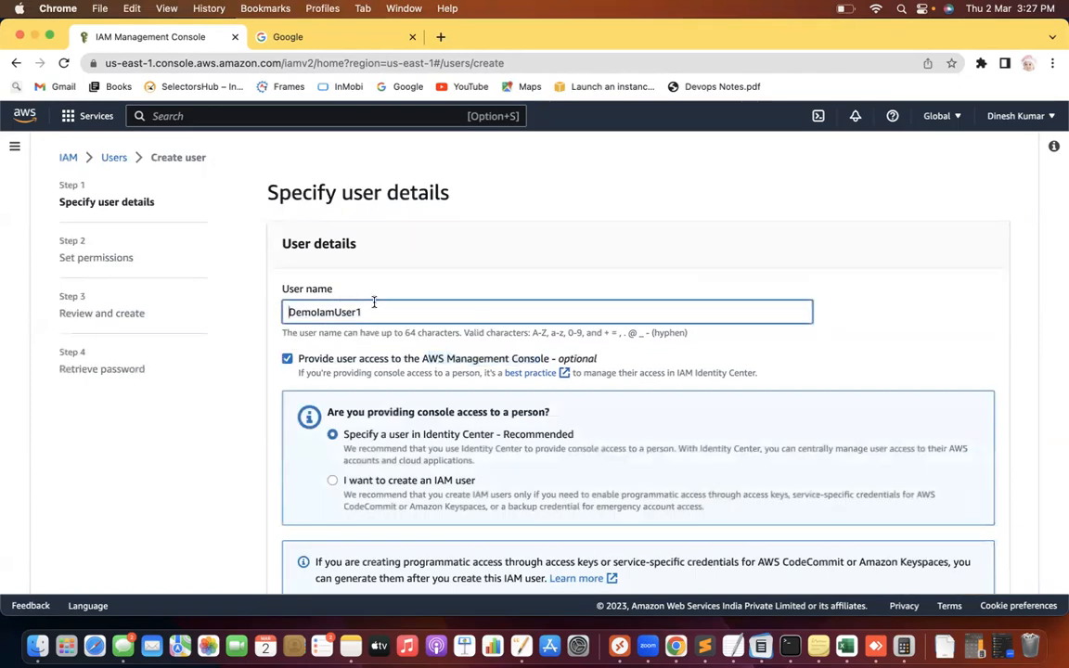
click(230, 448)
scroll(231, 448, down, 2)
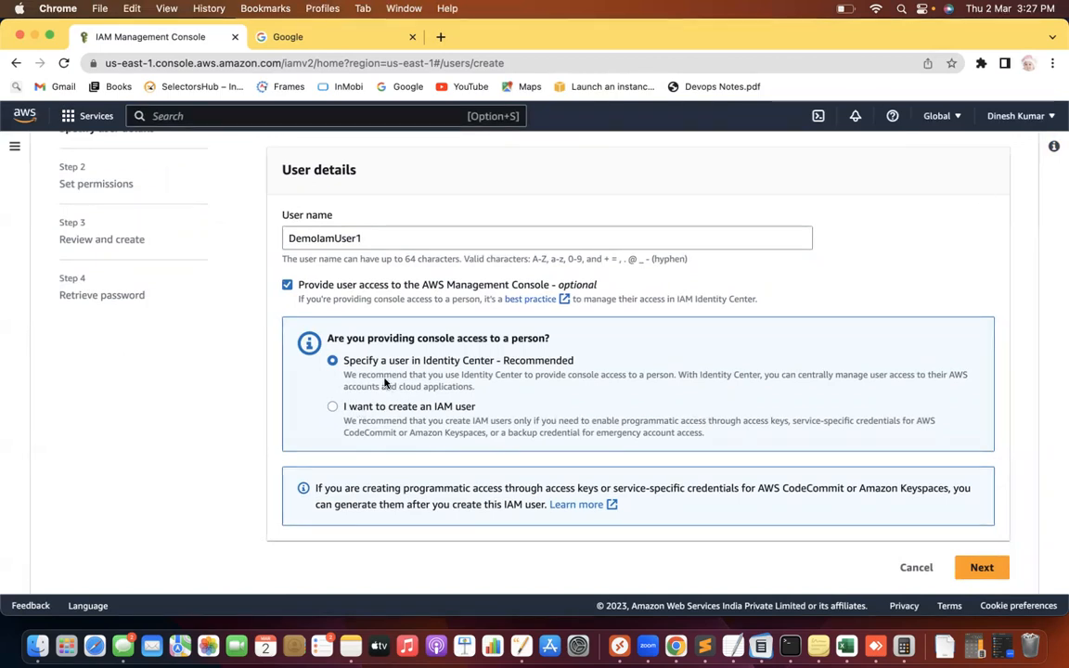
- Choose 'I want to create an IAM user' with autogenerated password, then switch to the Google tab
drag(356, 362, 535, 363)
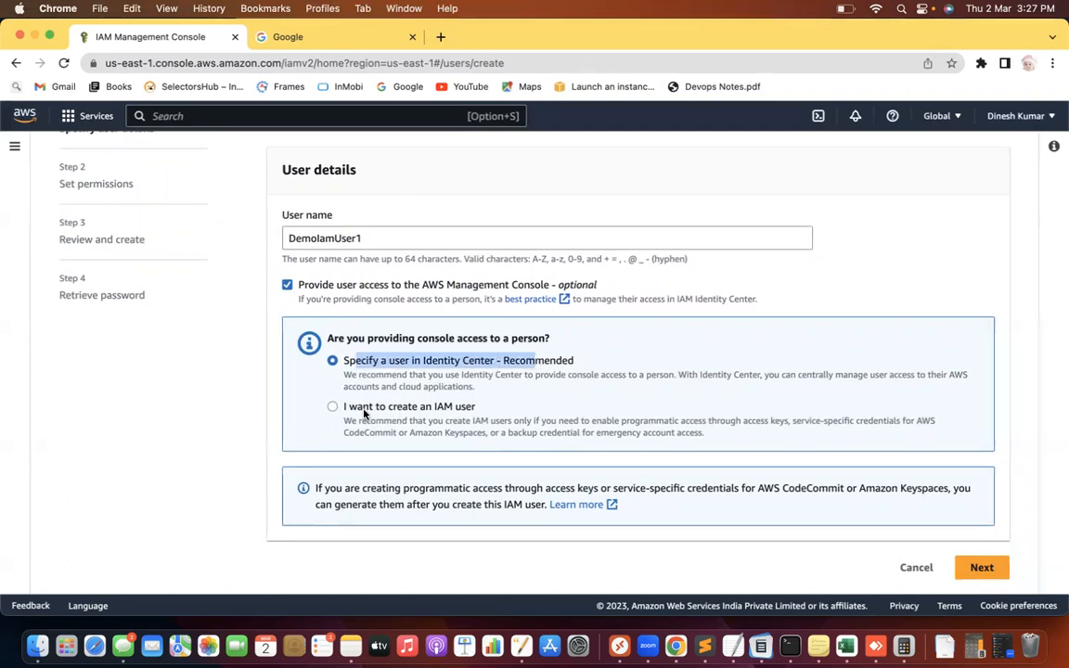
drag(363, 414, 475, 409)
drag(381, 362, 580, 362)
click(334, 408)
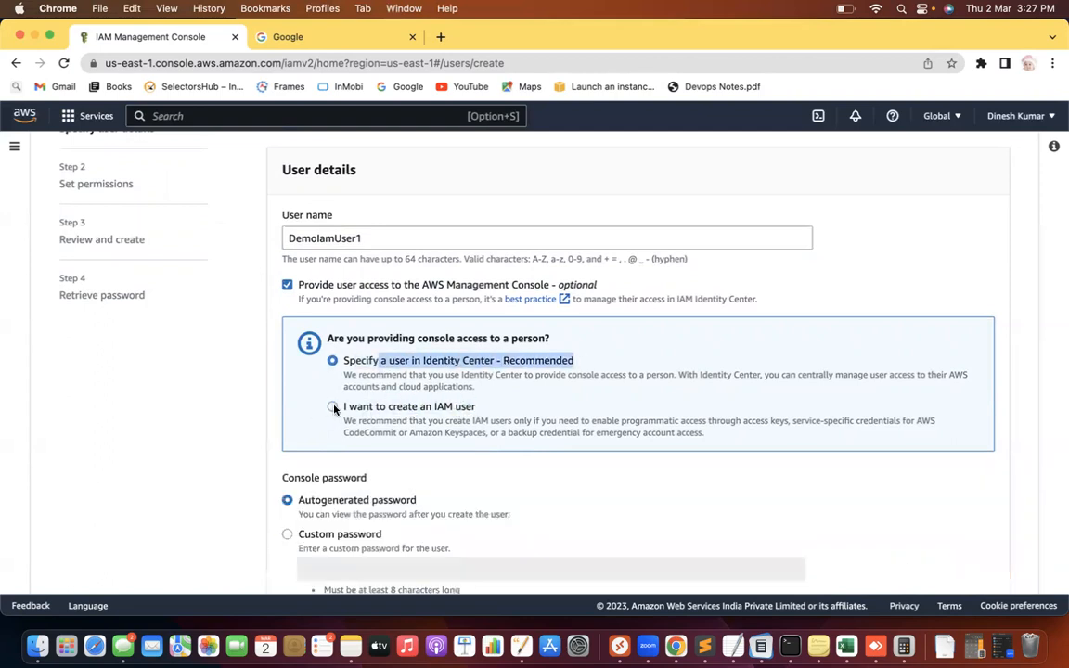
click(333, 408)
scroll(161, 456, down, 3)
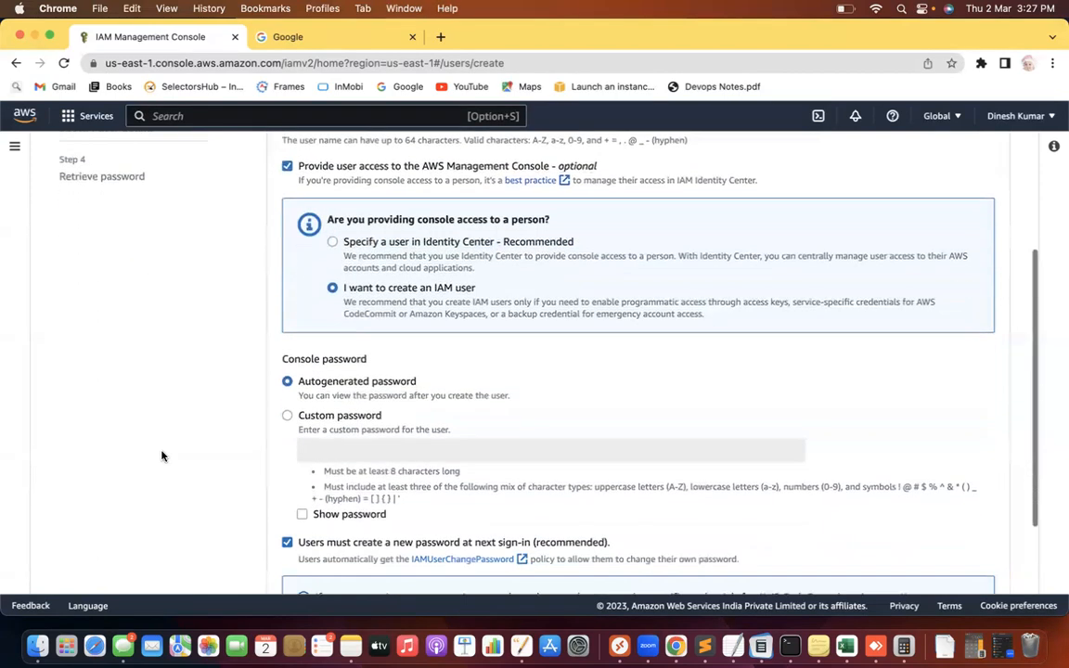
drag(481, 294, 324, 299)
click(186, 302)
scroll(205, 337, down, 3)
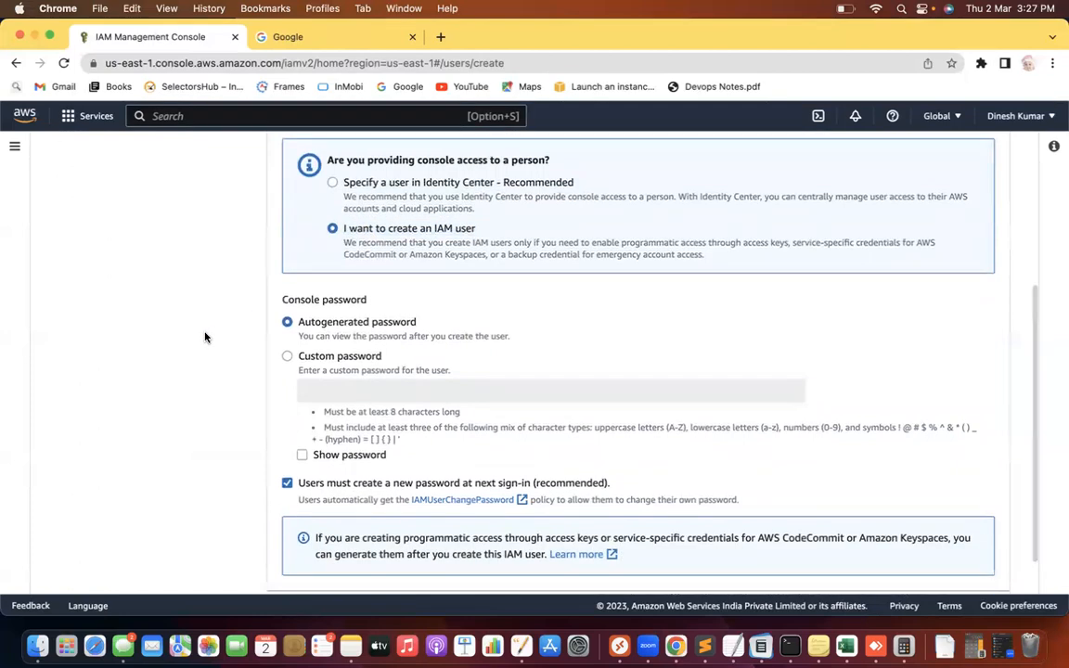
click(298, 38)
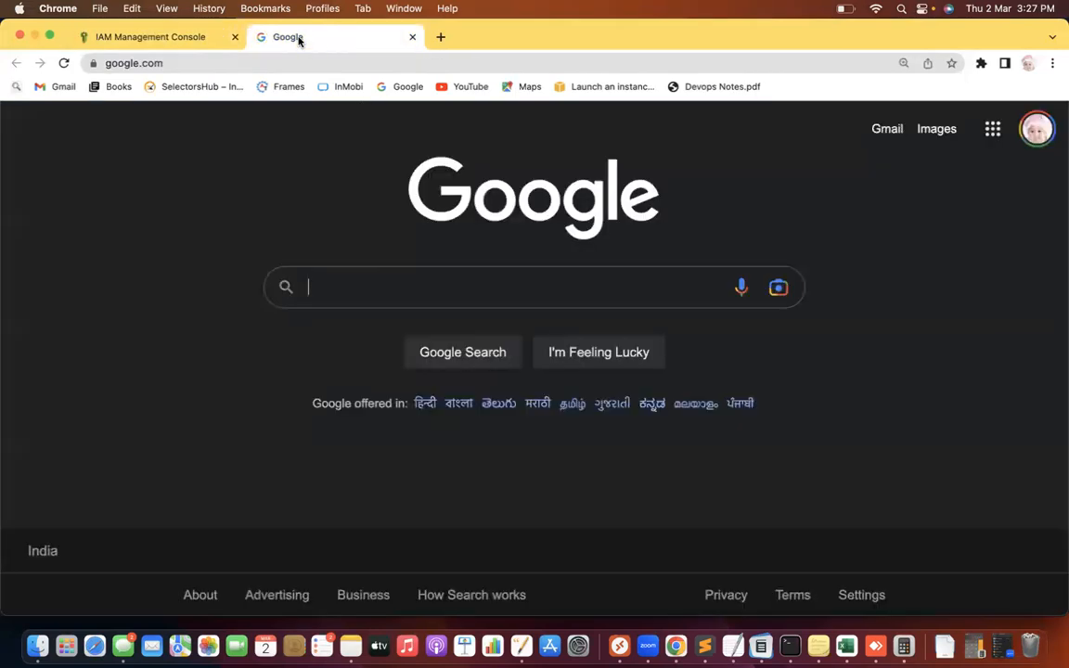
click(153, 62)
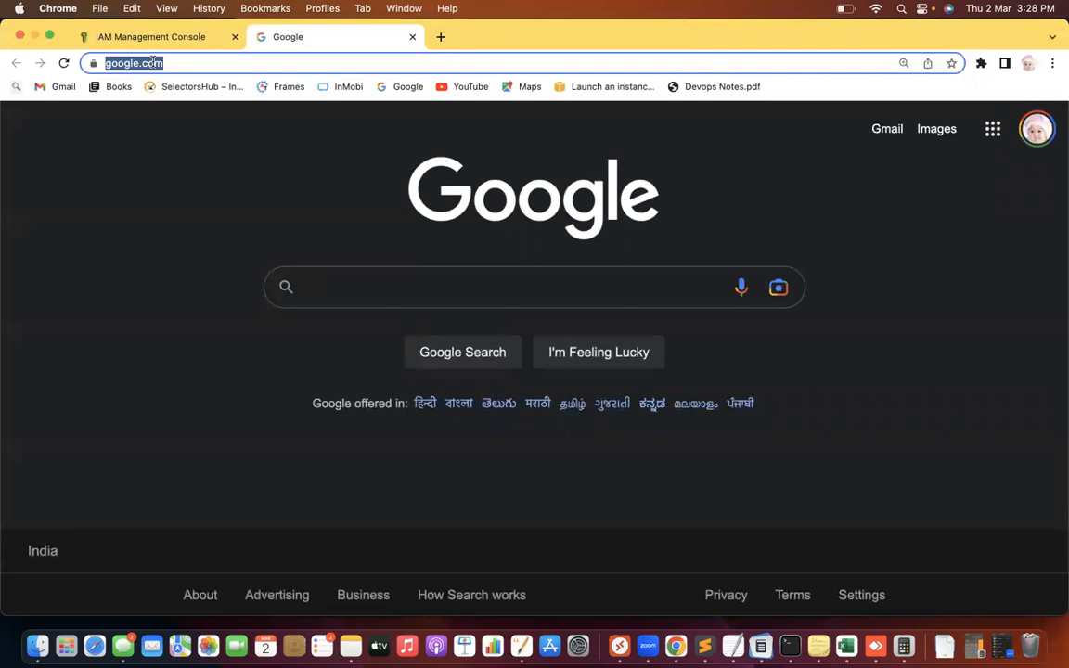
- Open Google Sheets from the Google apps menu and start a blank spreadsheet
click(993, 129)
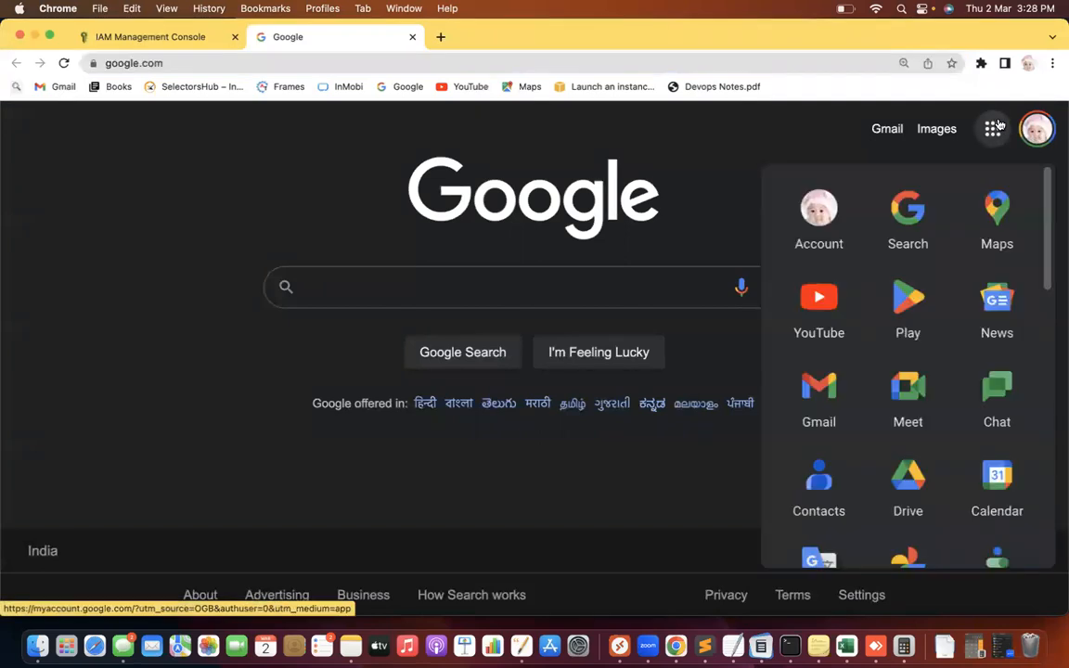
drag(1052, 263, 1052, 426)
click(999, 225)
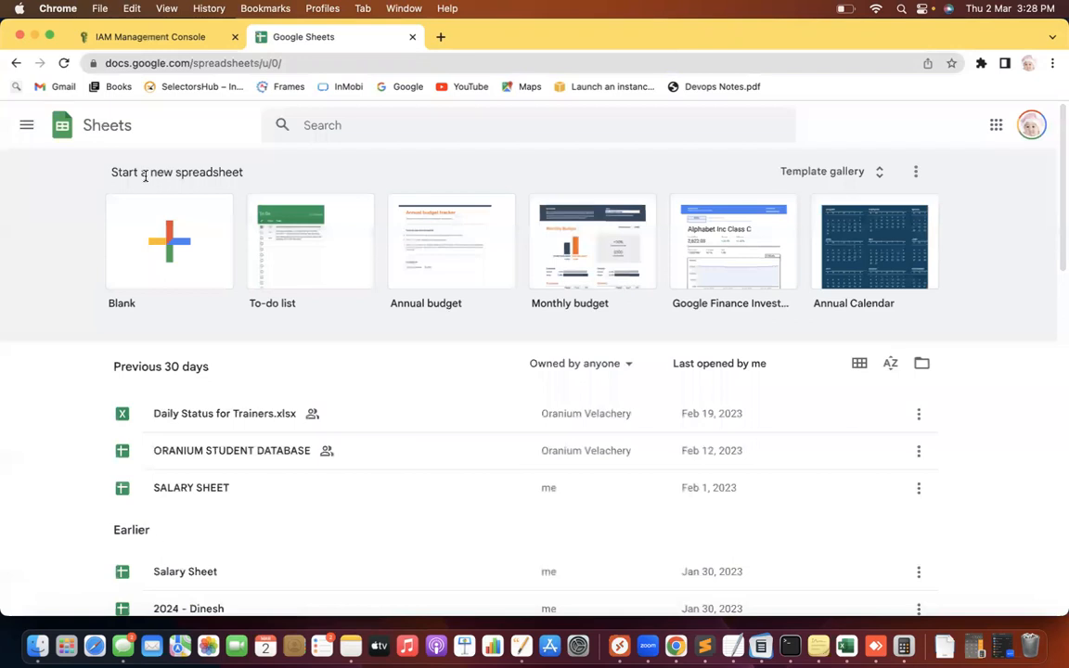
click(180, 261)
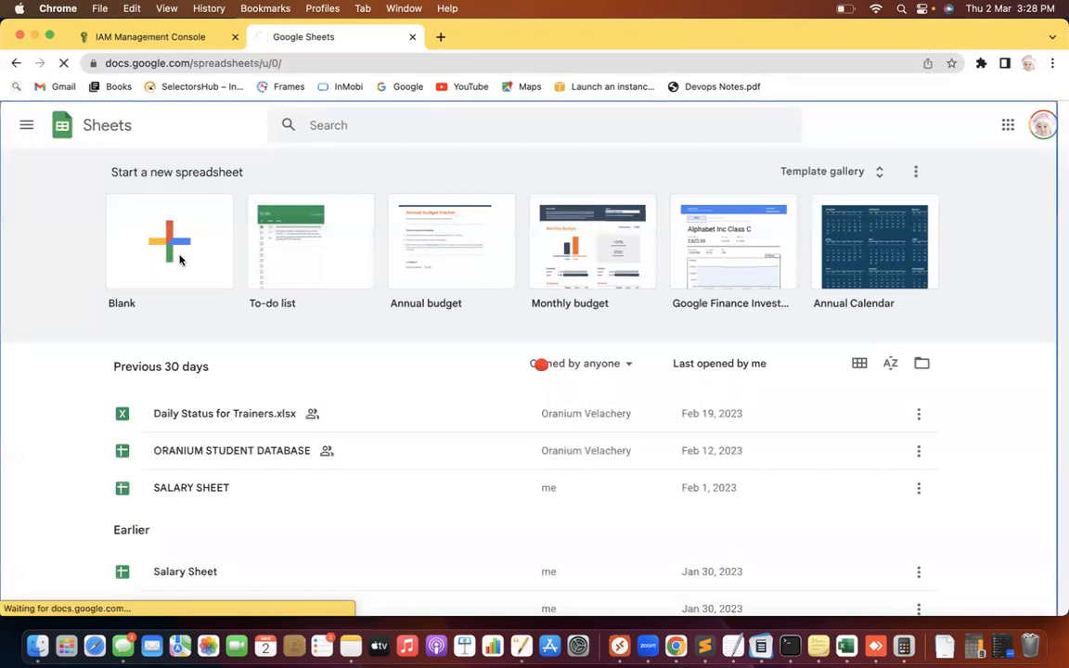
- Enter headers Name and Mobile number, a person's name and phone number in row 2, then Share
click(79, 221)
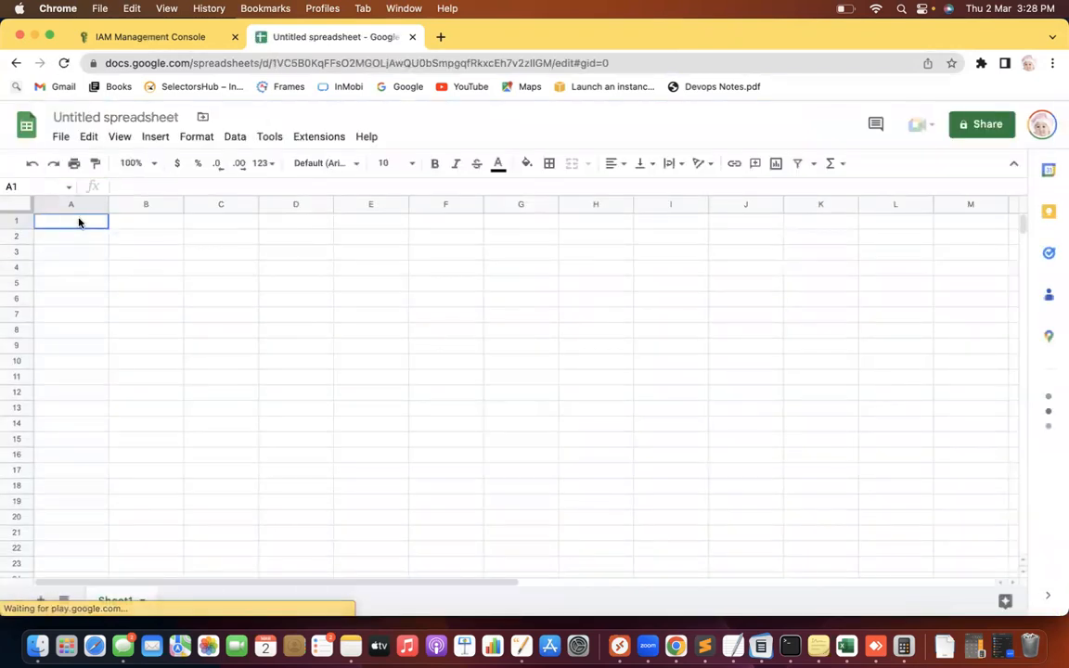
text(Name)
click(155, 221)
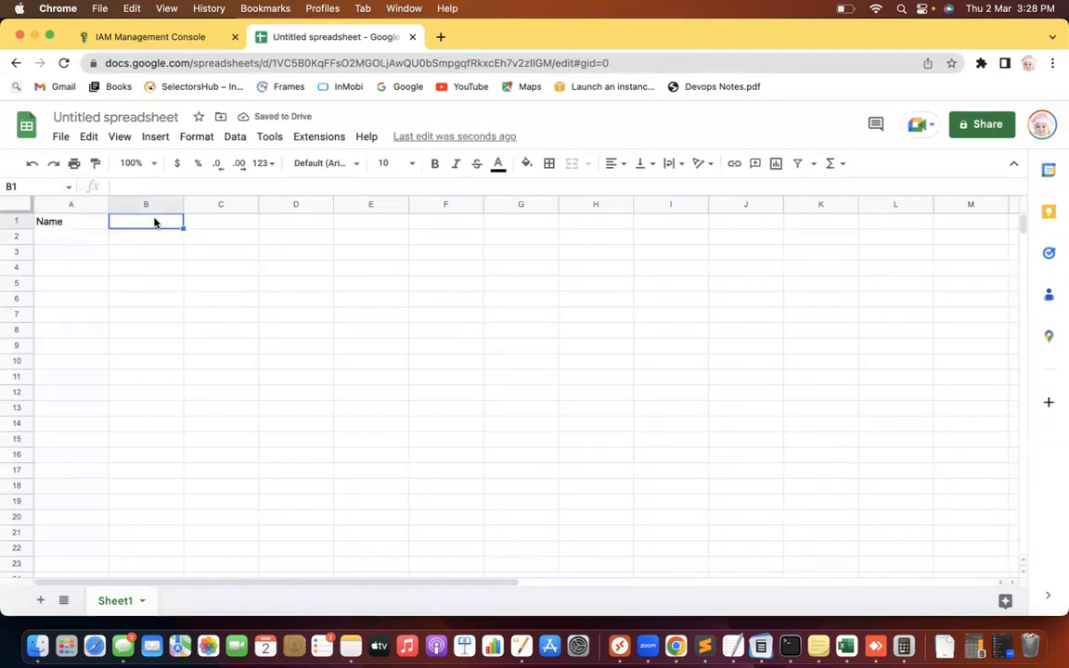
click(66, 231)
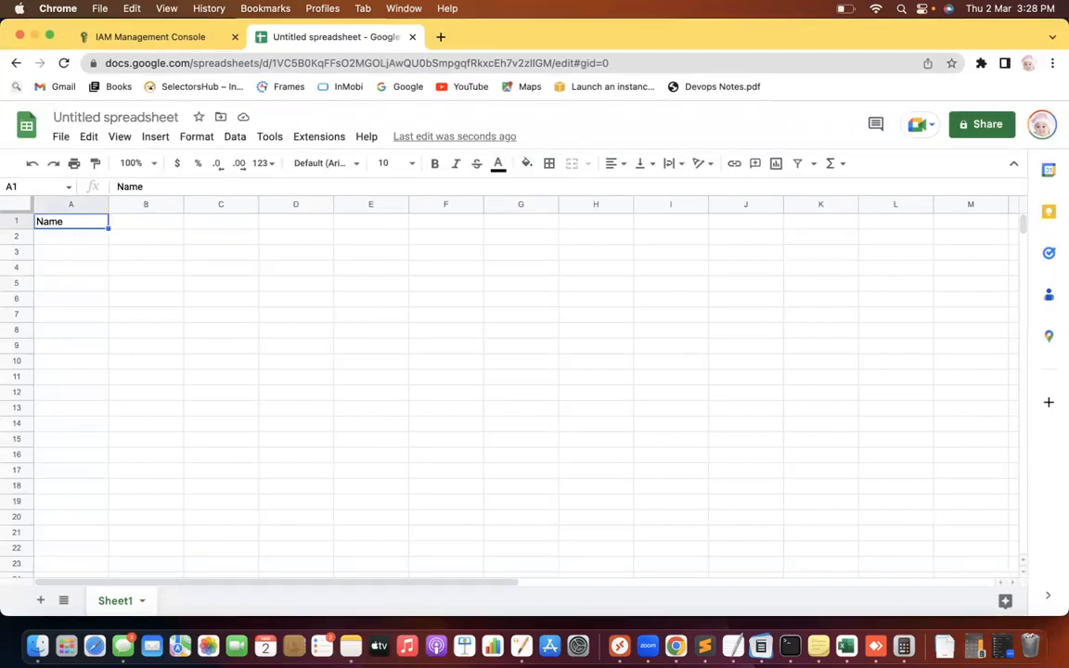
key(Right)
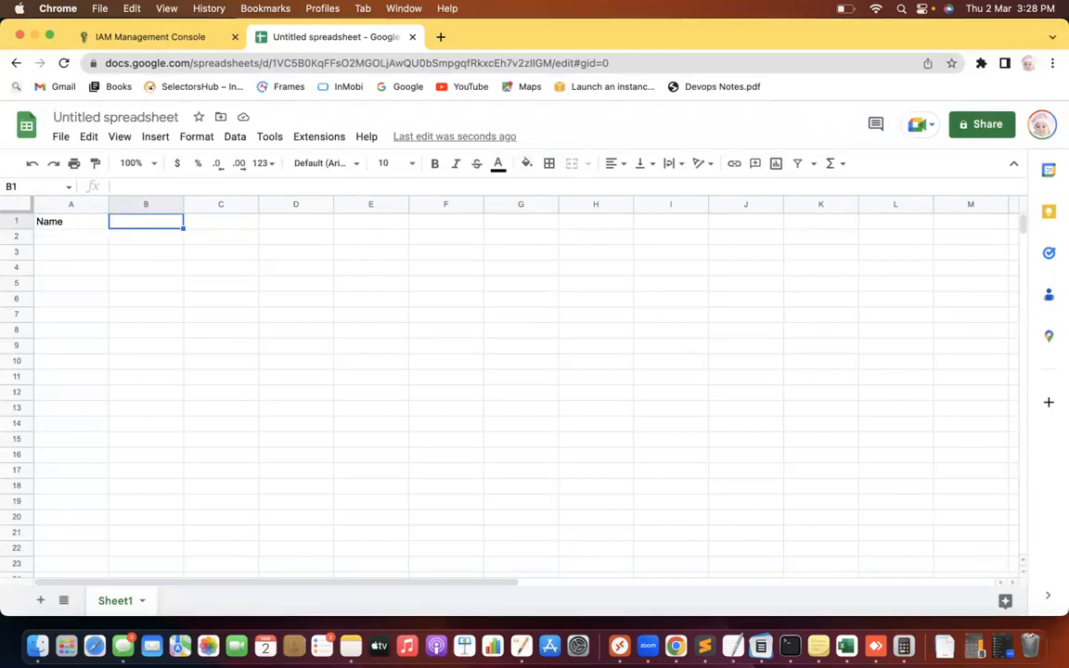
text(Mo)
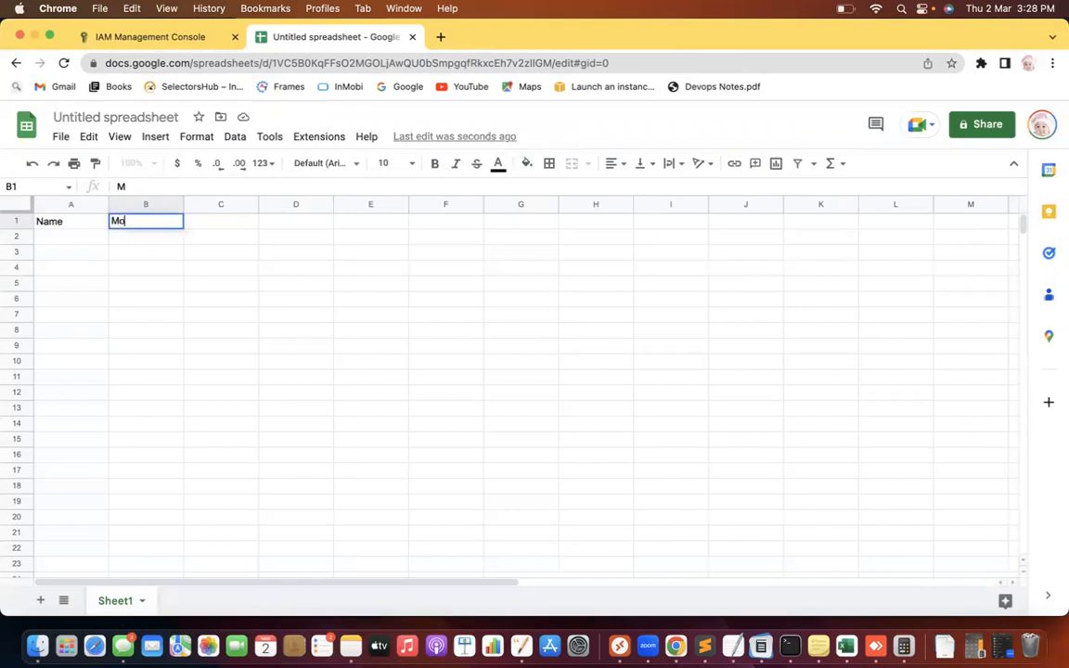
text(bile num eber)
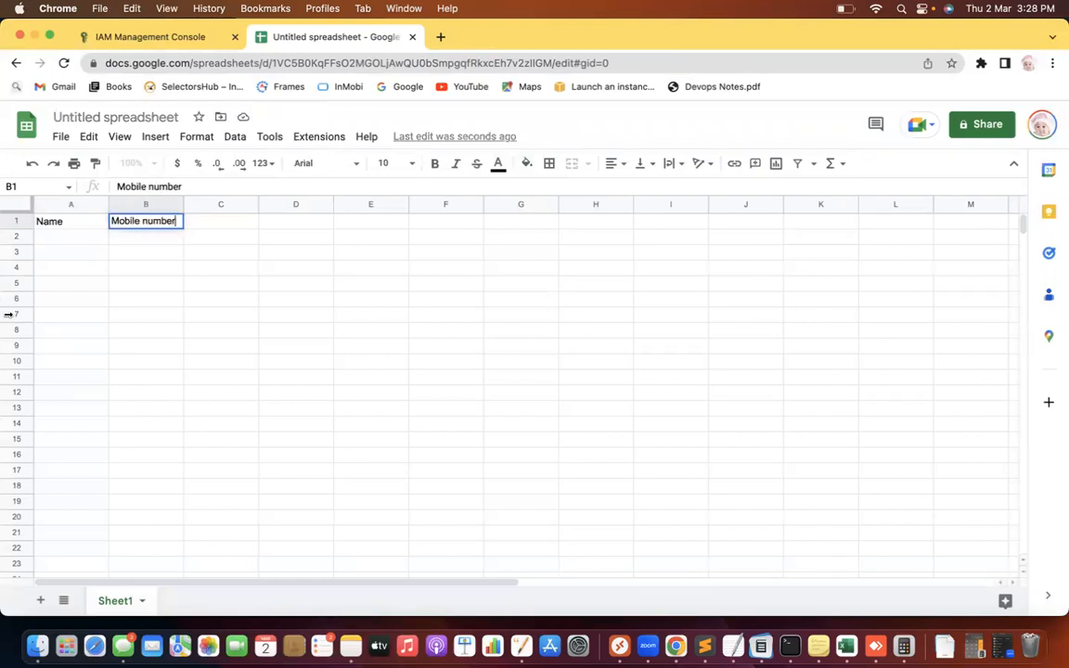
click(54, 237)
text(Dinesh)
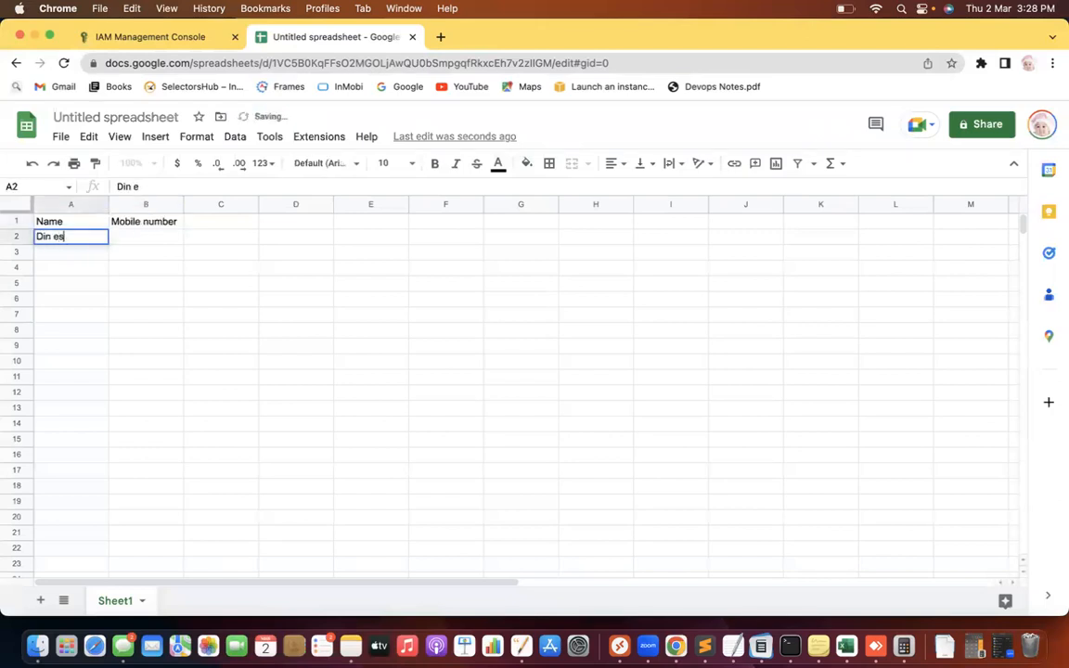
key(Tab)
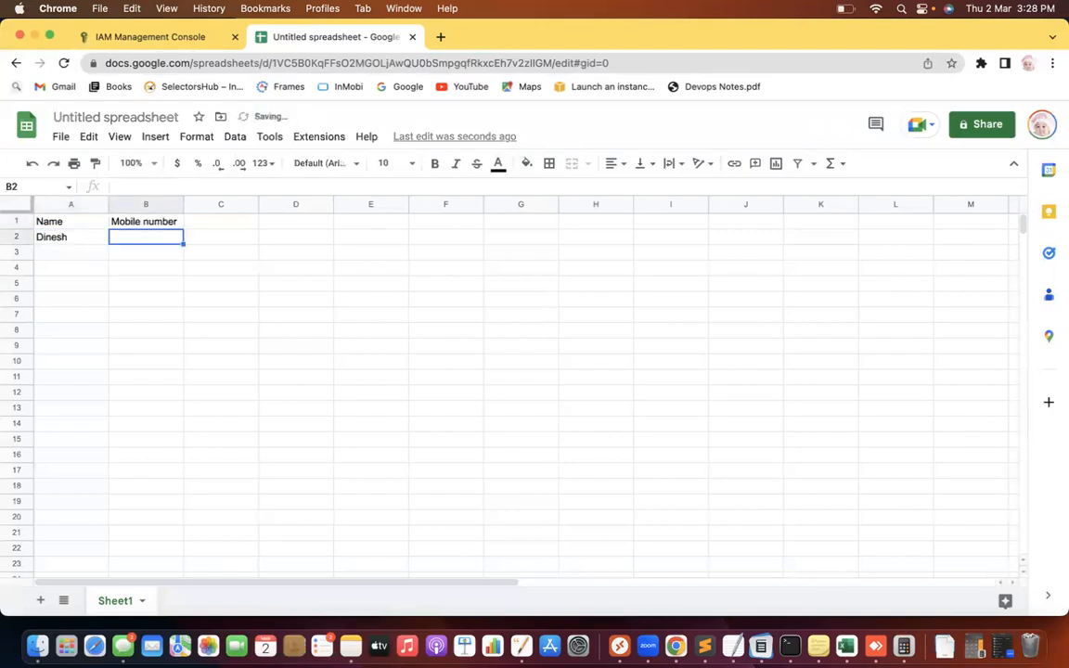
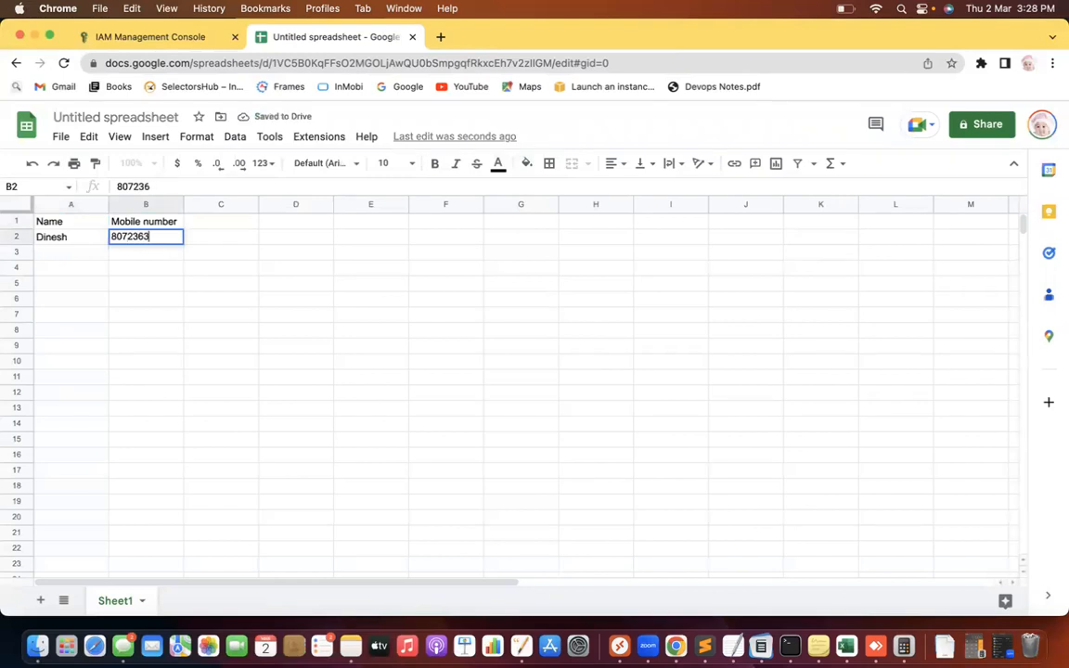
key(Return)
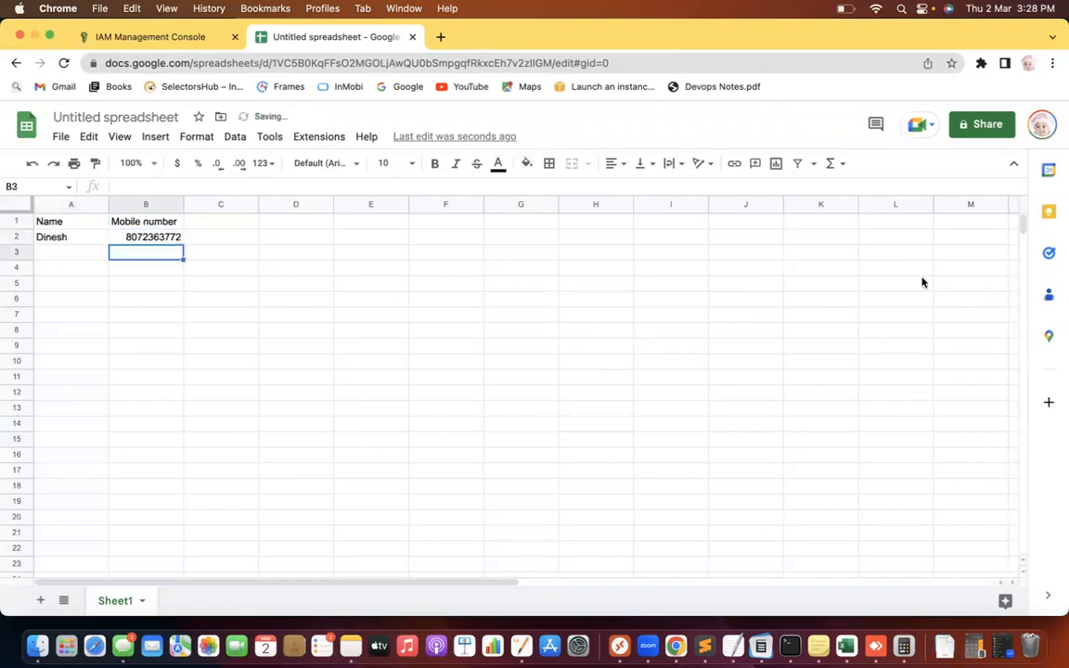
click(966, 125)
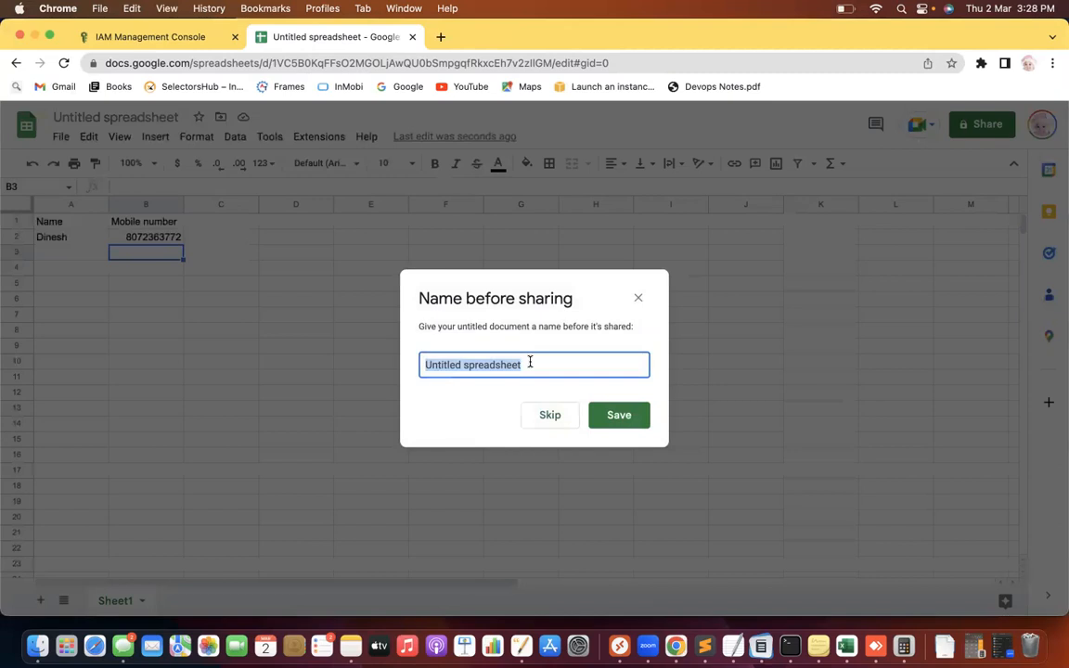
- Name the spreadsheet Info1, keep general access Restricted, and open Add people and groups
text(Info1)
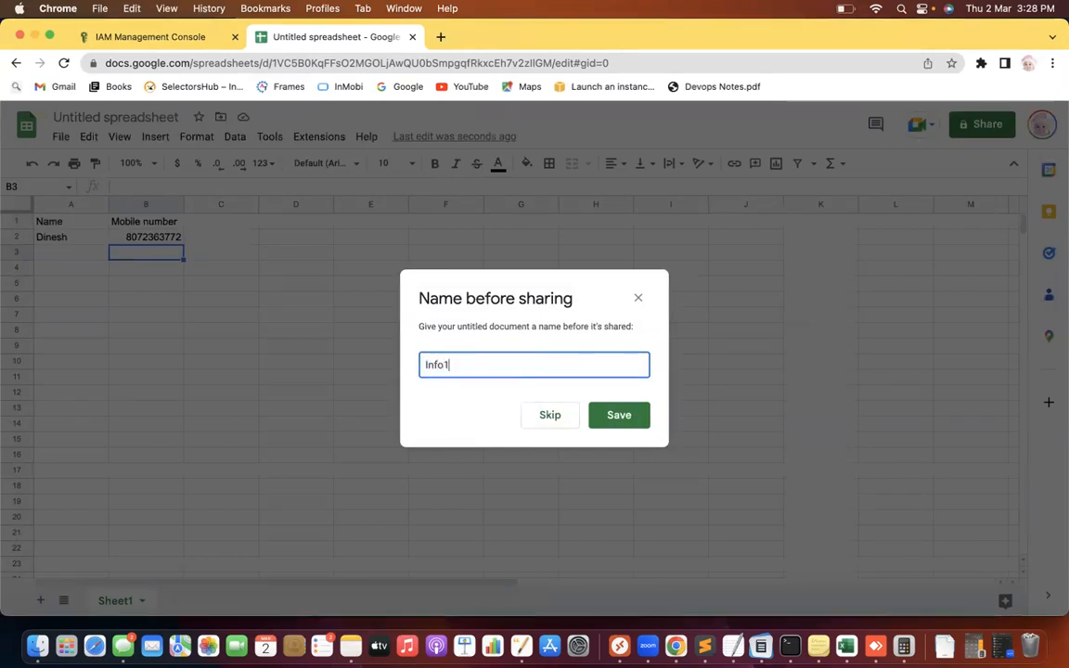
click(620, 423)
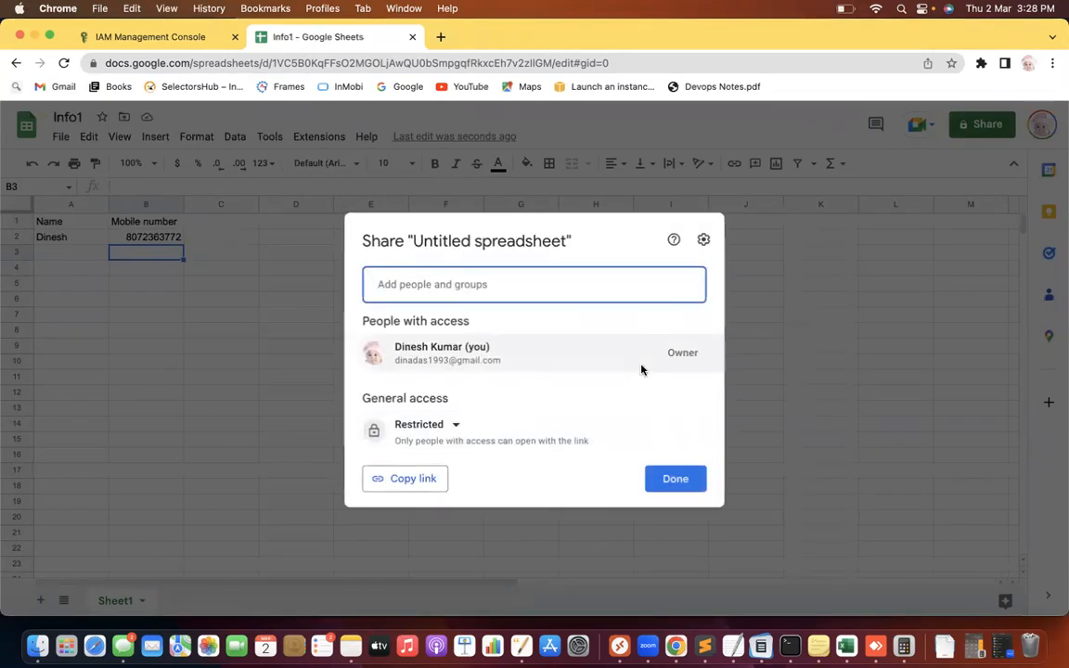
click(442, 428)
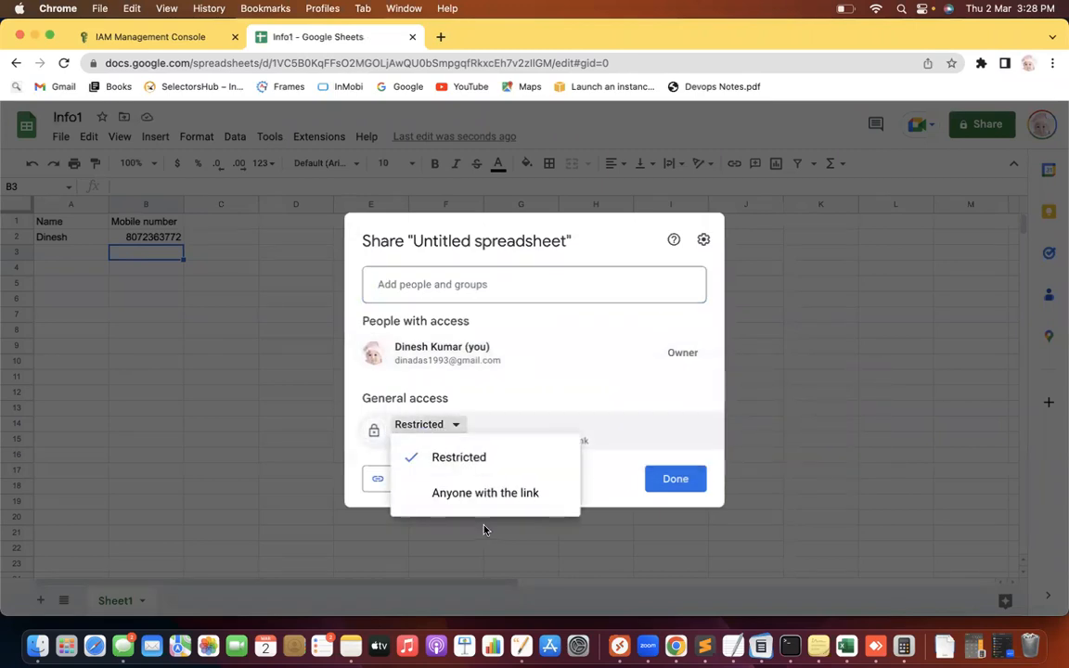
click(556, 386)
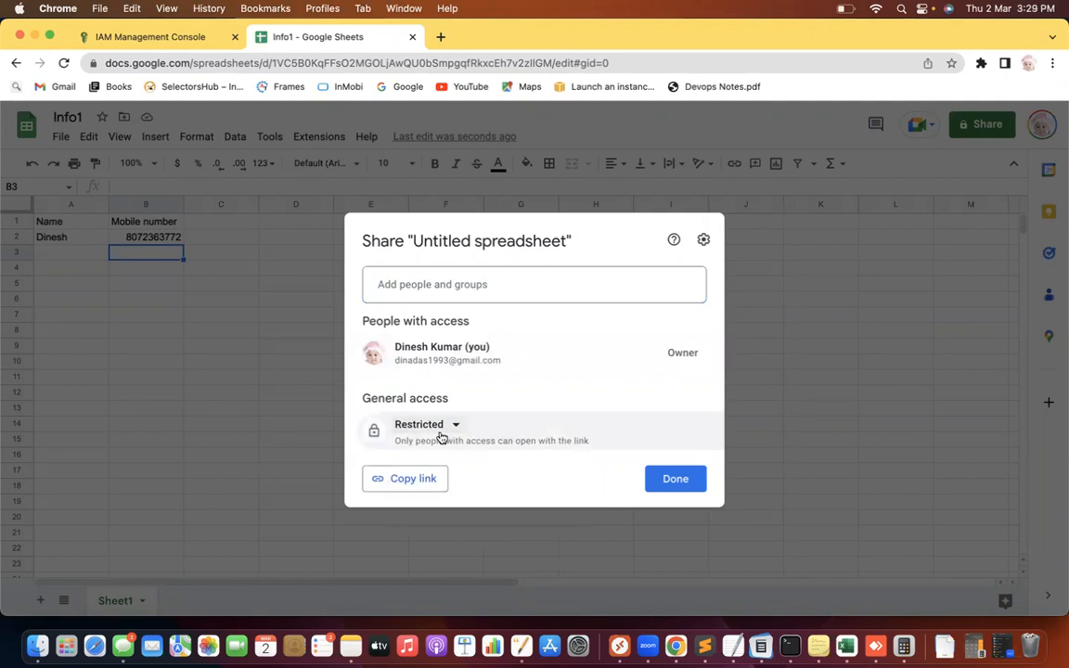
click(459, 282)
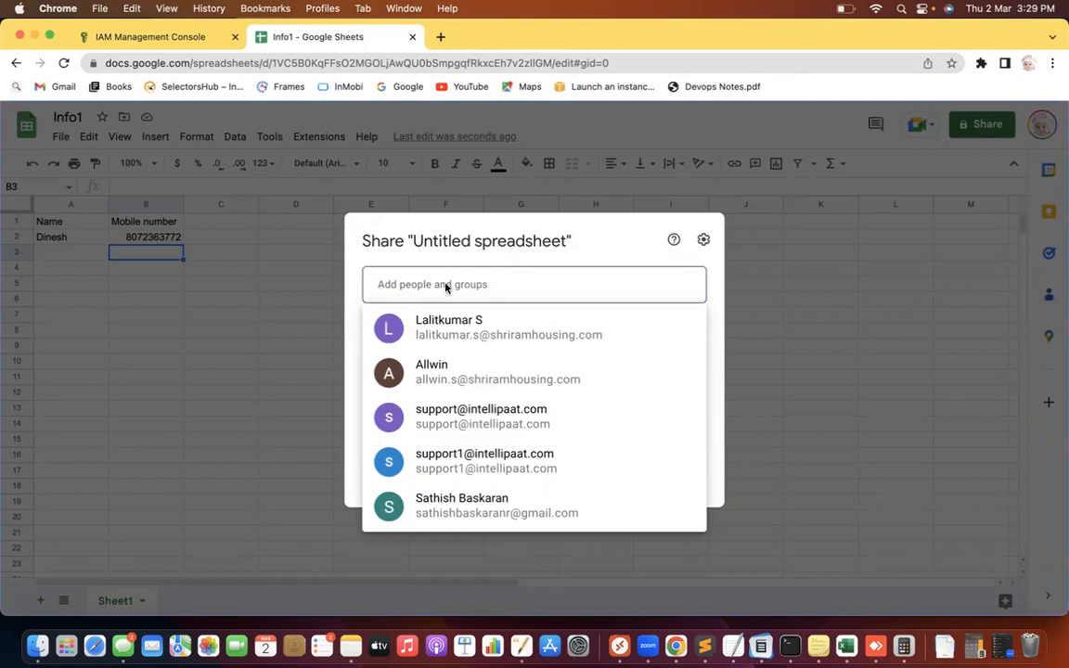
- Add three recipients' e-mail addresses in the Add people and groups field
click(515, 290)
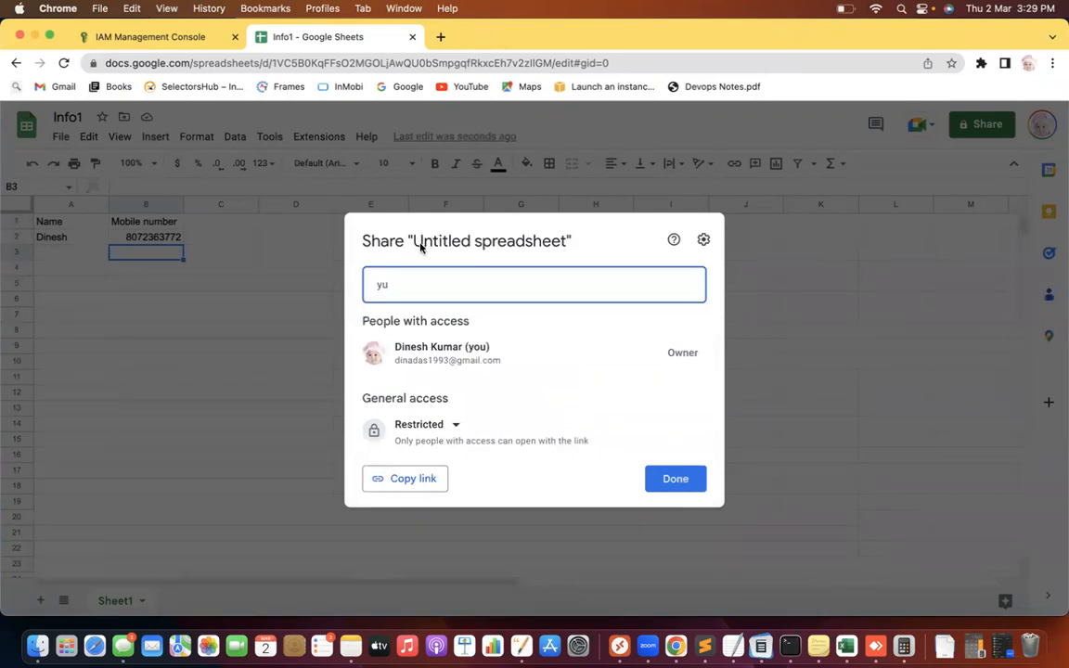
click(518, 335)
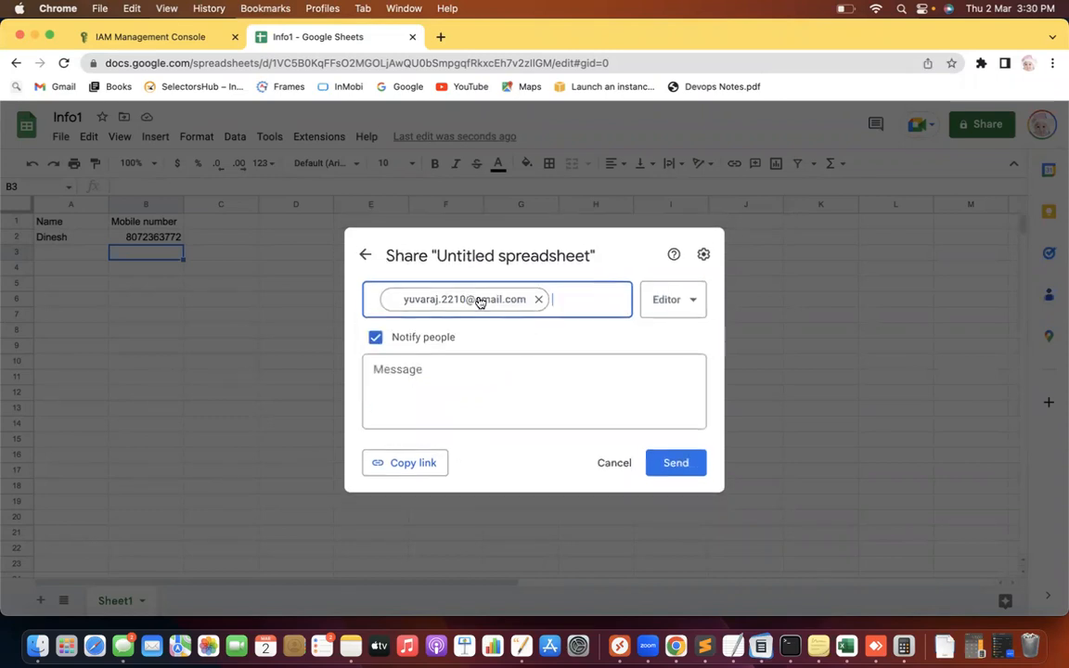
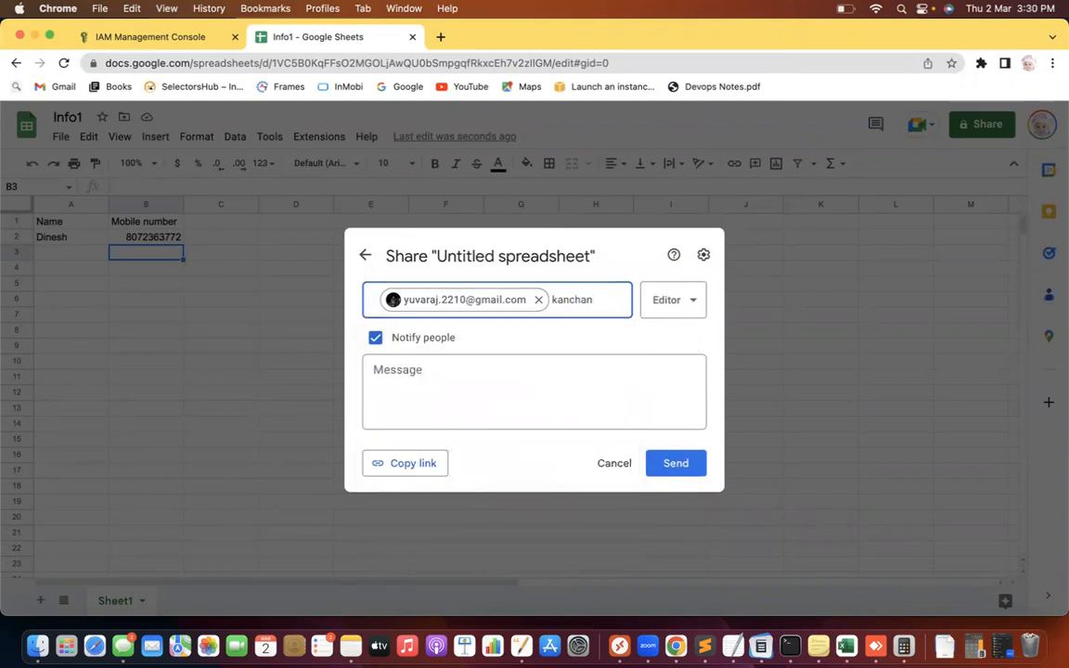
key(Return)
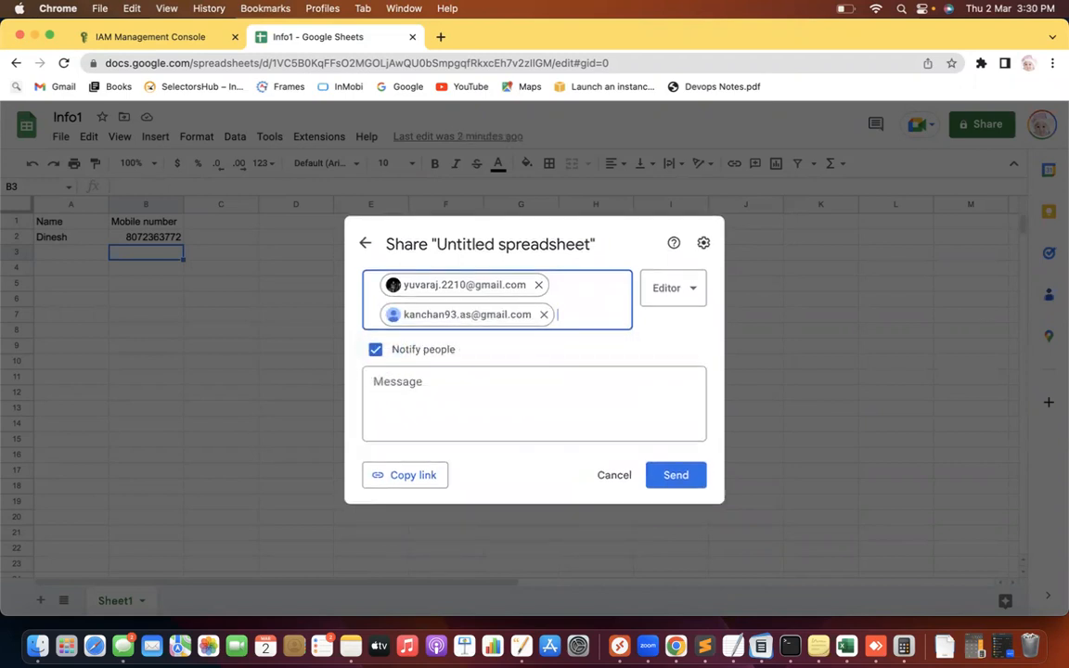
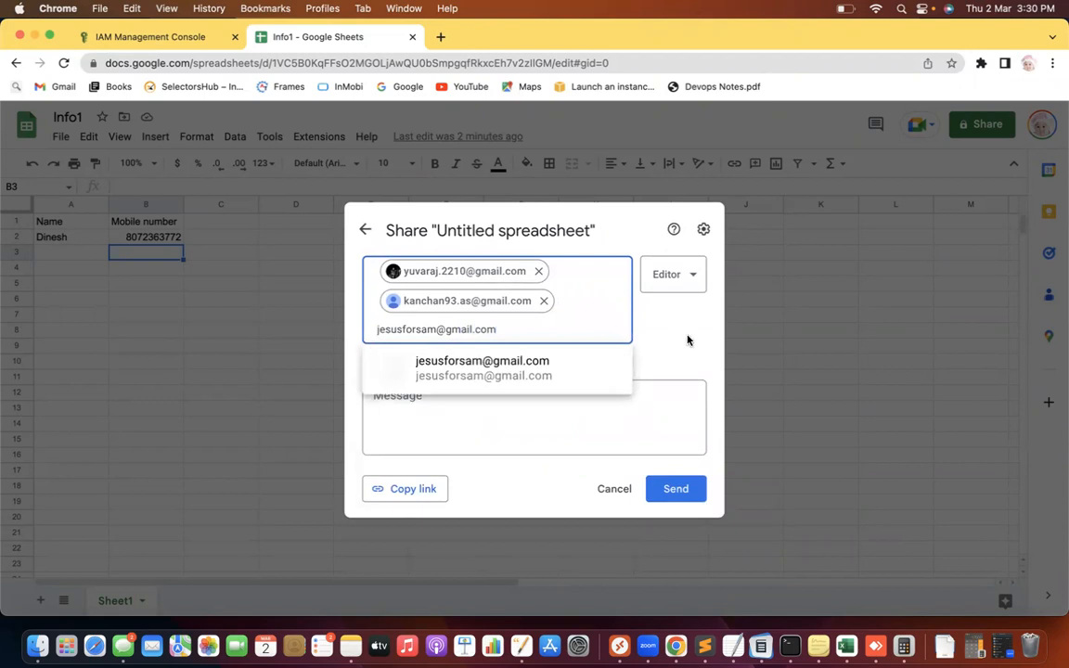
click(560, 374)
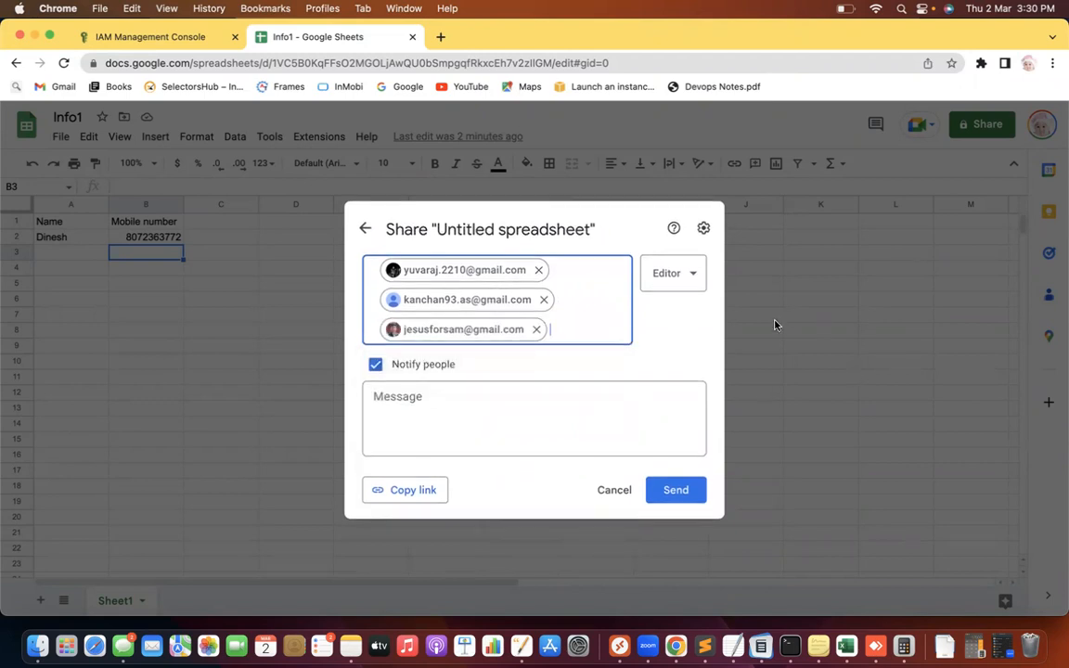
- Give the recipients Viewer access, copy the share link and send the invitations
click(674, 273)
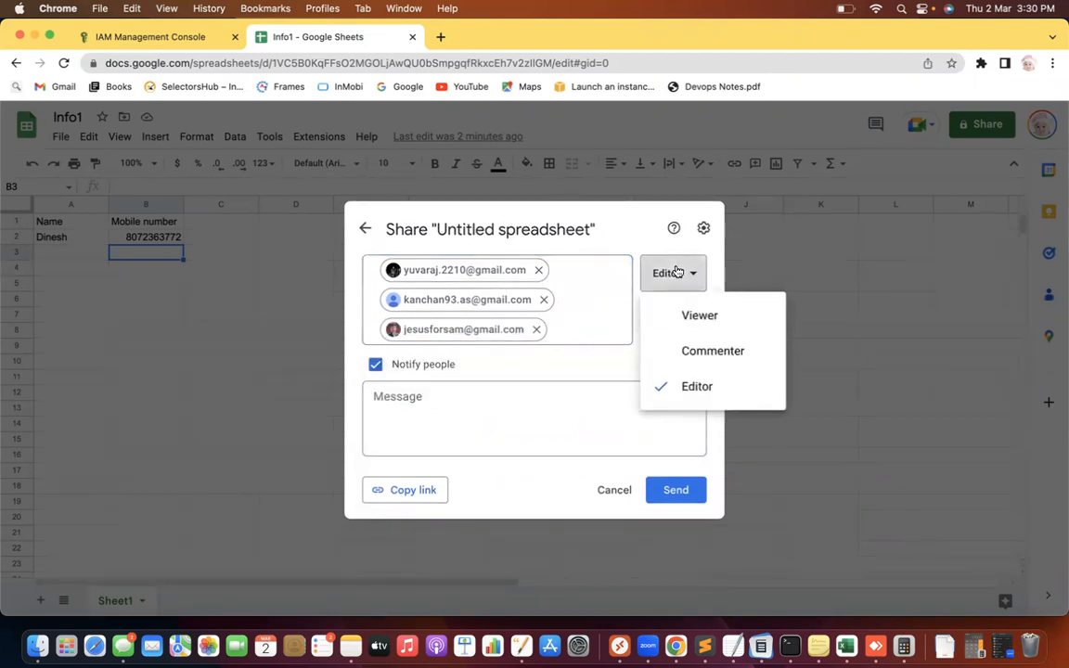
click(701, 316)
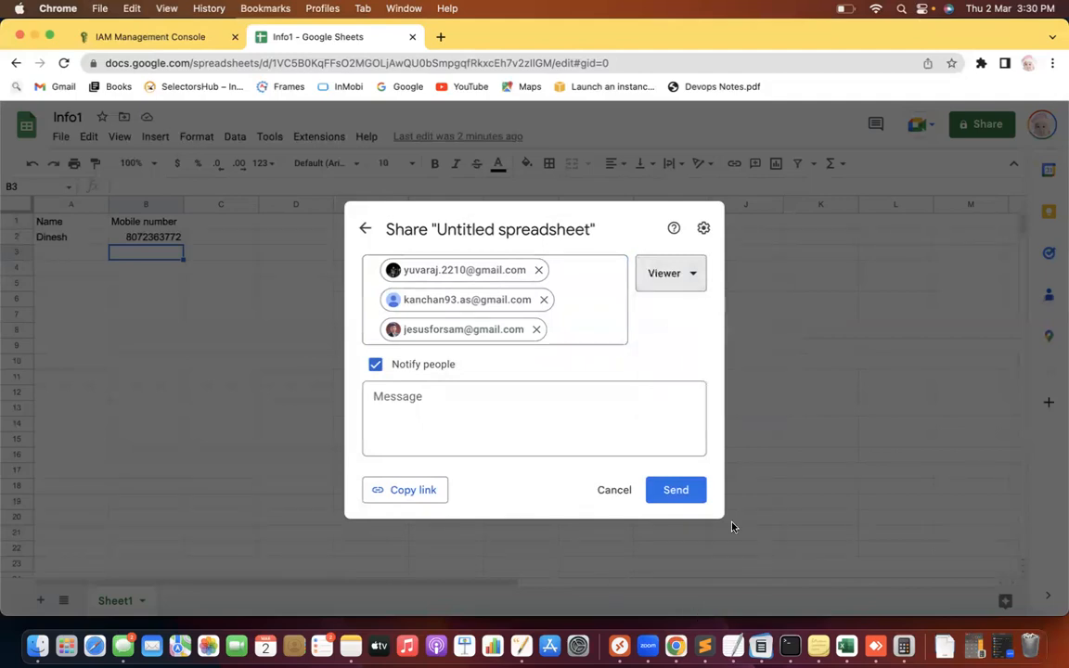
click(675, 280)
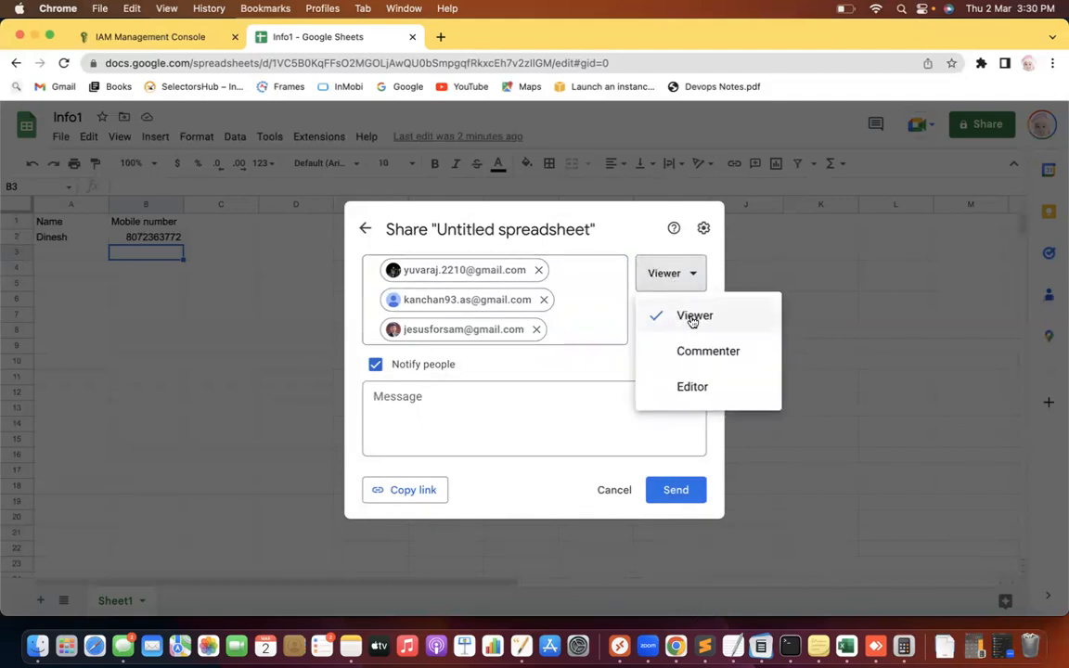
click(612, 367)
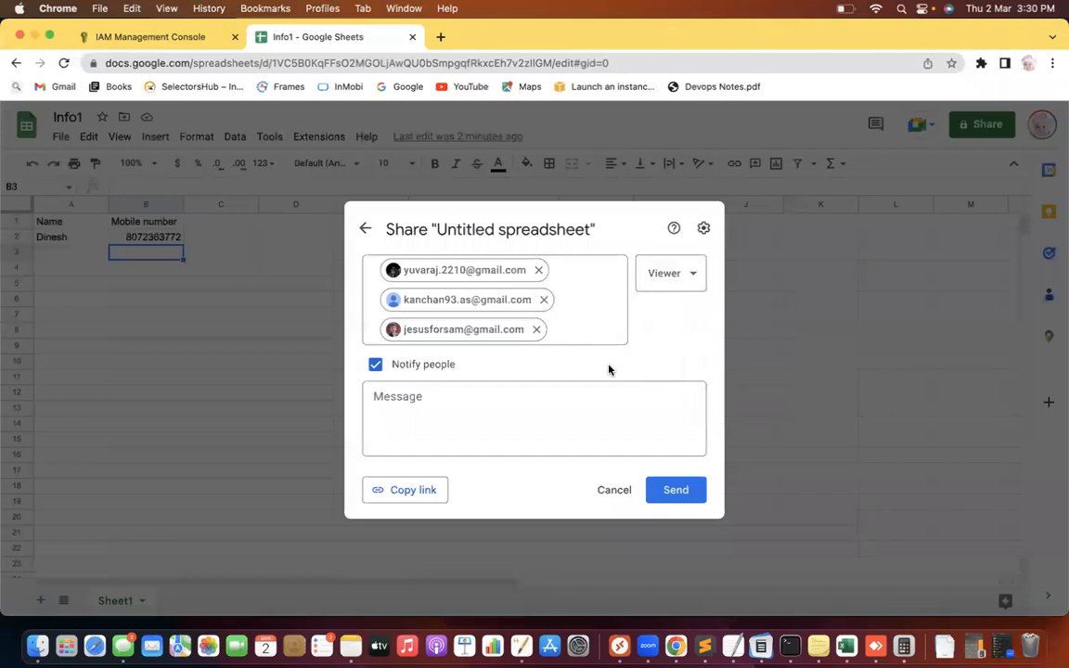
click(418, 491)
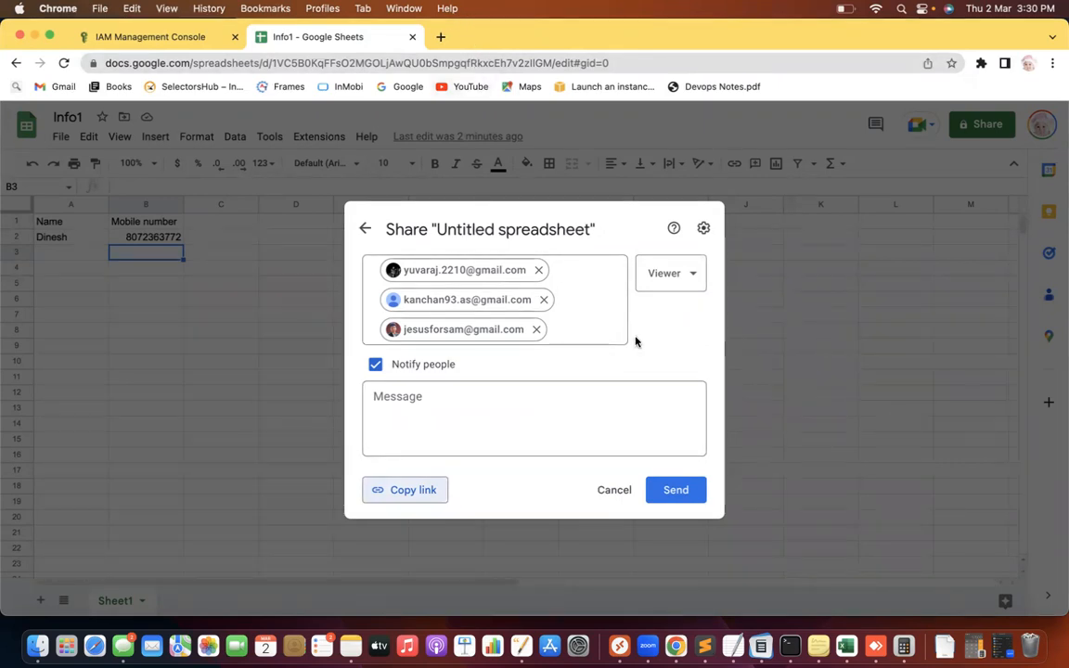
click(686, 497)
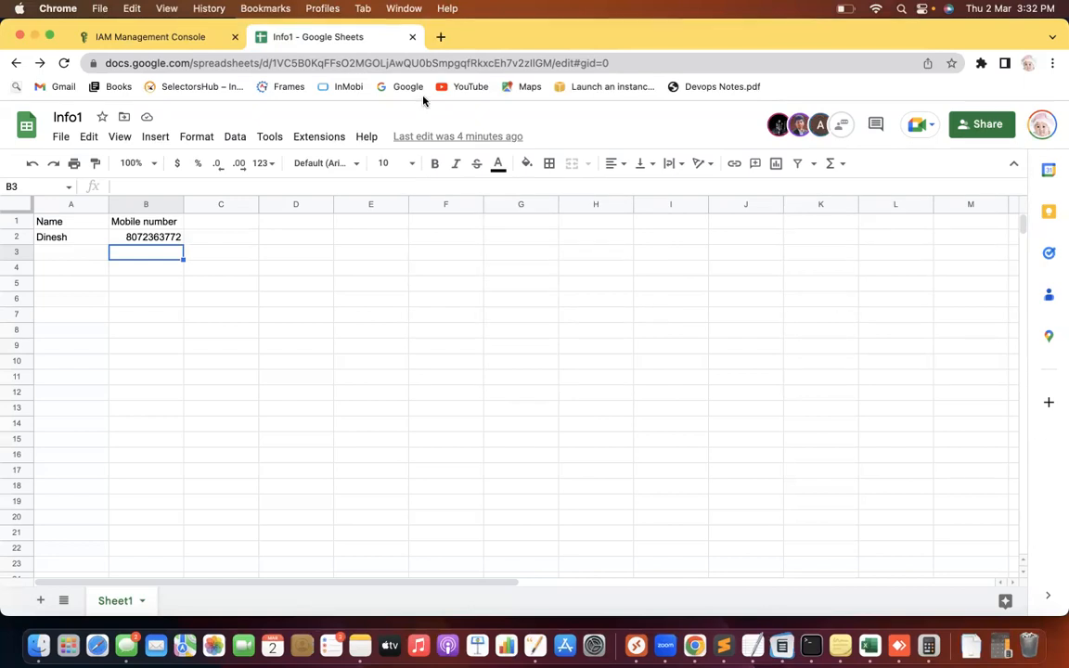
- Return to the IAM create-user page and review the user name entry
click(213, 42)
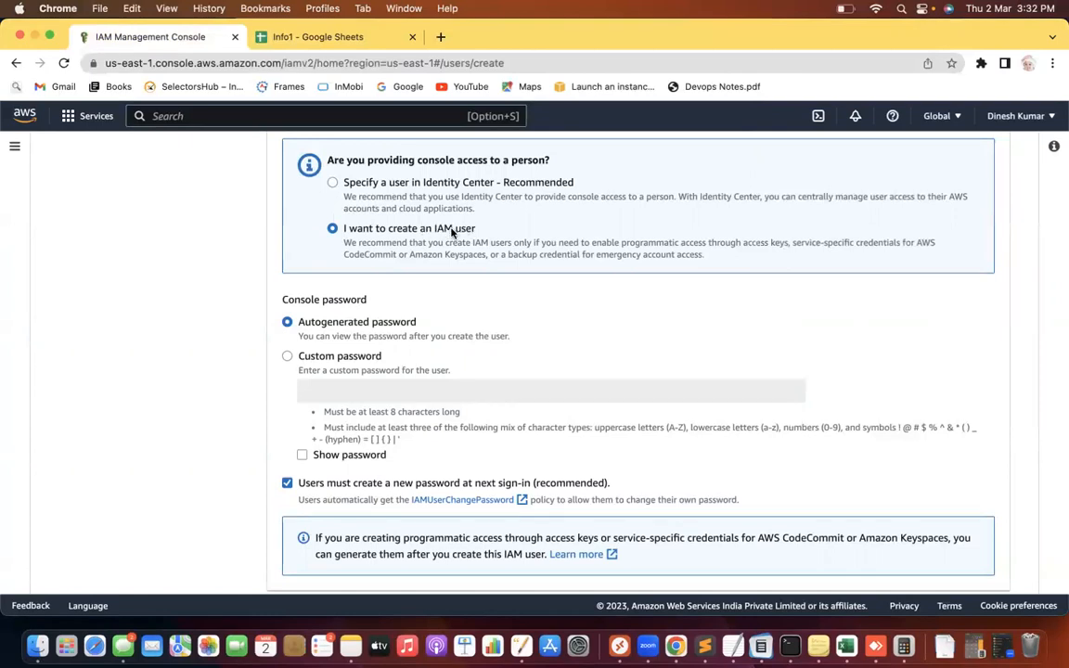
scroll(227, 374, down, 2)
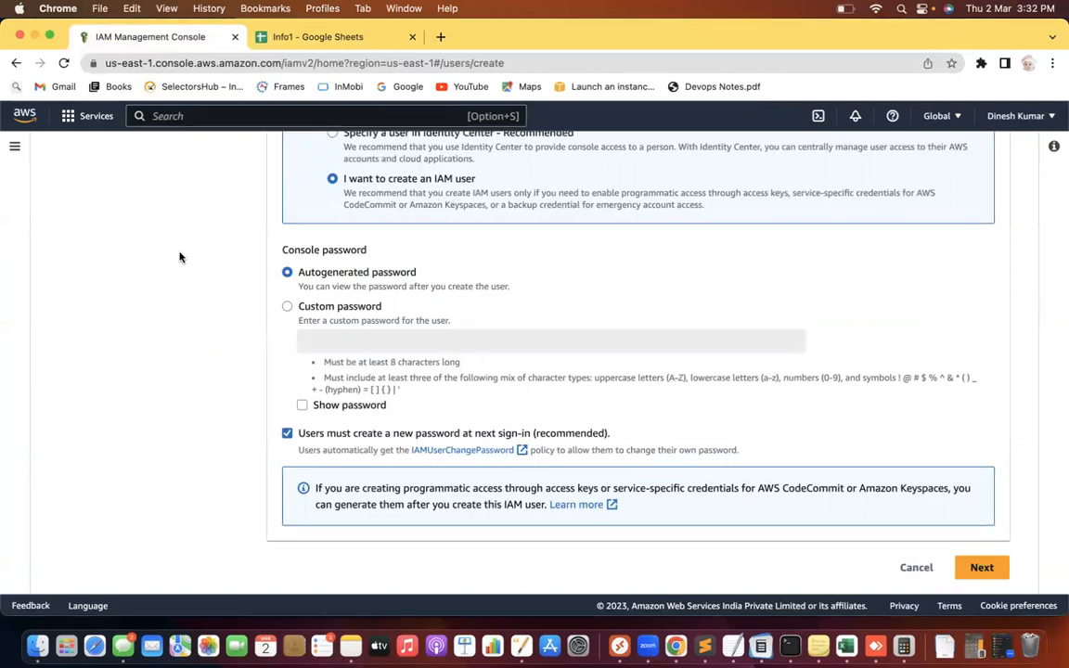
scroll(179, 258, up, 4)
scroll(180, 262, up, 5)
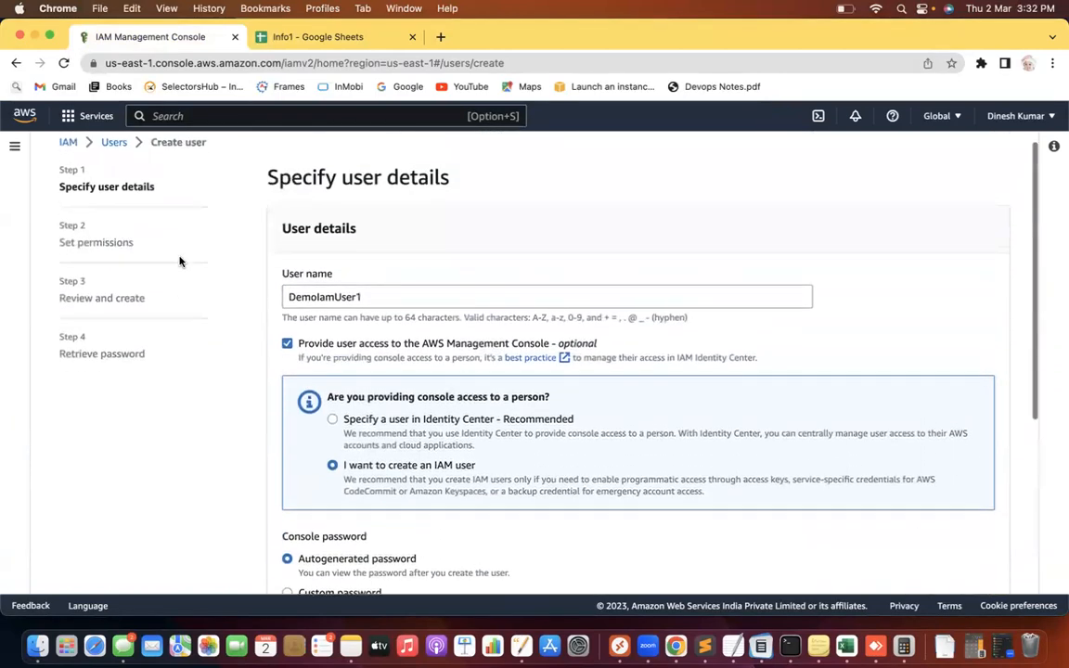
drag(371, 307, 277, 310)
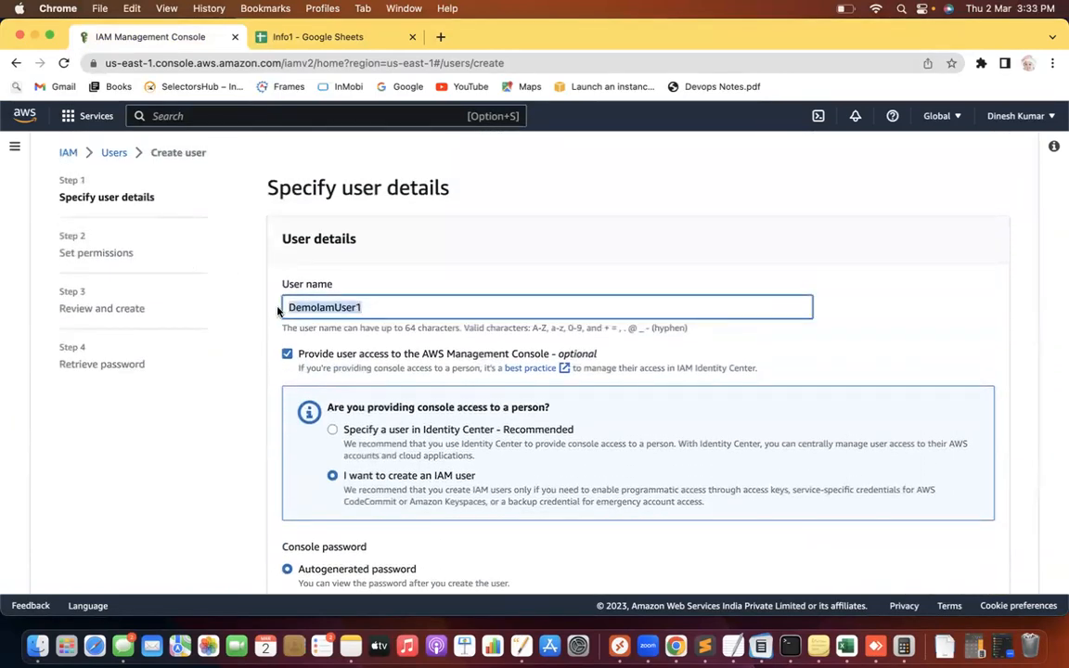
click(183, 453)
scroll(183, 453, down, 1)
scroll(182, 453, down, 8)
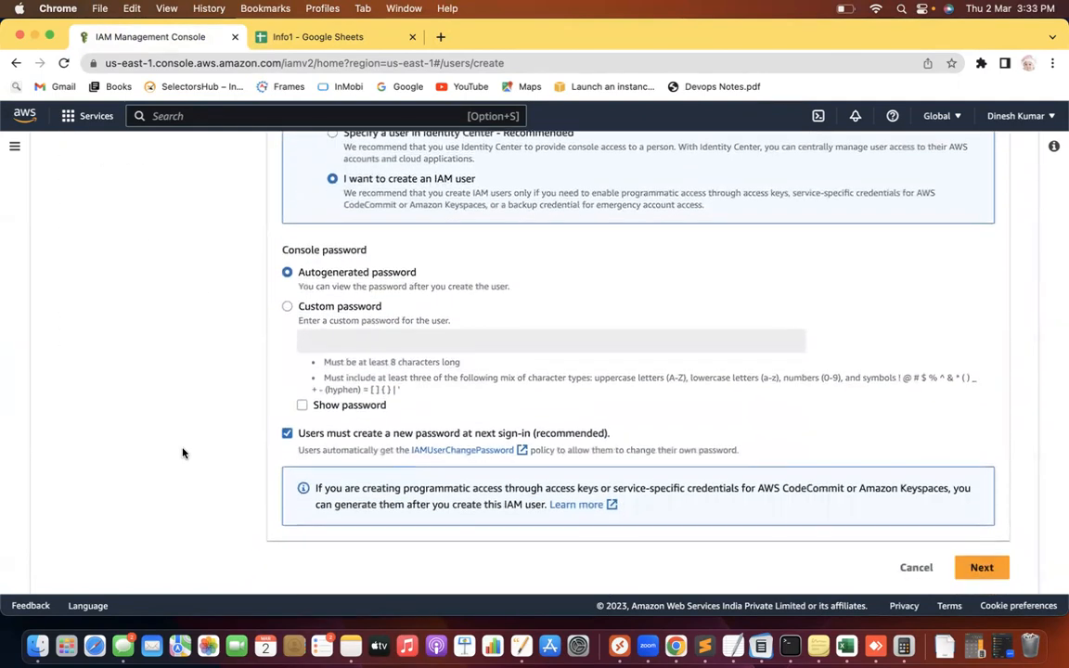
- Leave 'new password at next sign-in' unchecked and enter a custom console password
drag(419, 273, 308, 275)
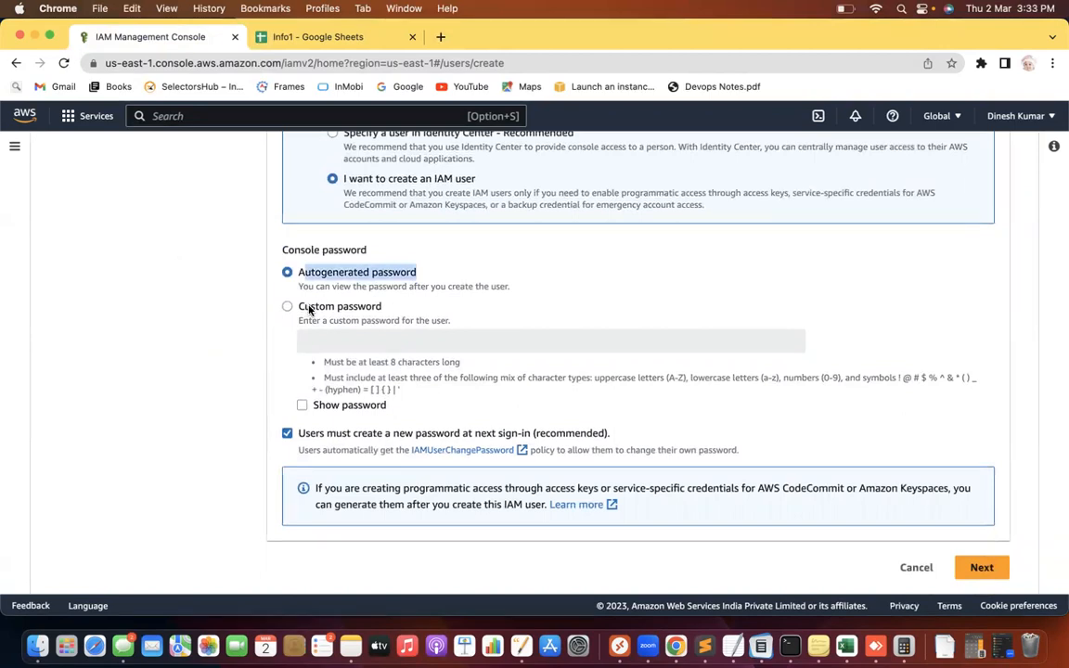
drag(309, 435, 467, 429)
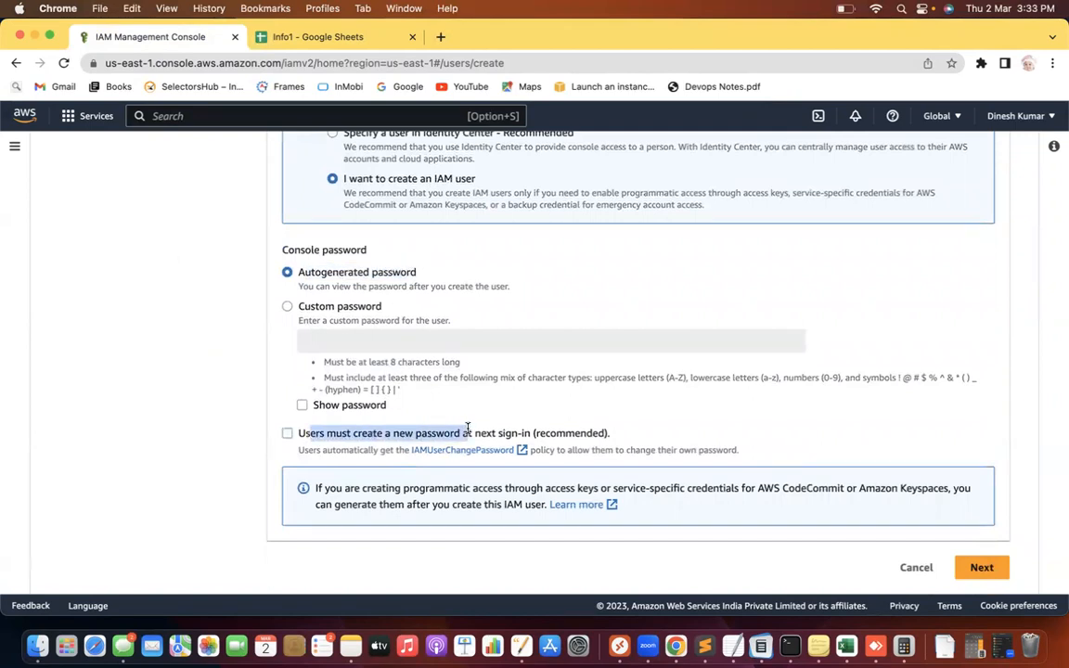
click(605, 433)
click(287, 437)
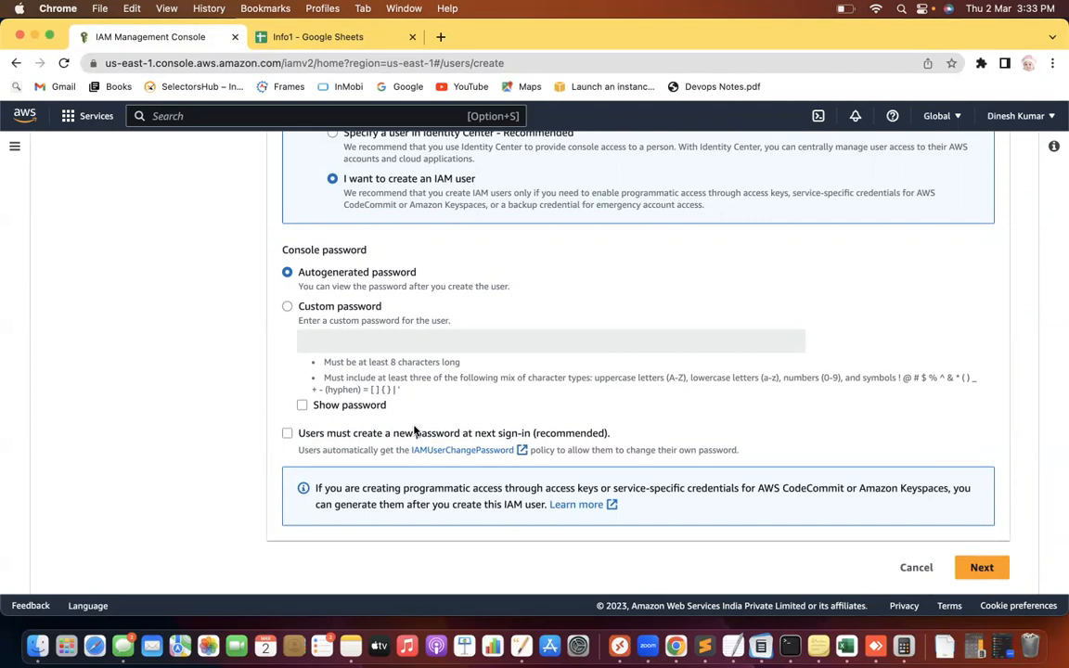
drag(392, 433, 466, 433)
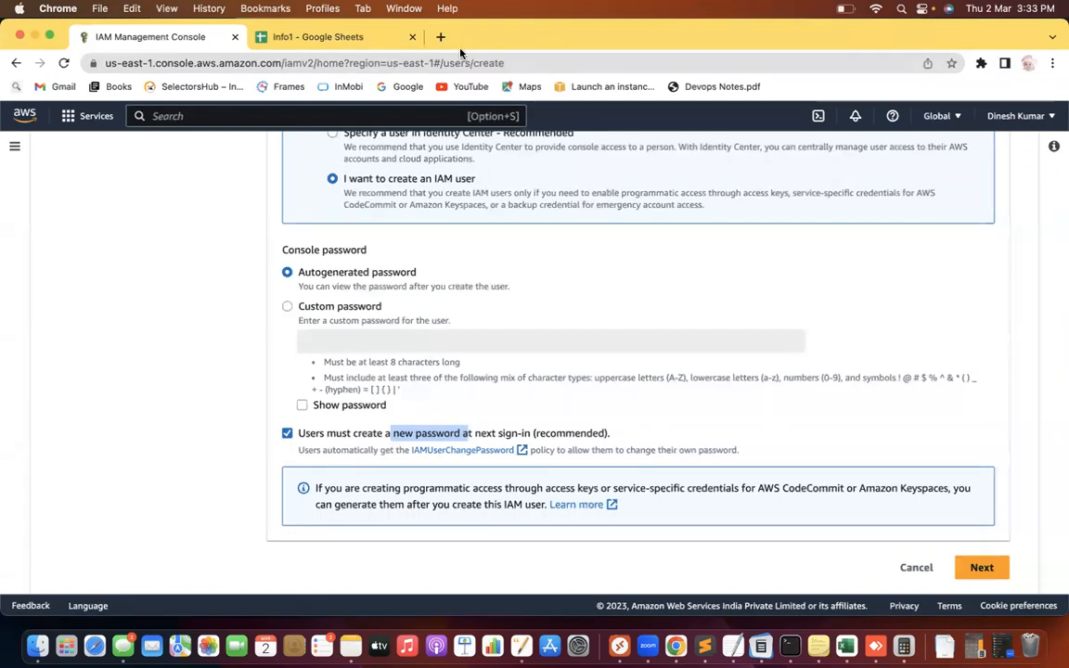
click(287, 435)
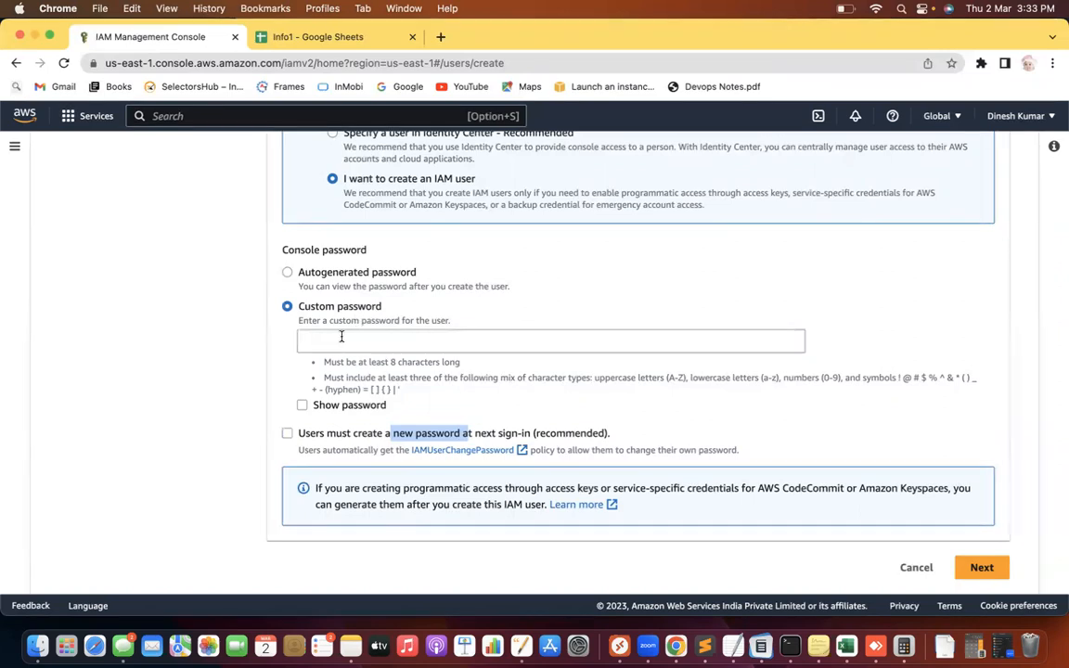
click(342, 337)
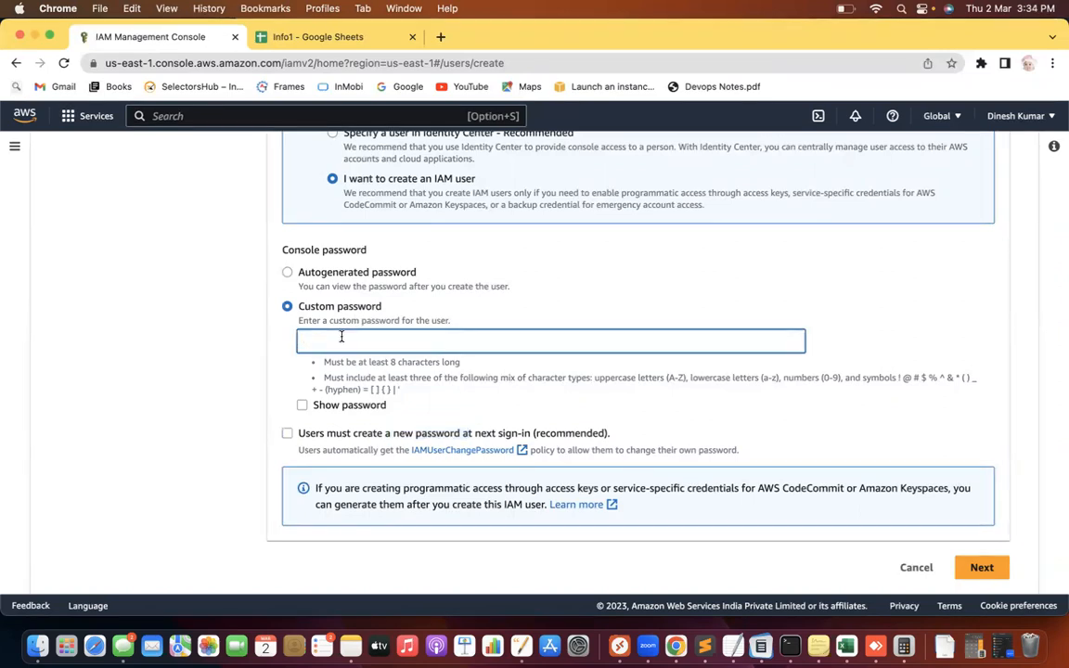
text(***)
- Skip the Set permissions page without attaching anything and reach Review and create
click(981, 567)
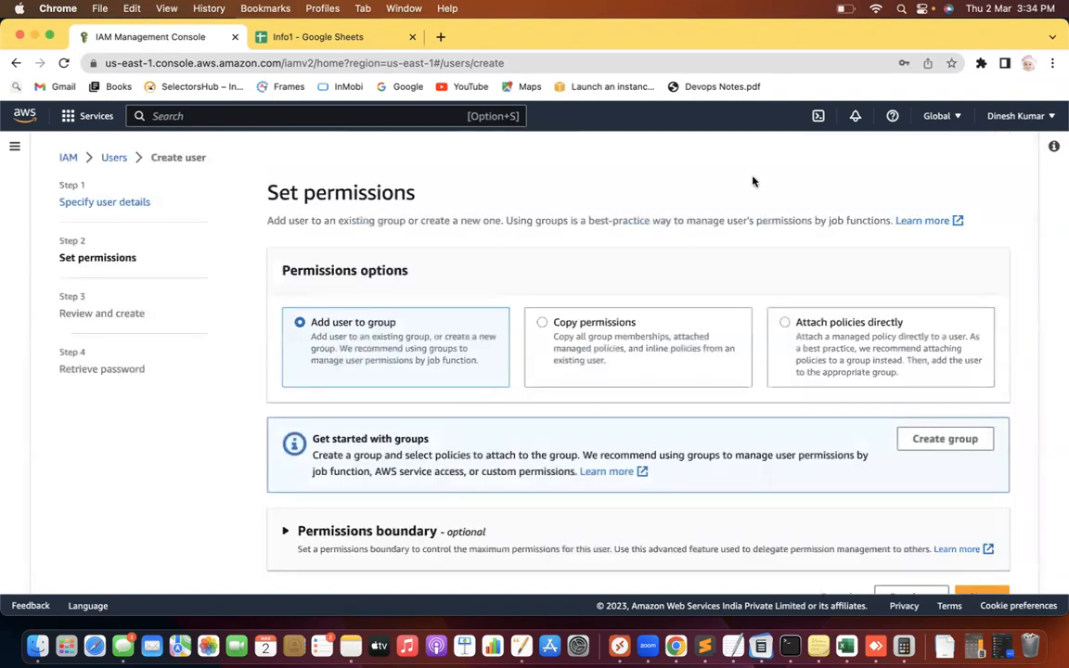
scroll(753, 181, down, 1)
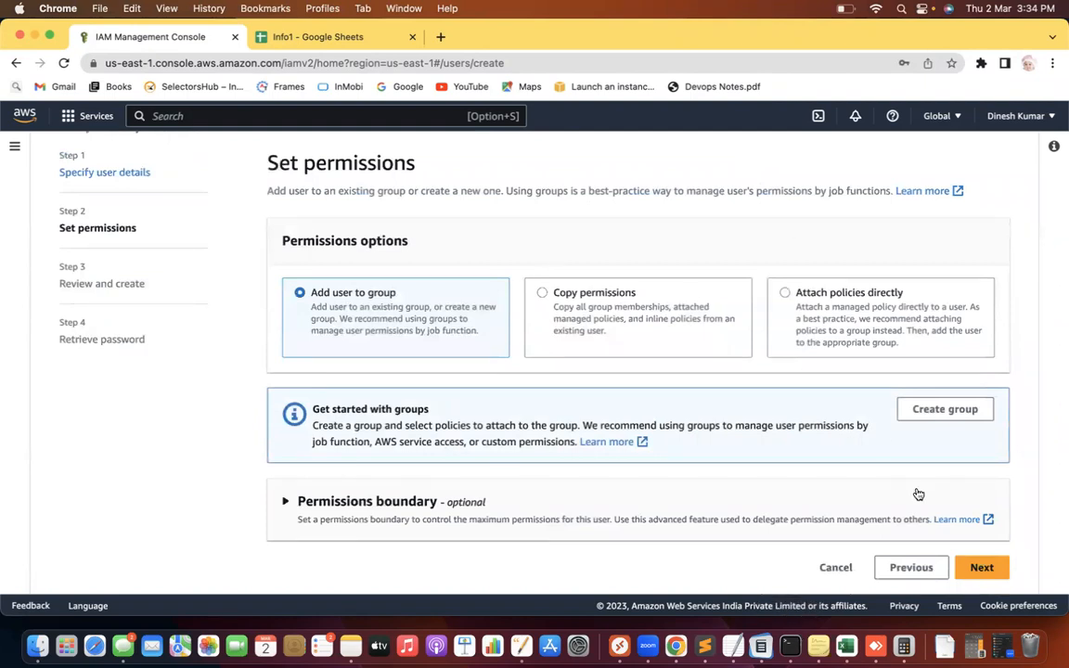
click(968, 567)
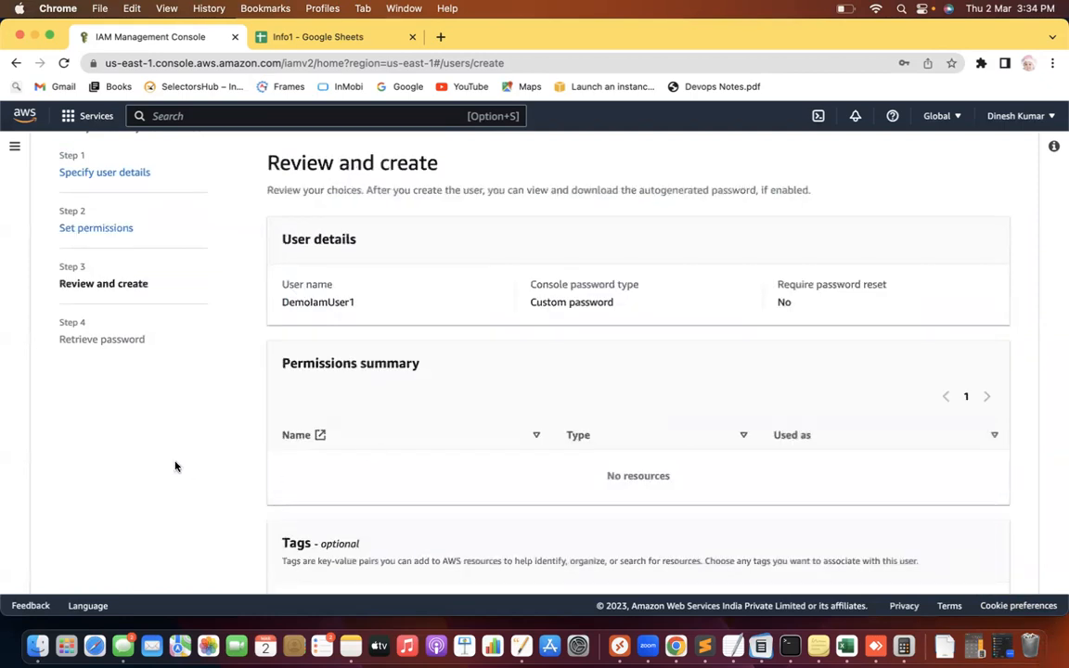
scroll(176, 466, down, 5)
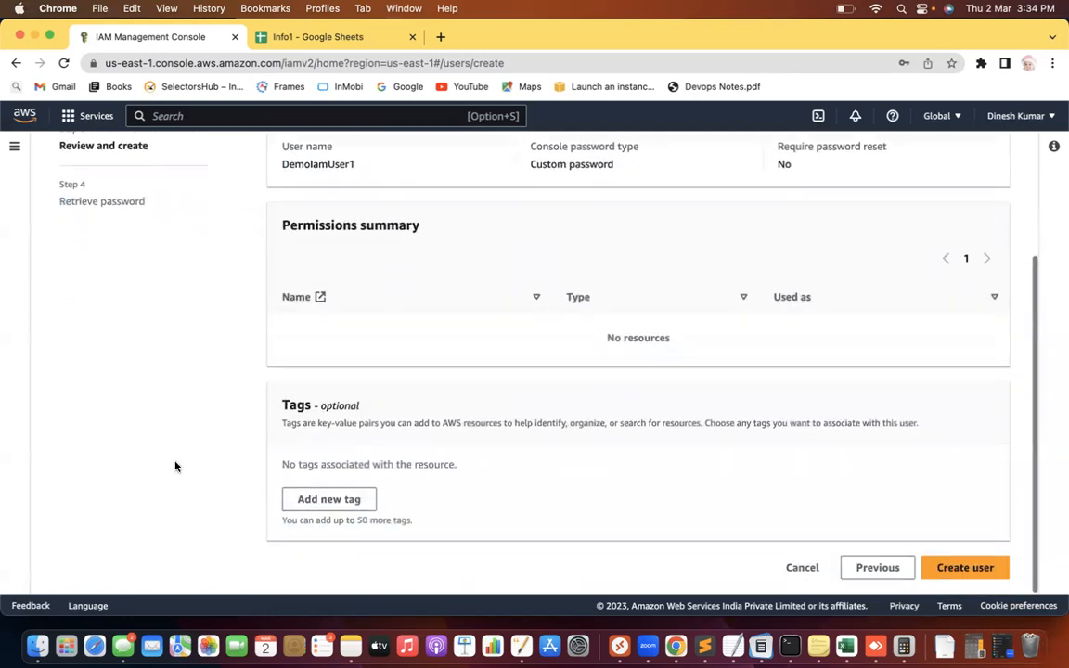
- Add the tag Name = IamUser1 to DemoIamUser1 and create the user
click(341, 502)
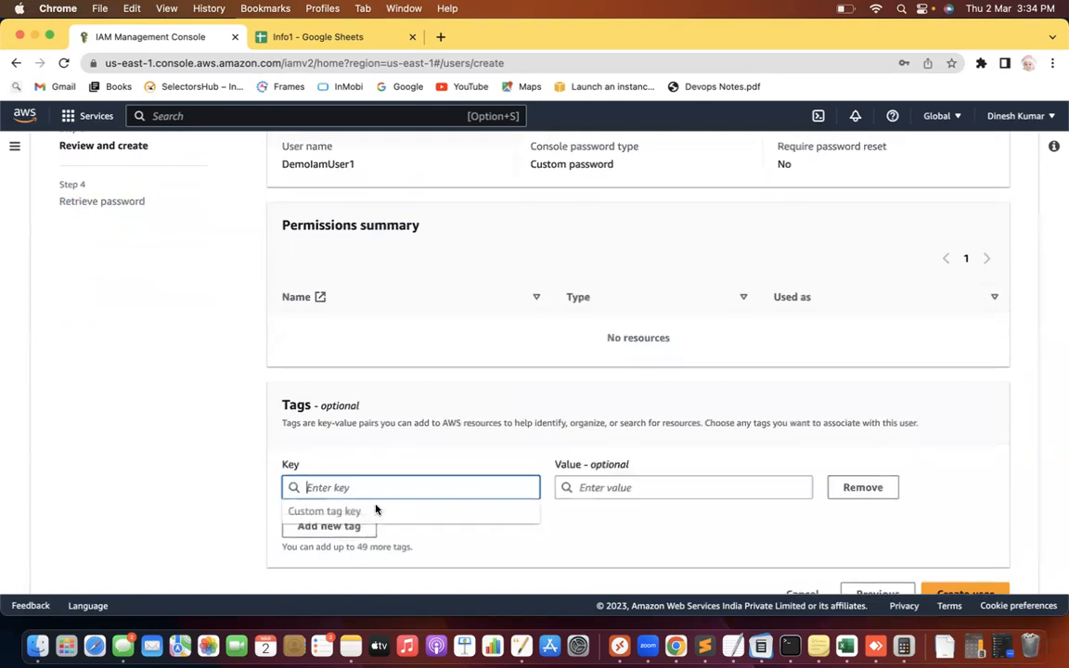
text(Name)
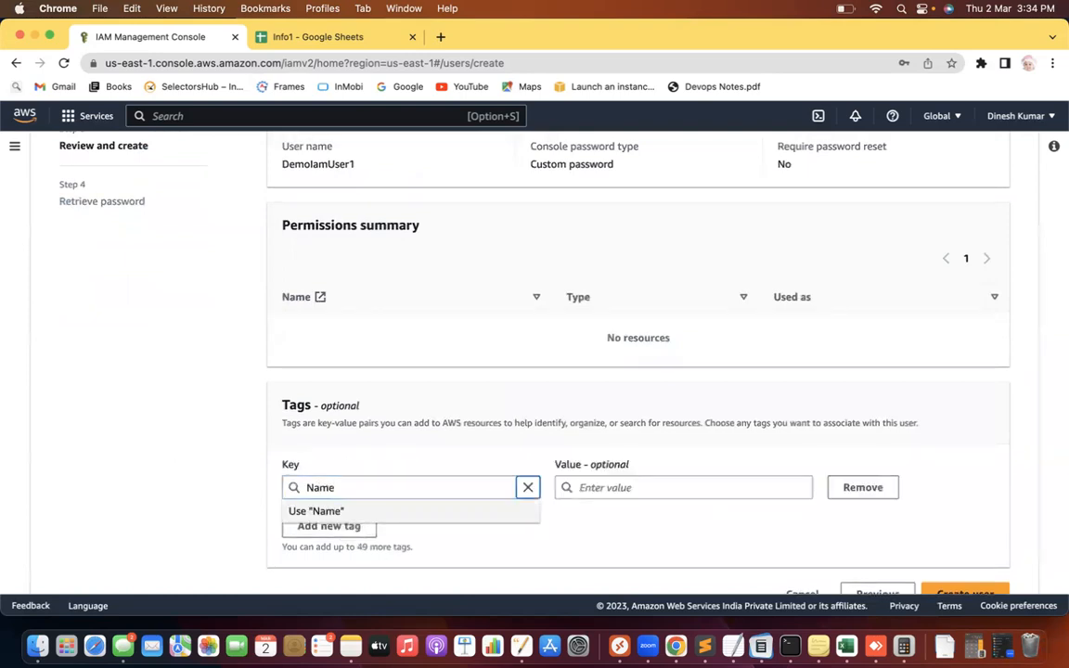
click(587, 486)
text(IAm)
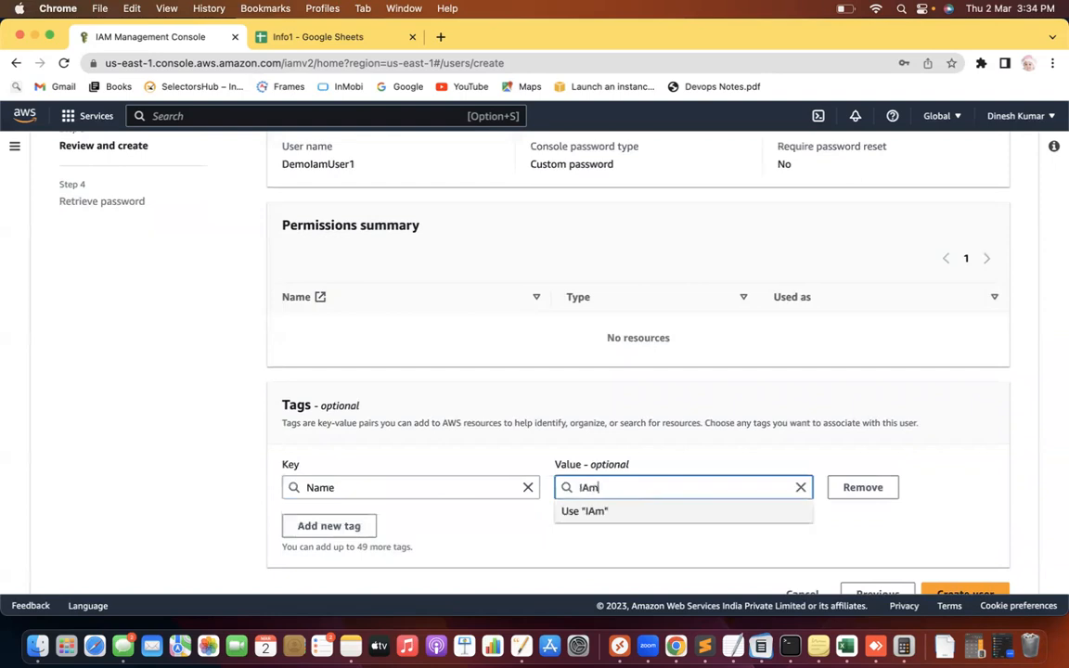
key(BackSpace)
key(BackSpace)
text(amUser1)
click(223, 511)
scroll(221, 510, up, 2)
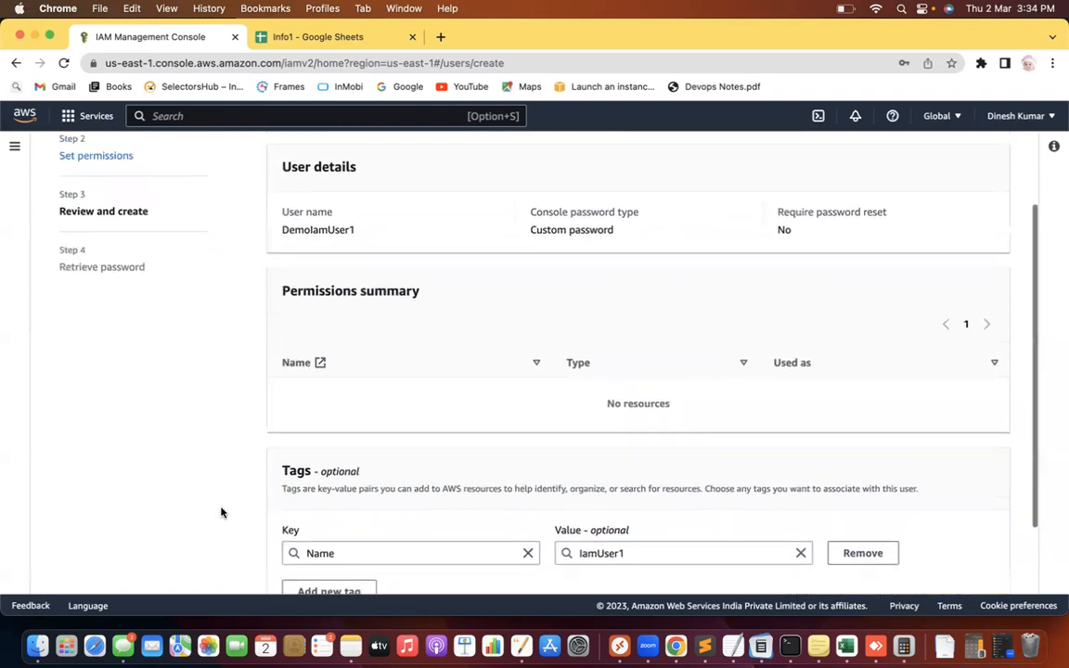
scroll(221, 511, down, 3)
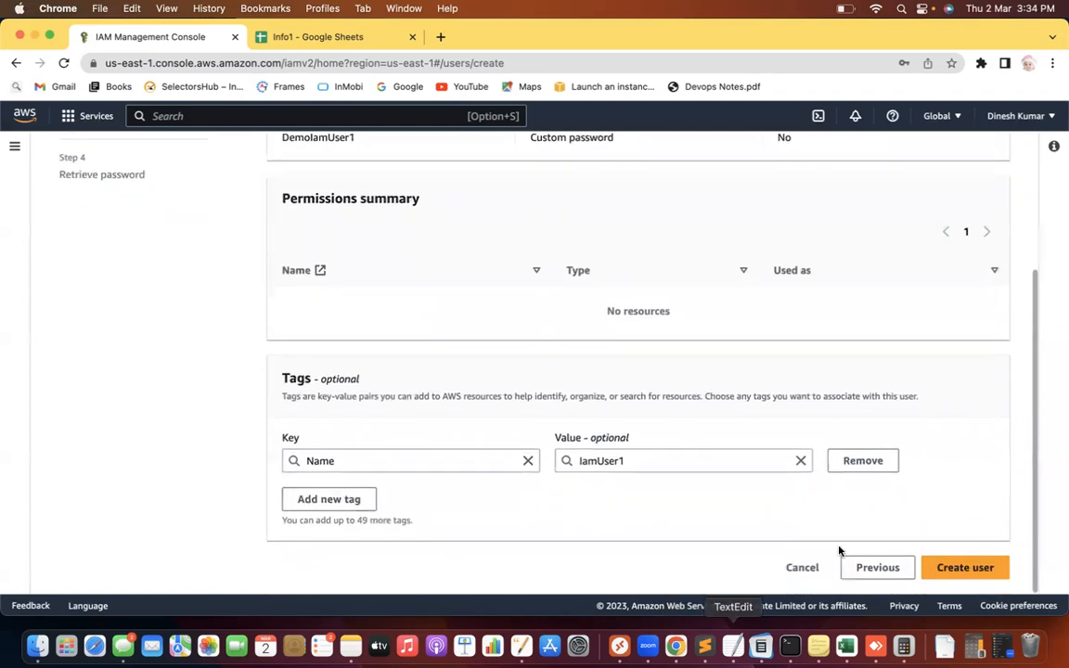
click(962, 567)
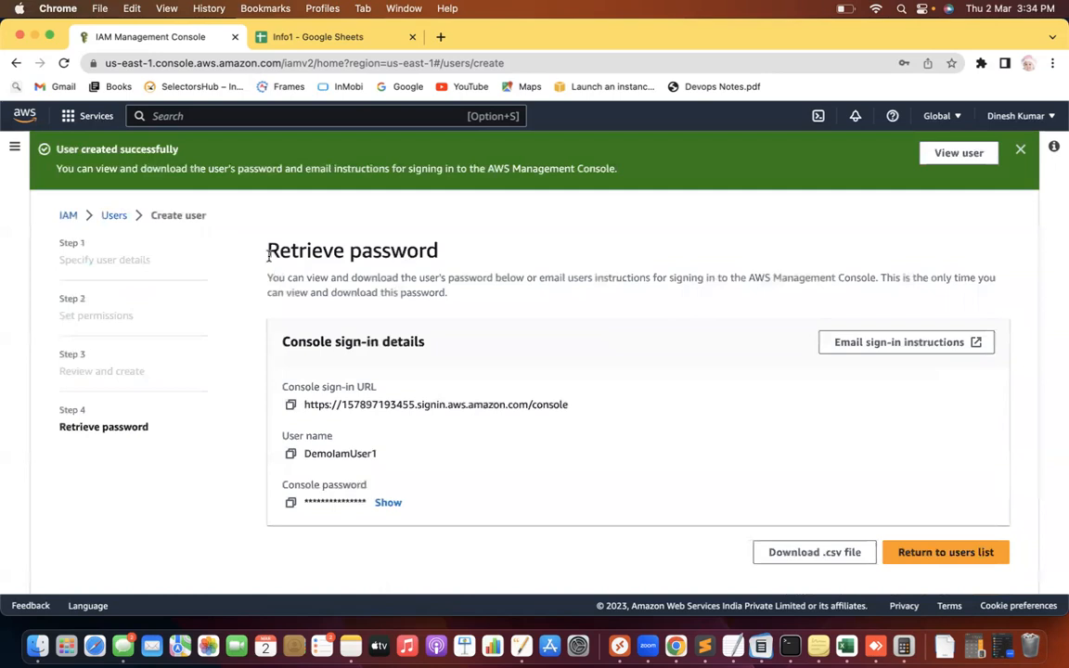
- Review the success banner, new user name and masked console password
drag(57, 148, 173, 148)
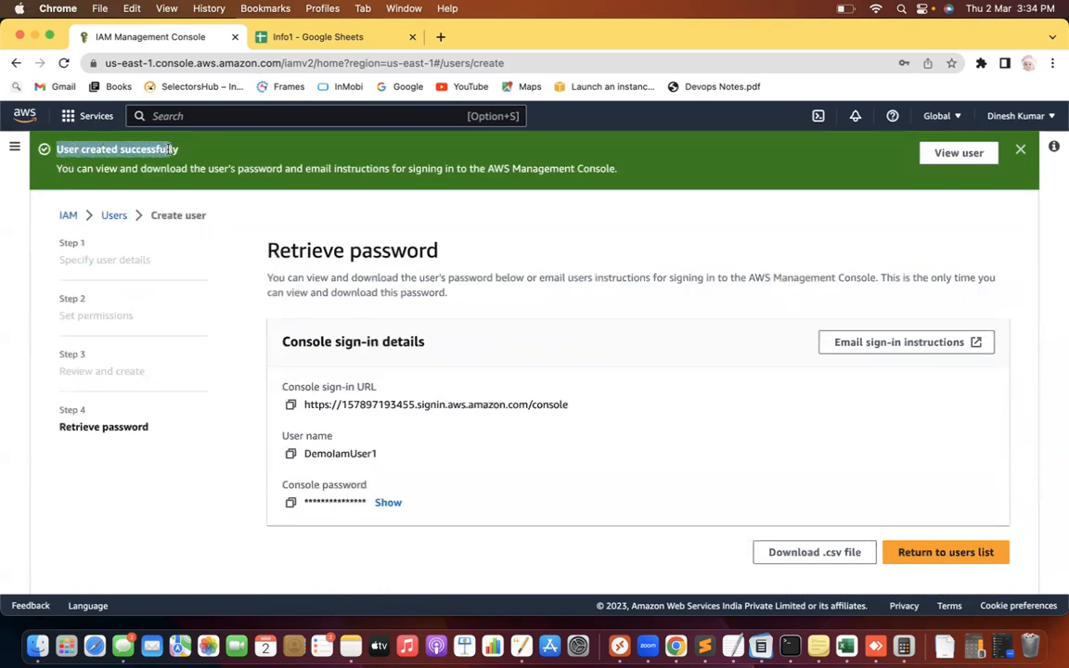
drag(77, 168, 293, 168)
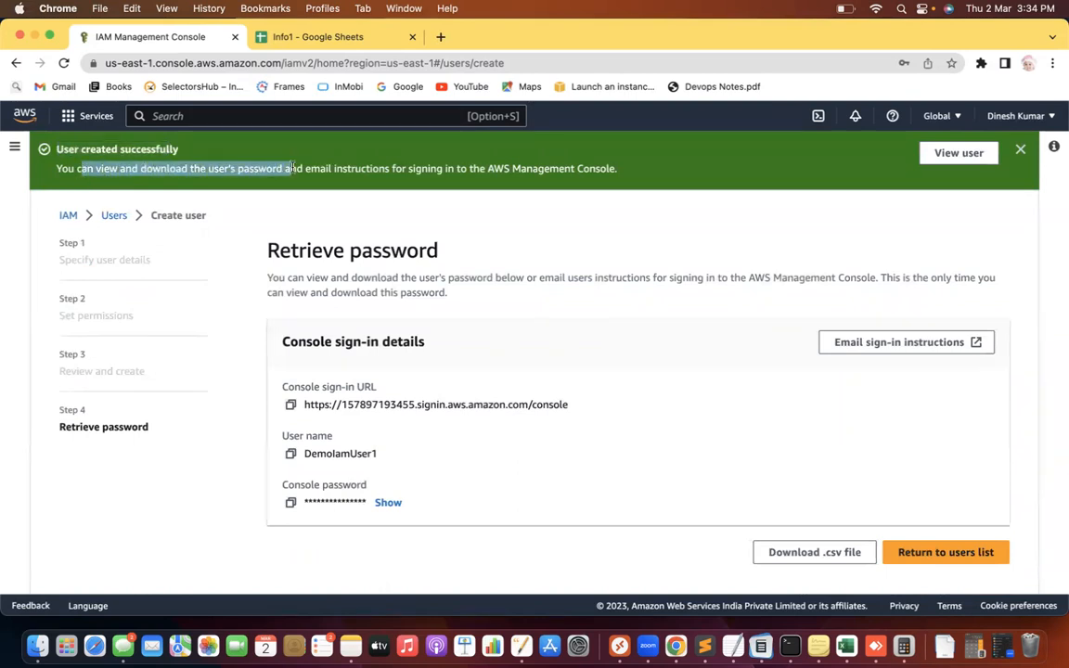
click(336, 164)
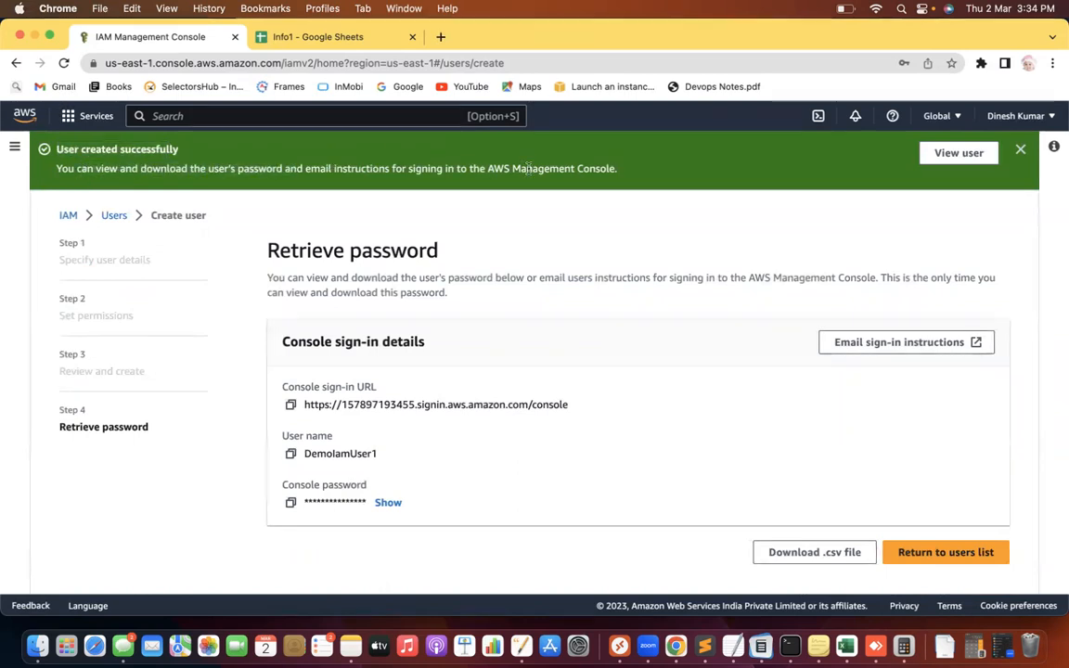
drag(640, 170, 489, 168)
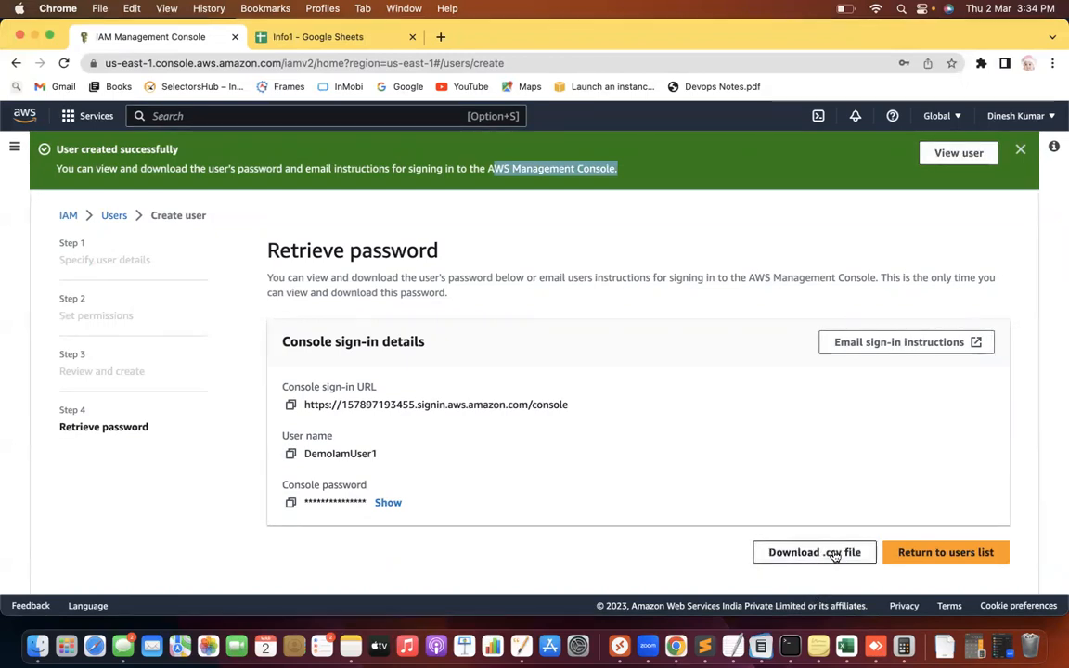
drag(317, 453, 356, 453)
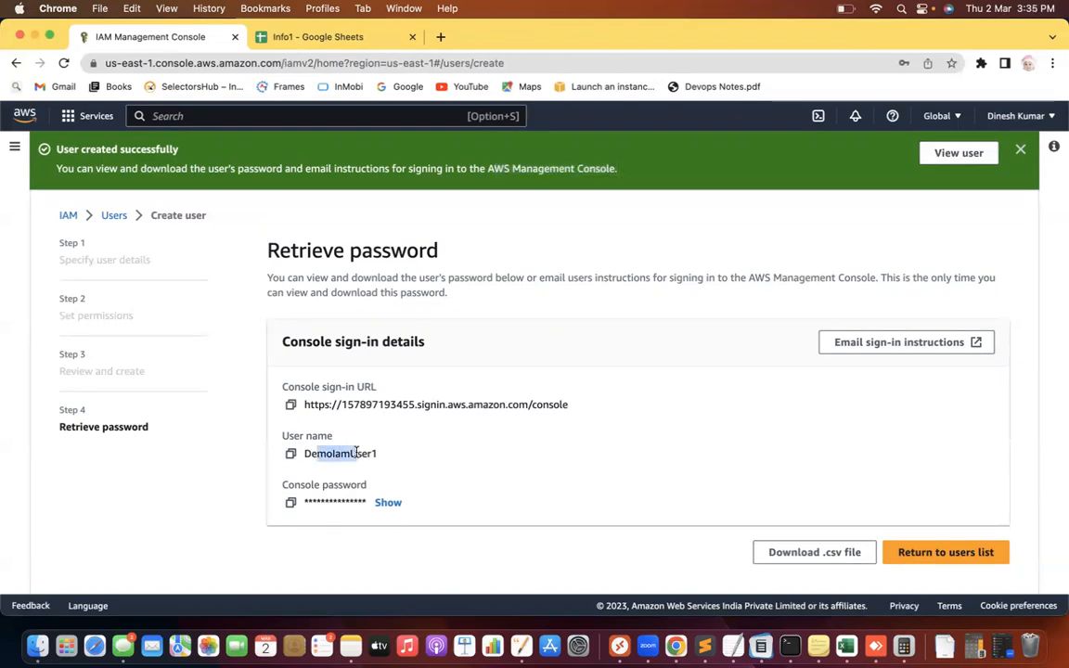
drag(316, 502, 352, 498)
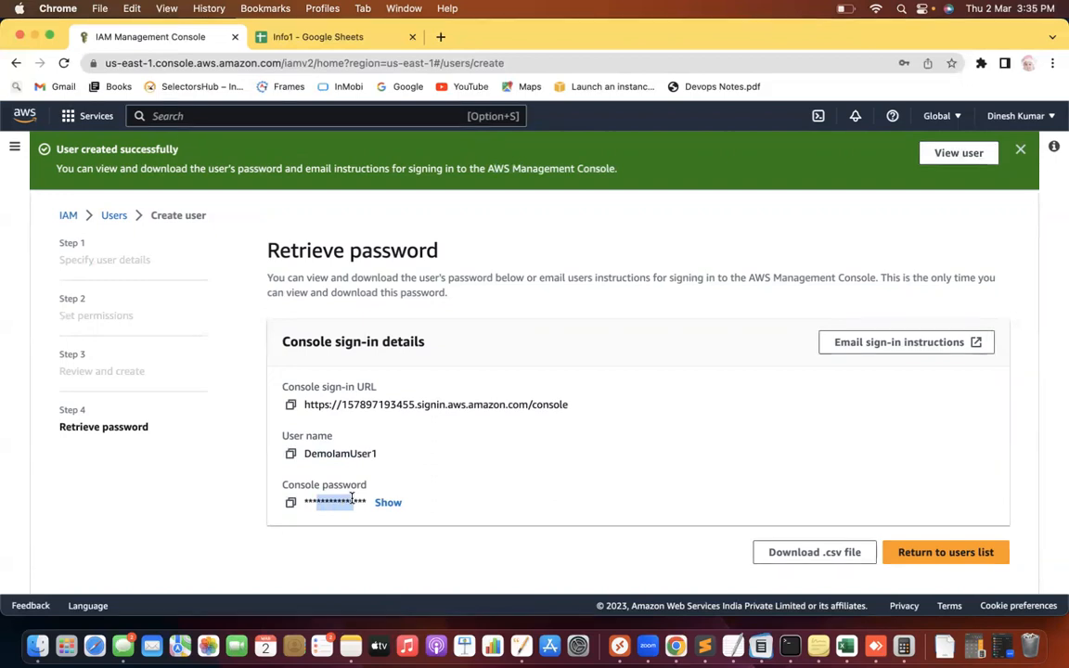
- Download the user's credentials .csv file and return to the IAM users list
click(809, 554)
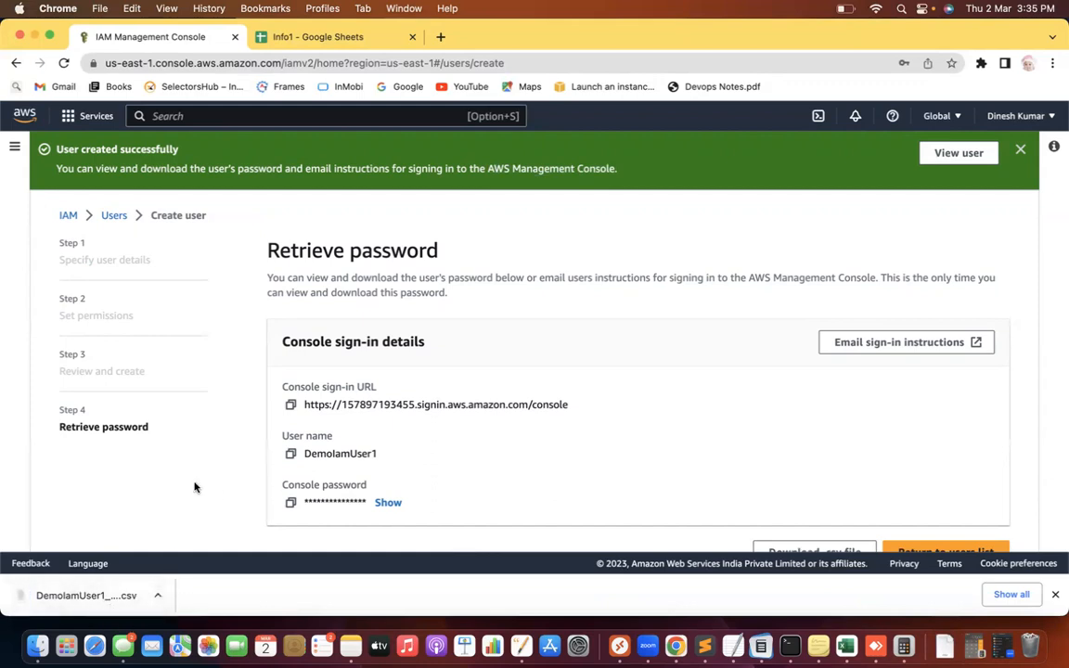
scroll(195, 487, down, 1)
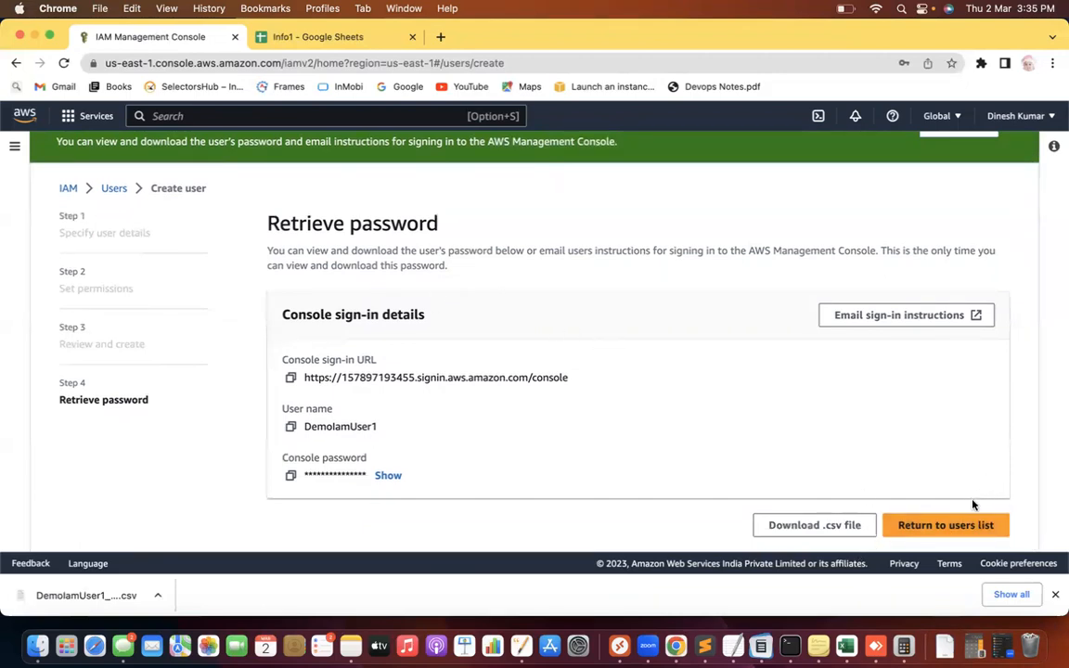
click(946, 526)
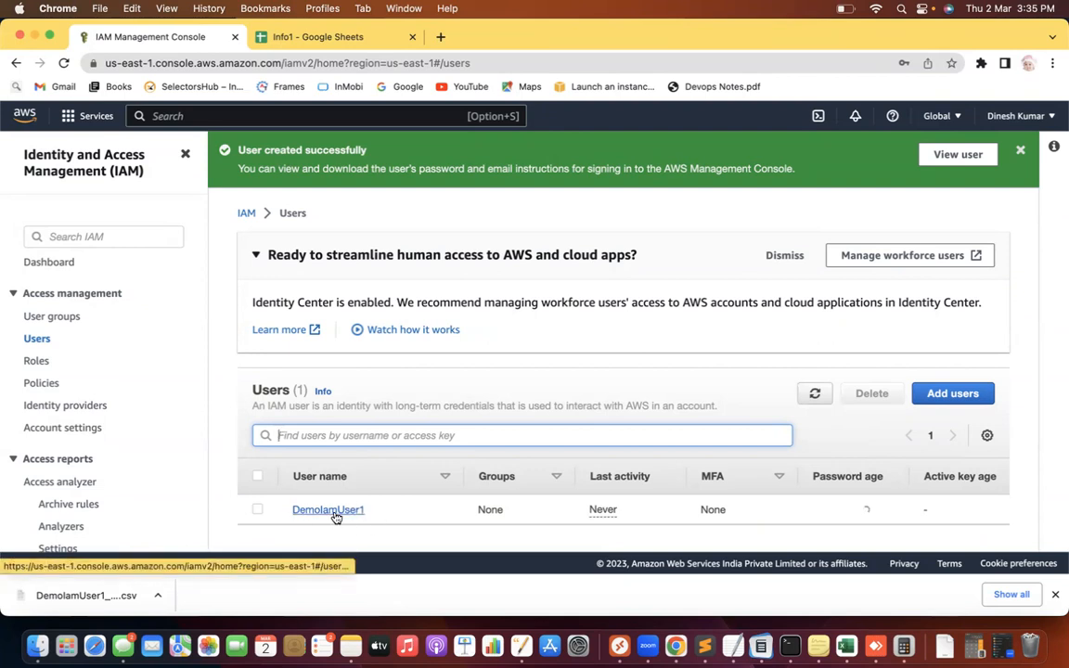
- Open a new Chrome incognito window from the IAM users list, then bring up Finder
drag(367, 509, 291, 510)
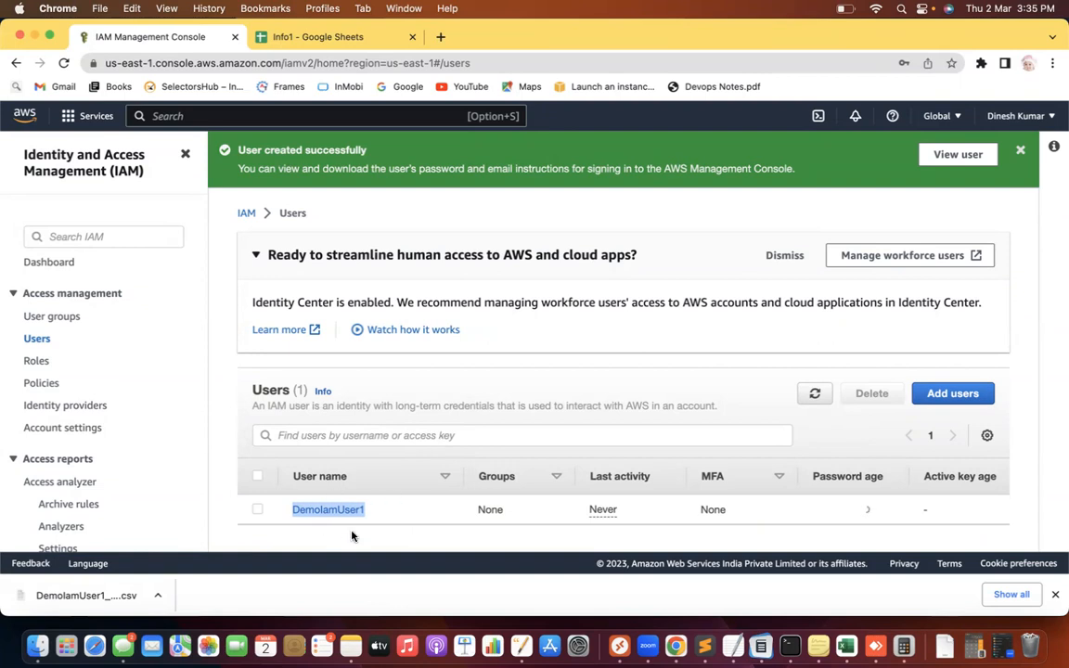
click(1053, 63)
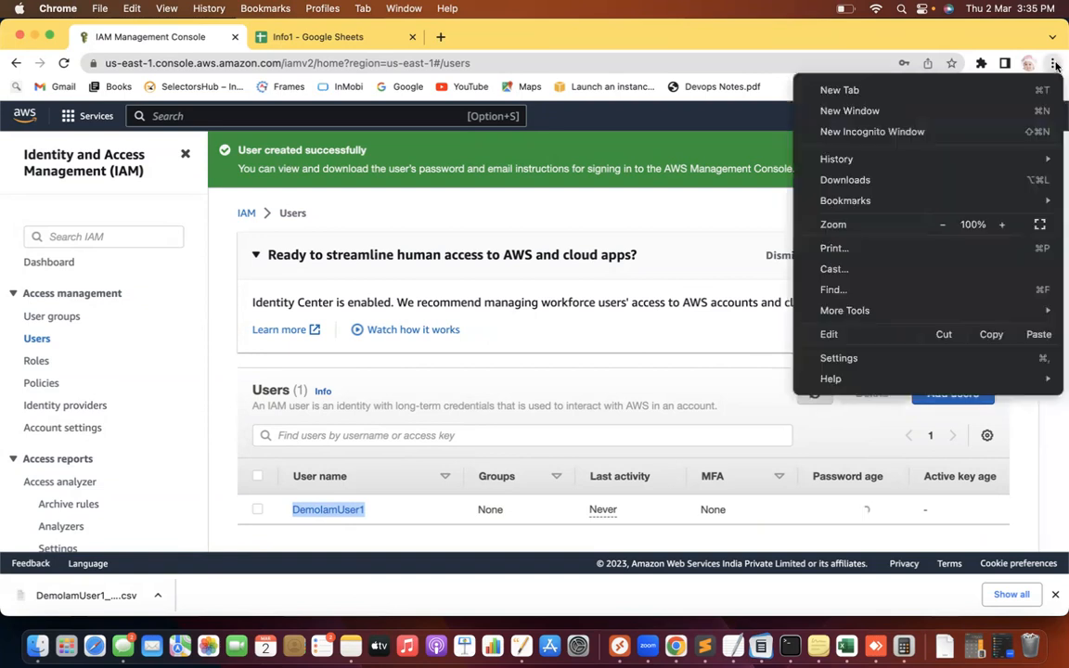
click(957, 131)
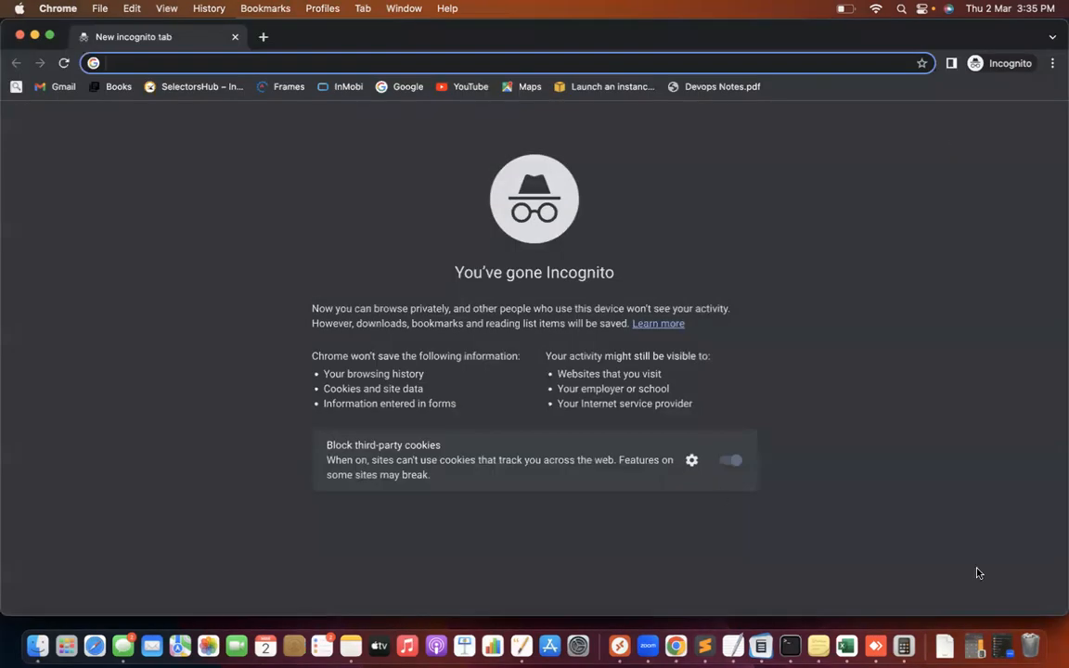
click(37, 646)
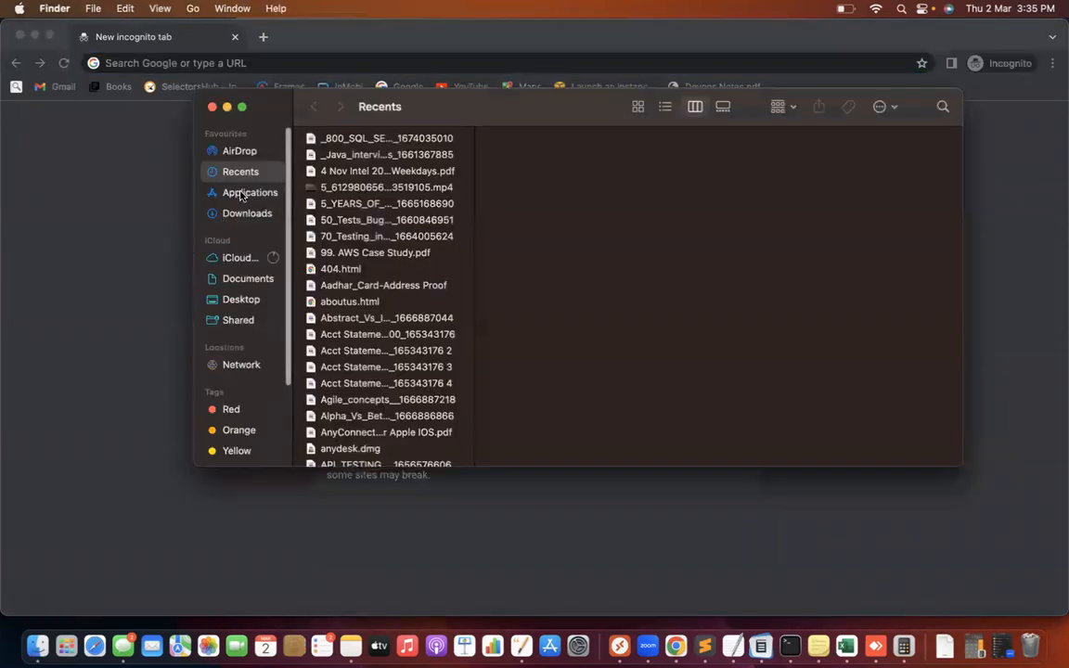
- Navigate Finder to the Downloads folder and browse the recently downloaded files
click(249, 213)
click(371, 181)
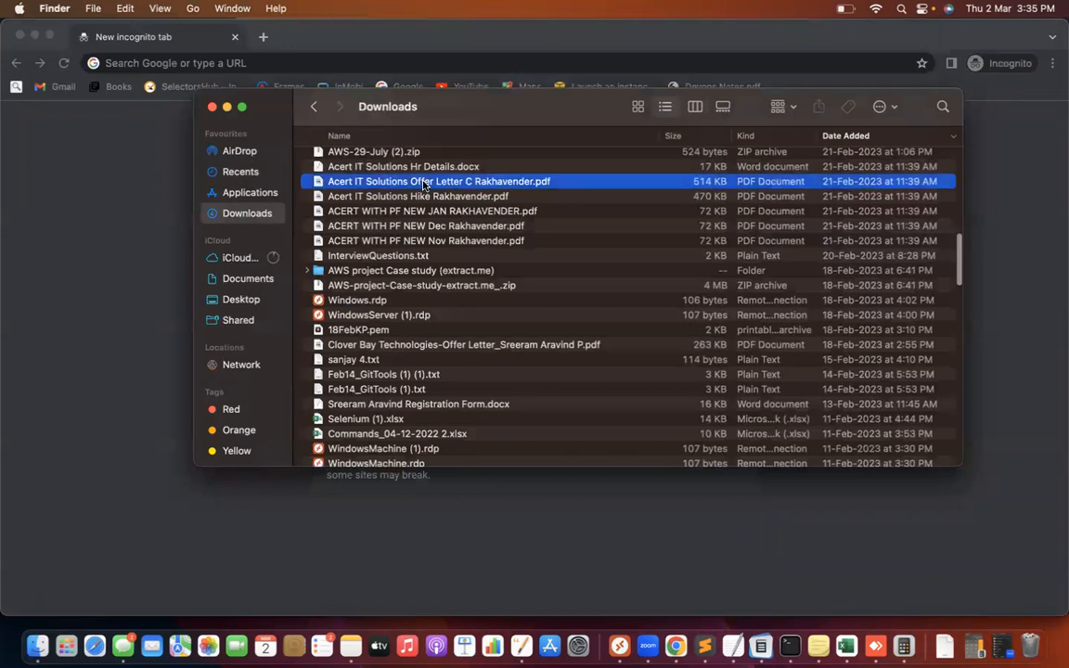
key(super+Up)
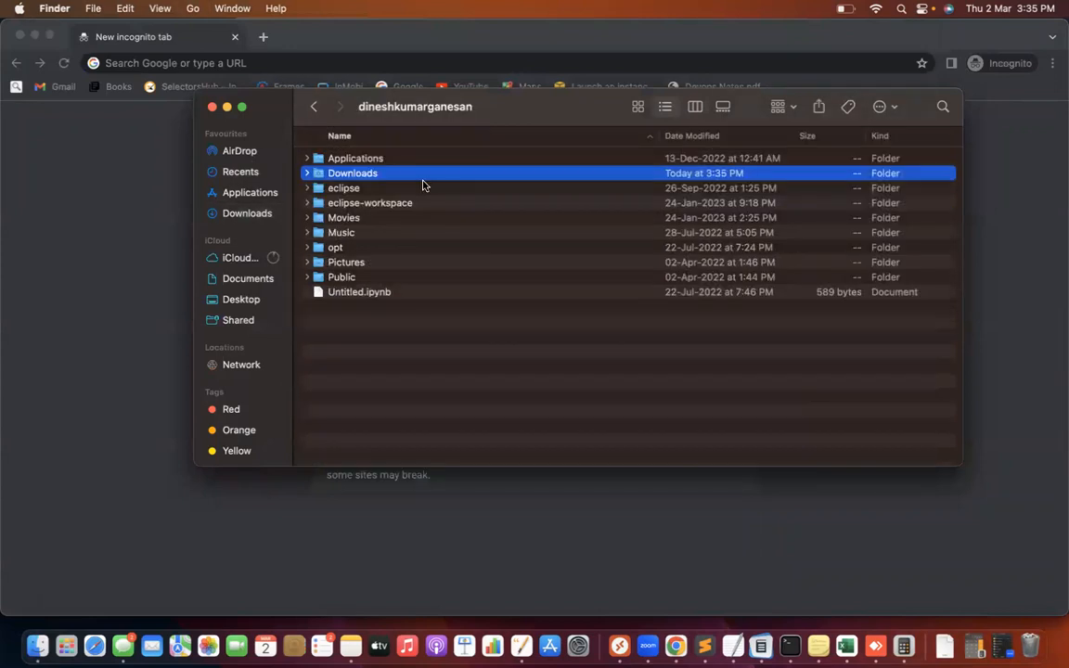
double_click(361, 181)
click(568, 214)
key(Up)
key(Up)
key(Up)
key(Up)
key(Up)
key(Up)
key(Up)
key(Up)
key(Up)
key(Up)
key(Up)
key(Up)
key(Up)
key(Up)
key(Up)
key(Up)
key(Up)
key(Up)
key(Up)
key(Up)
key(Up)
key(Up)
key(Up)
key(Up)
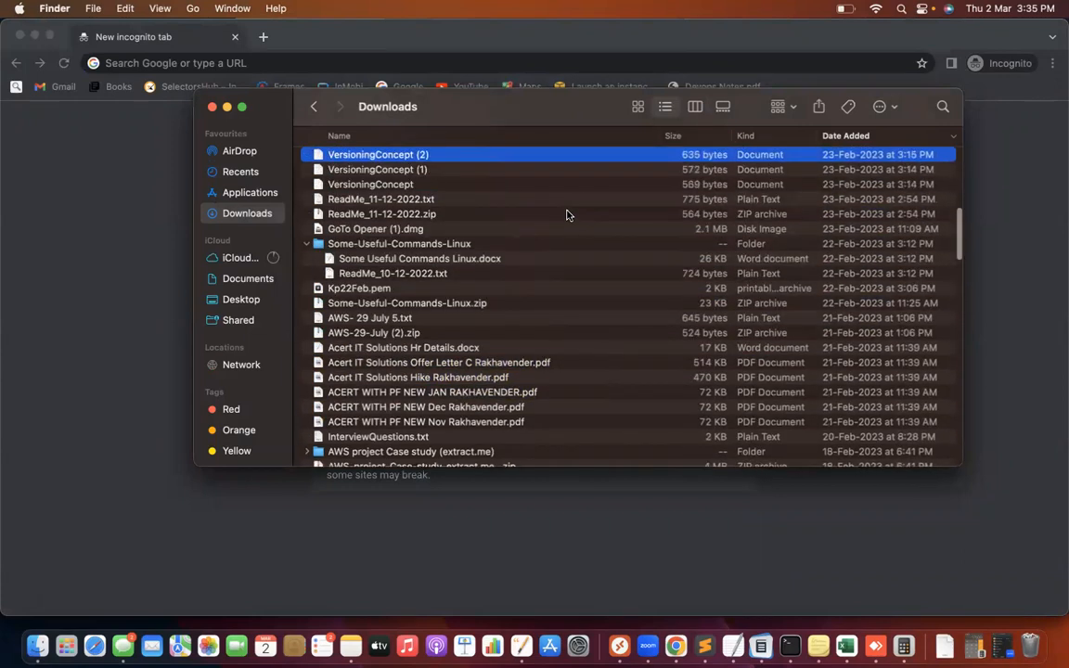
key(Up)
key(Up)
key(Up)
key(Up)
key(Up)
key(Up)
key(Up)
key(Up)
key(Up)
key(Up)
key(Up)
key(Up)
key(Up)
key(Up)
key(Up)
key(Up)
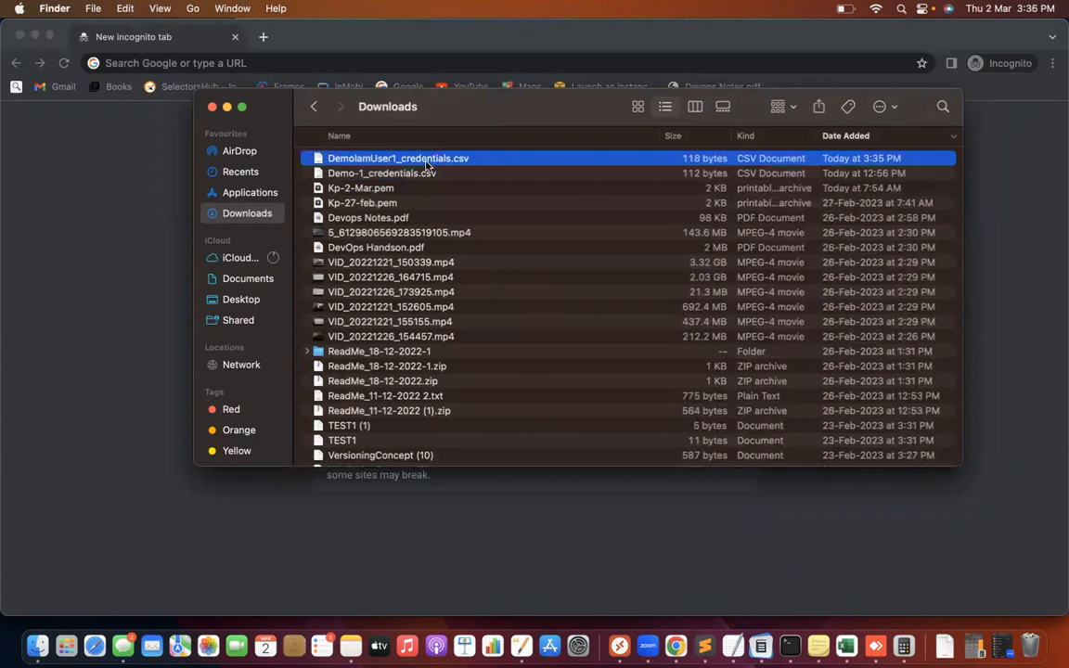
- Open DemoIamUser1_credentials.csv in Numbers, copy its console sign-in URL, and switch to the incognito window
double_click(427, 164)
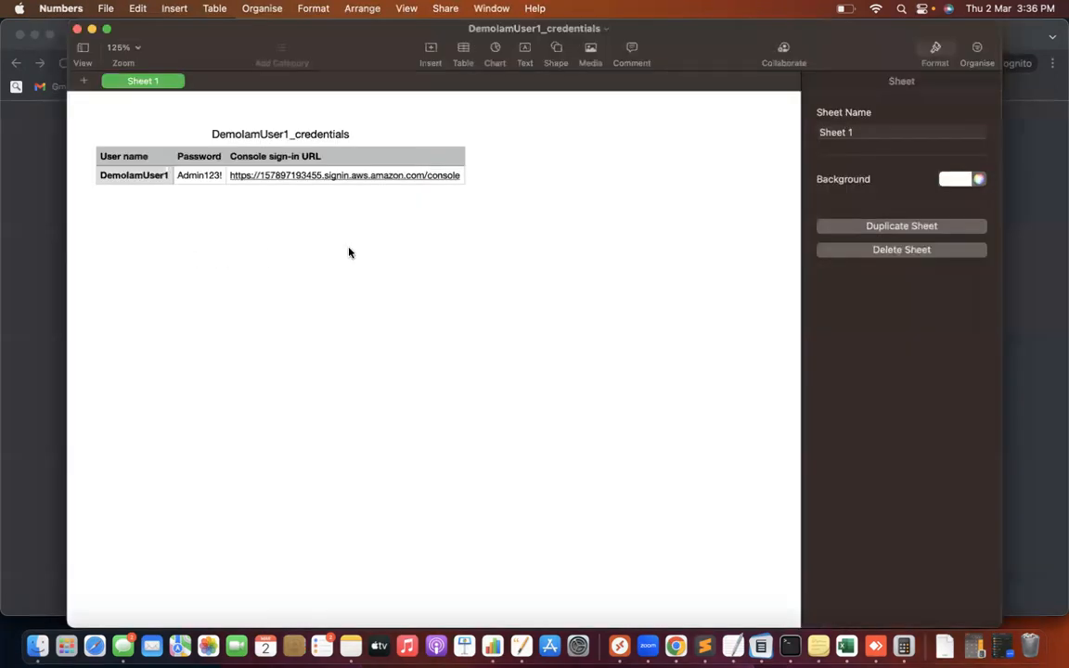
click(450, 175)
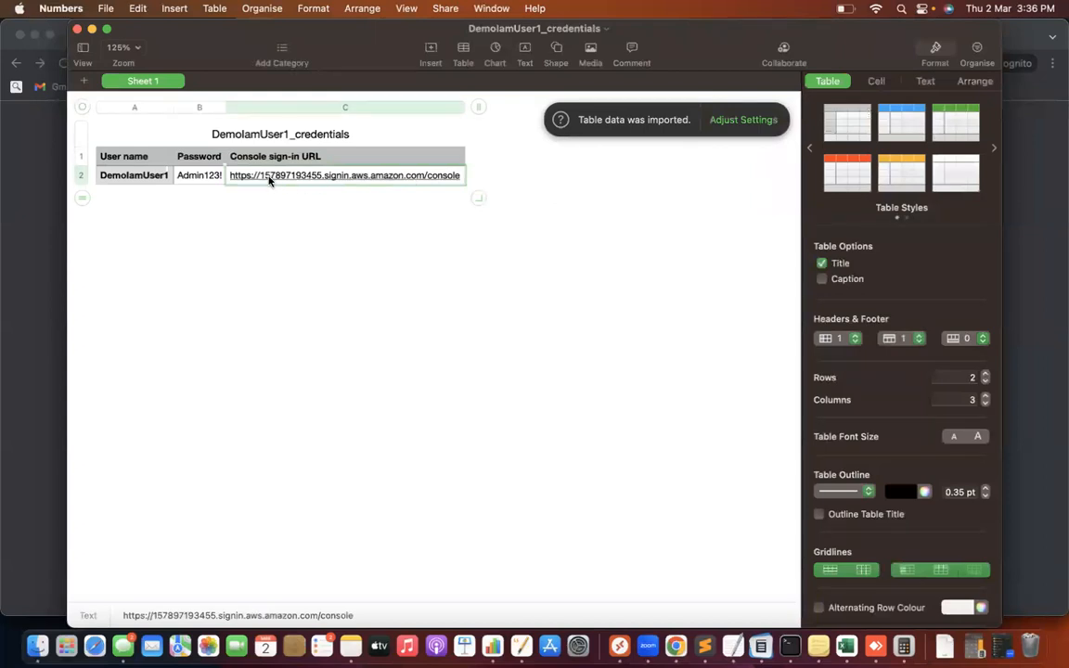
right_click(303, 175)
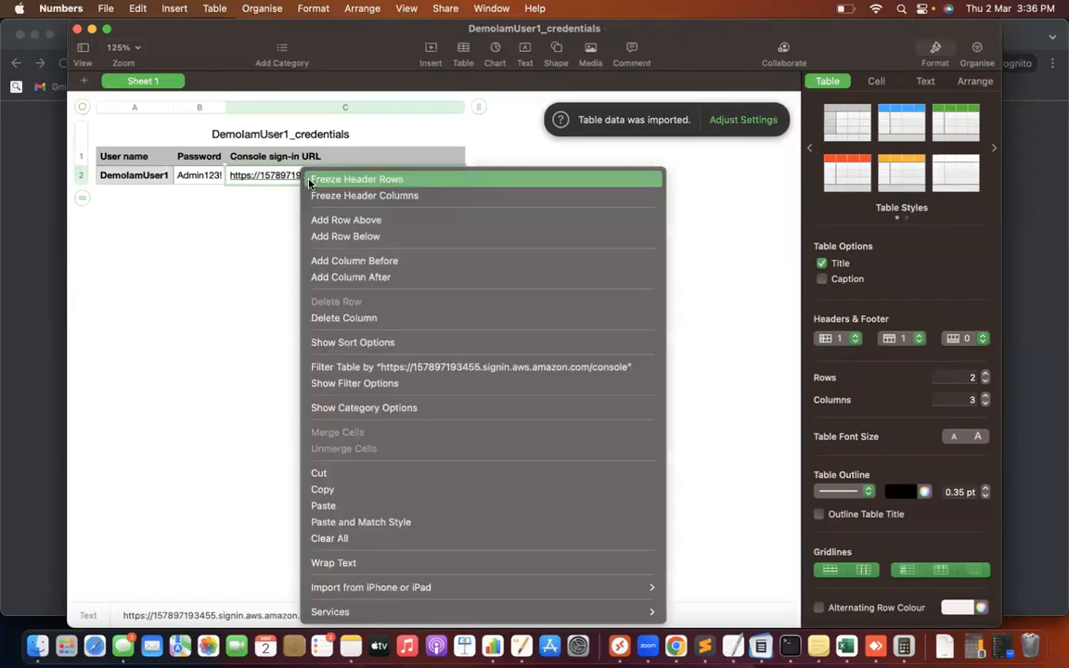
click(360, 492)
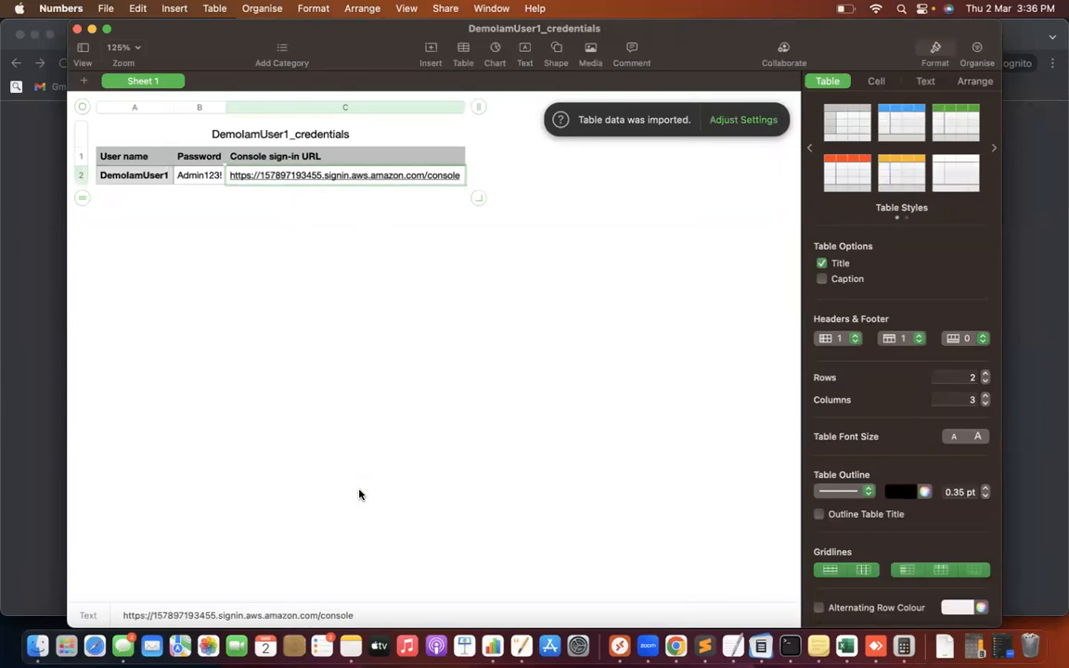
key(super+Tab)
key(super+Tab)
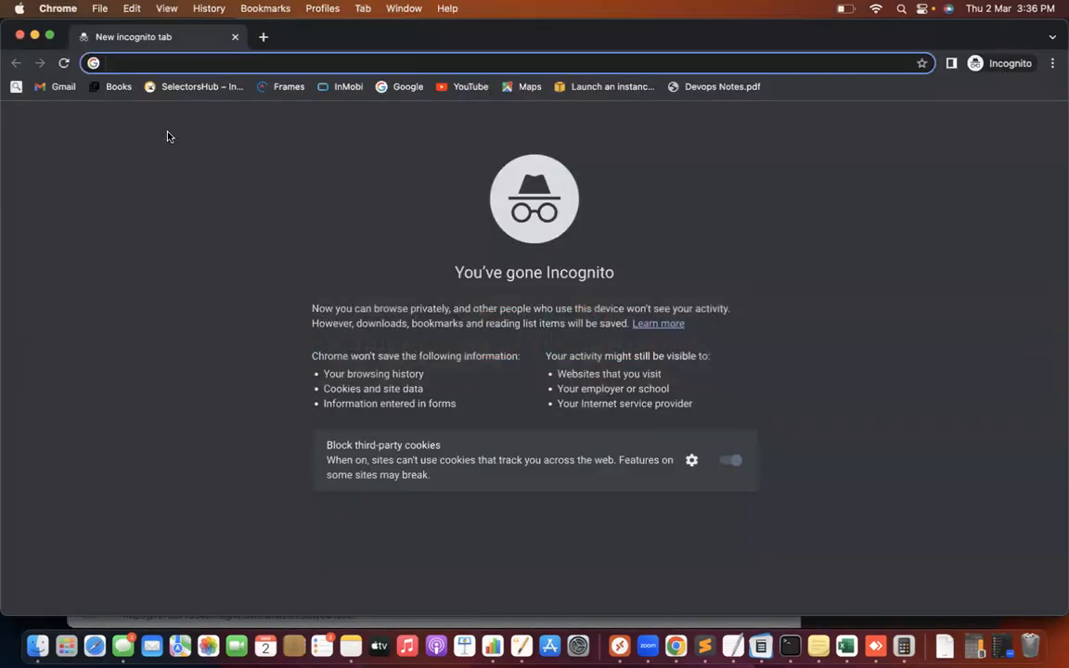
- Load the copied sign-in URL and check the prefilled account ID
key(super+v)
key(Return)
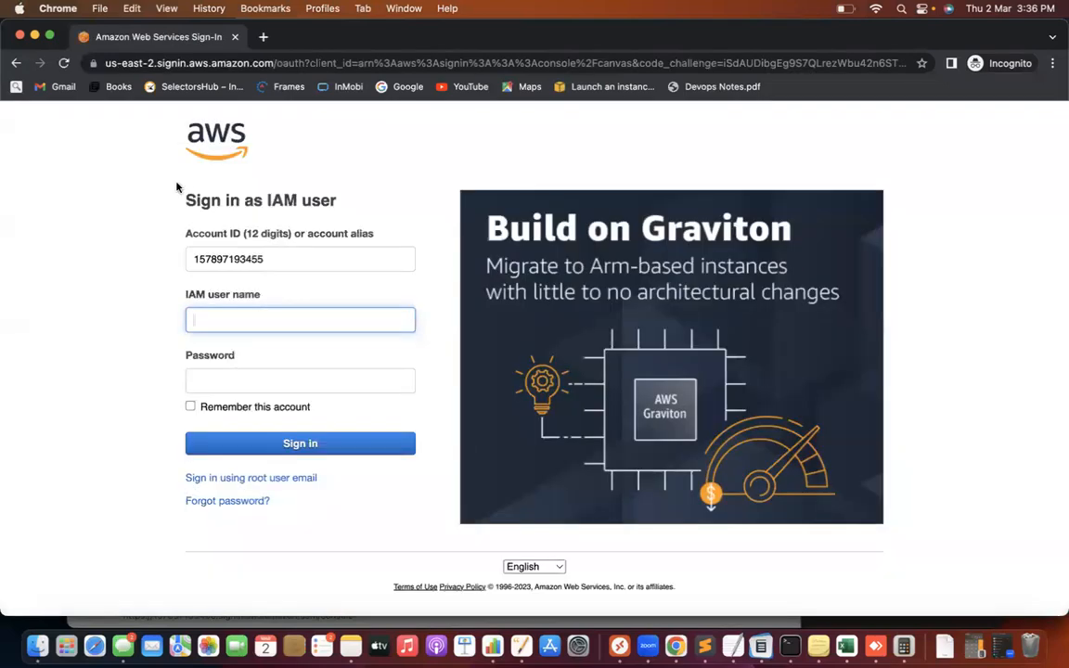
double_click(214, 248)
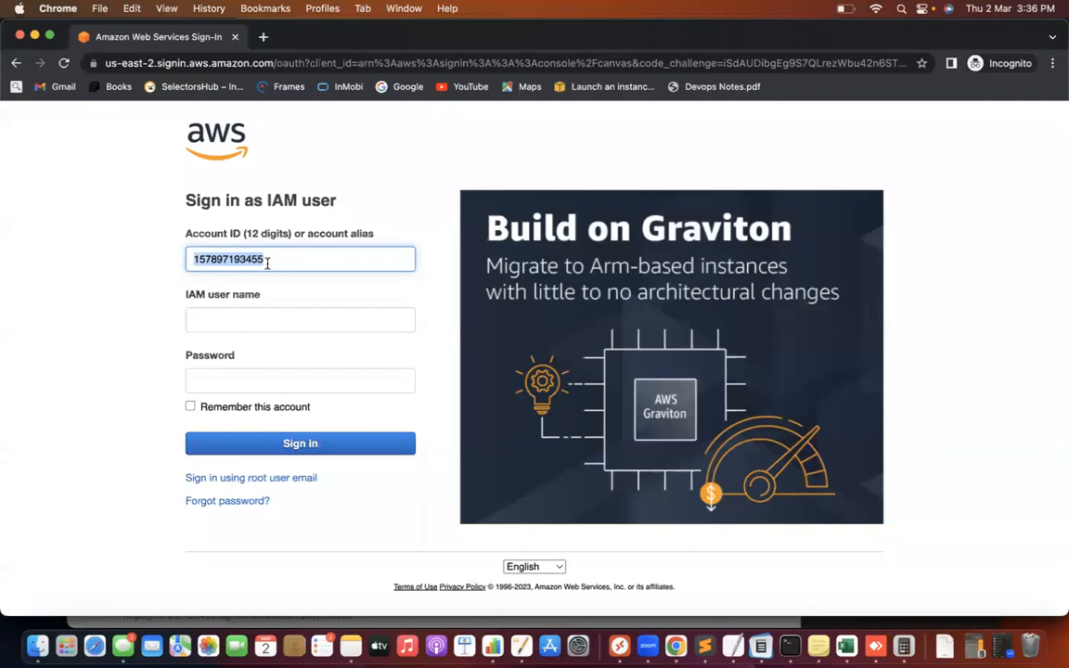
- Sign in as DemoIamUser1 with its password, consulting the credentials sheet
click(210, 322)
text(DemoIamUser1)
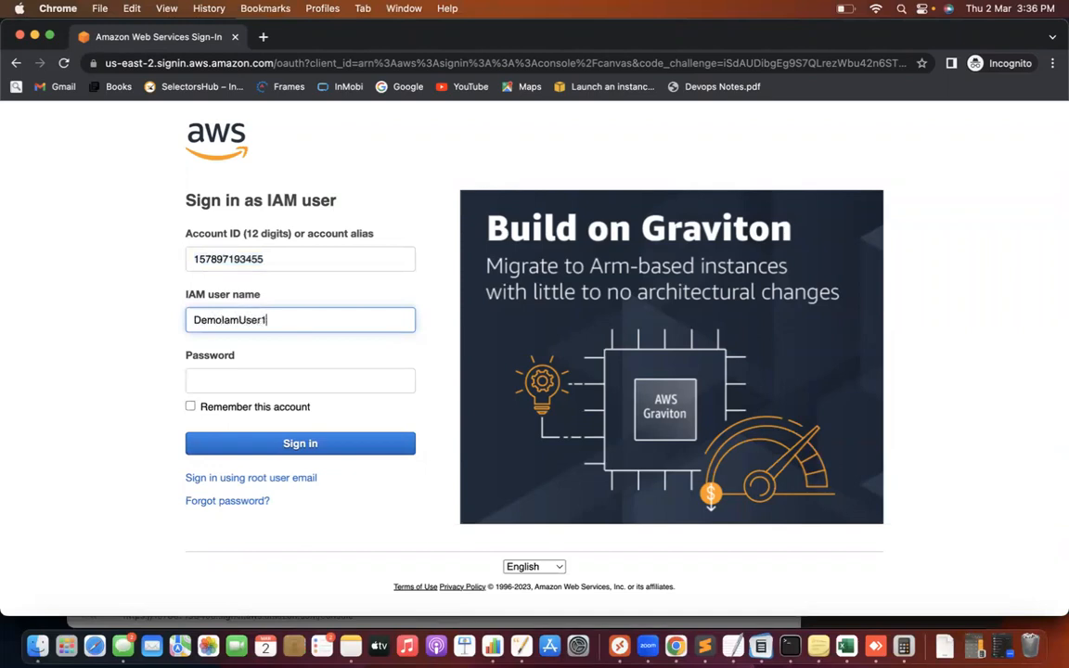
key(super+Tab)
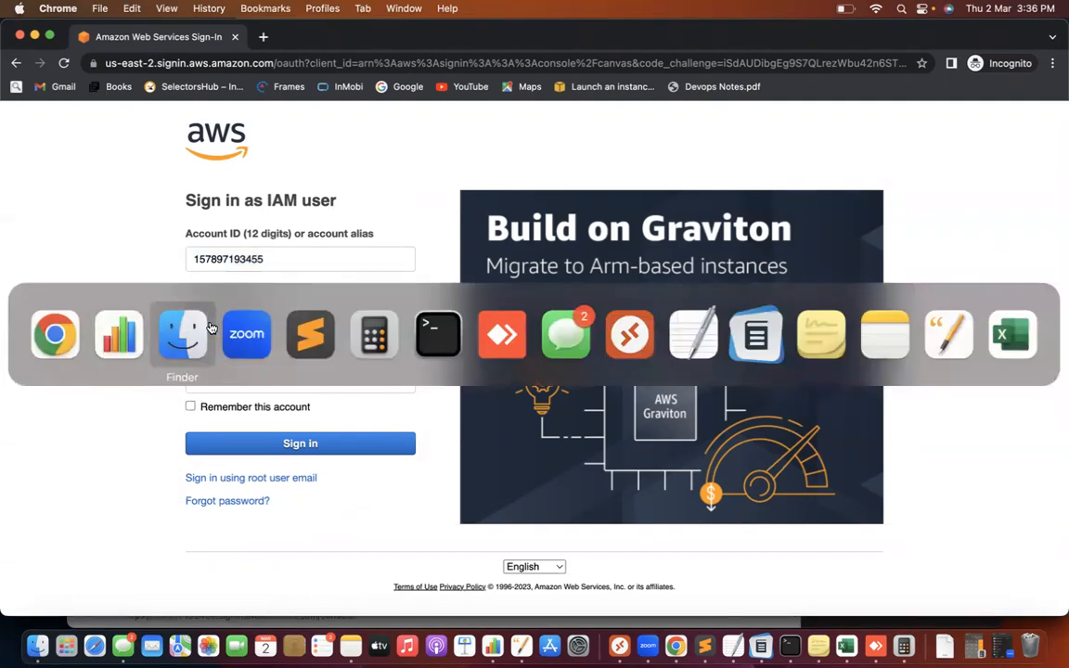
key(super+shift+Tab)
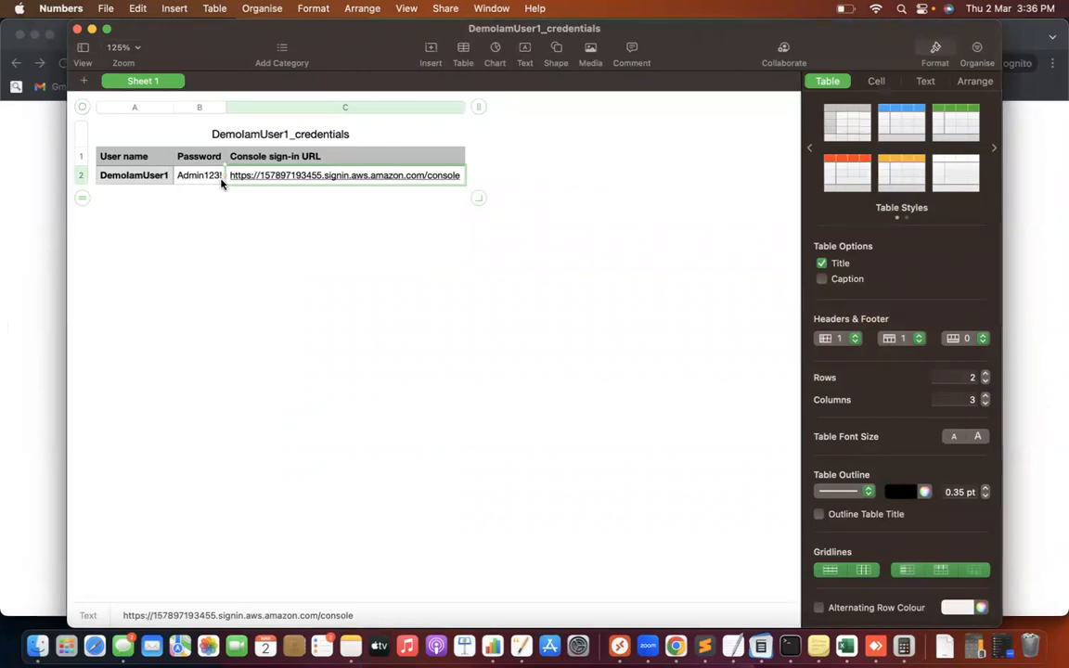
key(super+Tab)
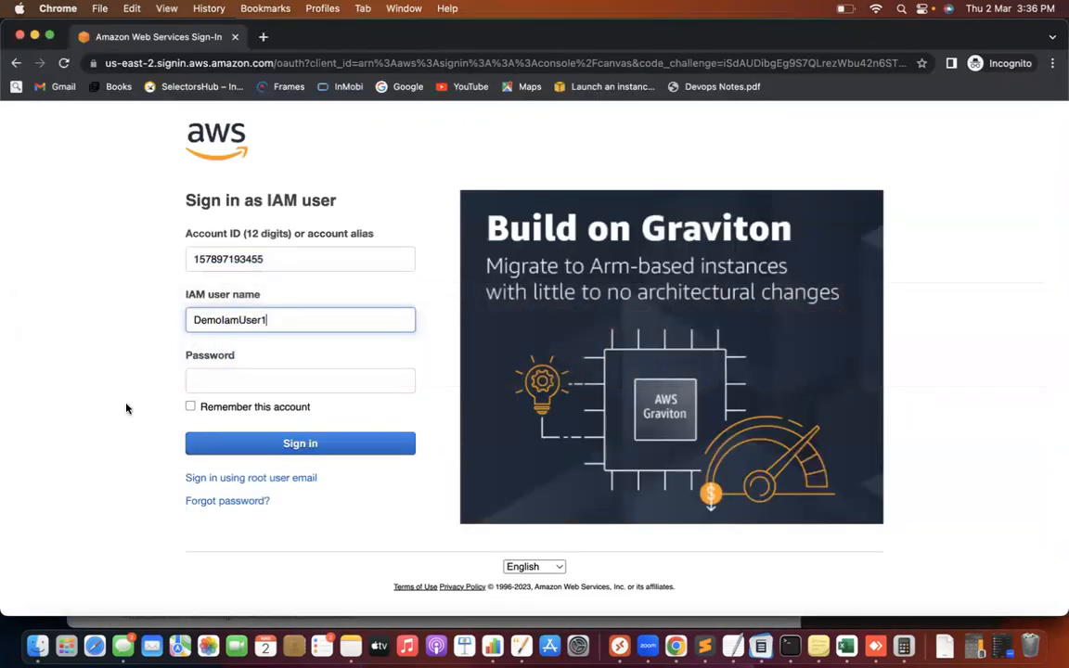
click(218, 372)
text(••••••)
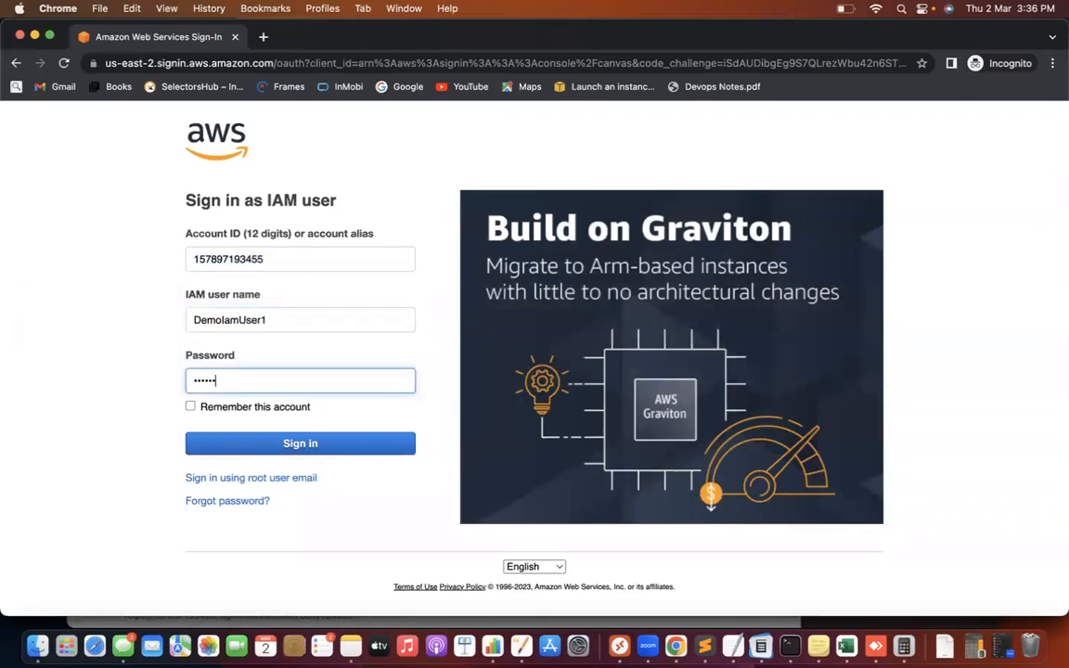
click(310, 444)
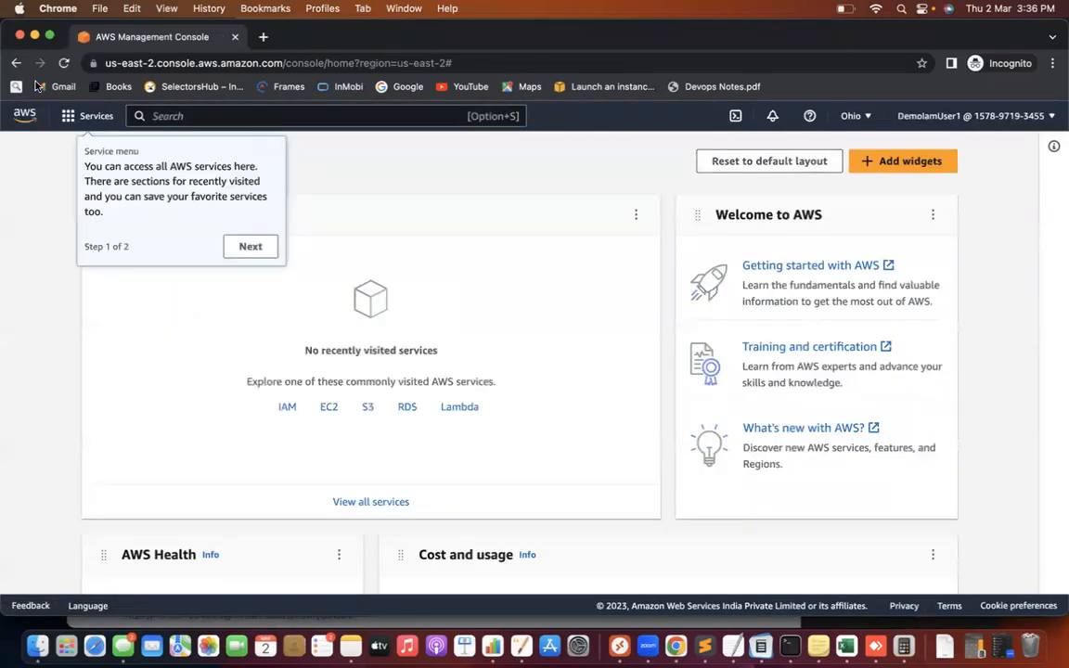
- Dismiss the Console Home welcome tour, Settings tip and Resource search tip
click(250, 247)
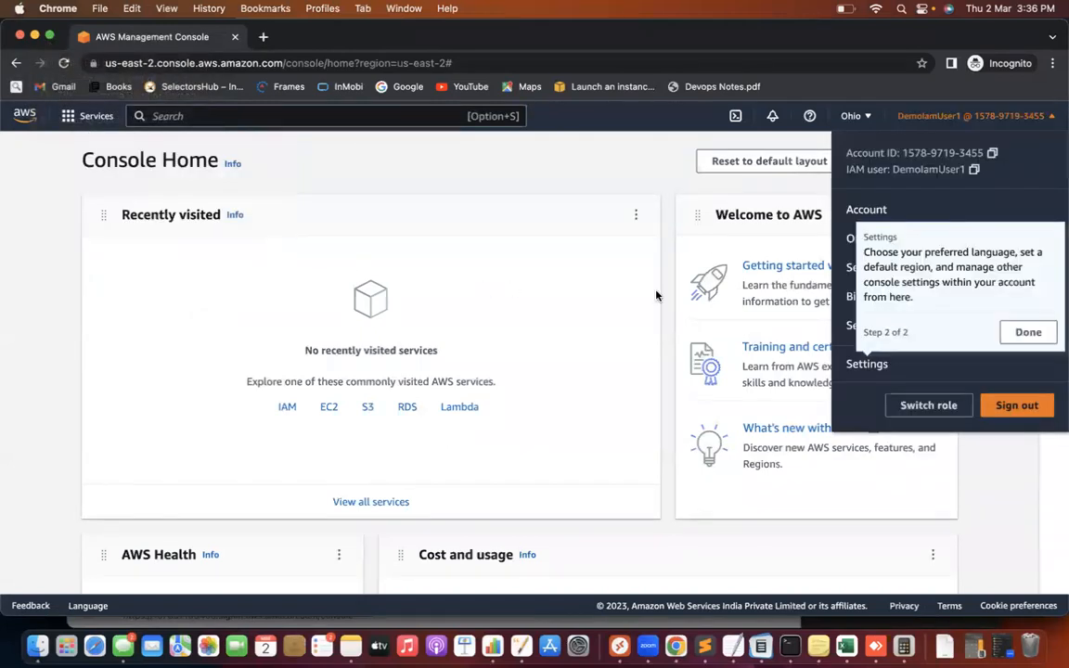
click(1029, 331)
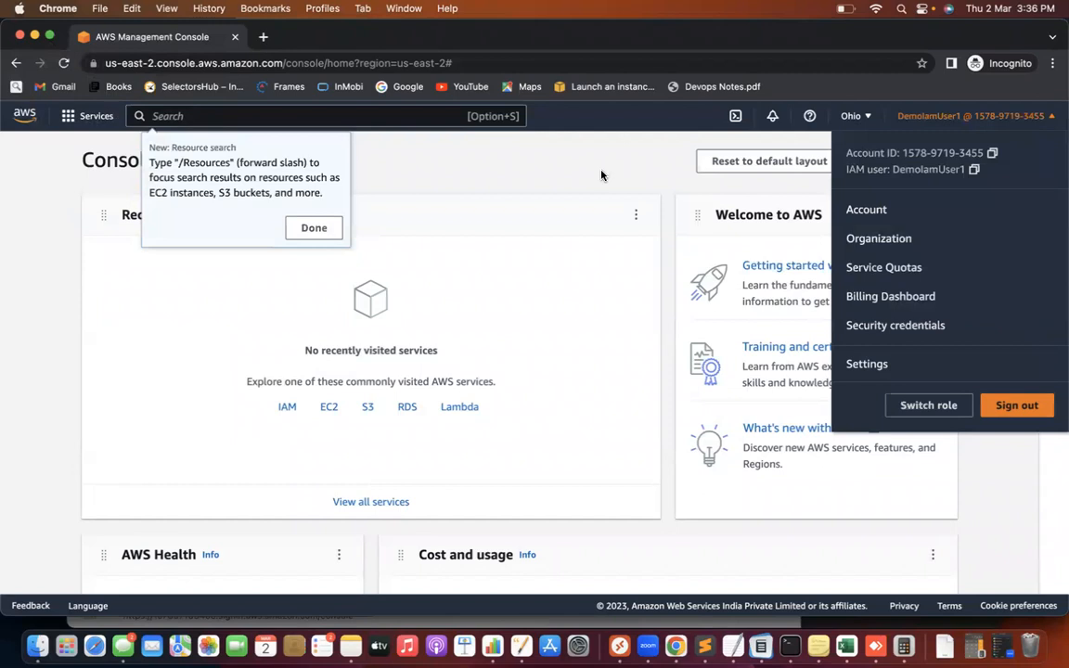
click(309, 230)
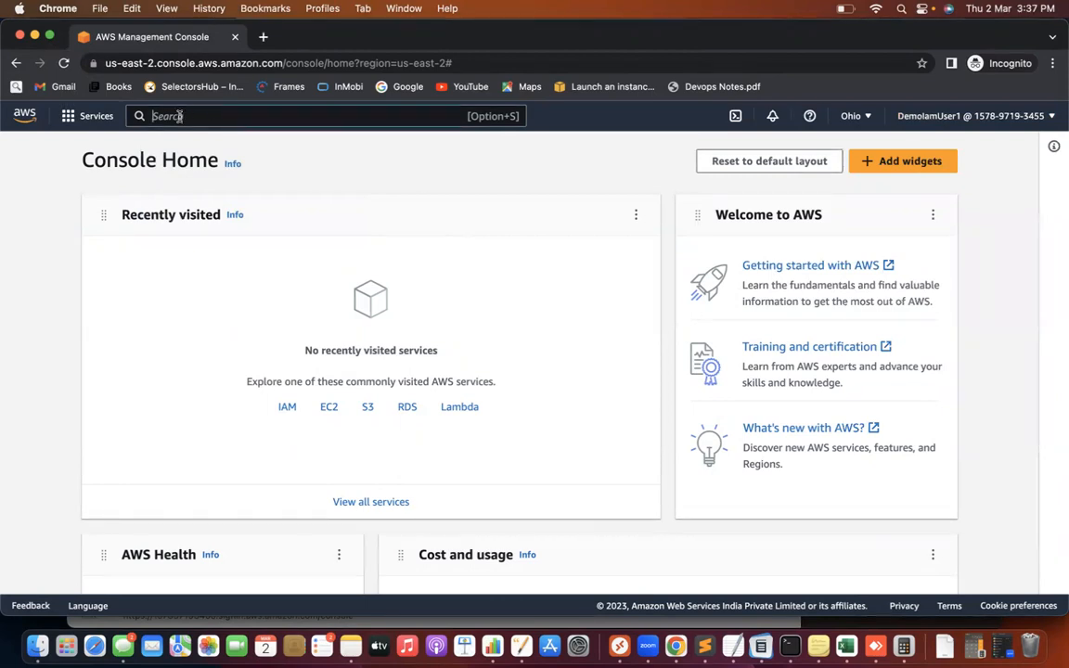
- Search the console for 'Ec2' and open the EC2 service dashboard
click(279, 116)
text(Ec2)
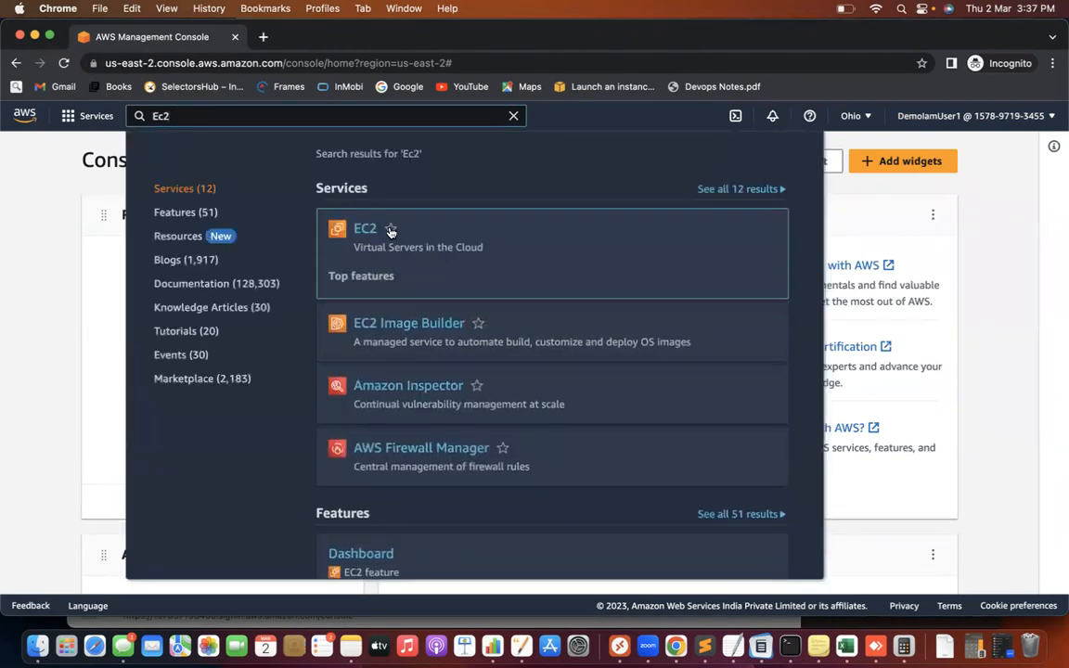
click(358, 232)
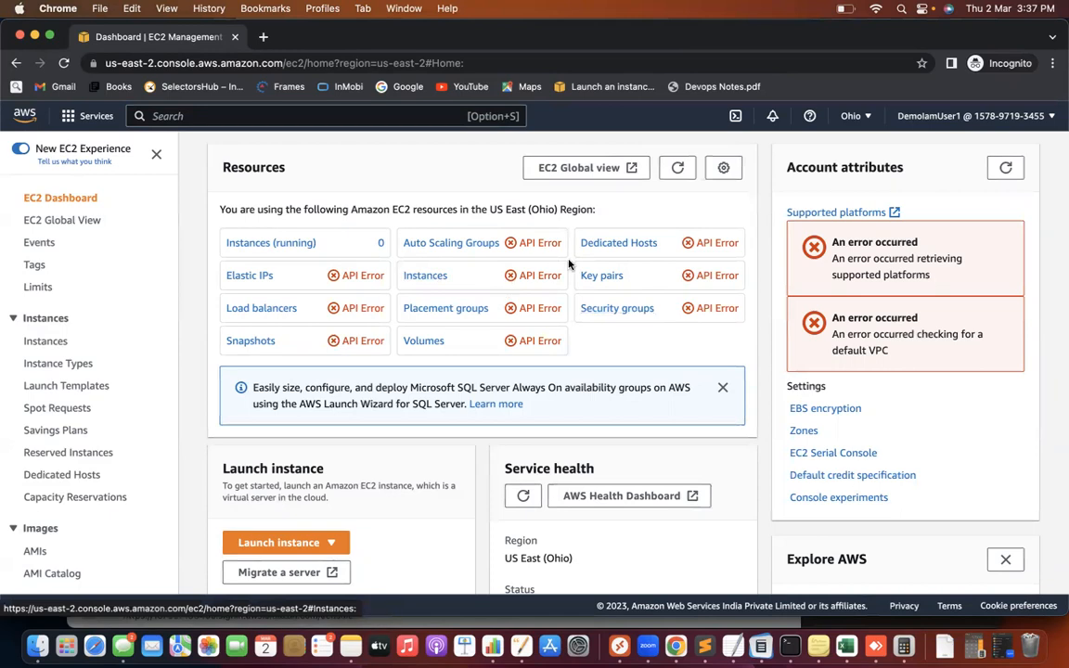
- Search for 'S3' and open the S3 service to view its buckets
click(256, 115)
text(S3)
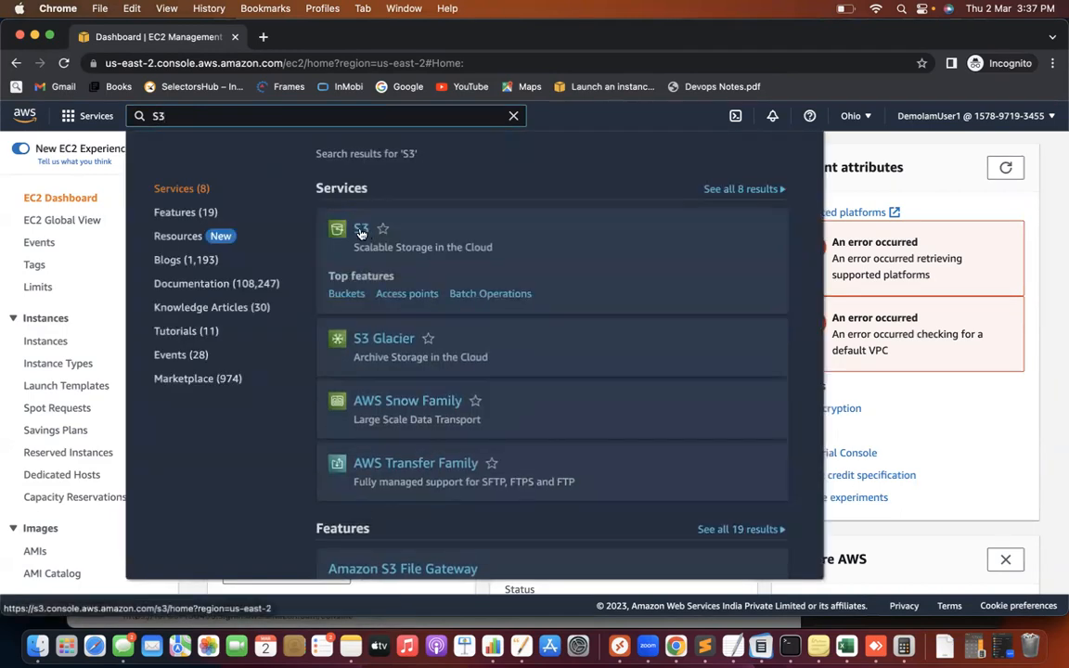
click(361, 232)
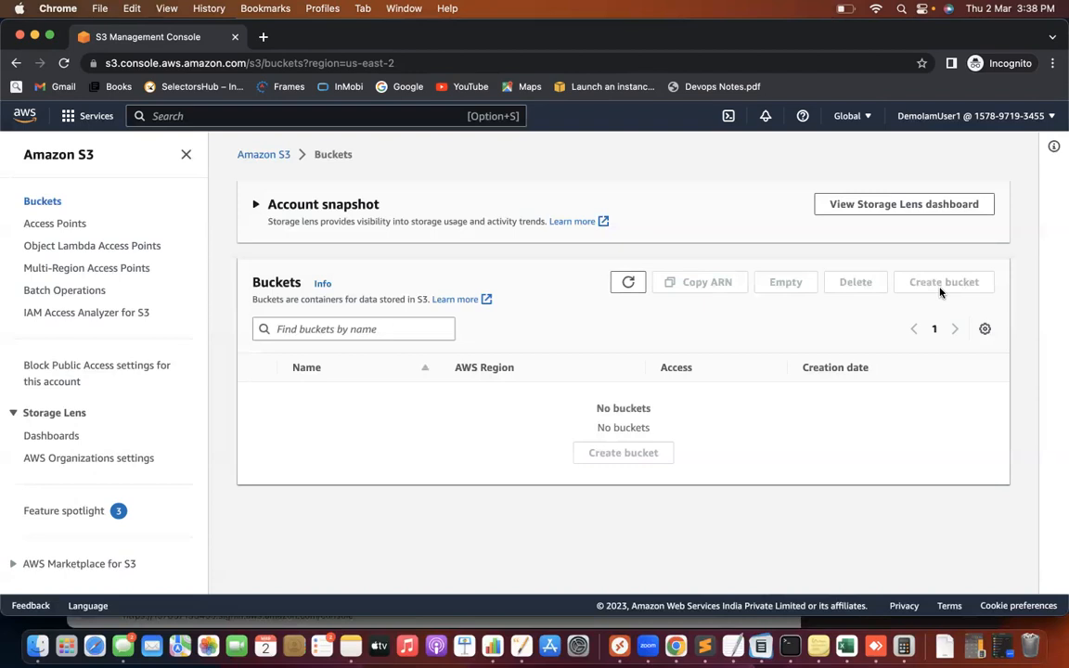
- Search for 'VPC' and open the VPC service dashboard
click(188, 114)
text(VPC)
click(362, 231)
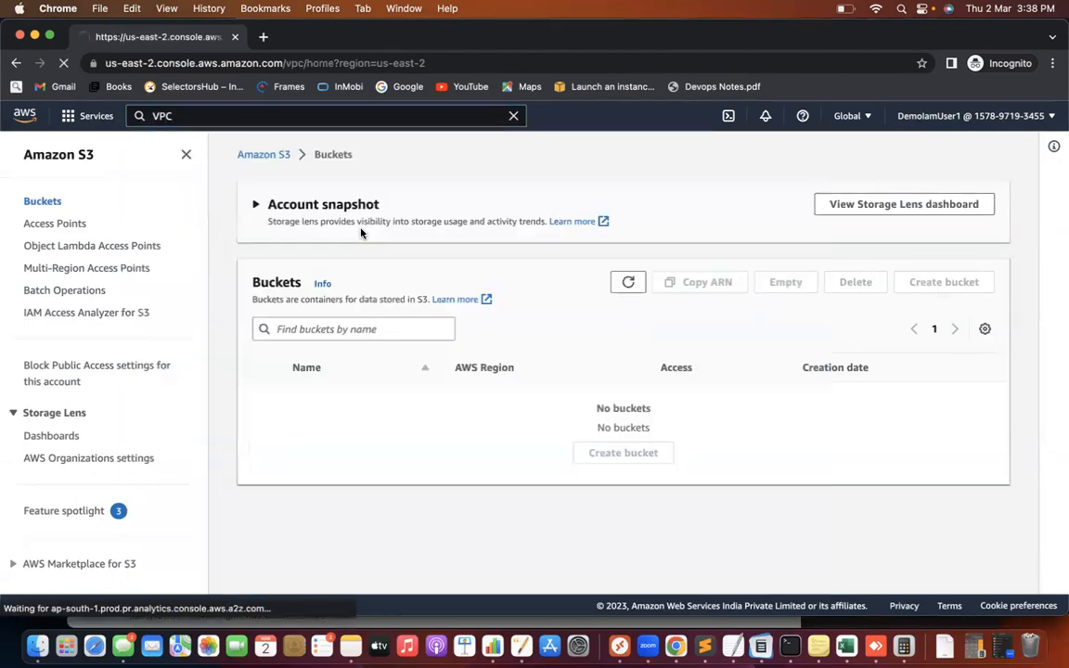
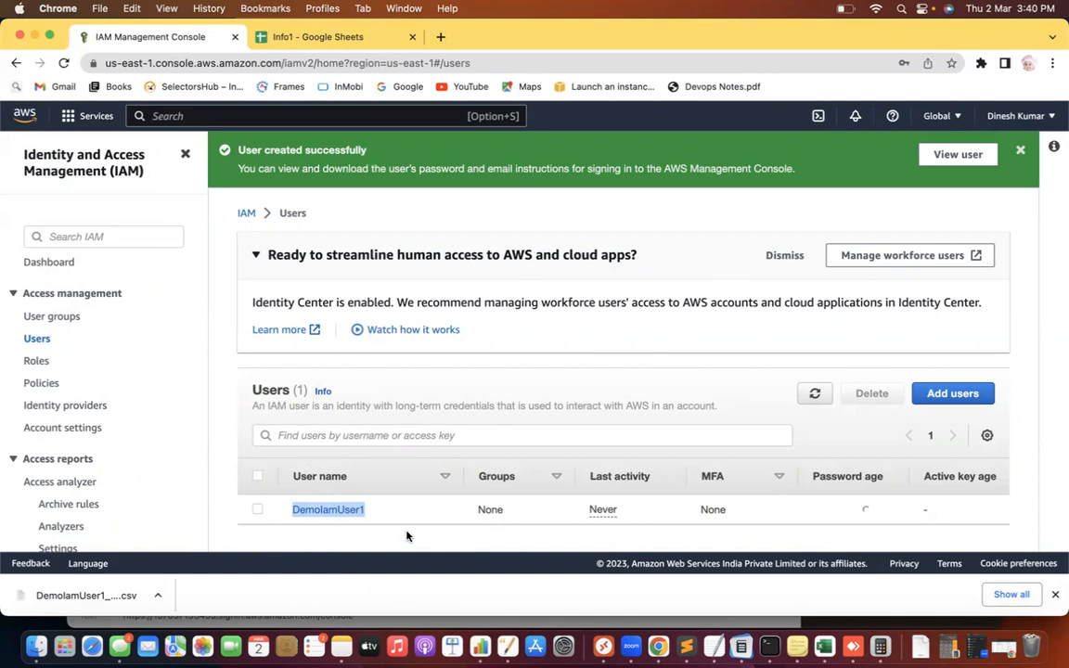
- Open CloudShell in a new browser tab and dismiss its welcome dialog
right_click(819, 115)
click(835, 117)
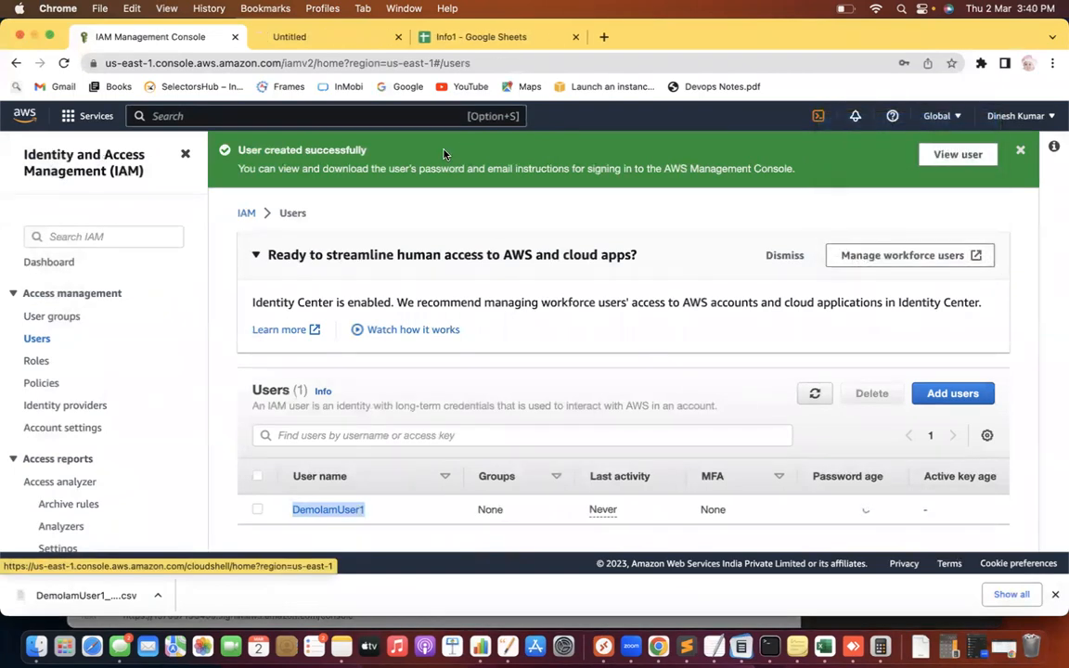
click(297, 39)
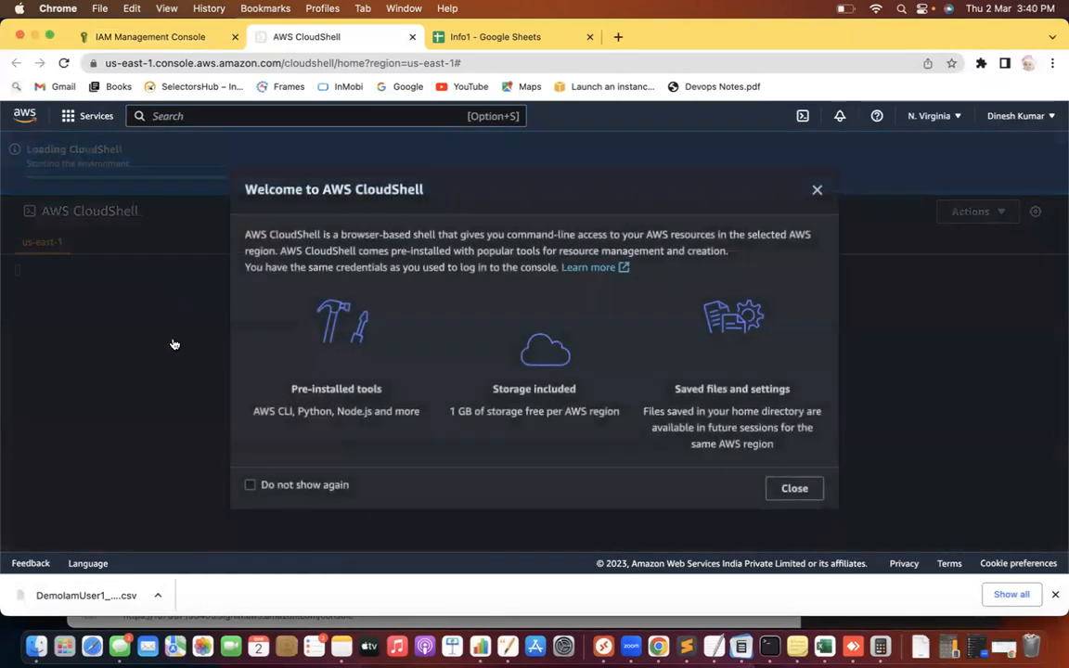
click(803, 492)
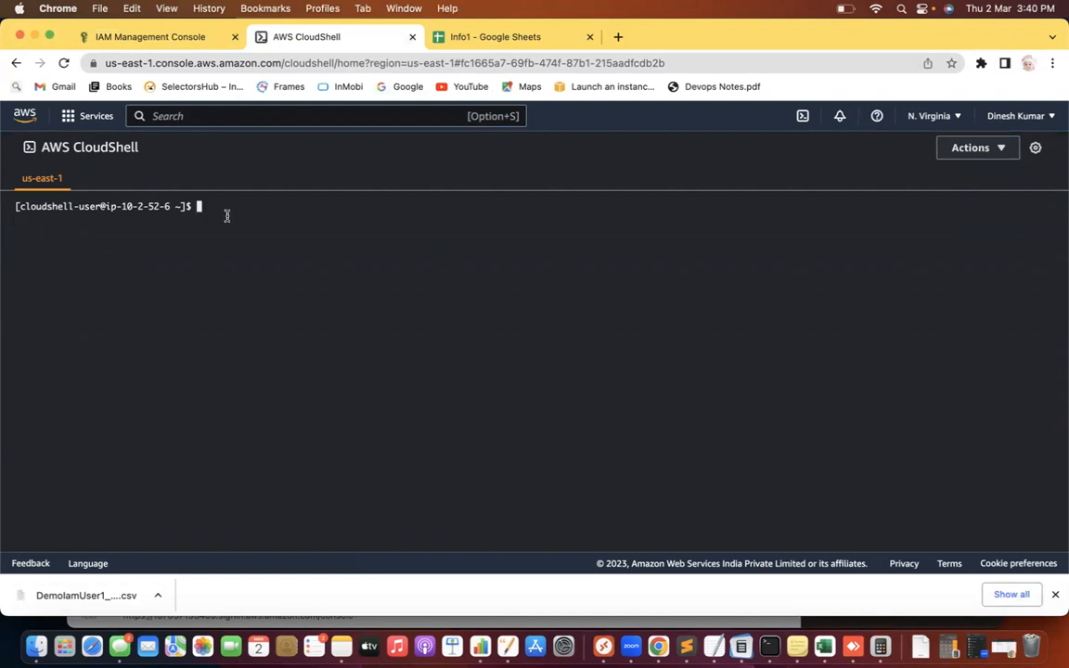
- Run aws iam create-user for DemoIamUser2 and select the returned JSON
text(aws iam create-user --user-name)
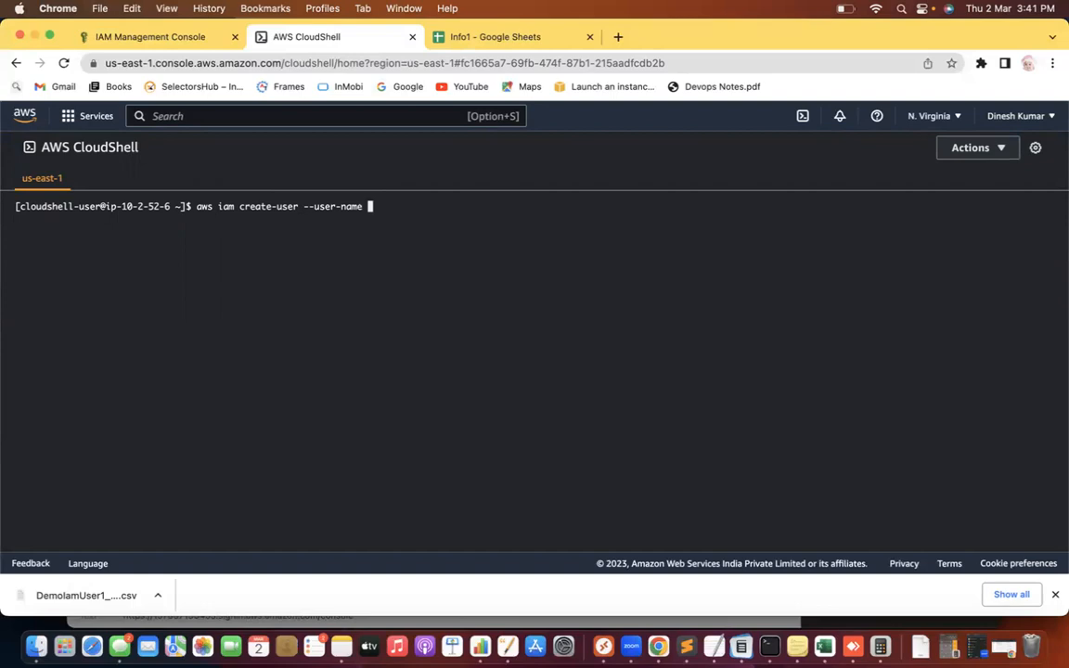
text( IamUser)
key(BackSpace)
key(BackSpace)
key(BackSpace)
key(BackSpace)
key(BackSpace)
key(BackSpace)
text(DemoIamUser2)
key(Return)
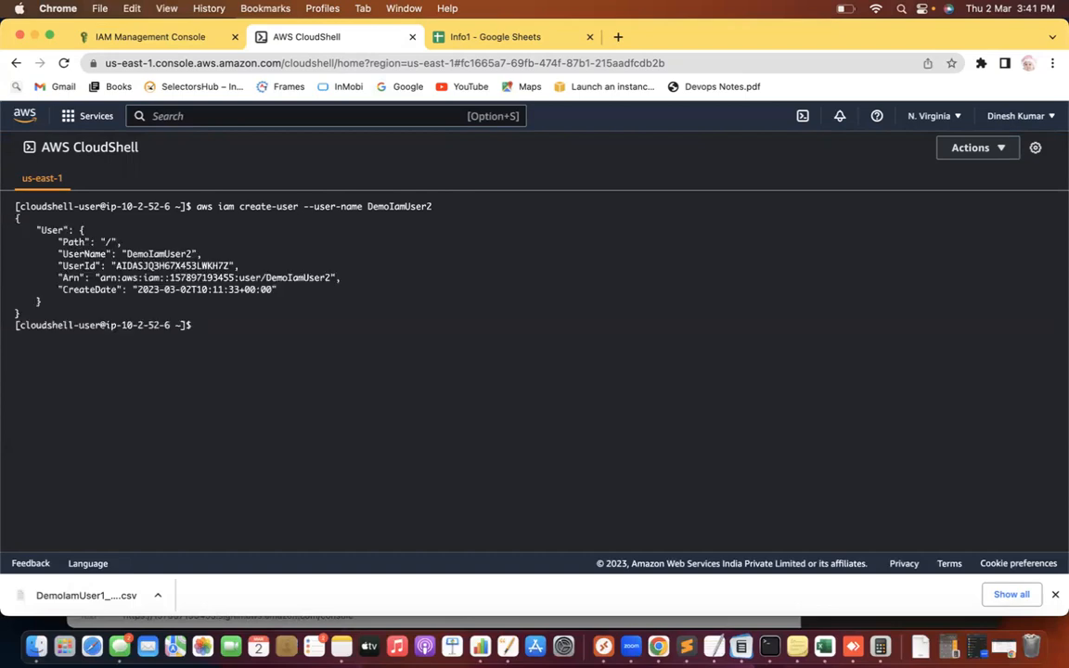
drag(16, 218, 52, 314)
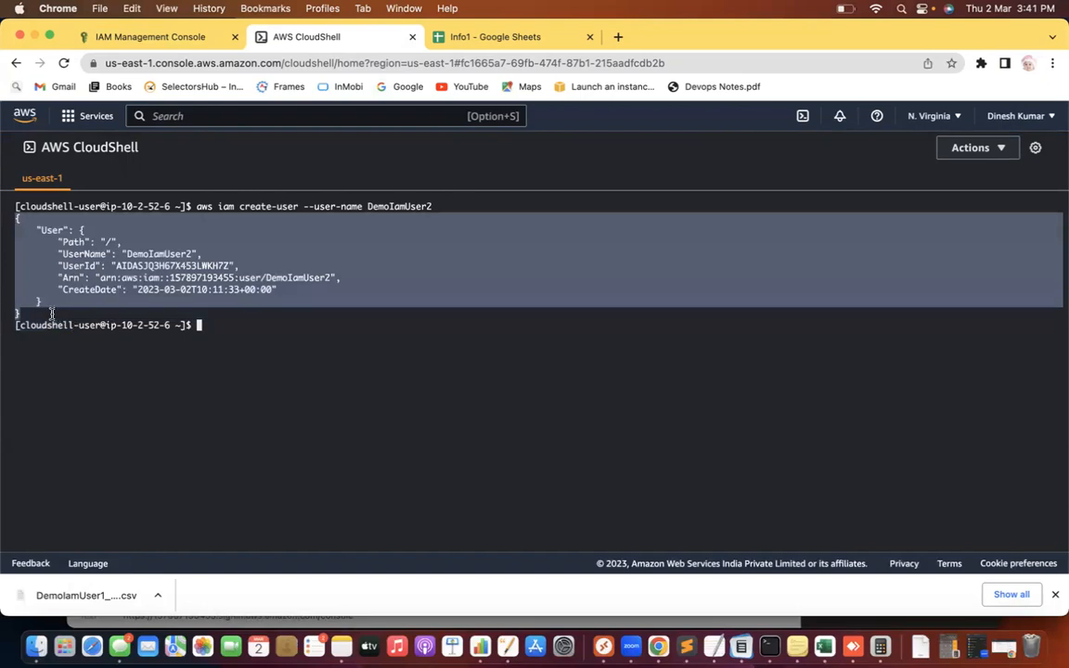
- Reload the IAM Users page so DemoIamUser2 appears in the list
click(183, 42)
click(377, 63)
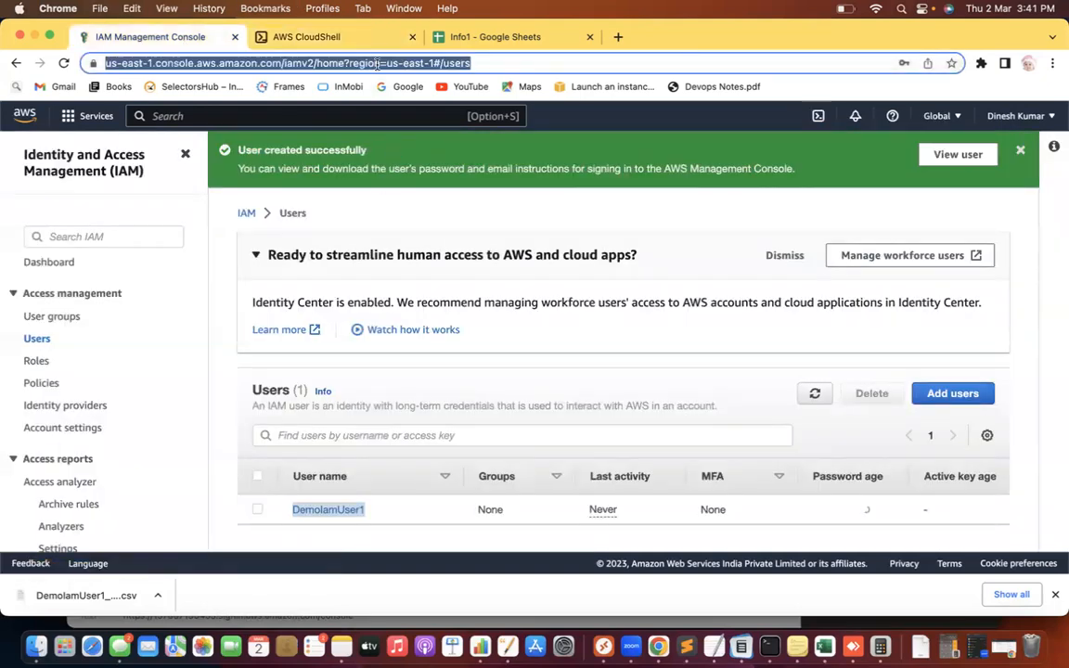
key(Return)
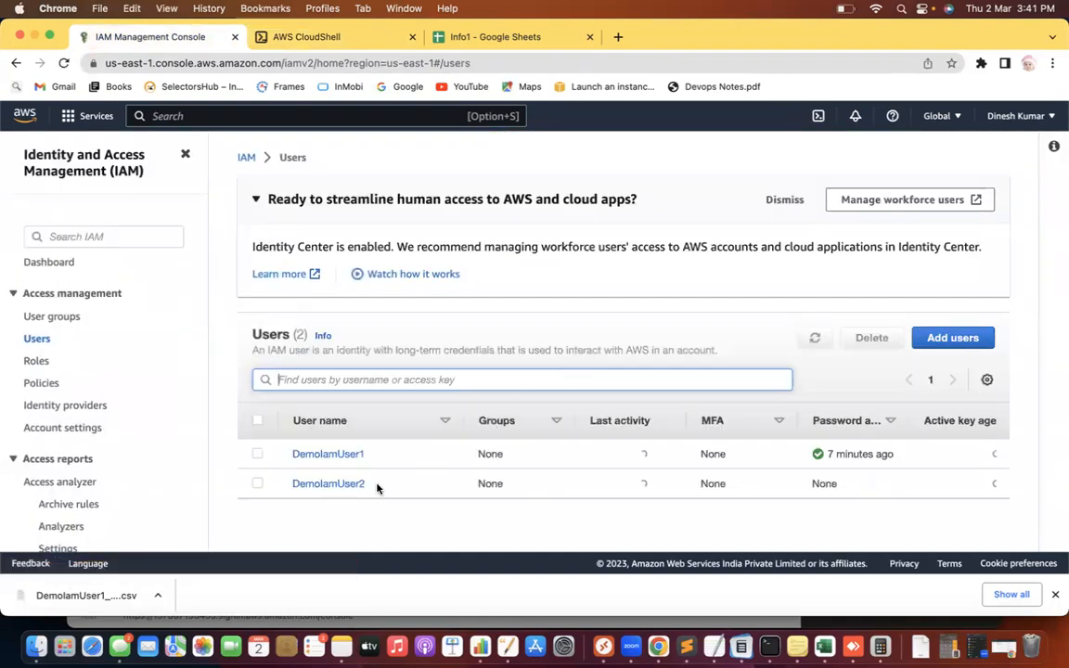
drag(371, 485, 292, 485)
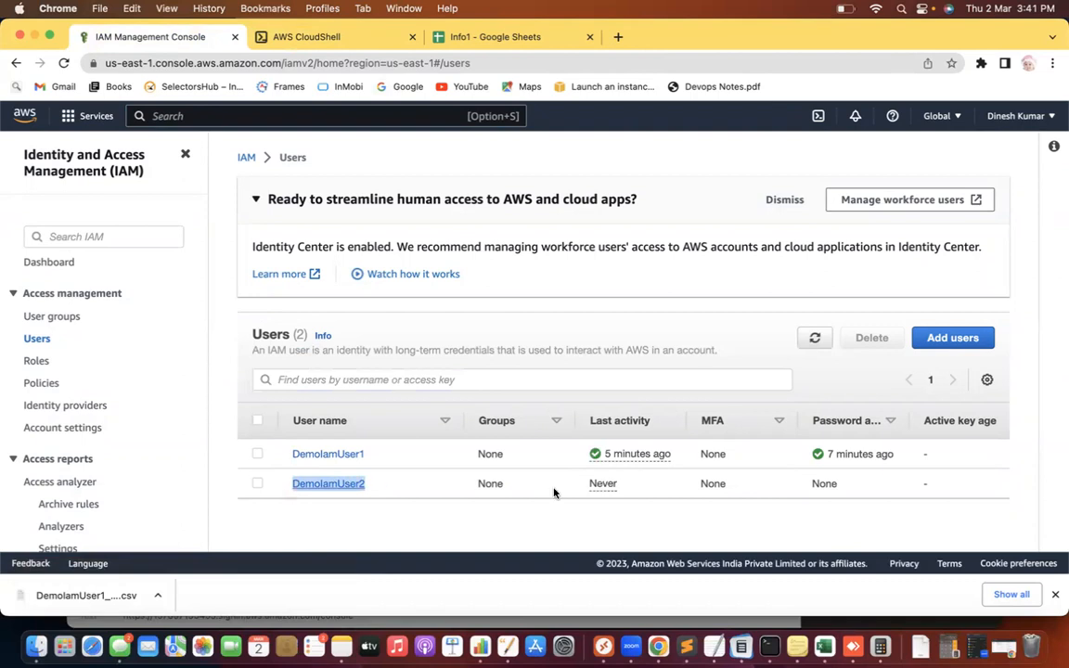
click(603, 517)
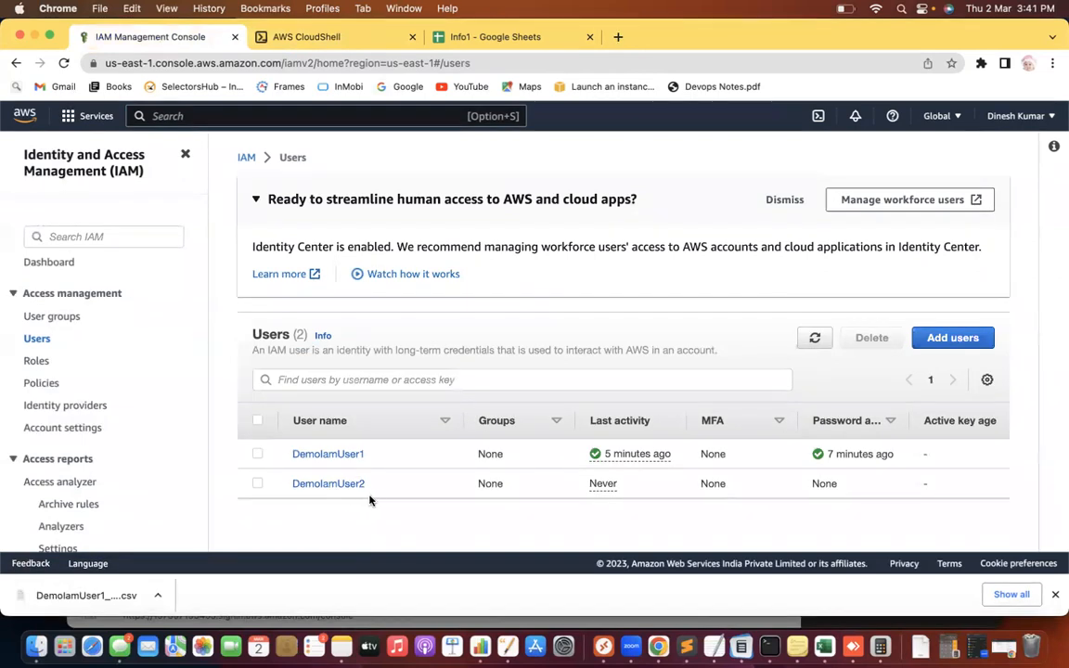
- Open a new incognito window, minimize it, and highlight both demo user names
click(1053, 63)
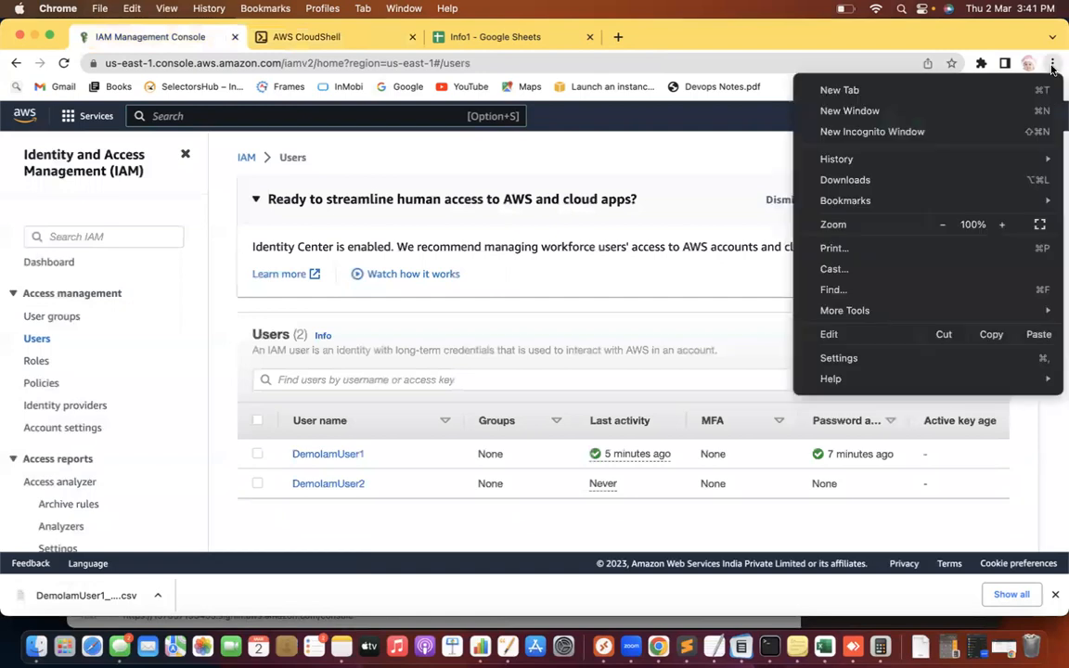
click(926, 133)
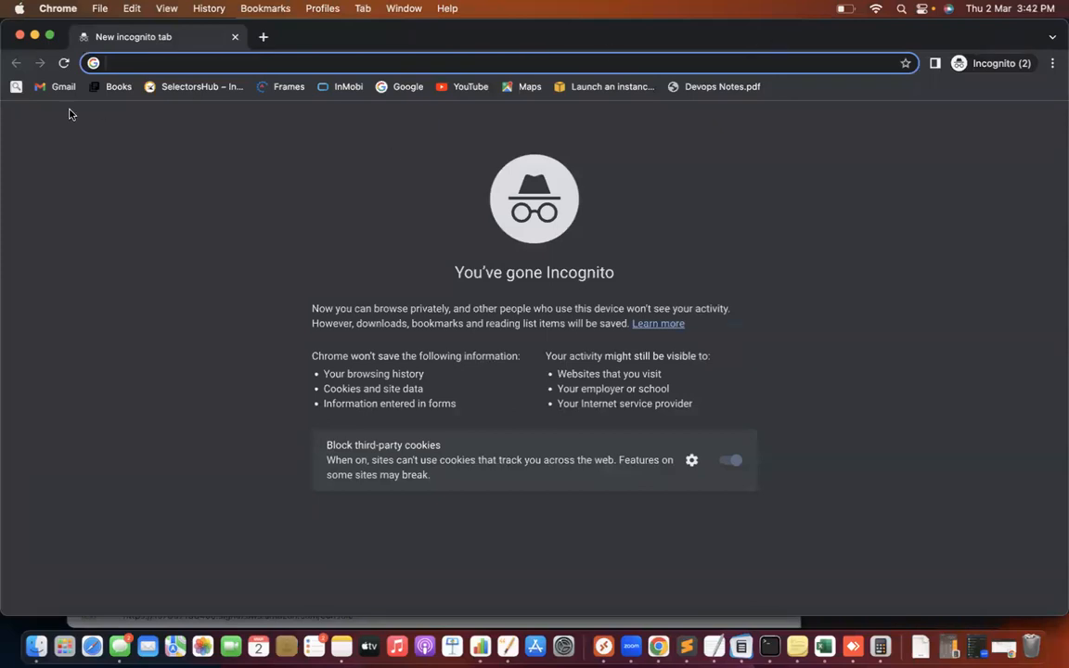
click(35, 38)
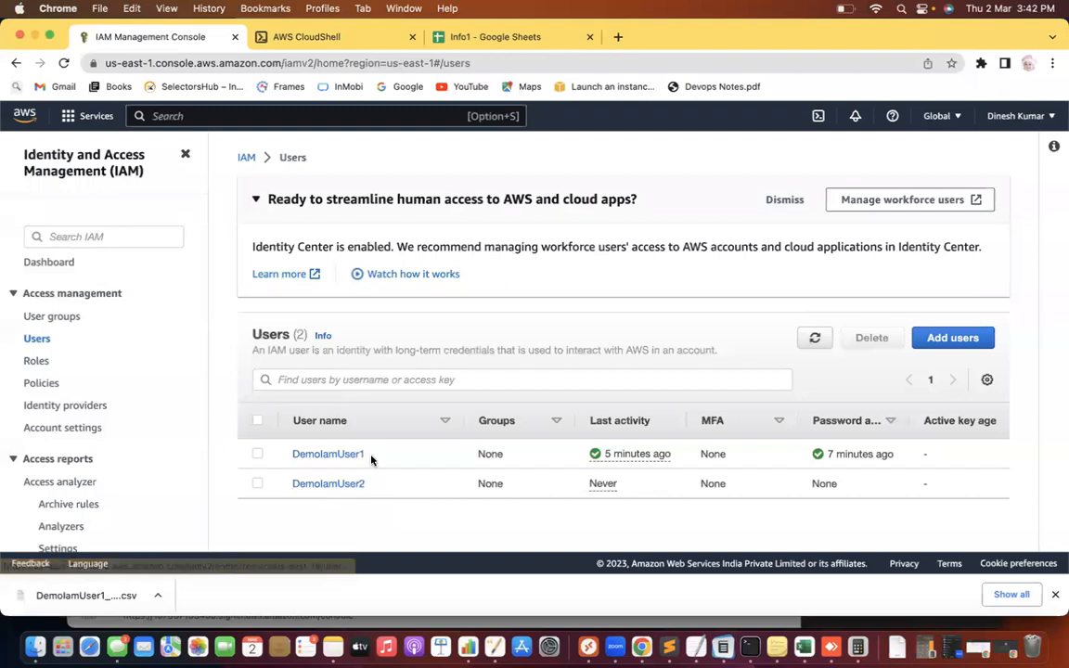
drag(369, 456, 294, 456)
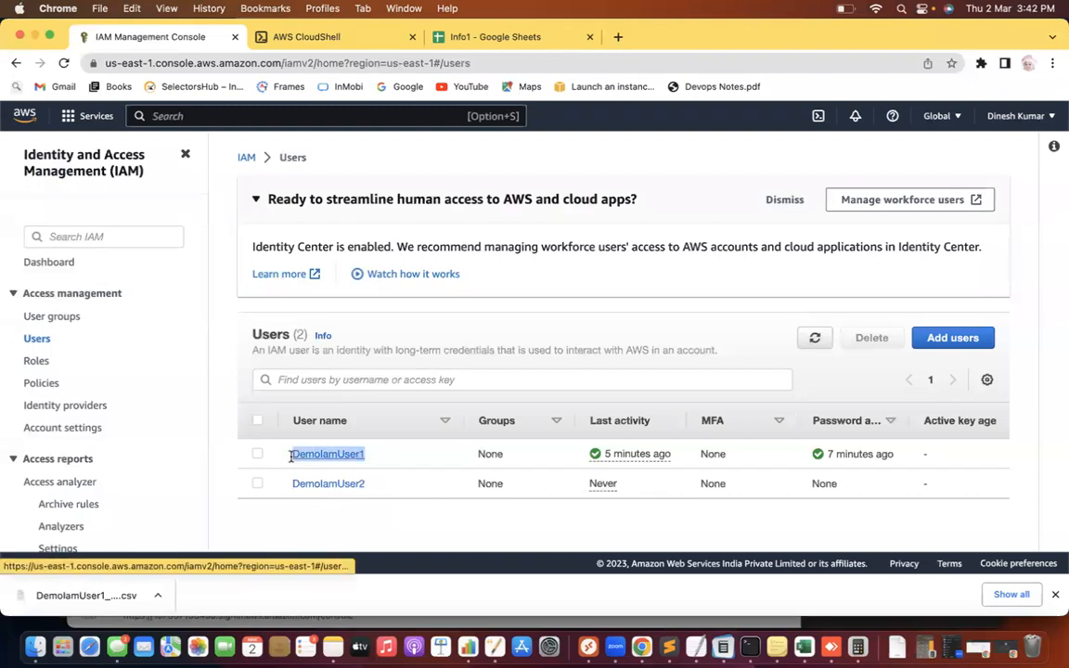
drag(399, 486, 287, 489)
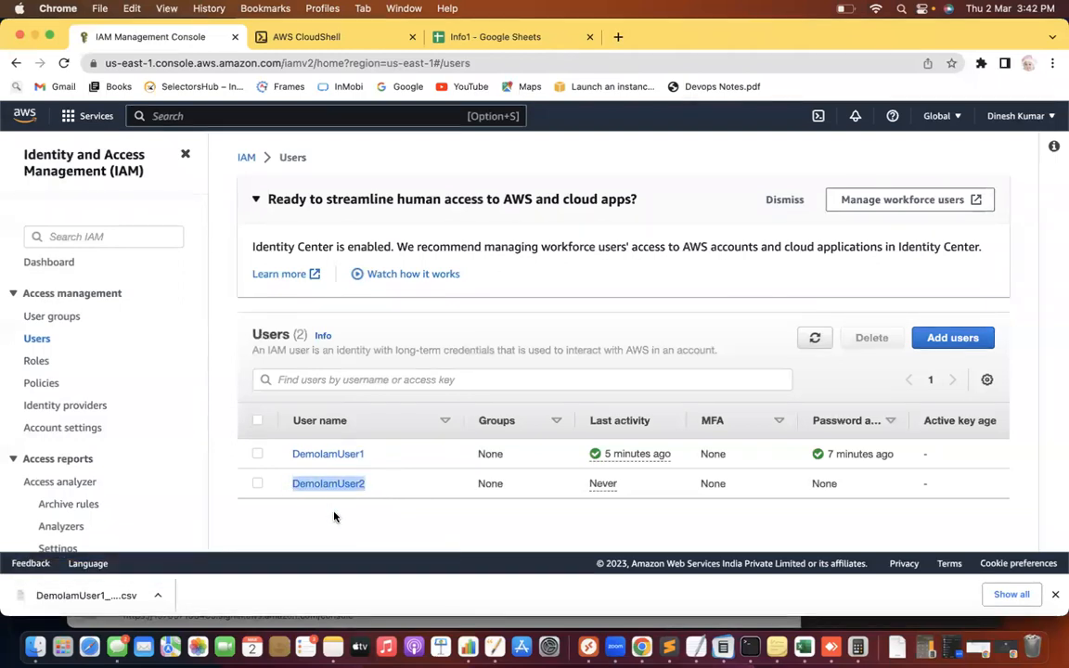
- Open DemoIamUser2's security credentials and copy the console sign-in link
click(328, 485)
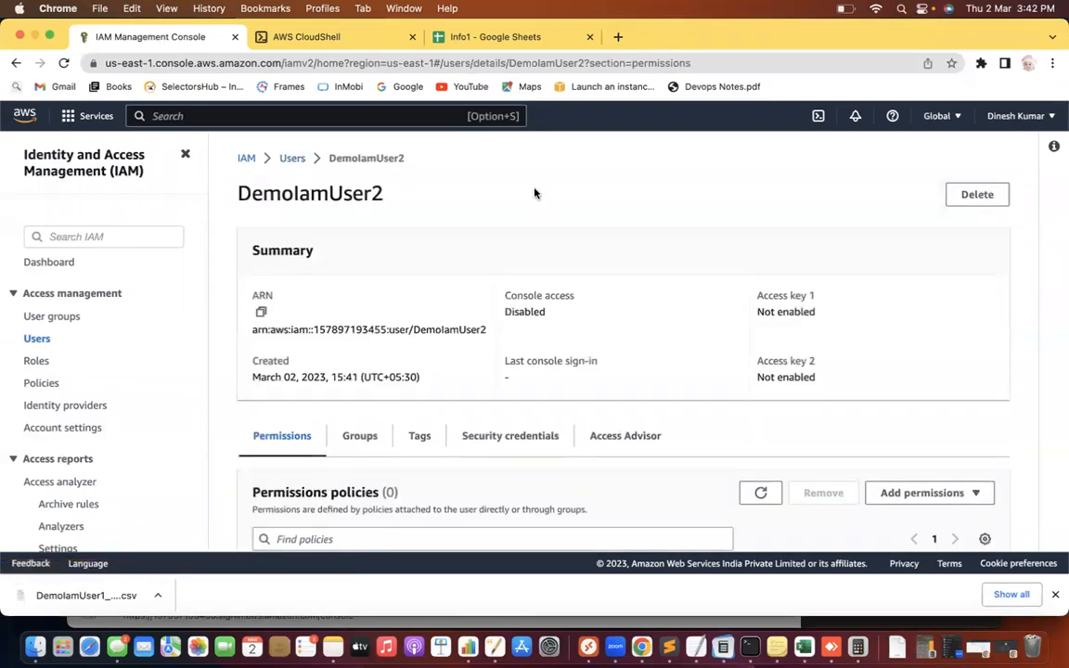
scroll(533, 193, down, 3)
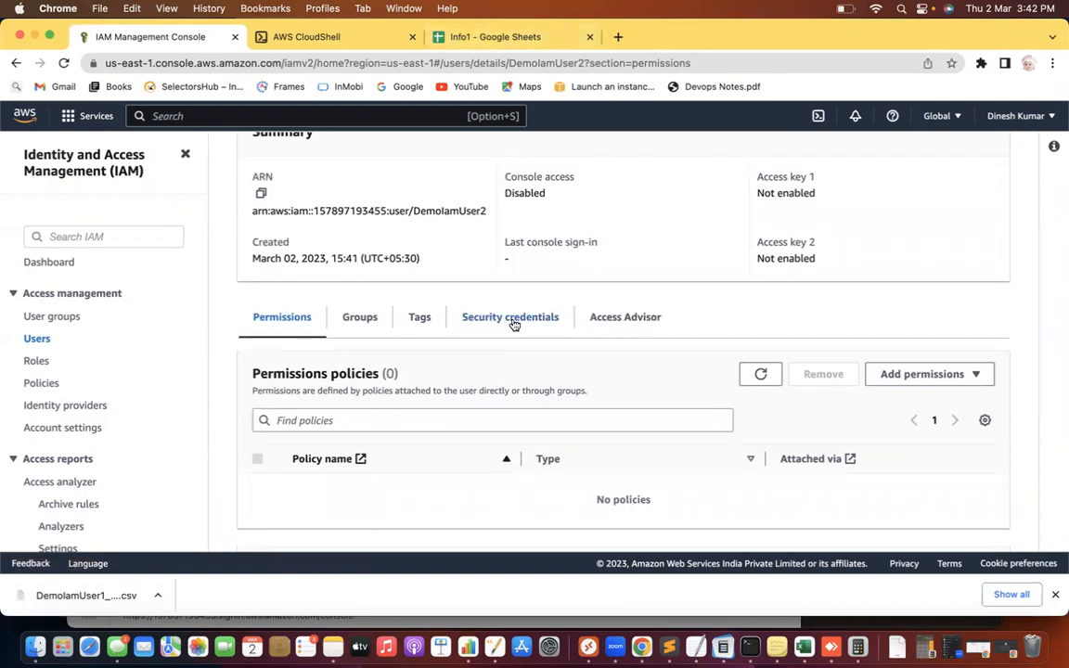
click(513, 320)
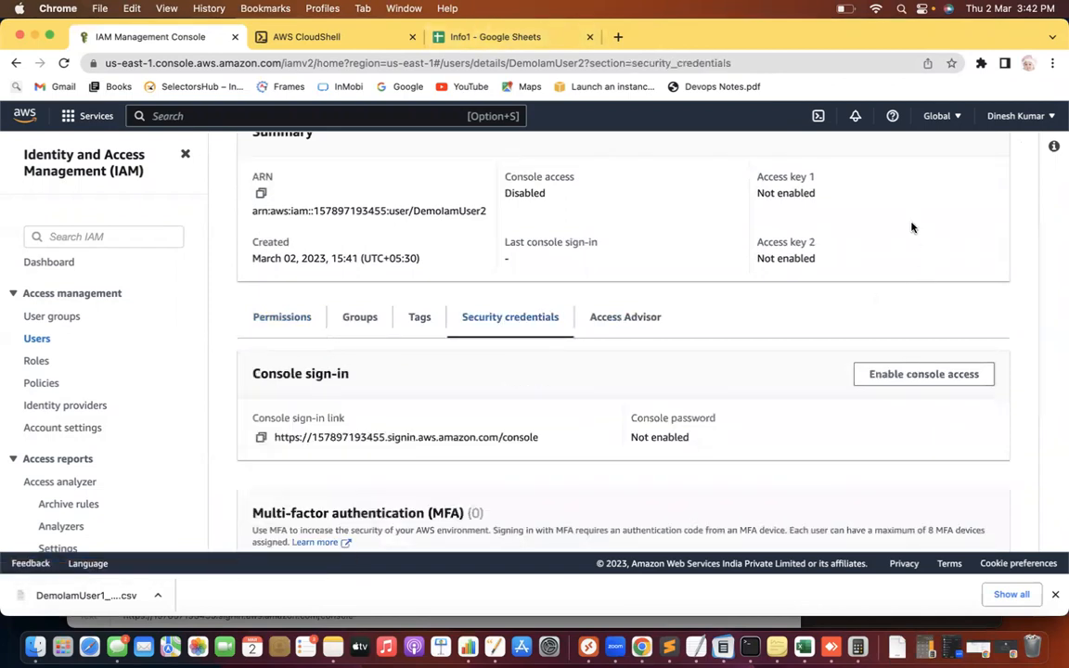
scroll(911, 228, down, 2)
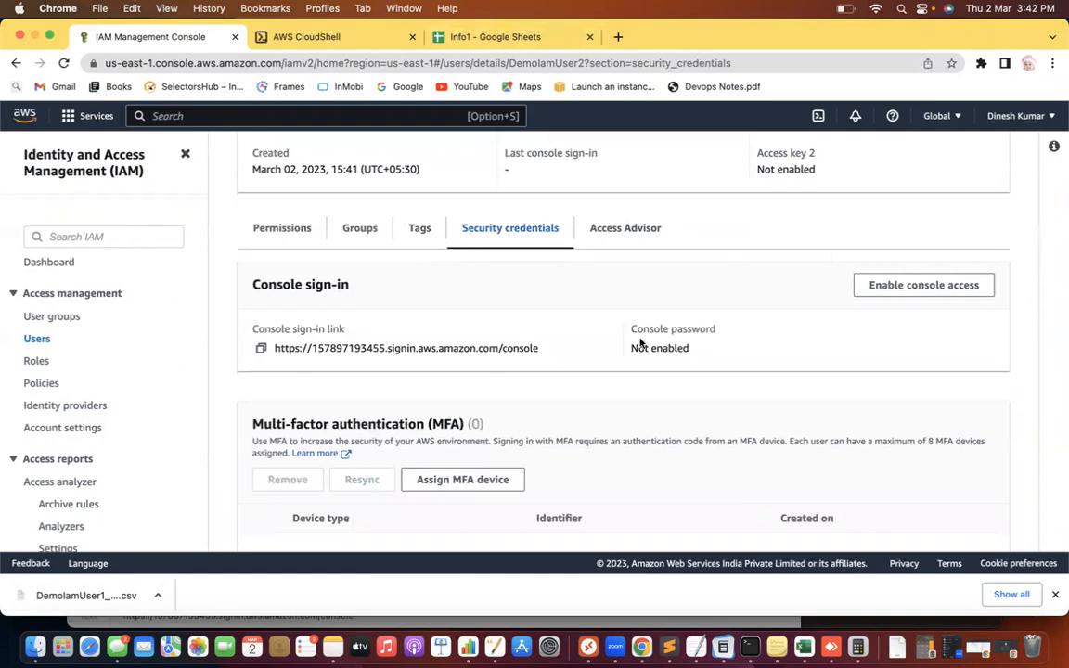
drag(624, 331, 732, 332)
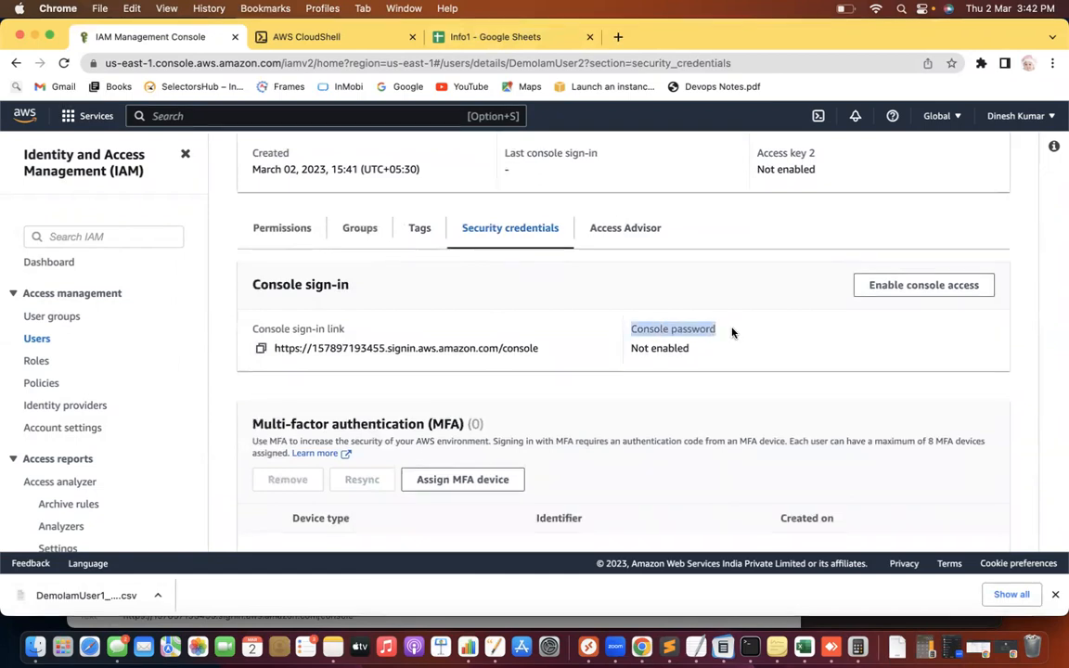
drag(543, 350, 273, 353)
key(super+c)
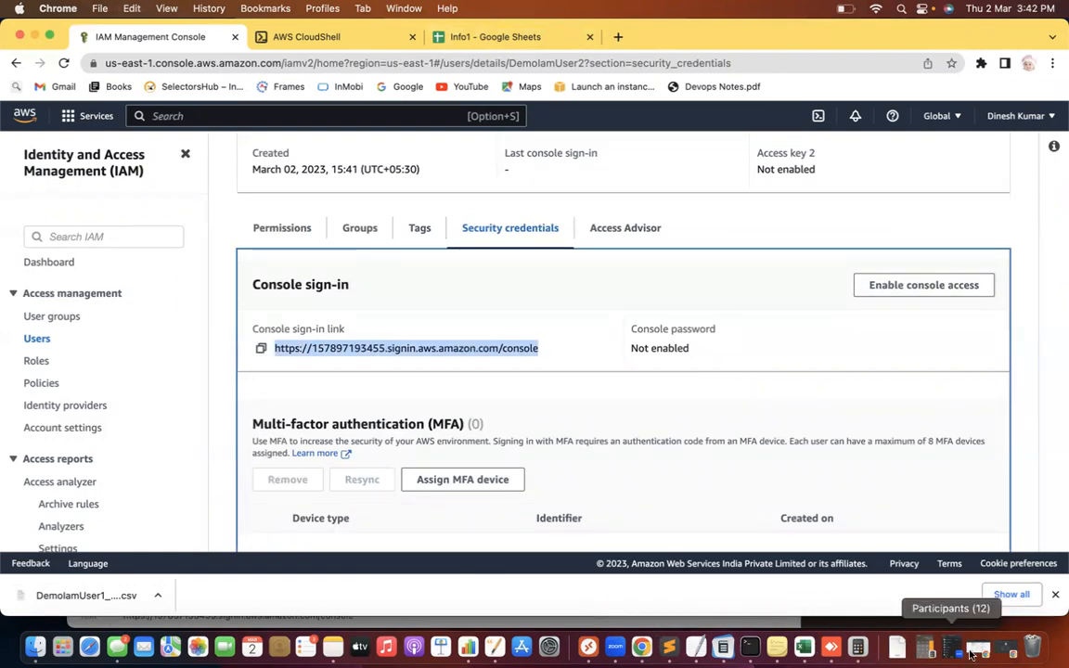
- Load the sign-in link in the incognito window, enter the DemoIamUser2 user name, then minimize it
click(1004, 649)
key(super+v)
key(Return)
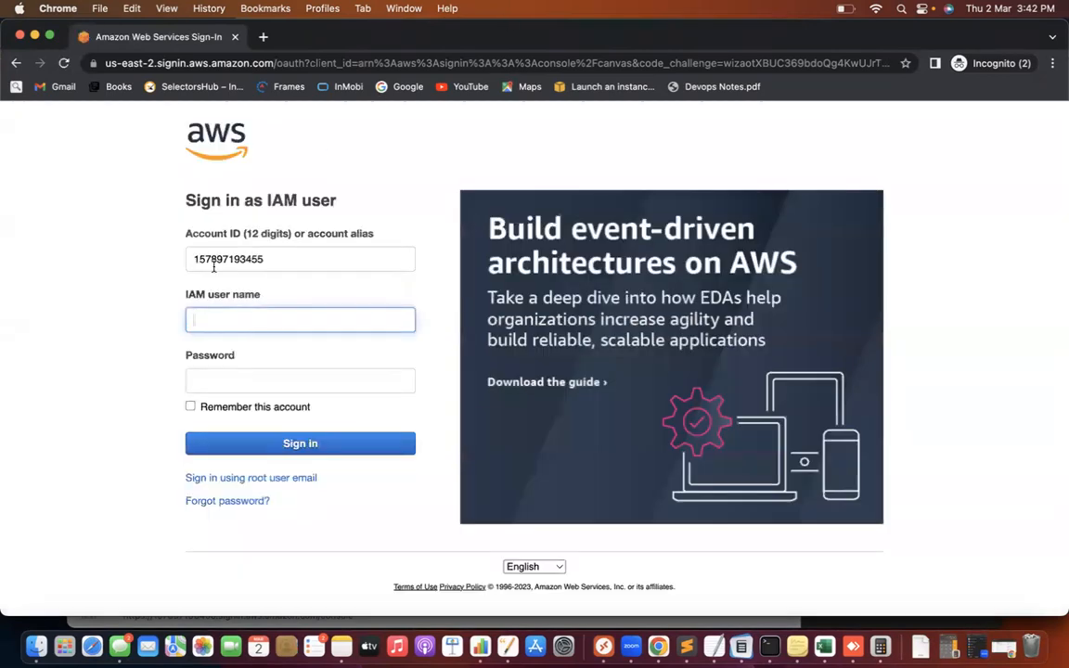
text(DemoIamUser2)
click(249, 372)
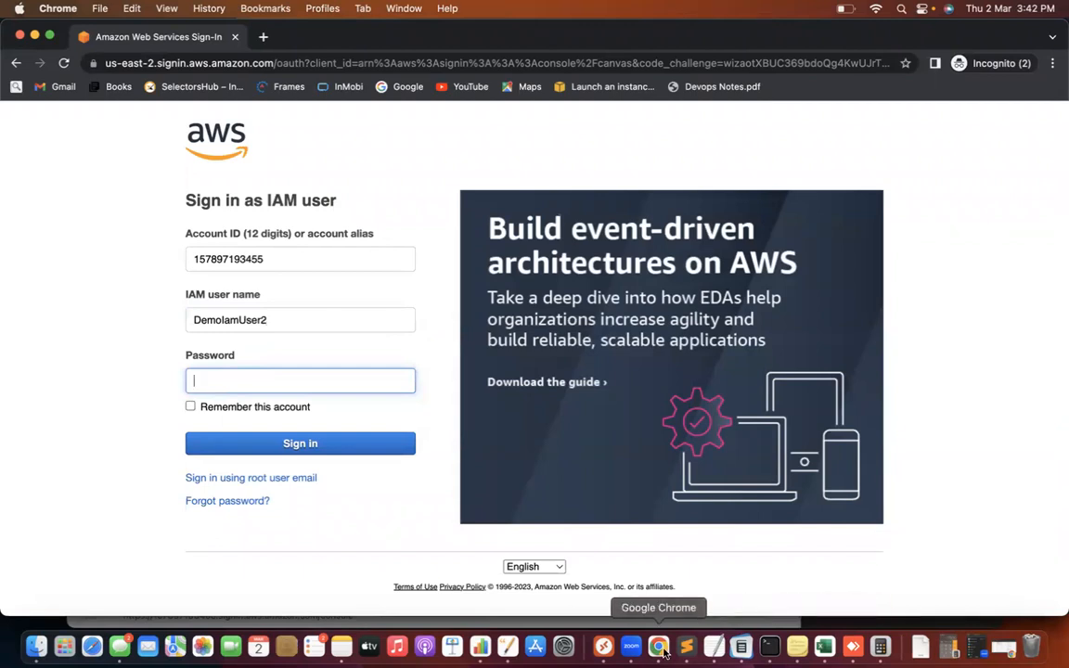
key(super+Tab)
key(super+shift+Tab)
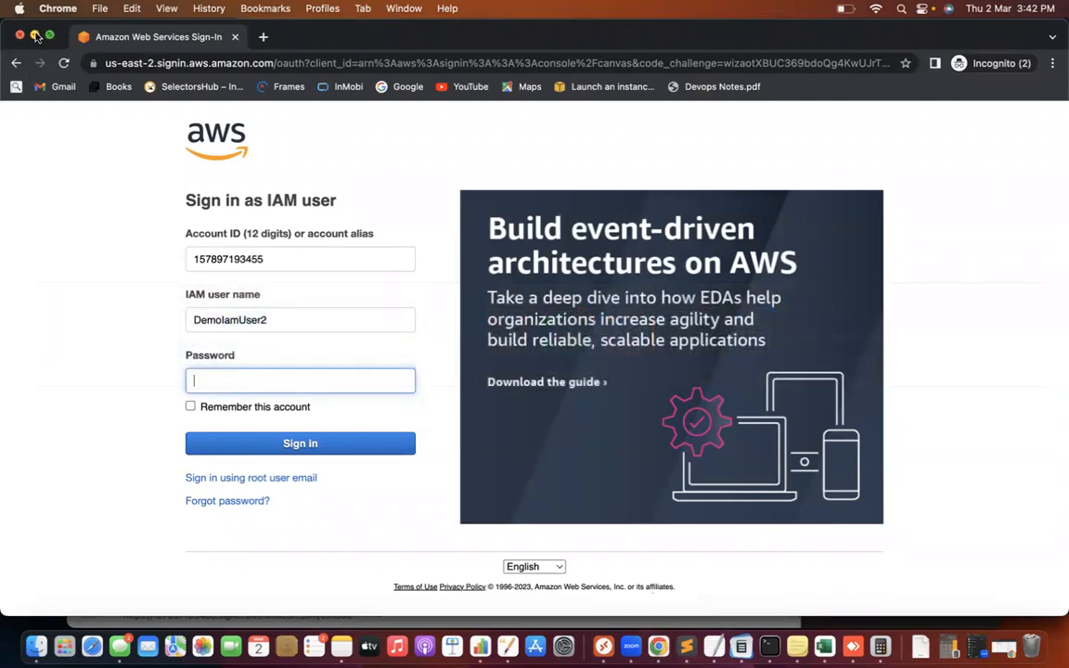
click(35, 36)
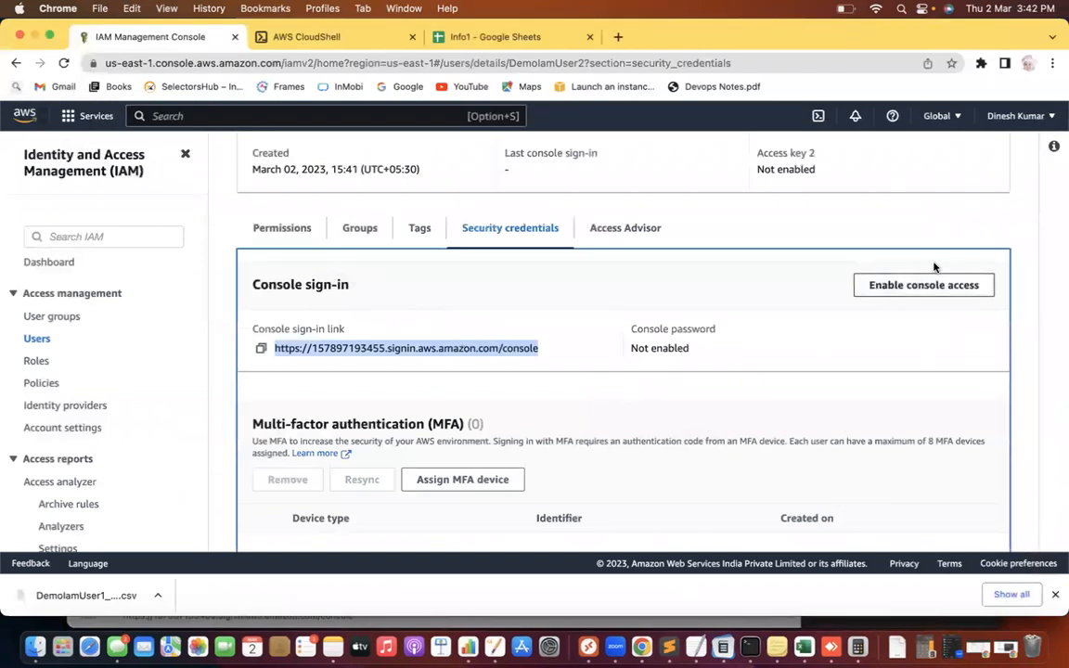
- Enable DemoIamUser2's console access with a custom password and enter that password on the incognito sign-in page
click(880, 285)
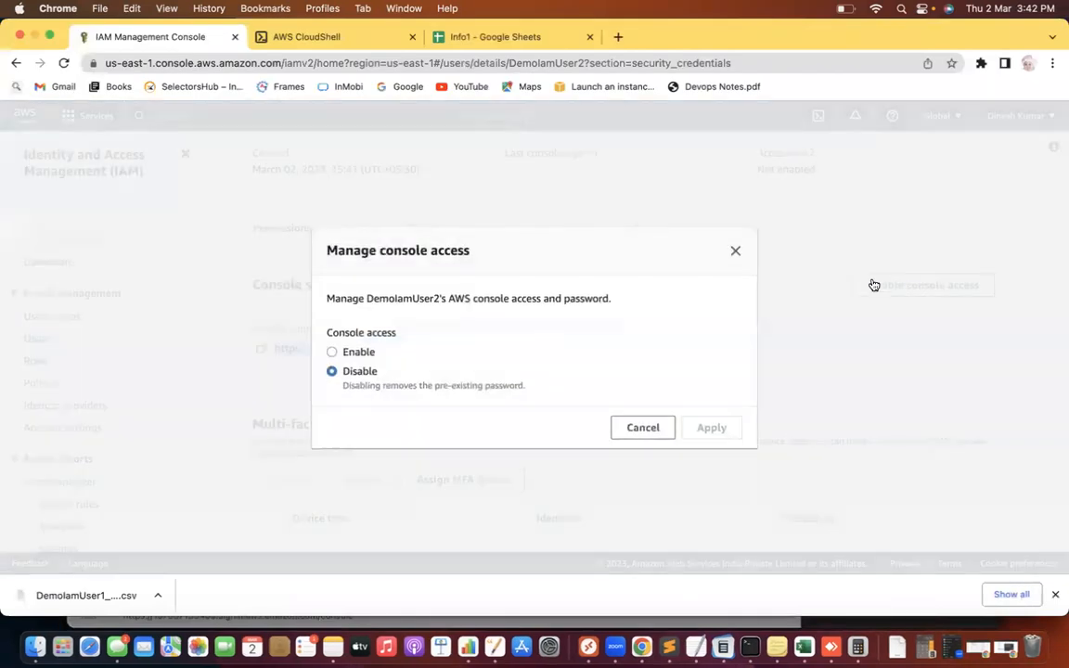
click(331, 351)
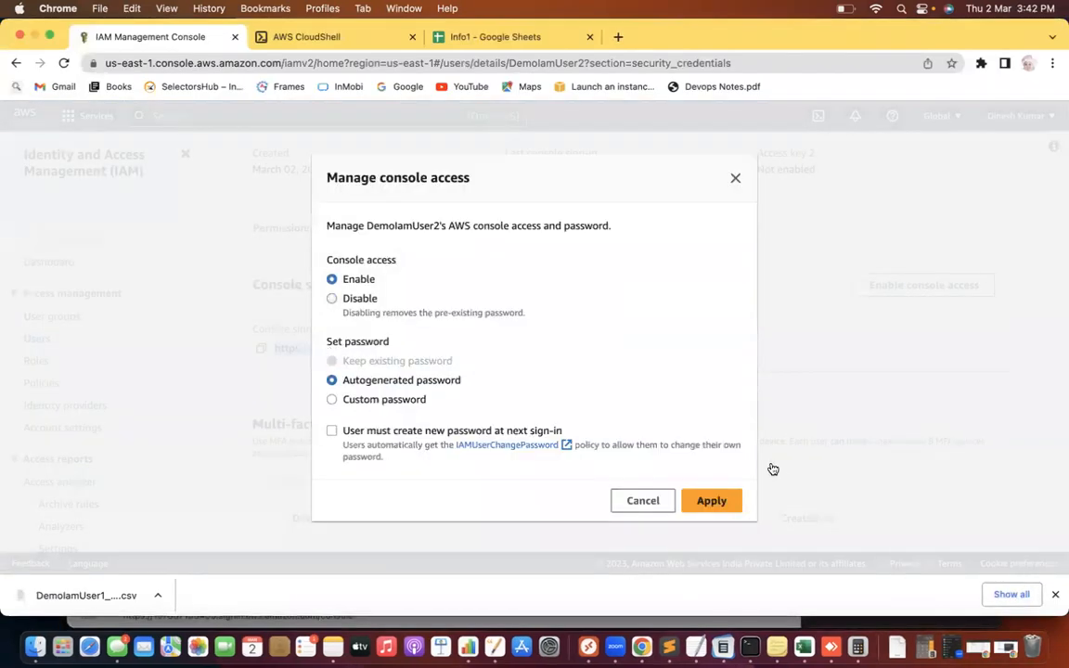
click(332, 402)
click(362, 373)
text(P•••••••)
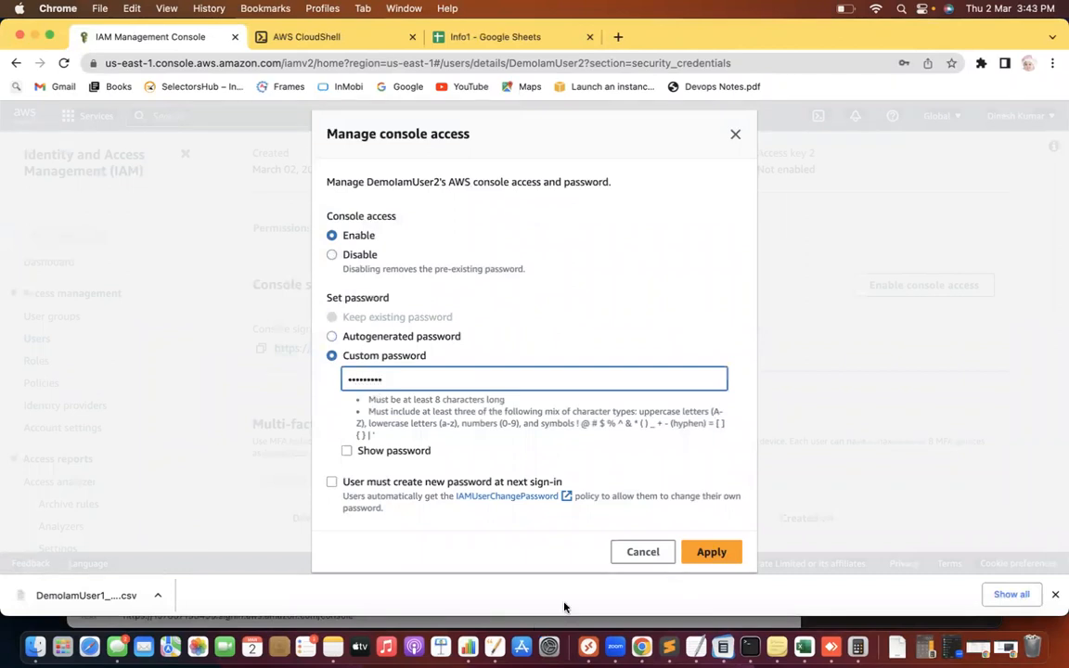
click(706, 557)
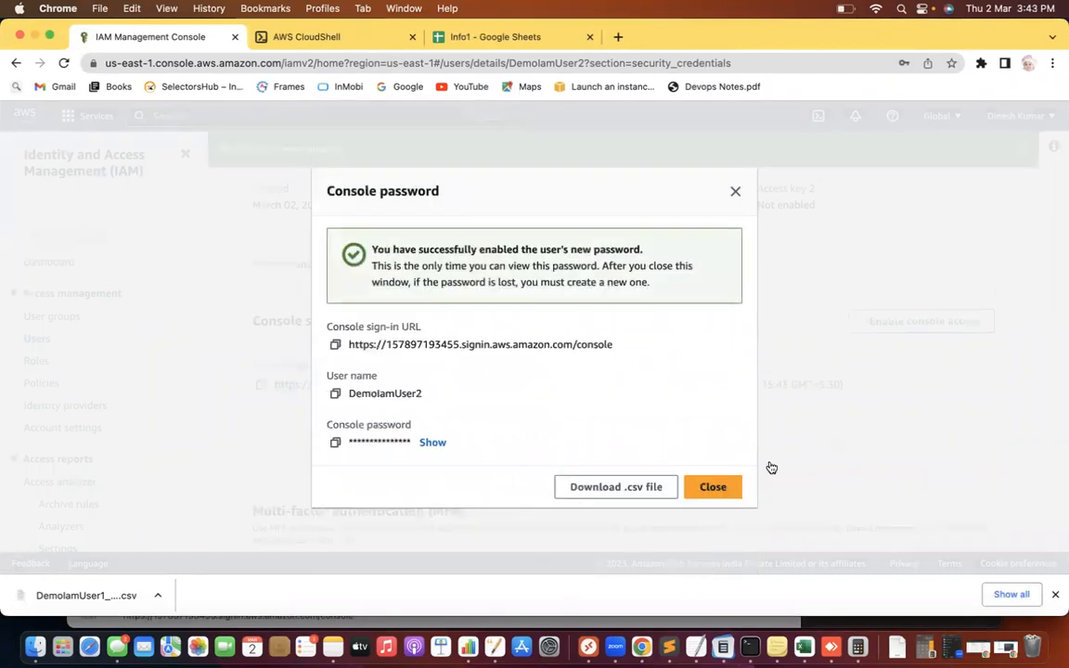
click(721, 489)
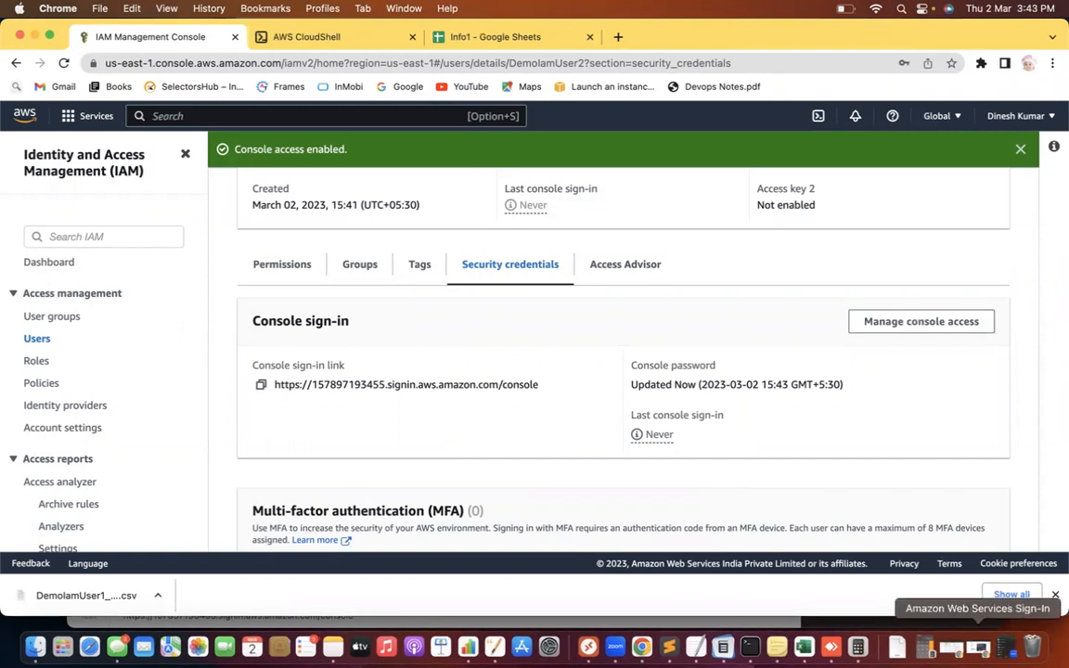
click(1002, 647)
text(•••••)
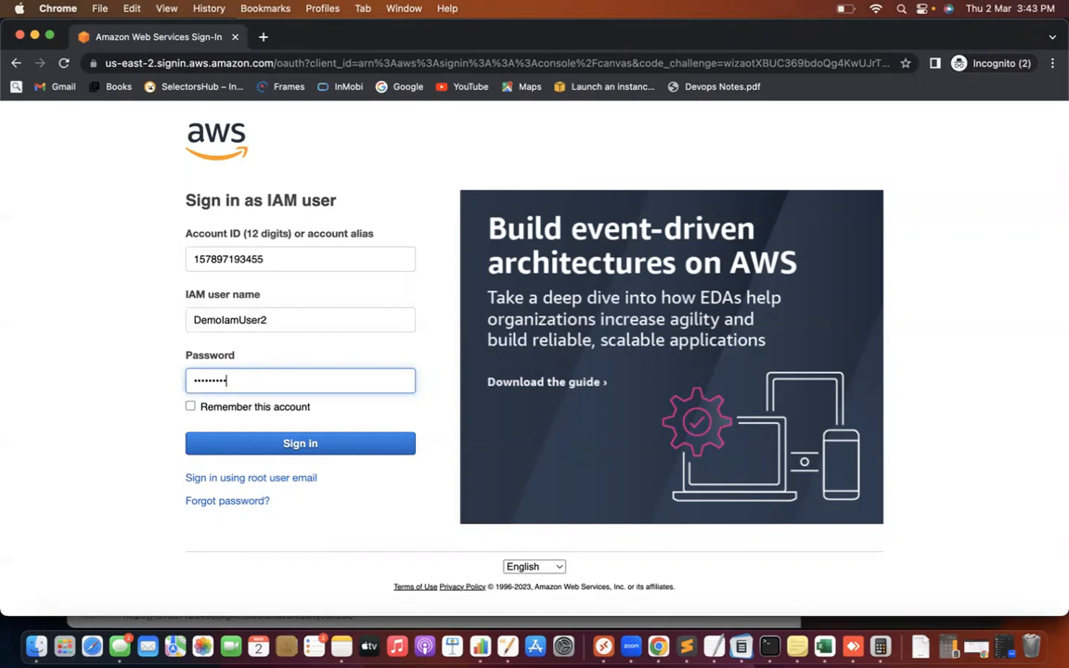
- Sign in as the IAM user in the incognito window
click(295, 443)
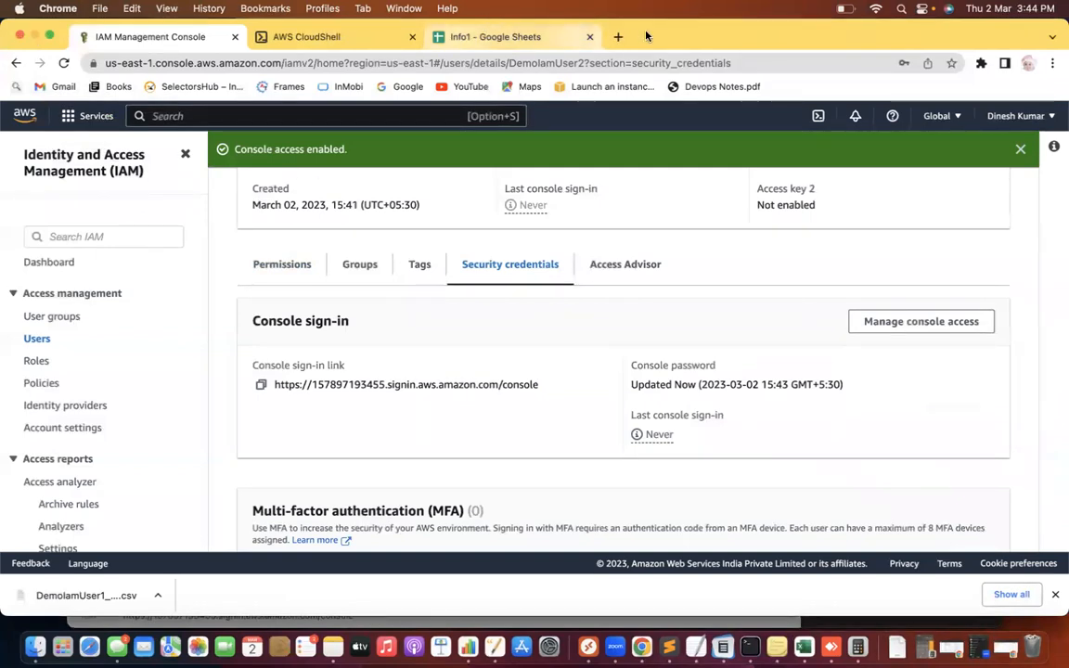
- Google 'aws iam cli reference' in a new tab and open the iam CLI reference
key(super+t)
text(goo)
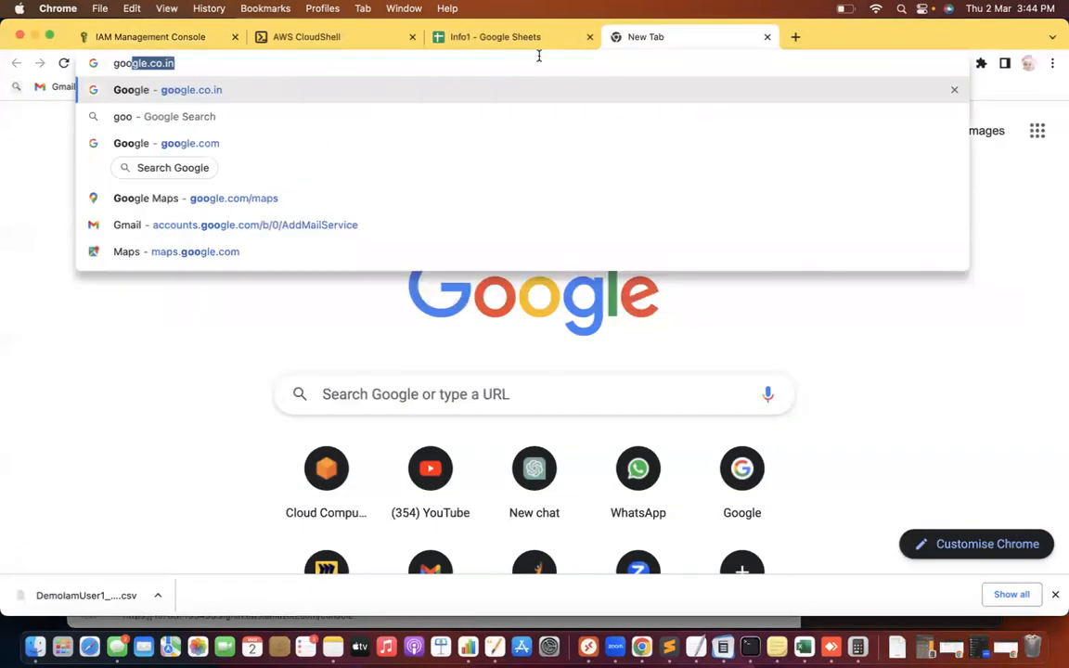
key(Return)
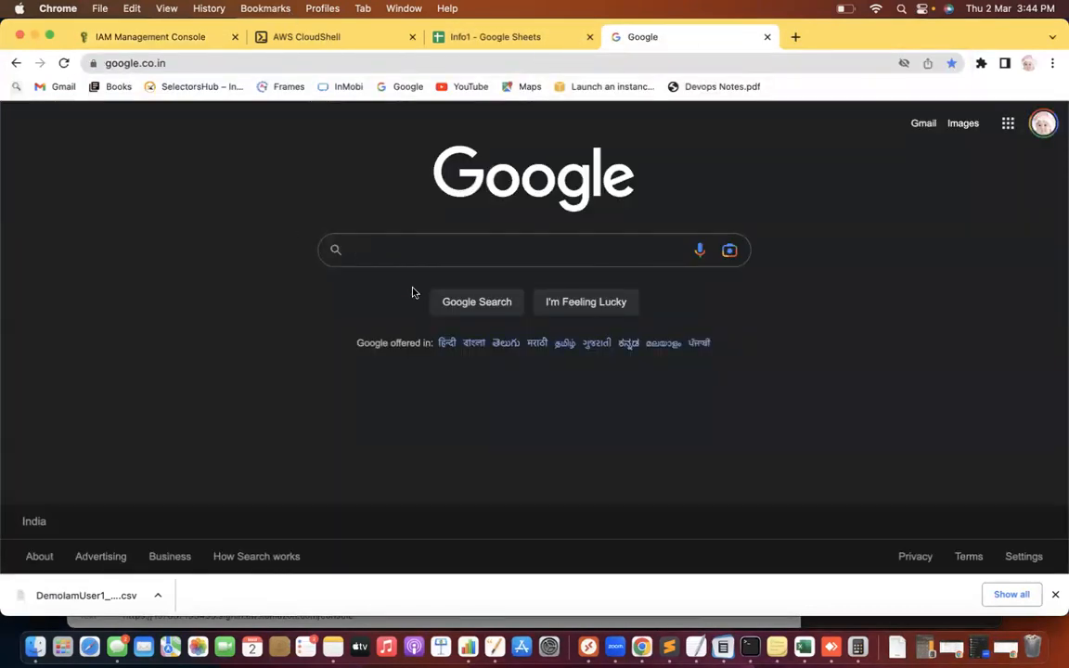
click(399, 259)
text(aws iam )
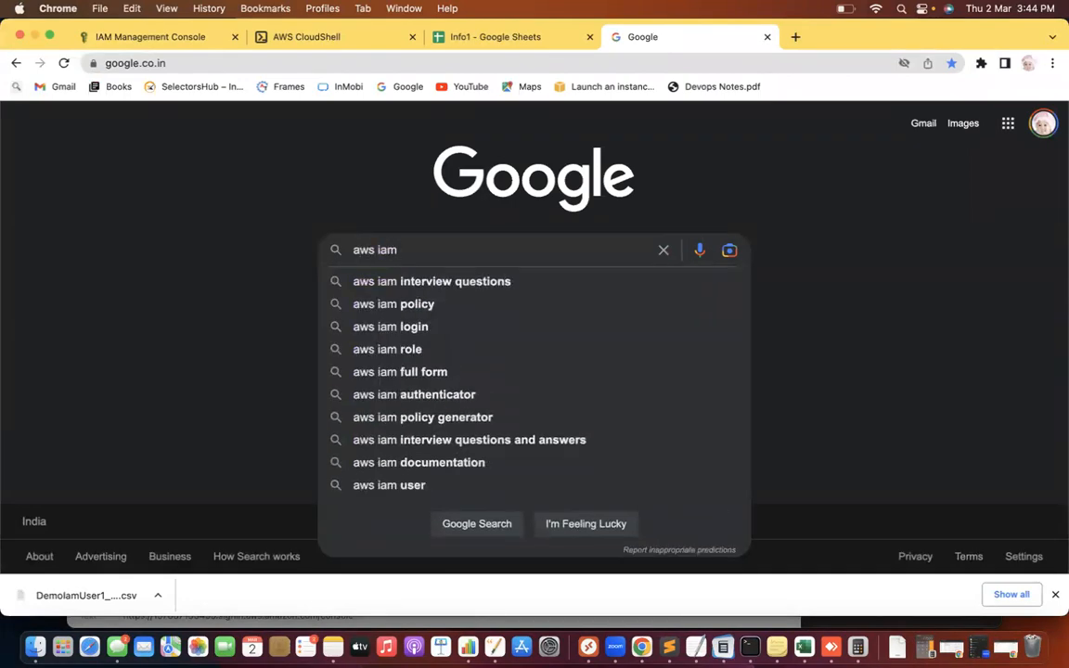
text(cli reference)
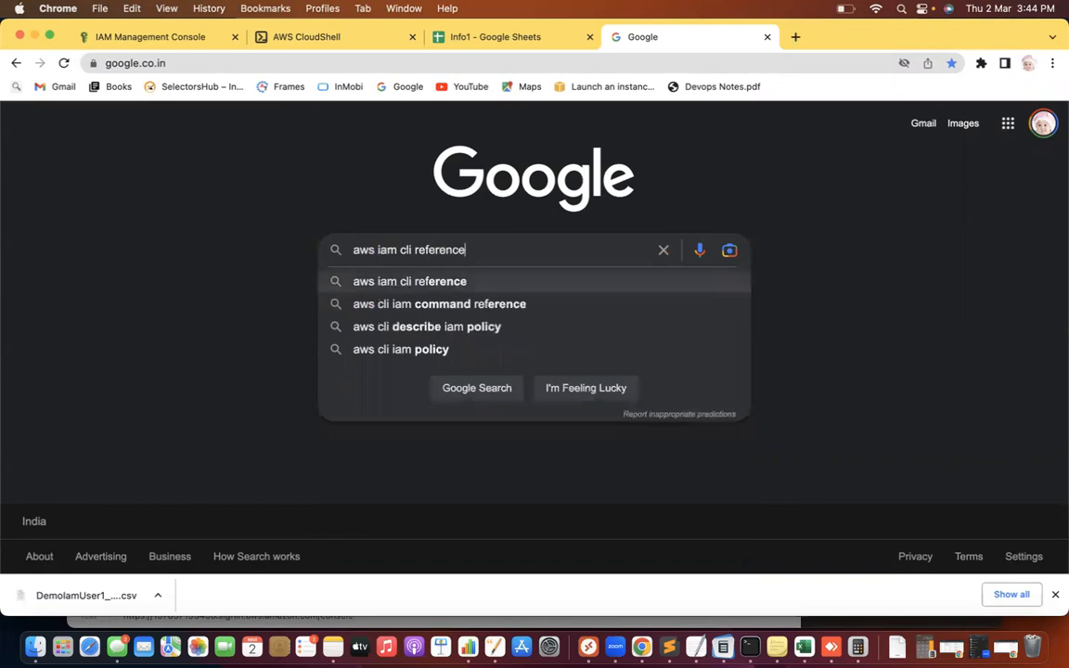
key(Return)
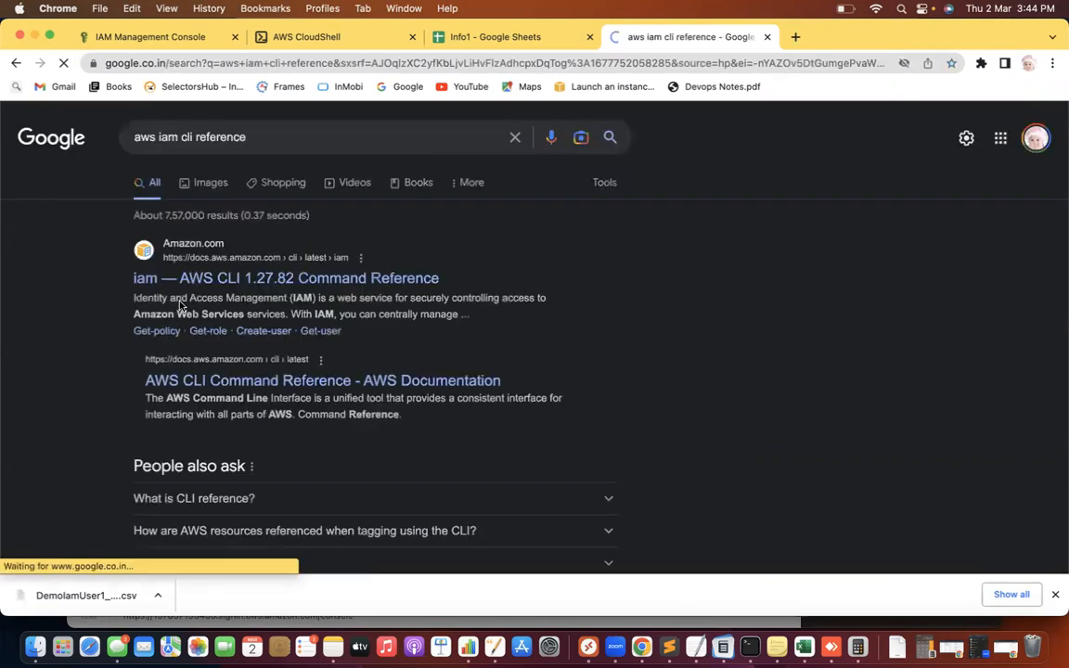
click(260, 289)
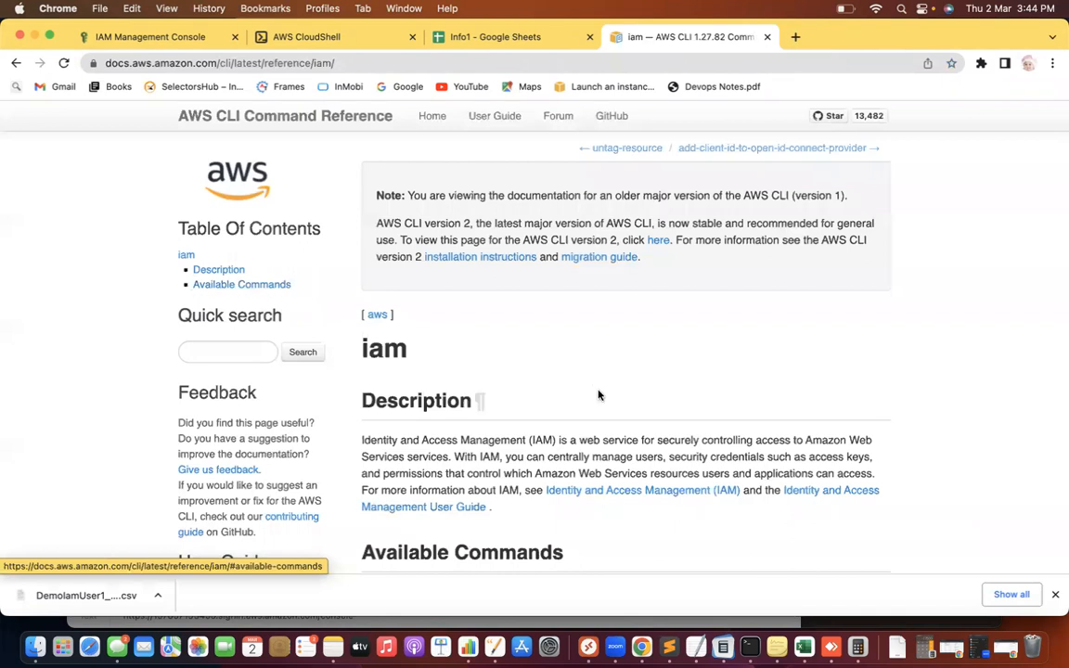
- Open the create-user documentation and highlight its example command
scroll(594, 389, down, 1)
scroll(594, 389, down, 12)
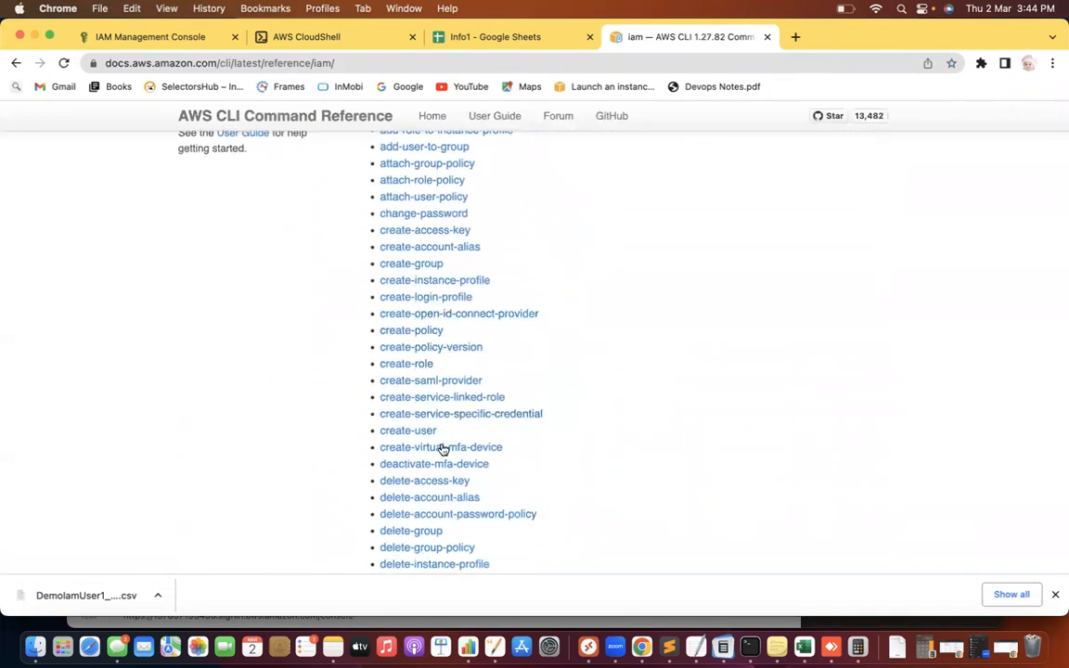
click(419, 430)
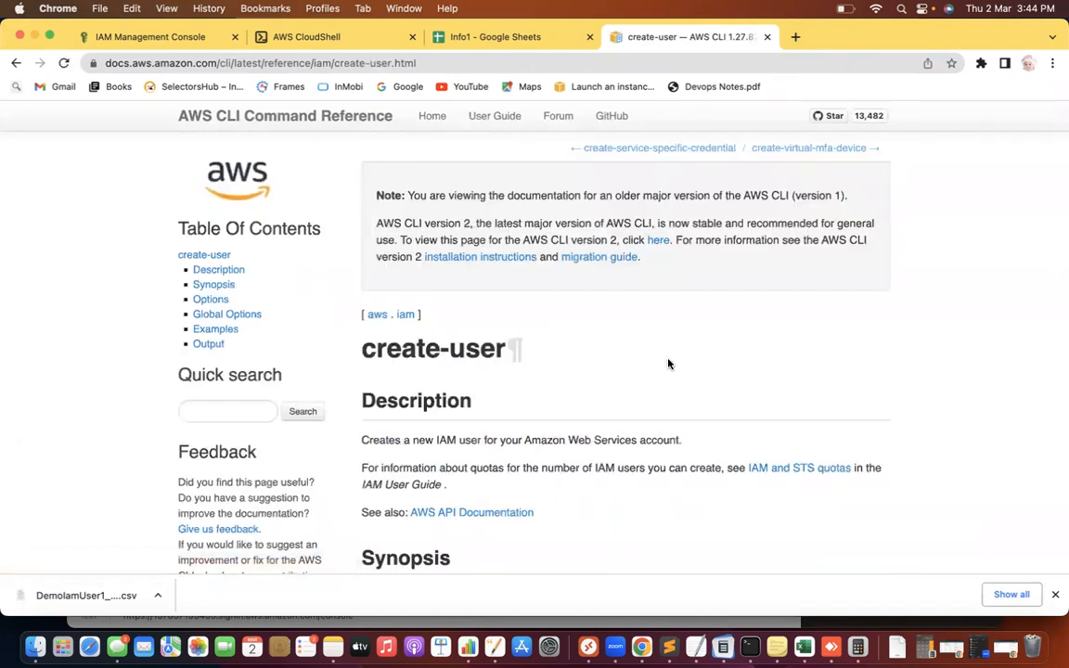
scroll(671, 365, down, 1)
scroll(668, 364, down, 15)
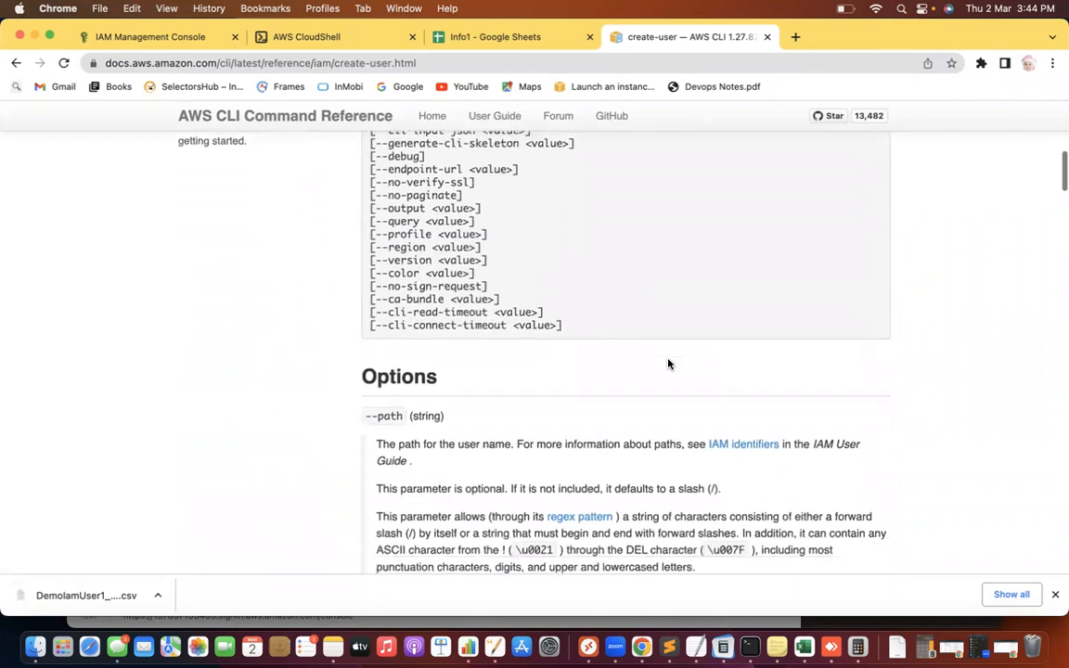
scroll(668, 362, down, 16)
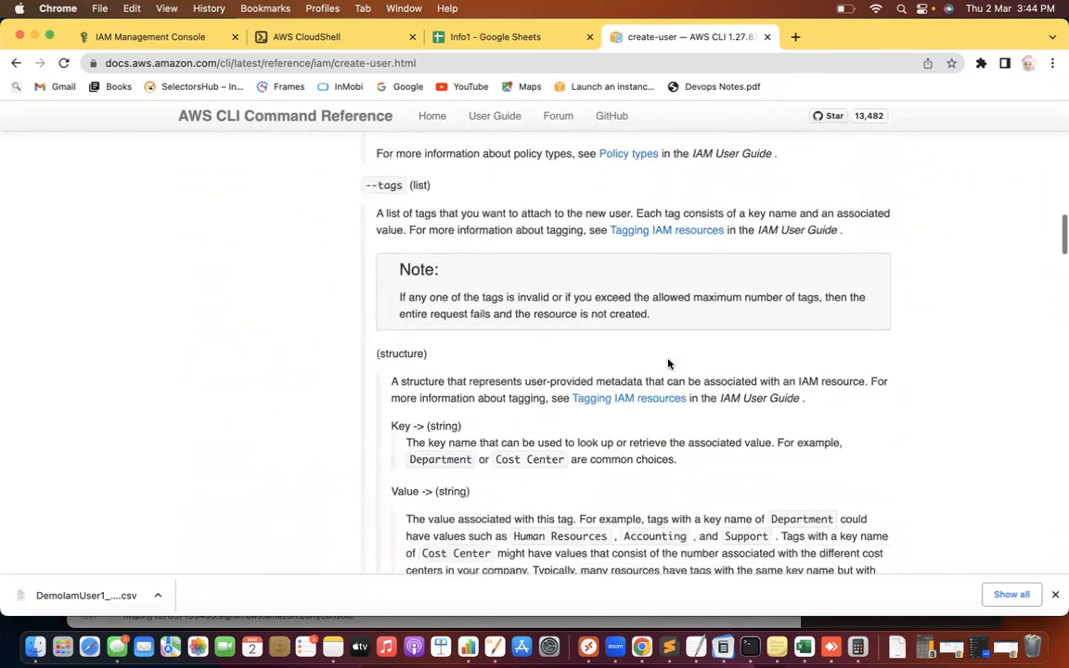
scroll(669, 364, down, 12)
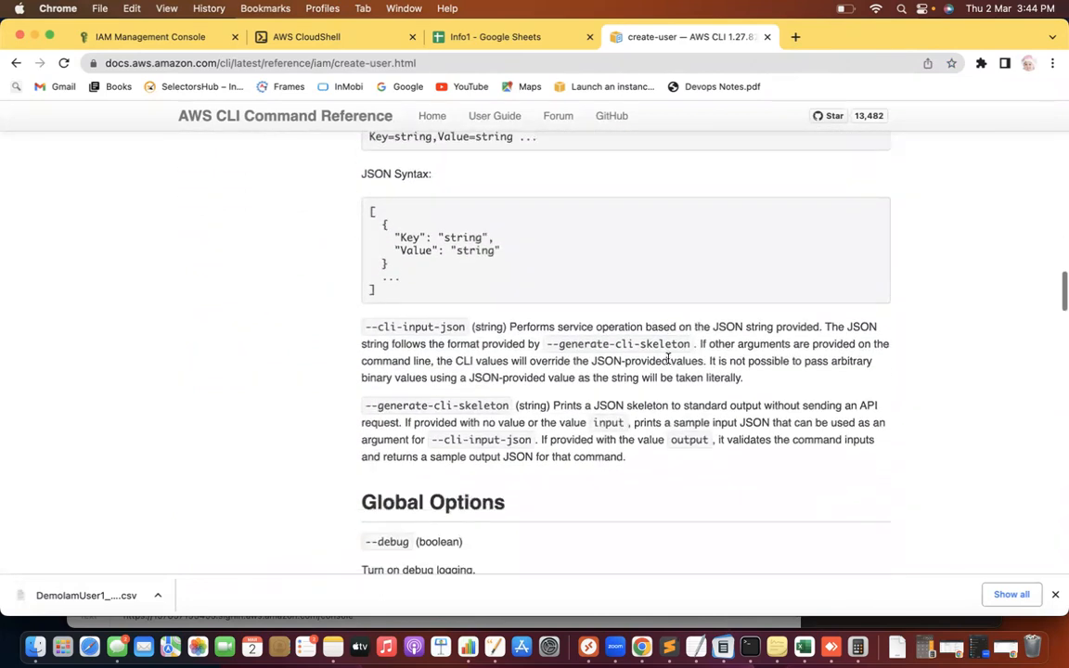
scroll(668, 364, down, 15)
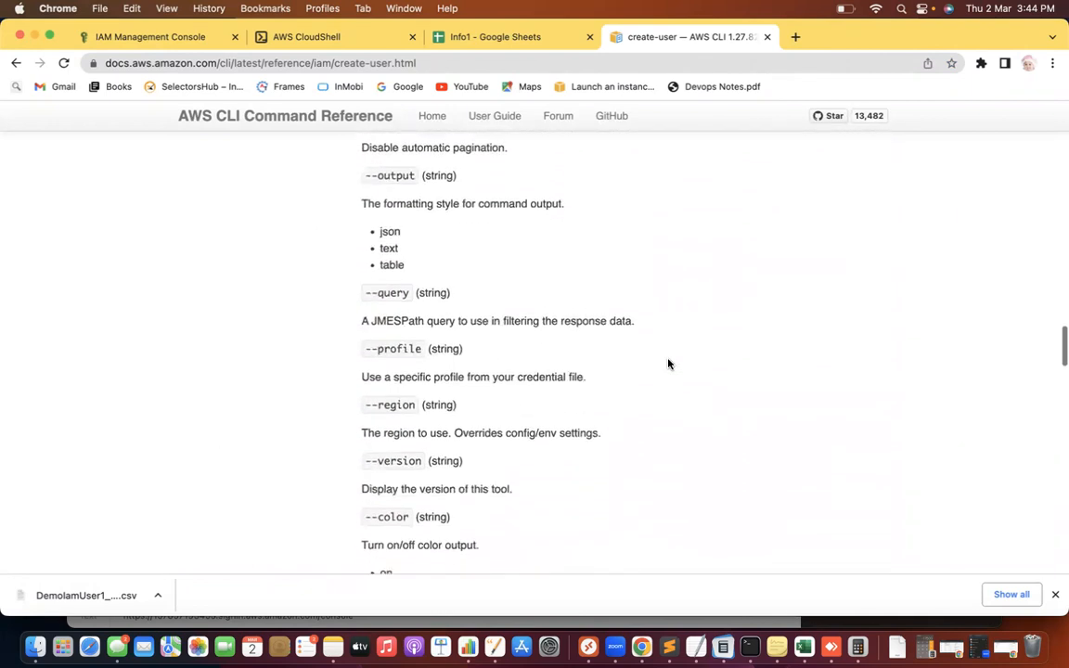
scroll(668, 364, down, 14)
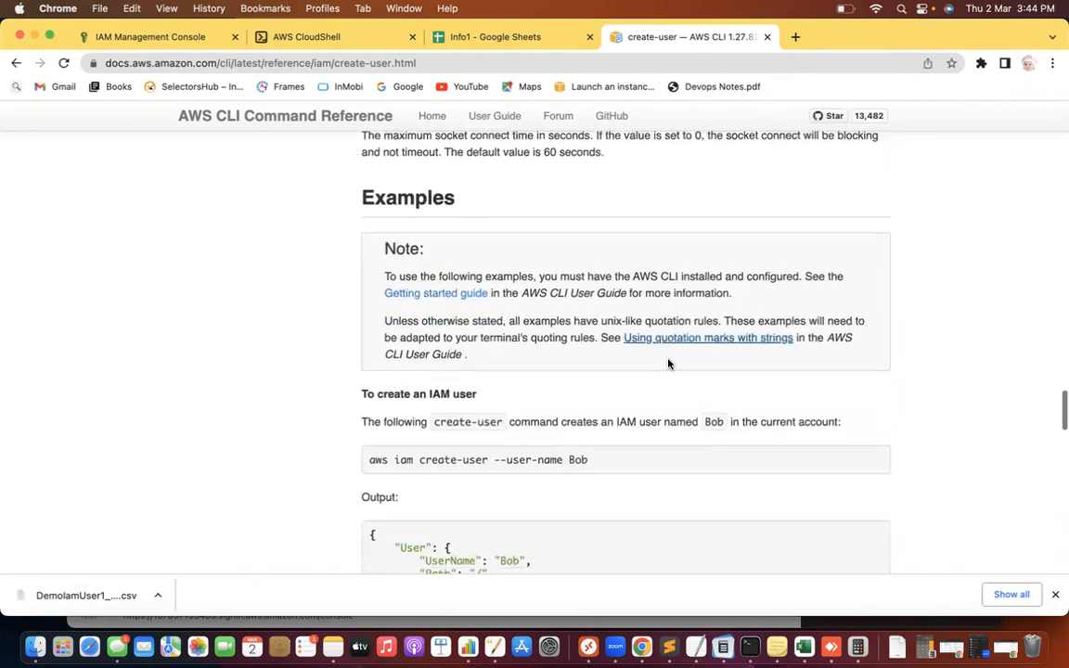
drag(591, 325, 364, 325)
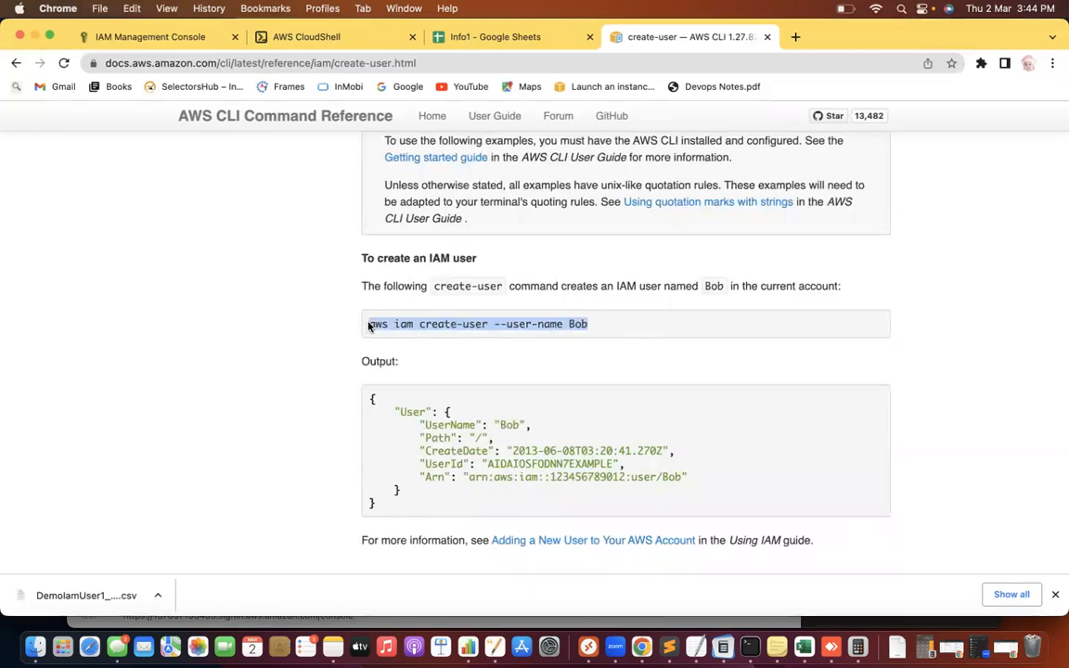
click(590, 328)
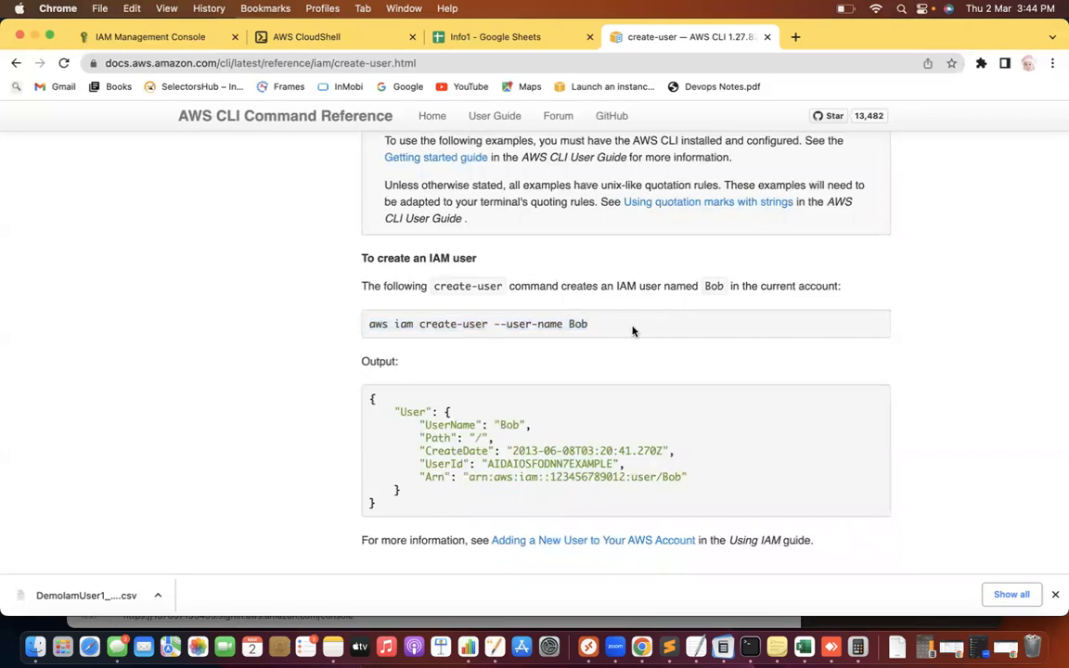
- Highlight the example JSON output and scroll through the rest of the create-user page
scroll(298, 409, down, 3)
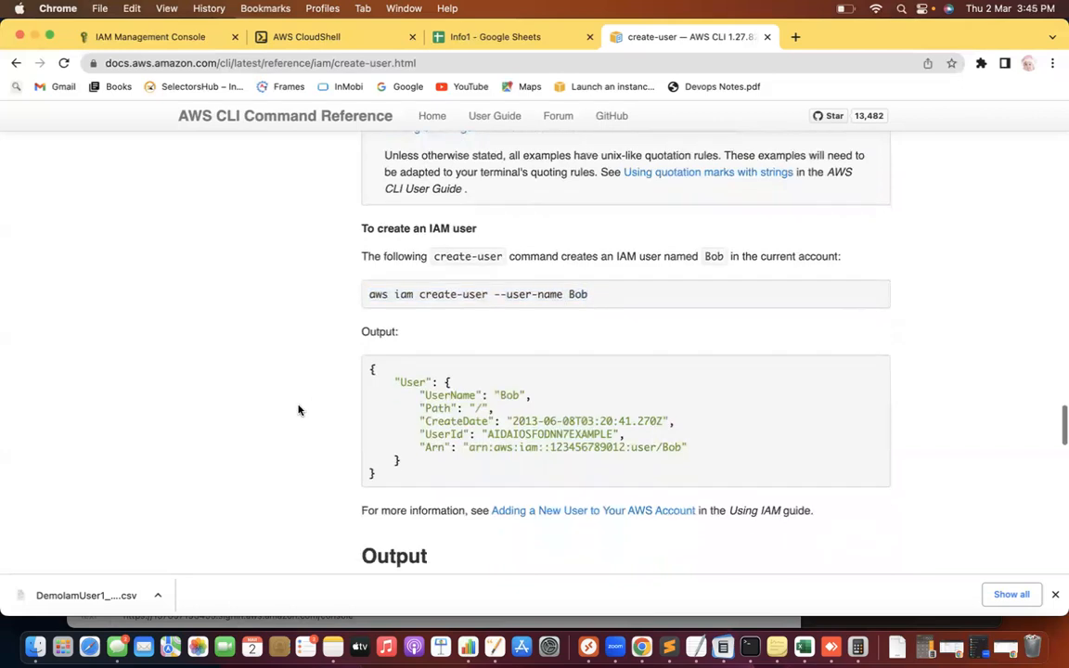
scroll(299, 409, down, 4)
scroll(299, 409, up, 2)
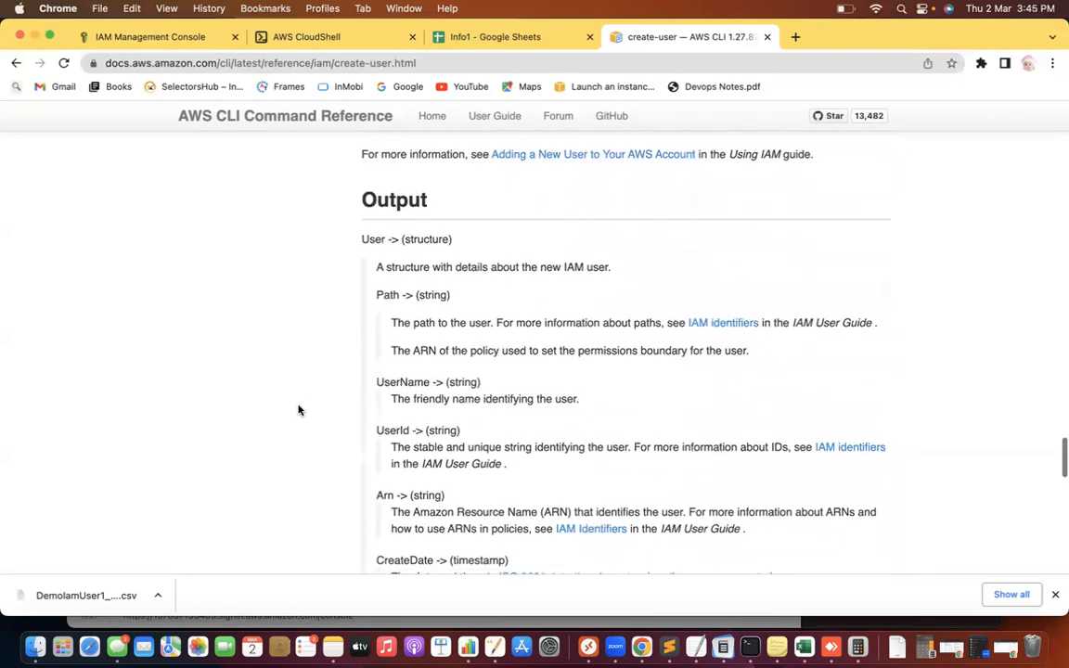
scroll(299, 409, up, 2)
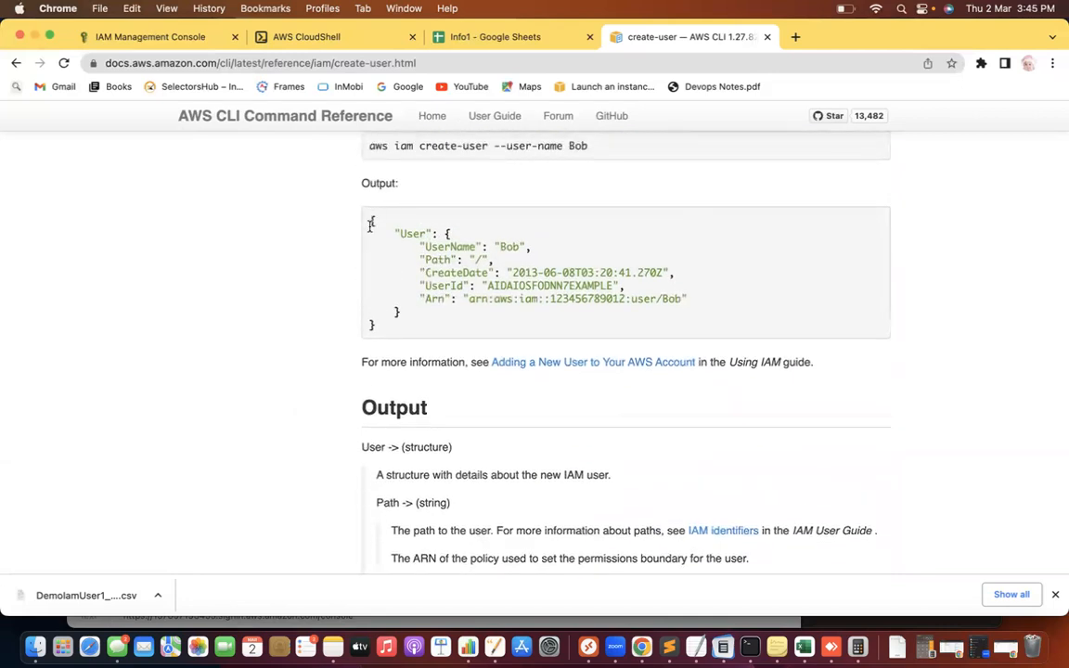
drag(370, 225, 380, 348)
click(209, 390)
scroll(211, 391, down, 10)
scroll(211, 391, down, 10)
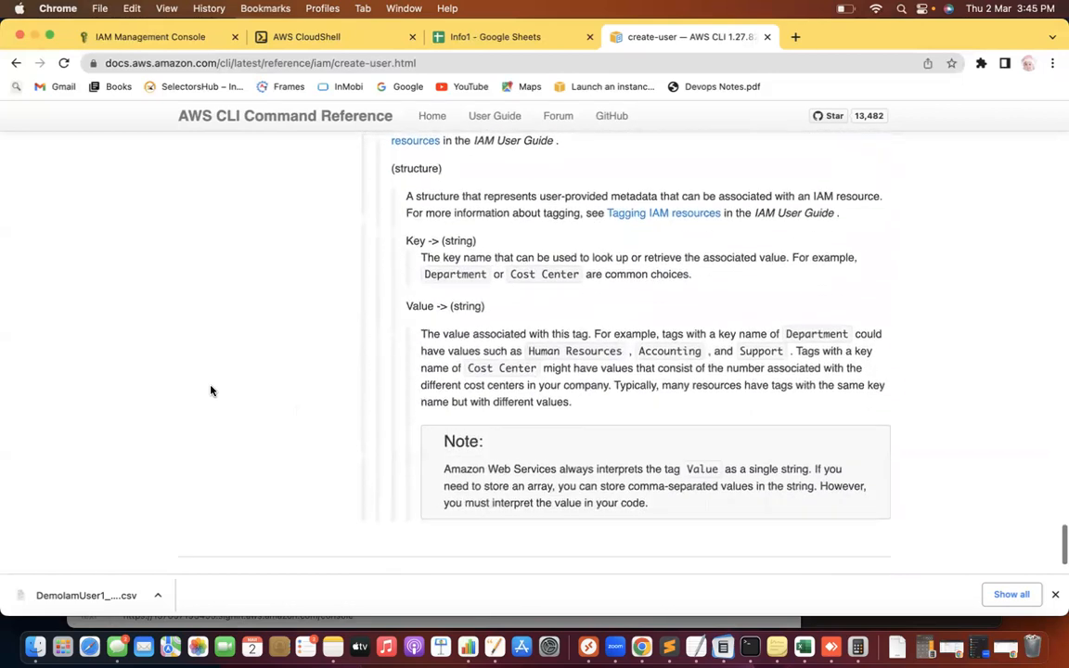
scroll(211, 391, down, 2)
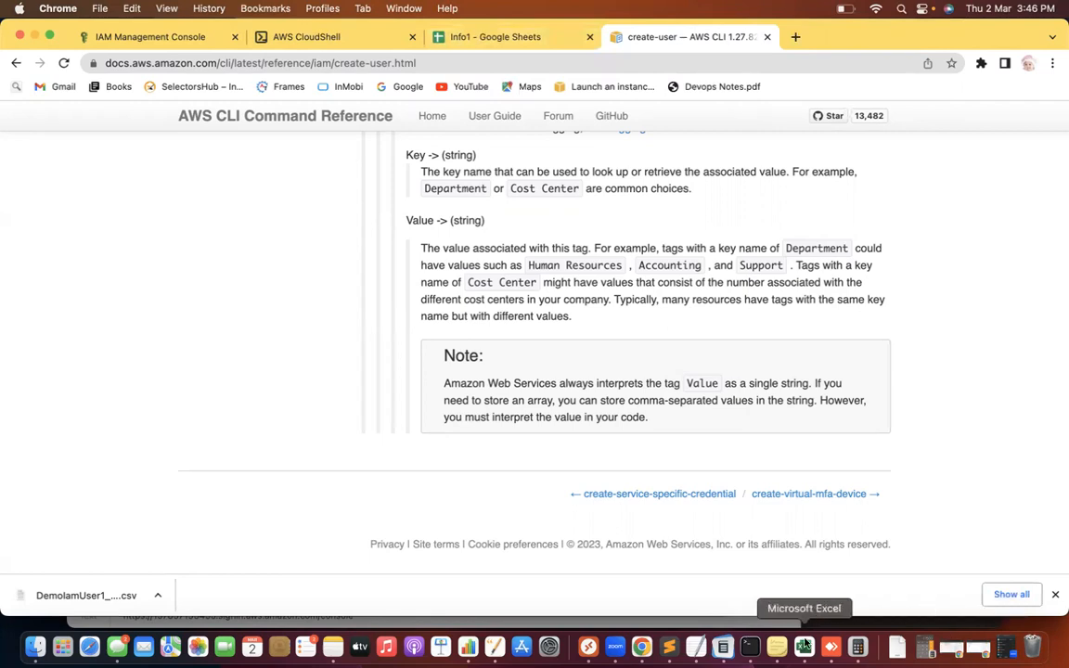
- Switch from Chrome to the Sublime Text IAM notes
click(654, 636)
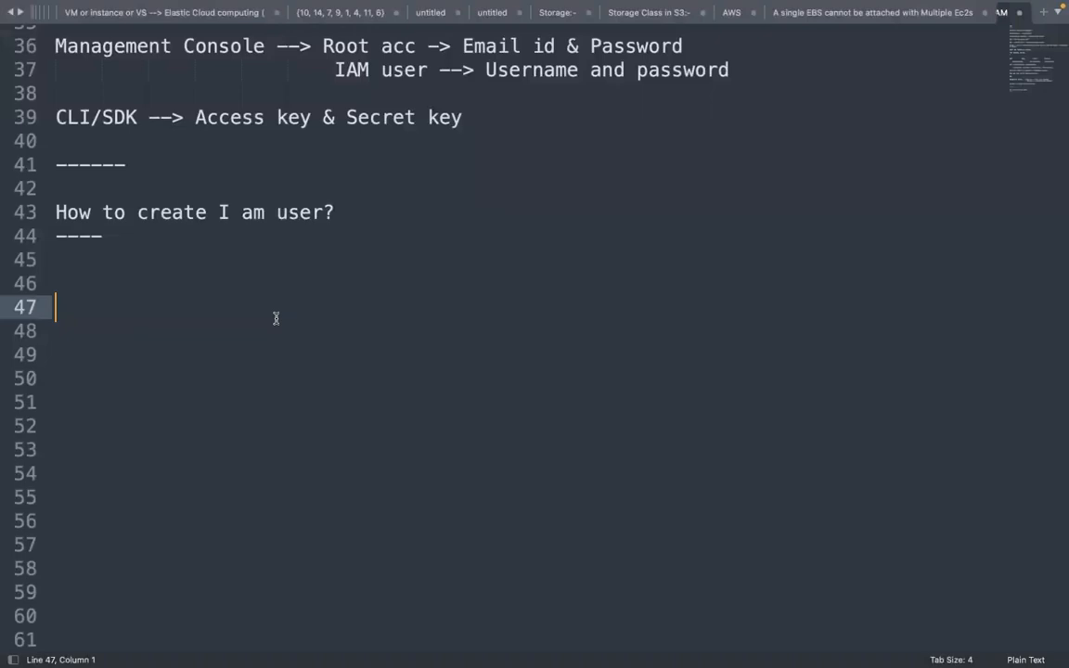
- Review the notes, highlighting the heading and 'Best practices', and add blank lines after line 46
key(Up)
drag(335, 213, 66, 206)
click(62, 284)
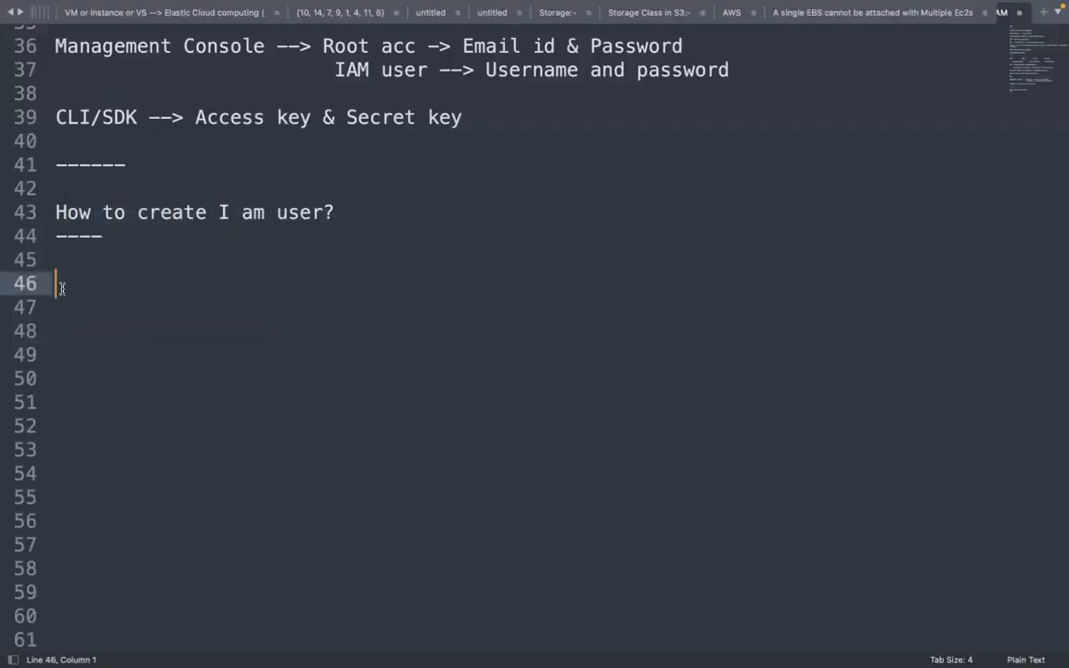
key(Down)
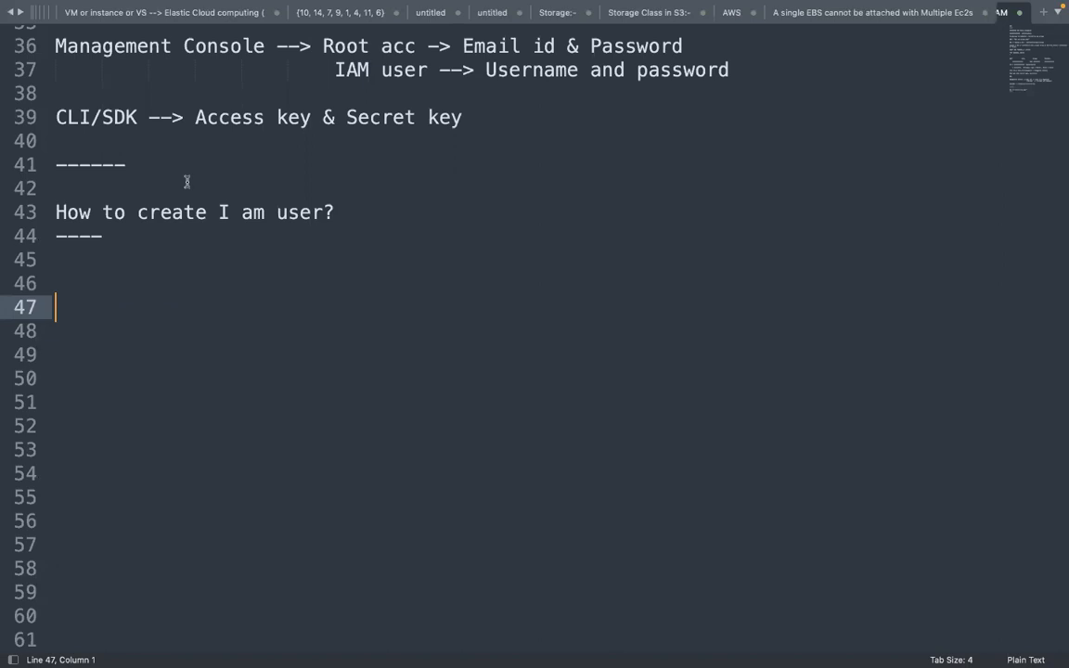
key(Up)
key(Up)
key(Up)
key(Up)
key(Up)
key(Up)
key(Up)
key(Up)
key(Up)
key(Up)
key(Up)
key(Up)
key(Up)
key(Up)
key(Up)
key(Up)
key(Up)
key(Up)
key(Up)
key(Up)
key(Up)
key(Up)
key(Up)
key(Up)
key(Up)
key(Up)
key(Up)
key(Up)
key(Up)
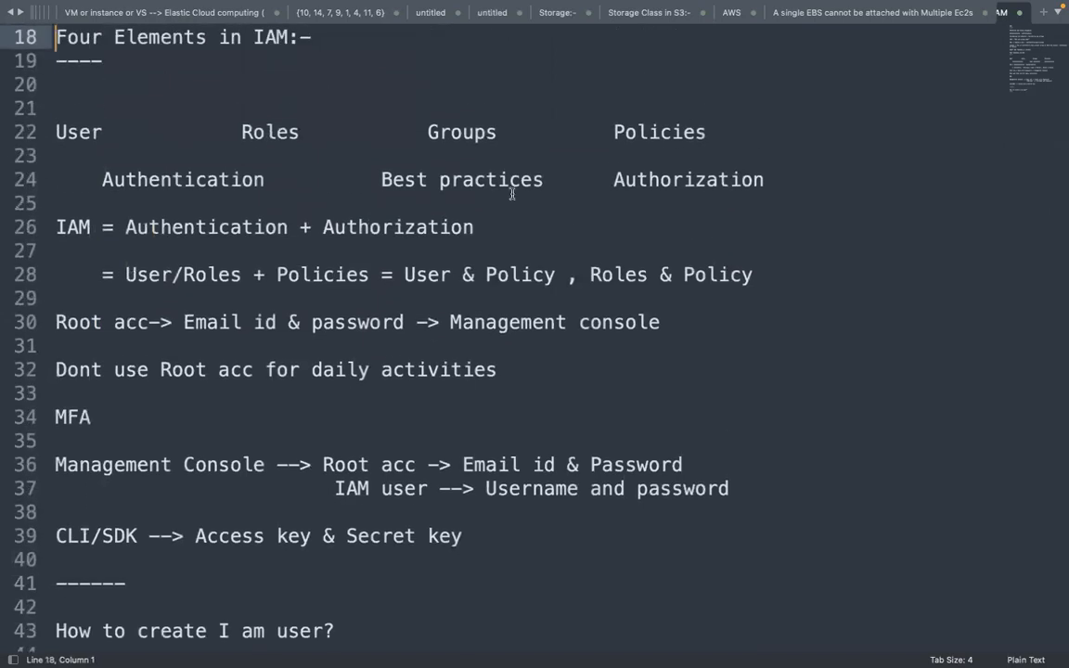
drag(546, 179, 381, 180)
click(326, 425)
key(Down)
key(Down)
key(Down)
key(Down)
key(Down)
key(Down)
key(Down)
key(Down)
key(Down)
key(Down)
key(Down)
key(Down)
key(Return)
key(Return)
key(Return)
key(Return)
key(Return)
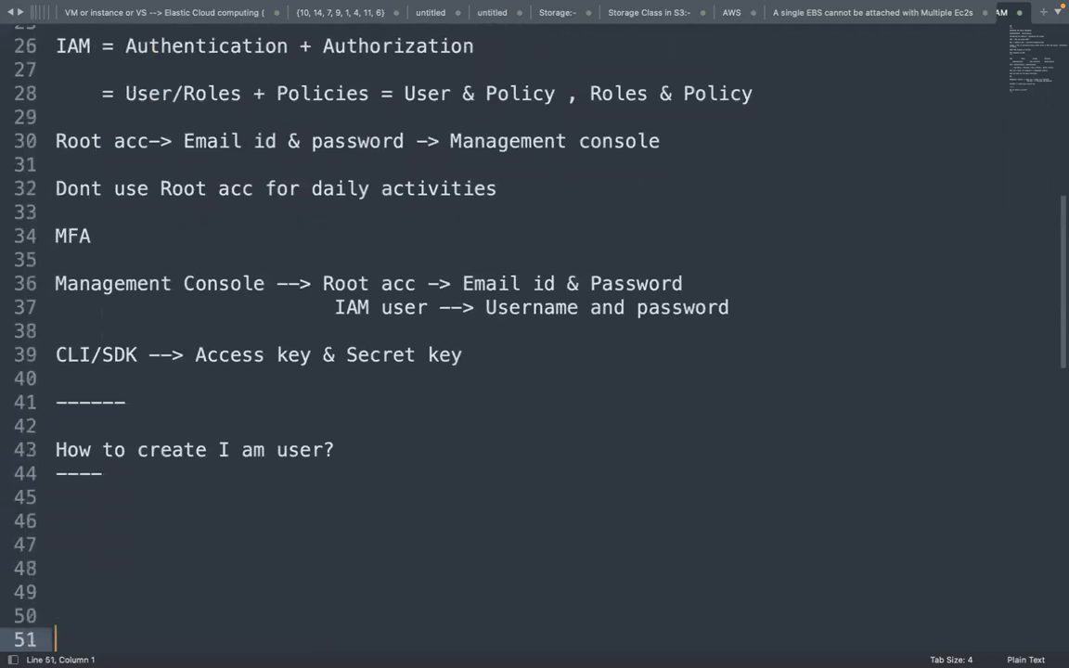
key(Up)
key(Up)
key(Up)
key(Up)
key(Up)
key(Up)
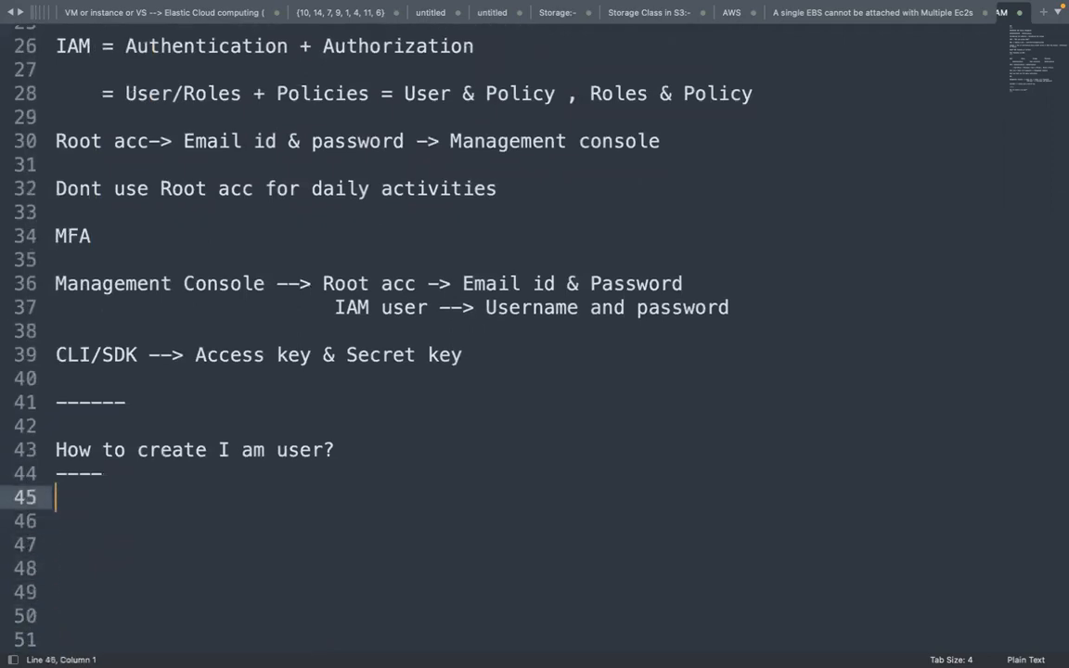
key(Down)
- Type the heading 'Why group is called Best practices?' underlined with '----'
text(Why )
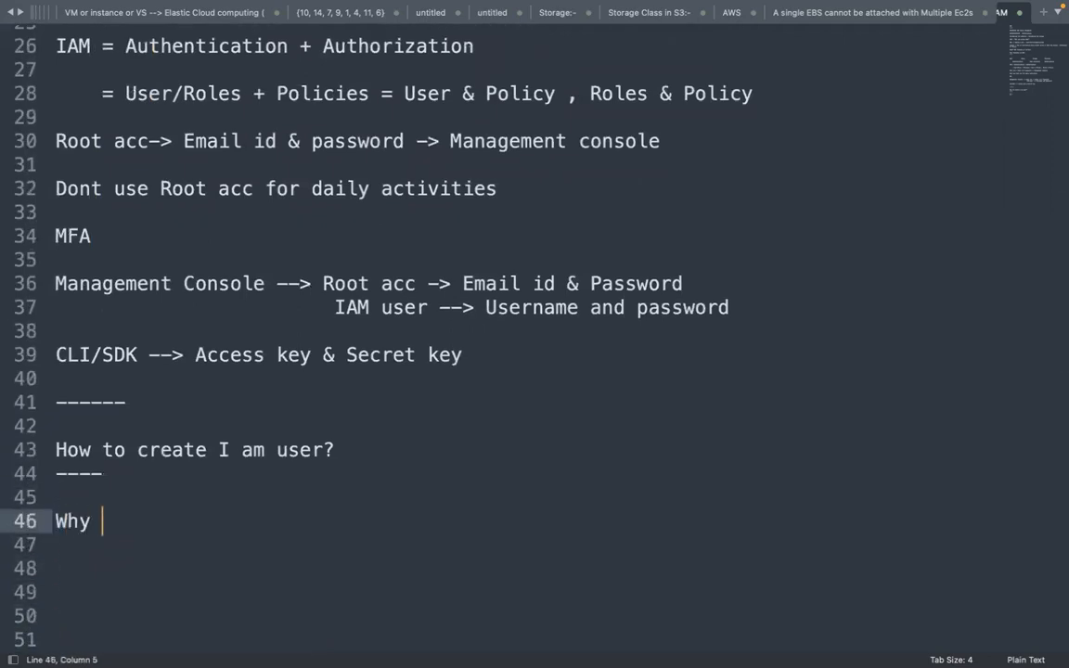
text(group is call)
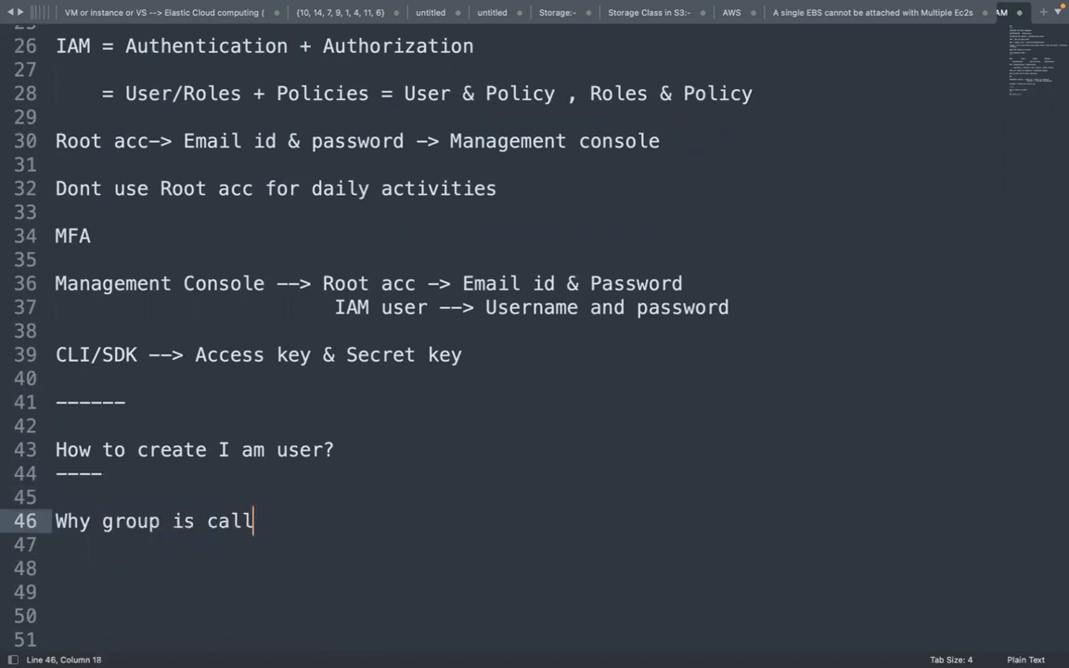
text(ed Best )
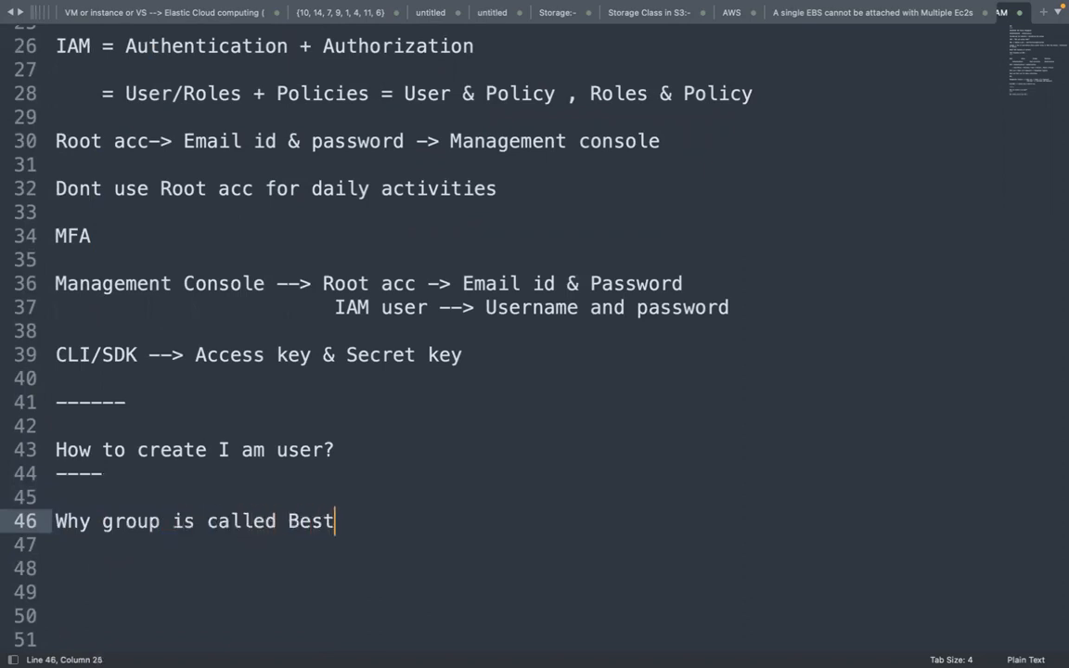
text(practices)
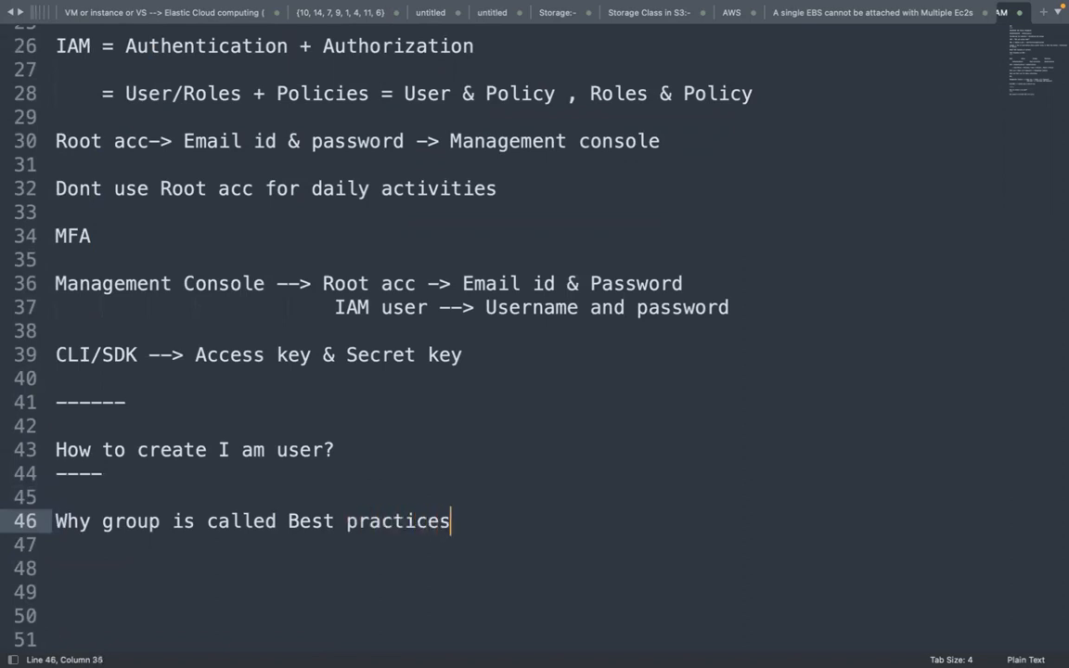
text(?)
key(Return)
text(----)
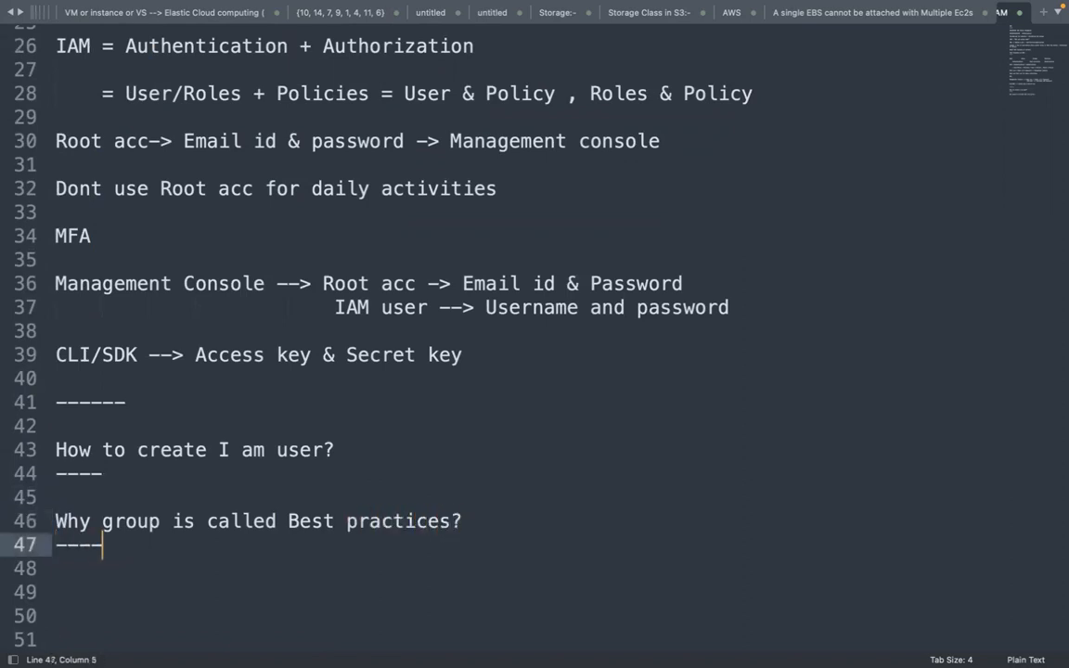
key(Return)
key(Return)
key(Return)
key(Return)
key(Return)
key(Return)
key(Return)
key(Return)
key(Return)
key(Return)
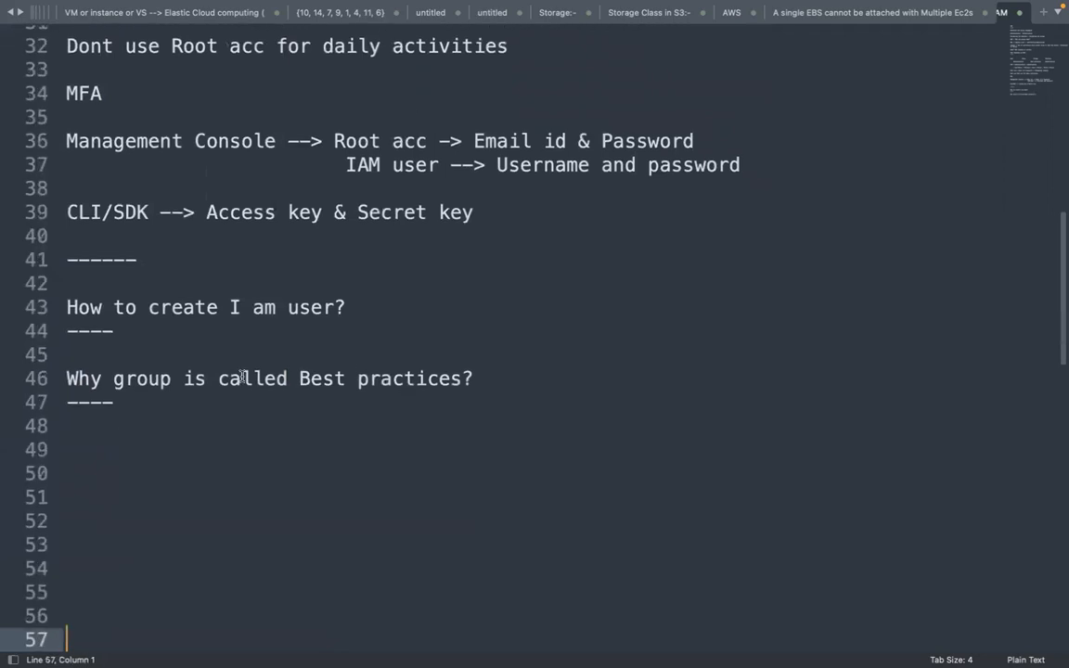
- Write 'Iam group -> Collection of Iam User' under the Best practices heading
click(102, 429)
key(Return)
text(Iam group --)
key(BackSpace)
text(>)
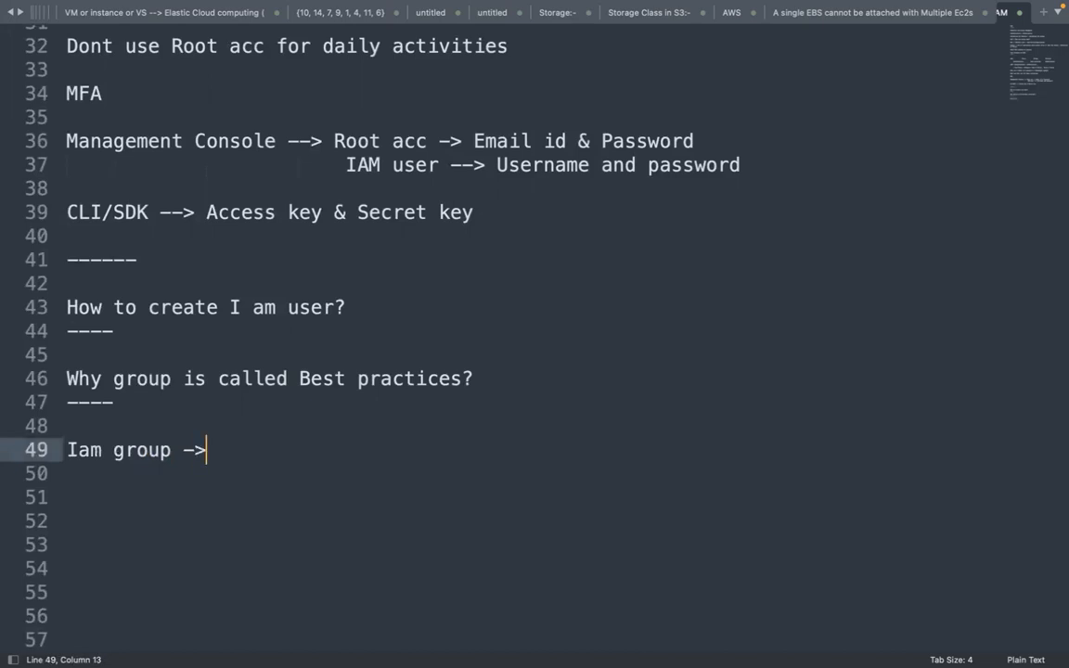
text(Collection of Iam User)
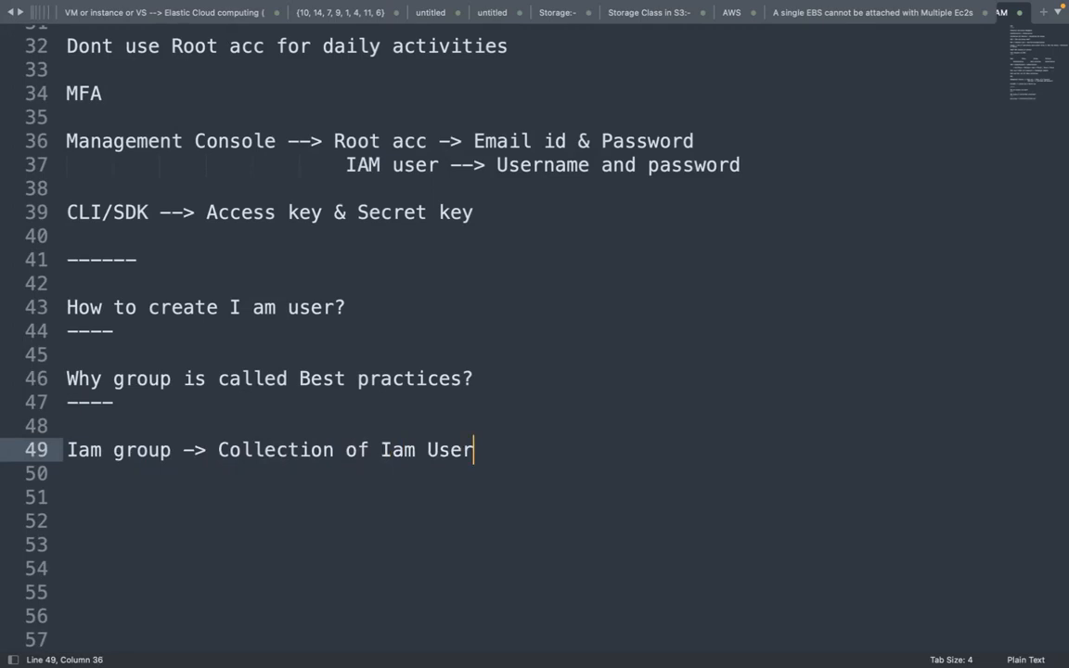
key(Return)
key(Return)
- Add the line '-> Who wants to have similar kind of permission' with blank lines below
text(-> )
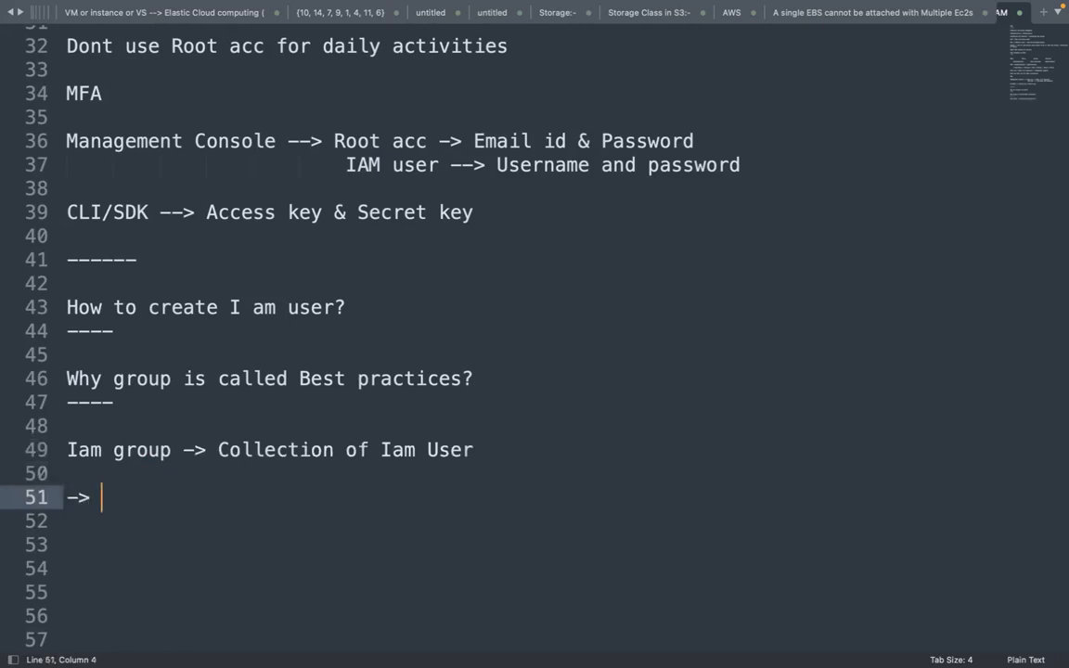
text(Who wants to)
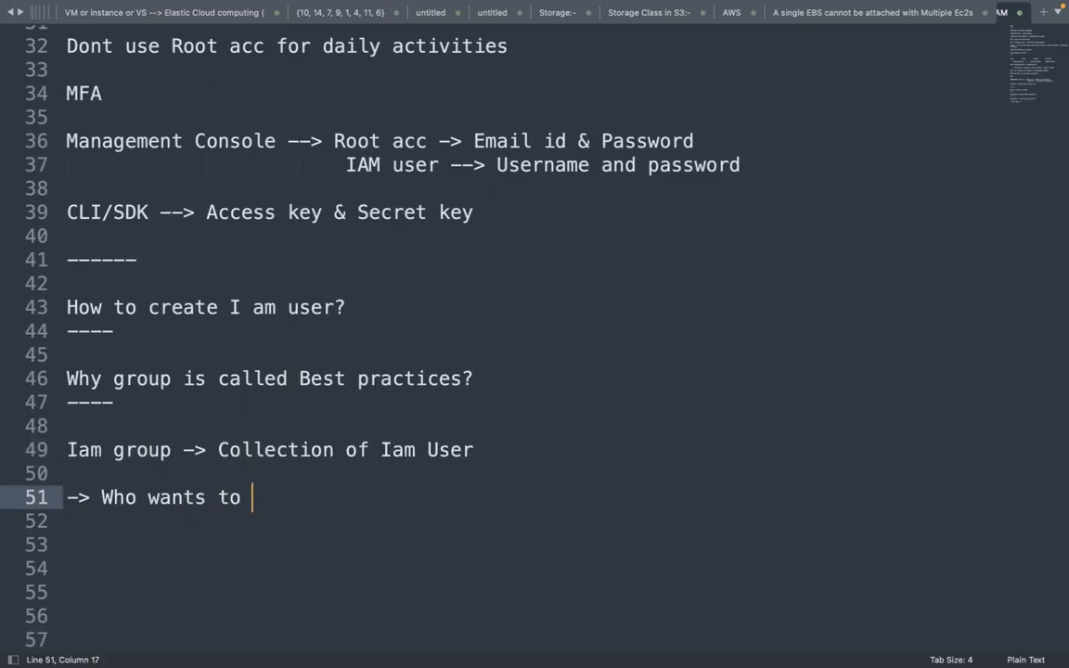
text( to ahv)
key(BackSpace)
key(BackSpace)
key(BackSpace)
key(BackSpace)
key(BackSpace)
key(BackSpace)
text(have )
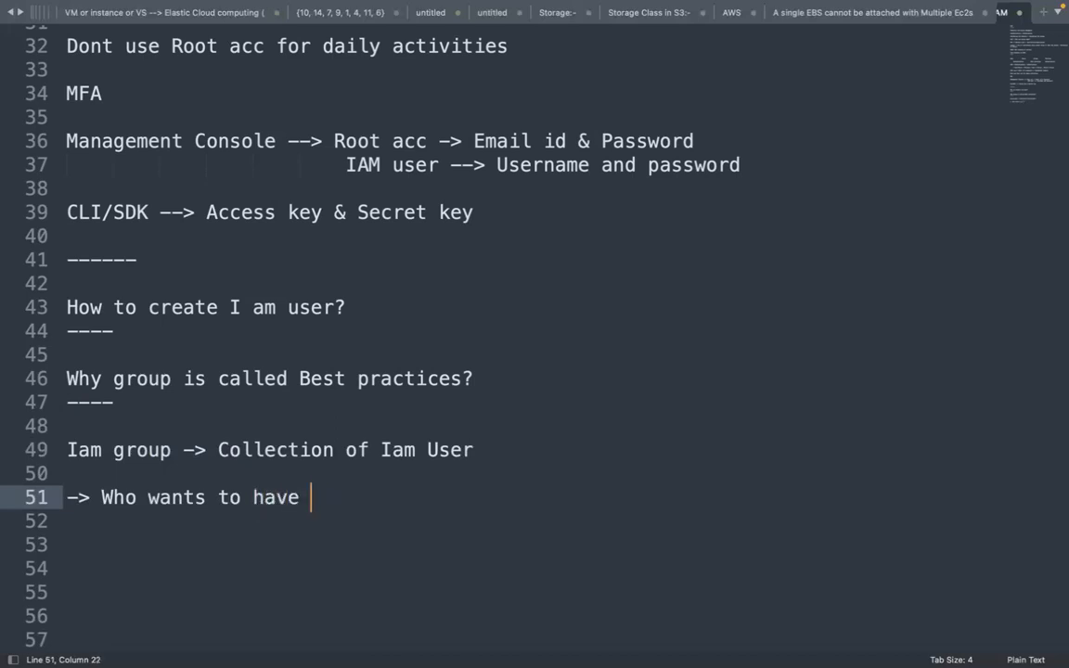
text(similar )
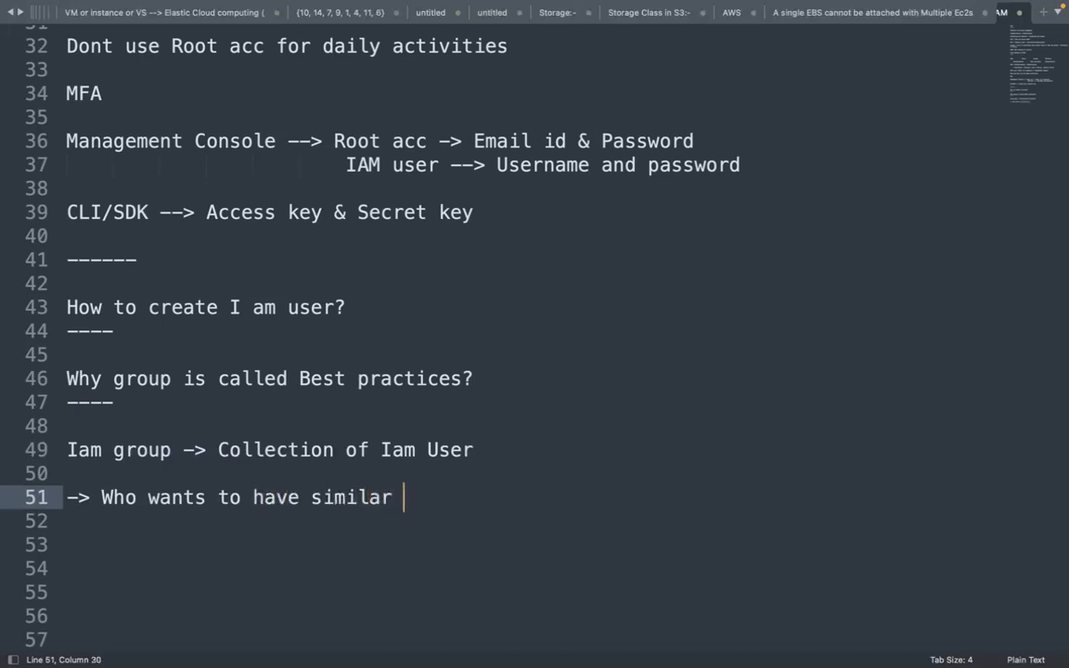
text(kind of permission)
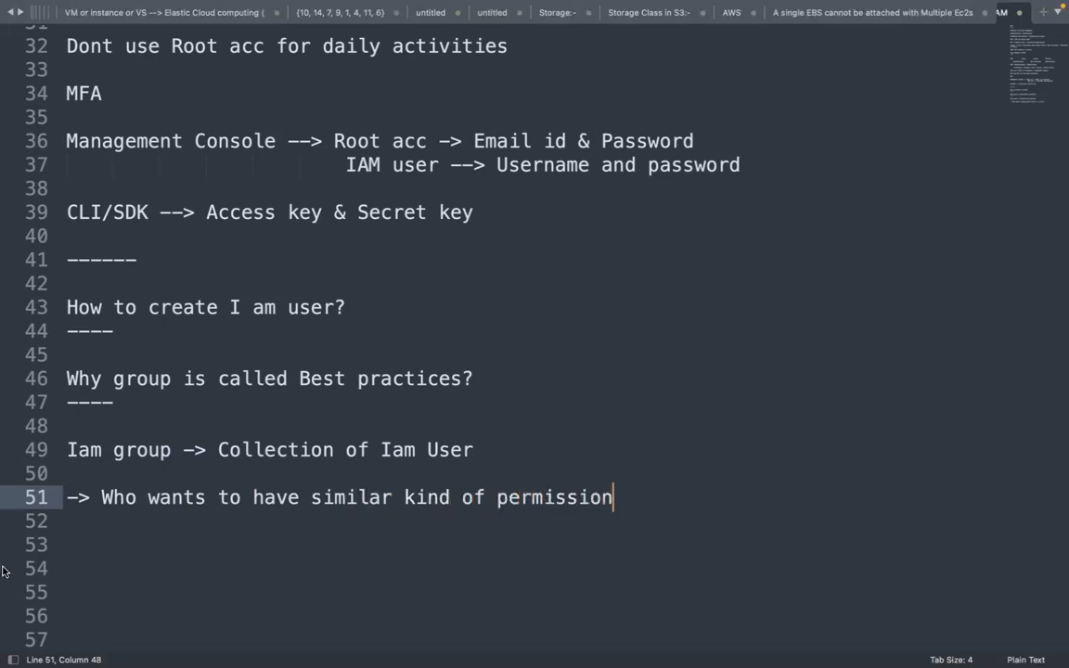
drag(105, 497, 559, 496)
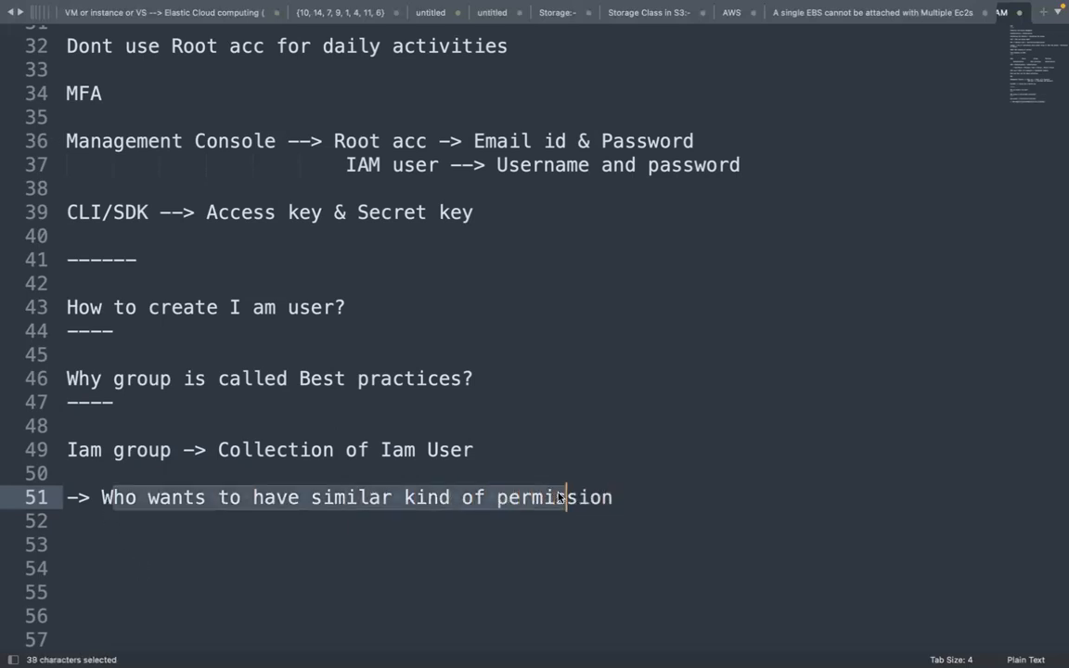
key(Down)
key(Return)
key(Return)
key(Return)
key(Return)
key(Return)
key(Return)
key(Return)
key(Return)
key(Return)
key(Return)
key(Return)
key(Return)
key(Return)
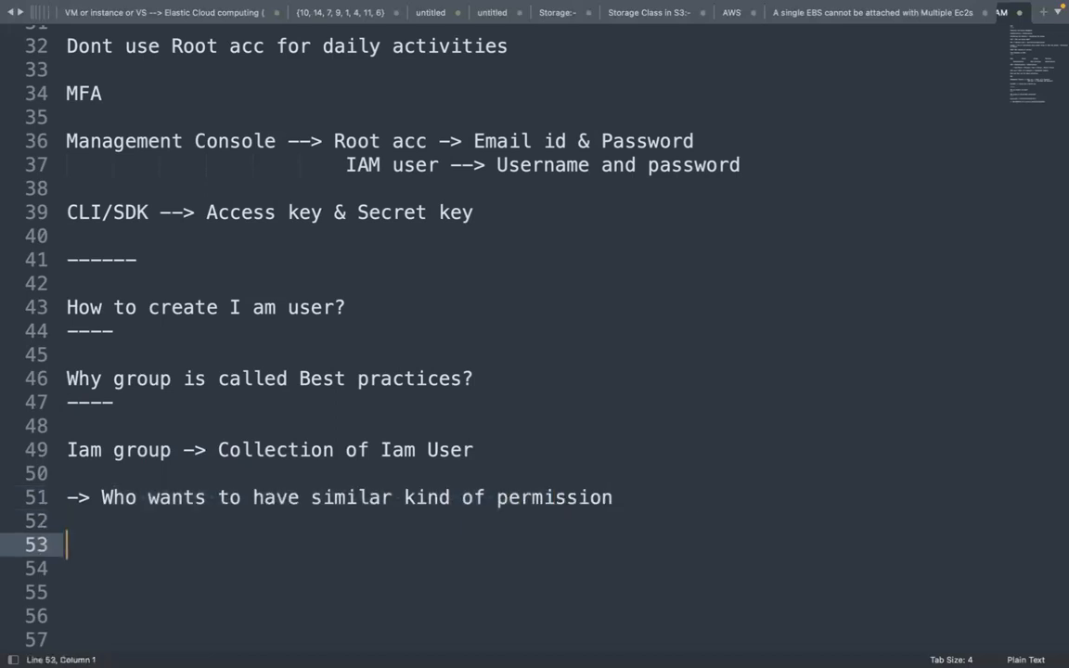
- Write the note 'Company -> Total 65 devs' on line 53, fixing the typo
drag(193, 309, 401, 310)
click(76, 352)
text(Company)
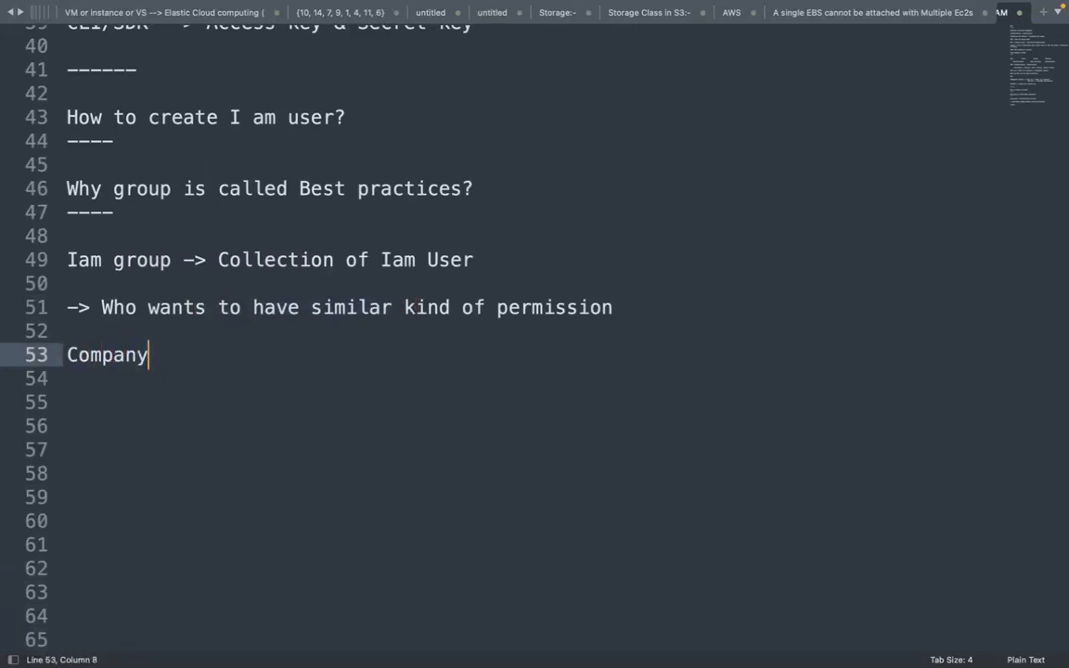
click(675, 307)
click(172, 356)
text(-> Total )
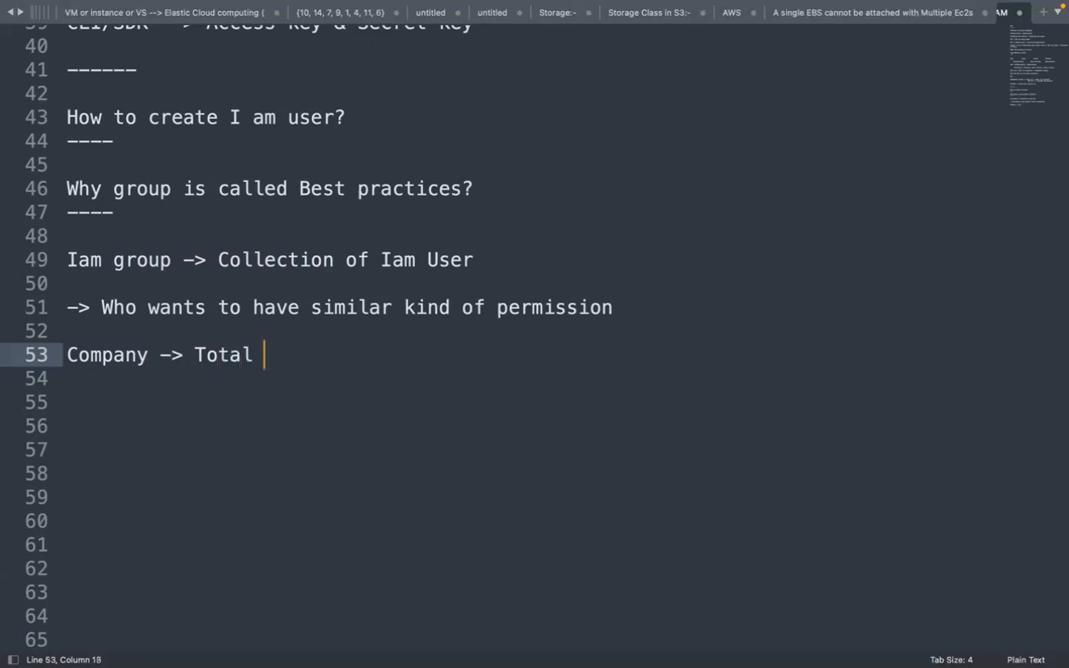
text(65 dvee)
key(BackSpace)
key(BackSpace)
key(BackSpace)
text(evs)
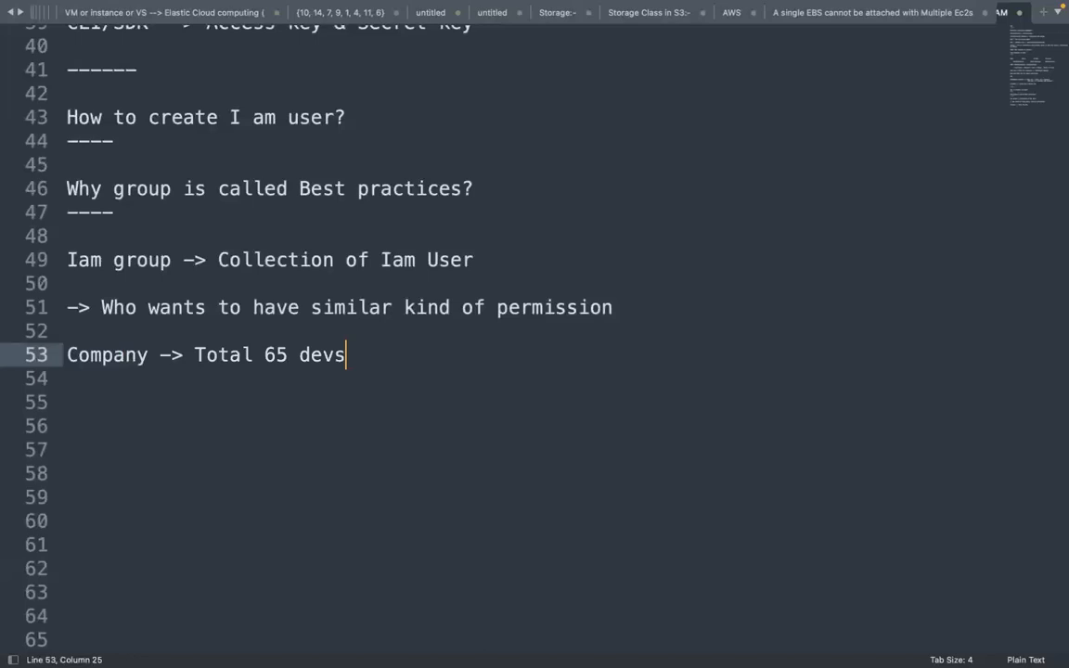
key(Return)
key(Return)
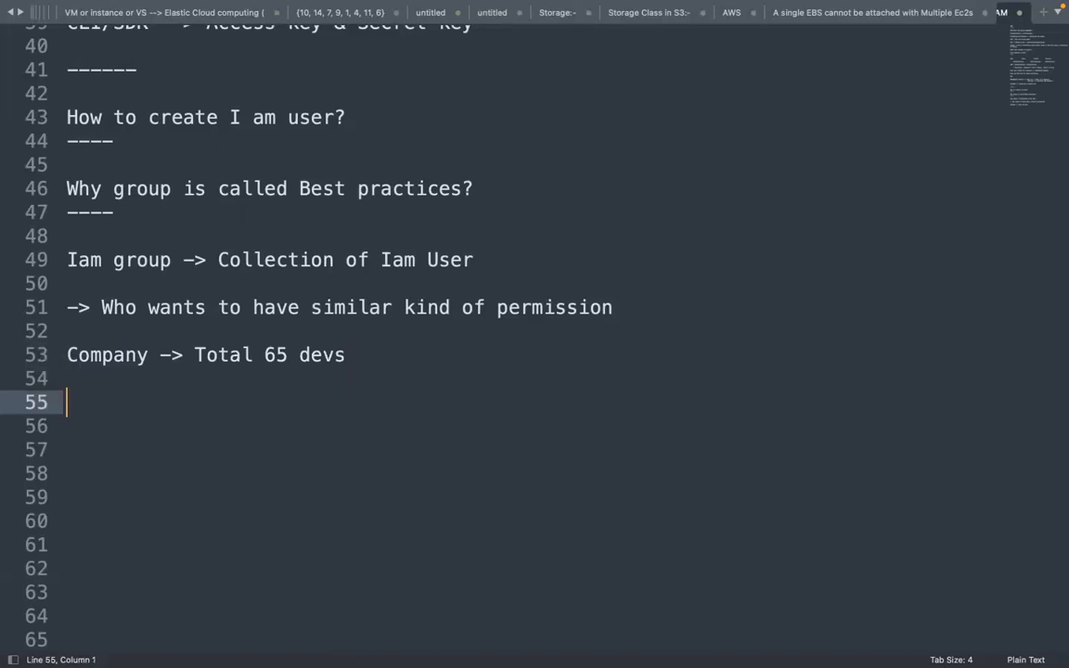
- Add a '5 developer' line below it, correcting the misspellings
text(5 devolpe)
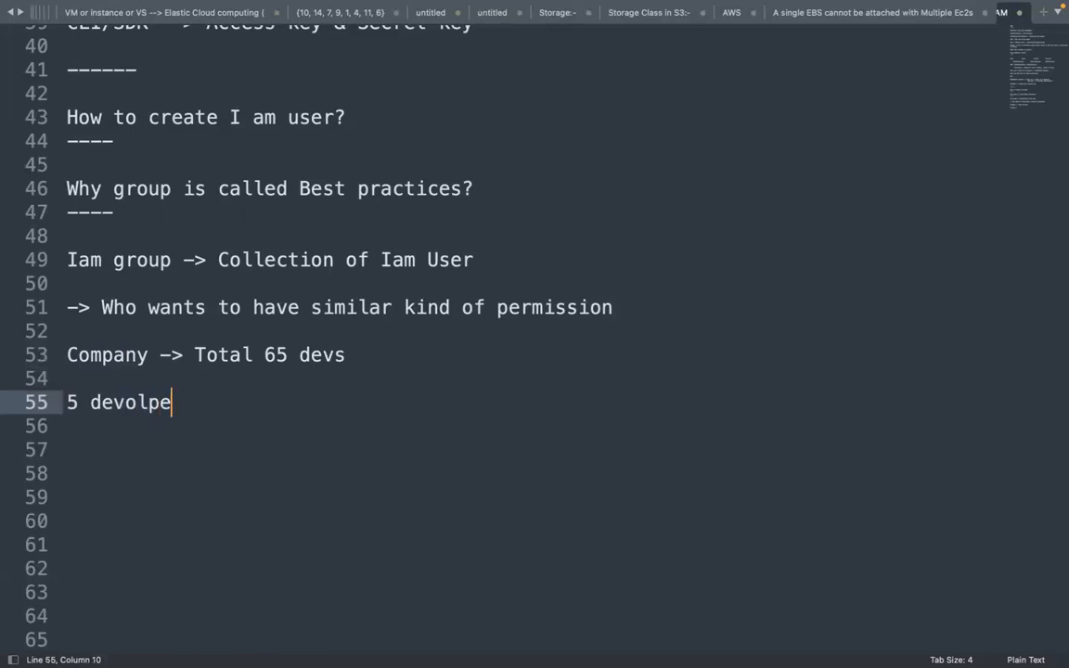
key(BackSpace)
key(BackSpace)
text(oper)
click(139, 403)
key(BackSpace)
text(e)
click(226, 403)
key(Return)
key(Return)
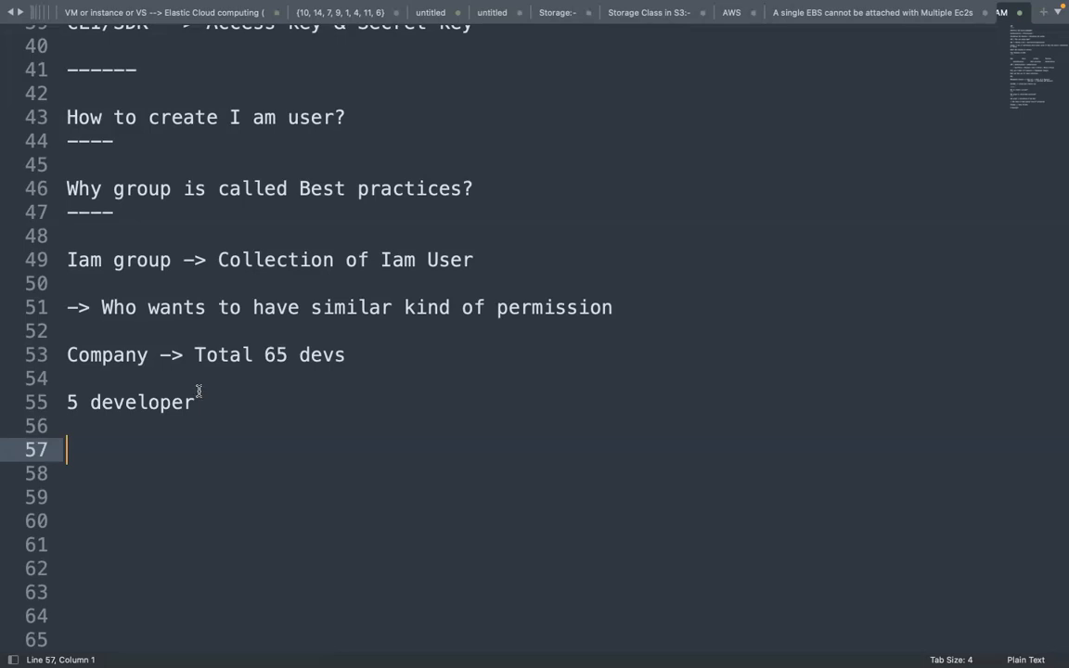
- Write the line 'Team -> root access -> AWS', replacing the Database draft with AWS
text(Databases)
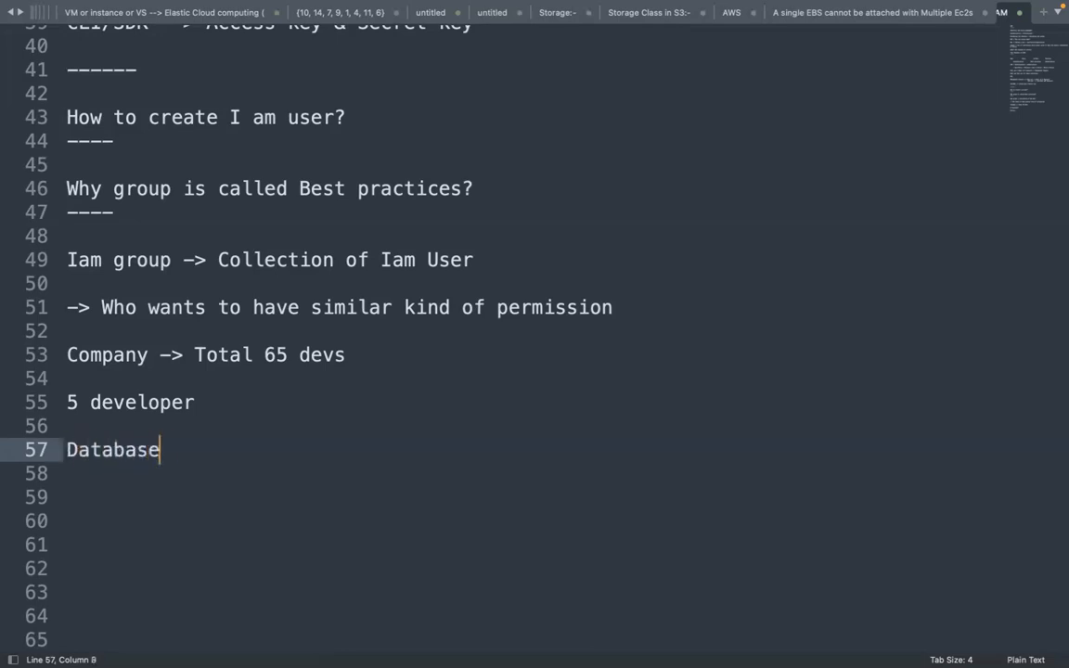
key(BackSpace)
key(Left)
key(Left)
key(Left)
key(Left)
key(Left)
key(Left)
key(Left)
key(Left)
text(Teams)
key(BackSpace)
key(BackSpace)
text(m )
text(-)
text(> root a)
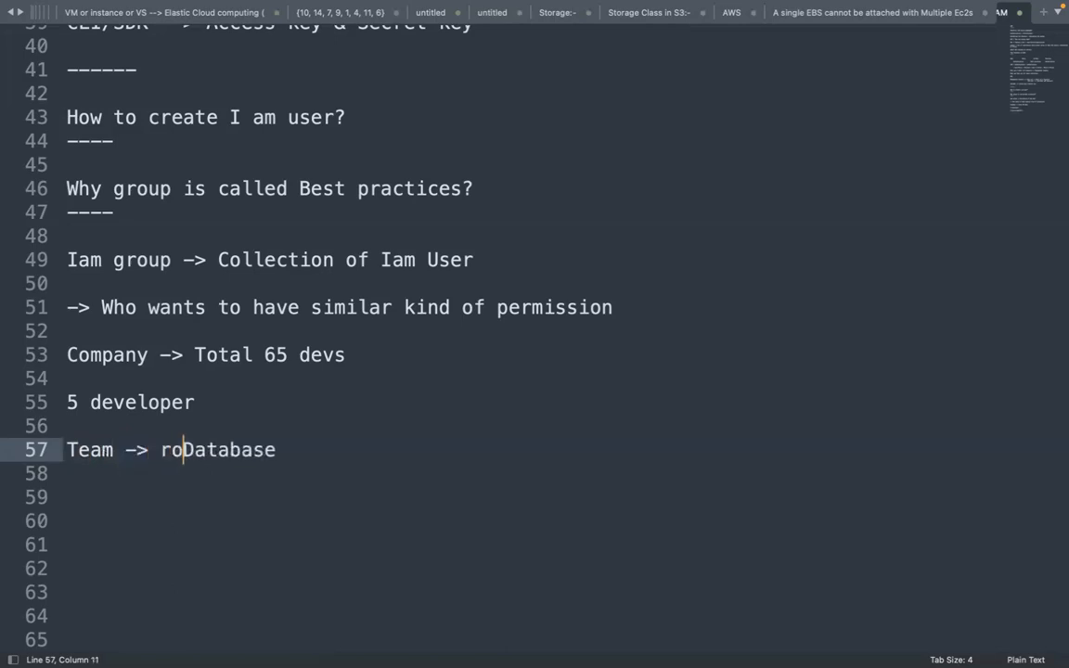
text(ccess ->)
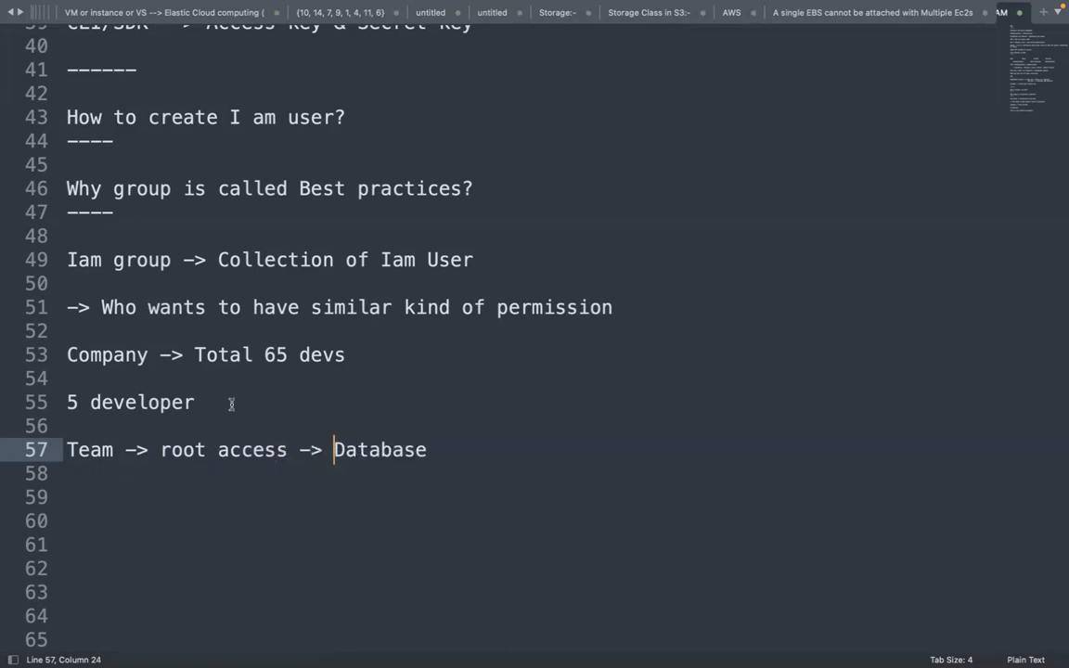
double_click(367, 450)
text(AWs)
key(BackSpace)
text(S)
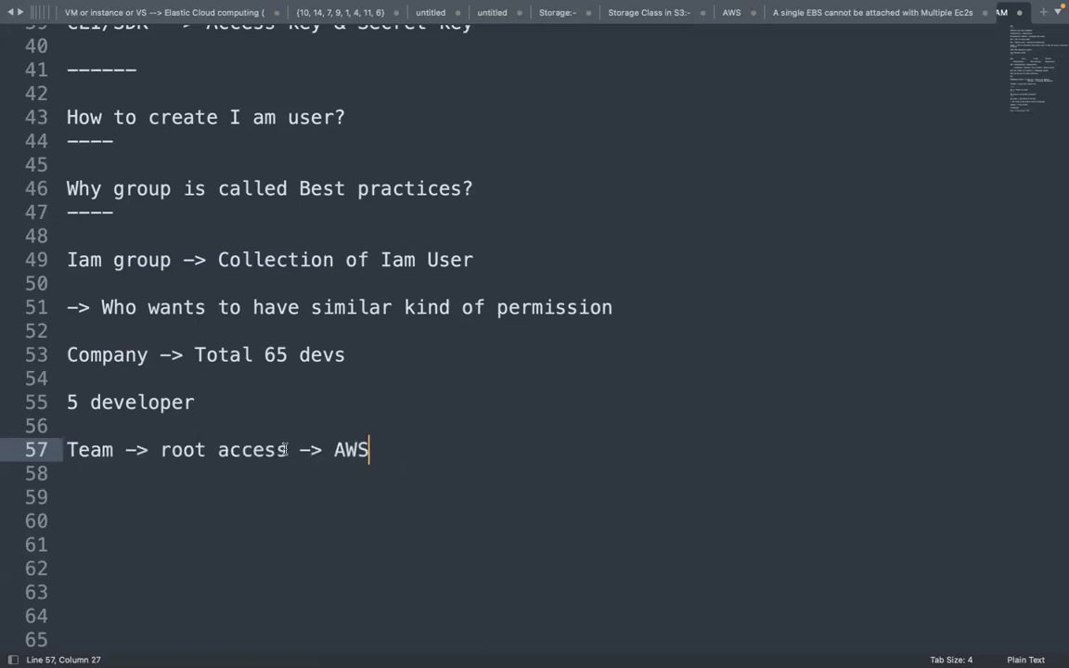
- Highlight the root access arrow and change 'Team' to 'Team lead'
drag(164, 452, 246, 449)
click(384, 444)
drag(384, 444, 320, 454)
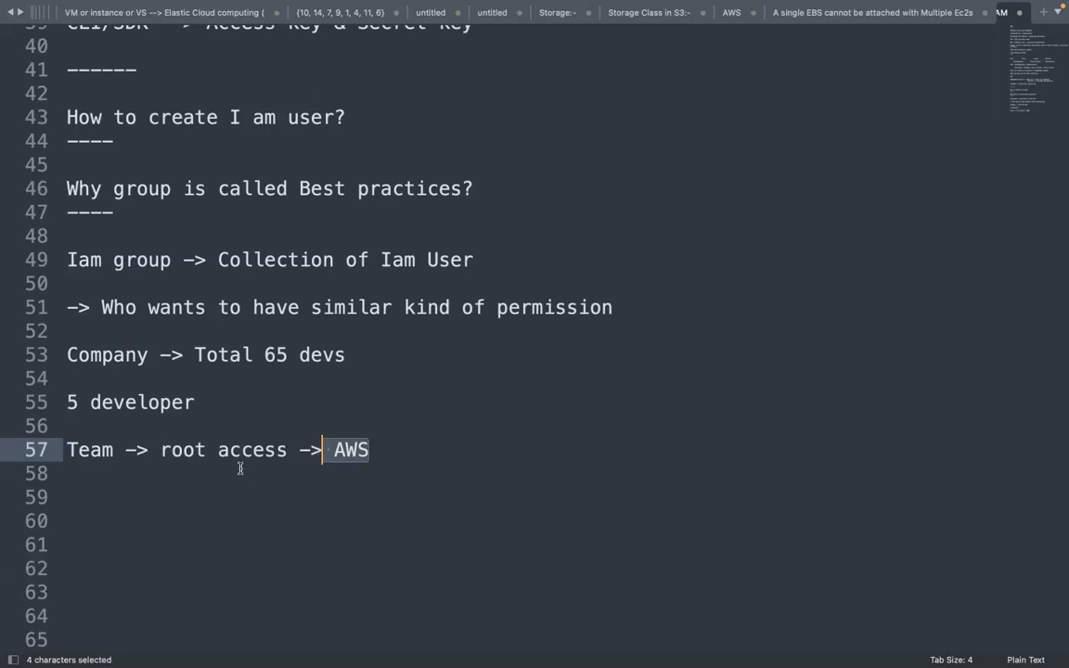
drag(194, 449, 265, 449)
drag(70, 452, 92, 452)
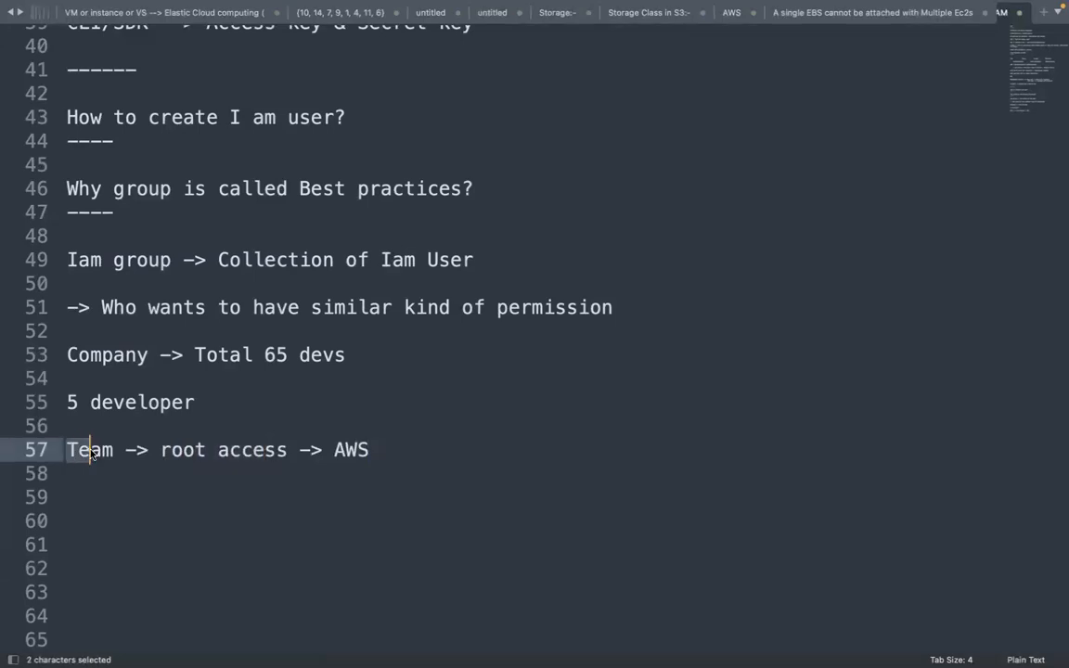
click(116, 451)
text(lead)
- Append '- Junior' to the 5 developer line
drag(196, 402, 11, 409)
click(433, 454)
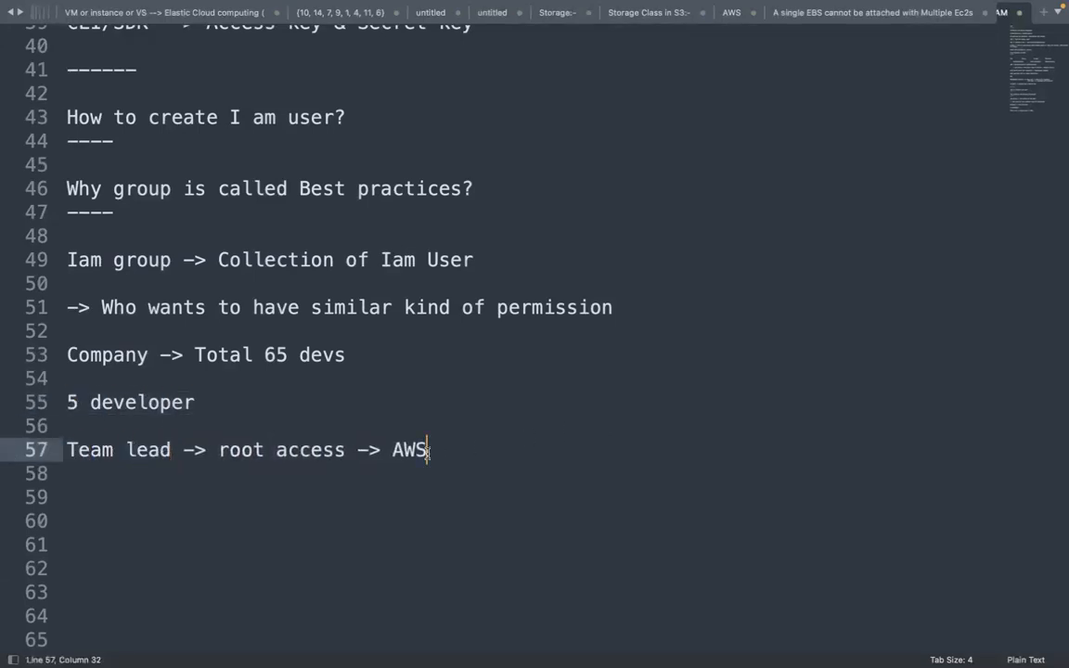
key(Return)
key(Return)
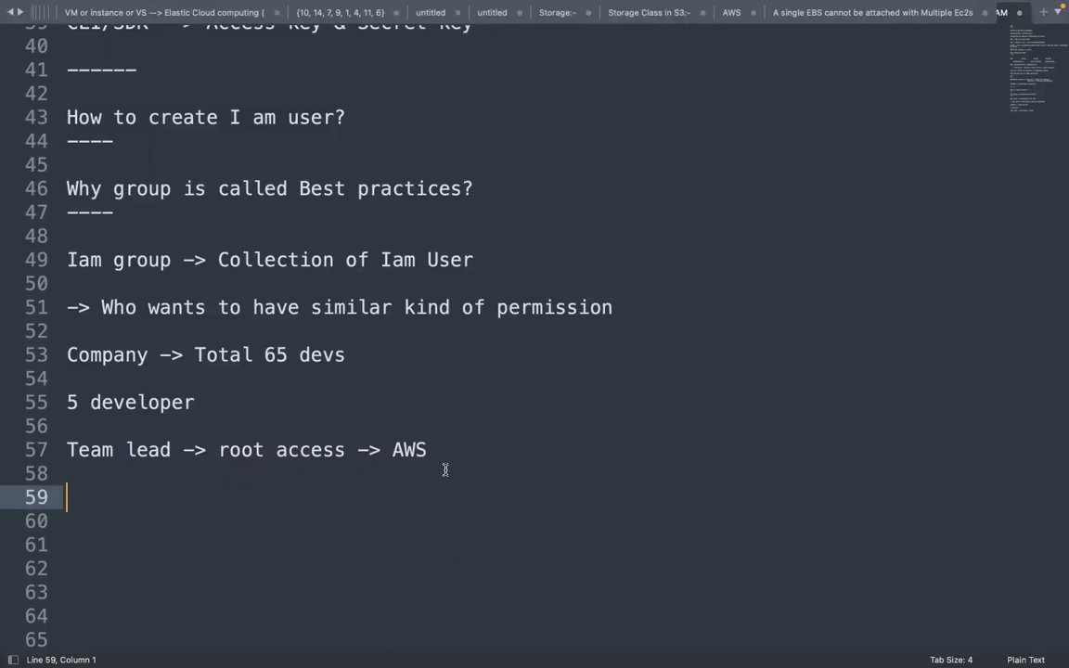
drag(196, 402, 39, 401)
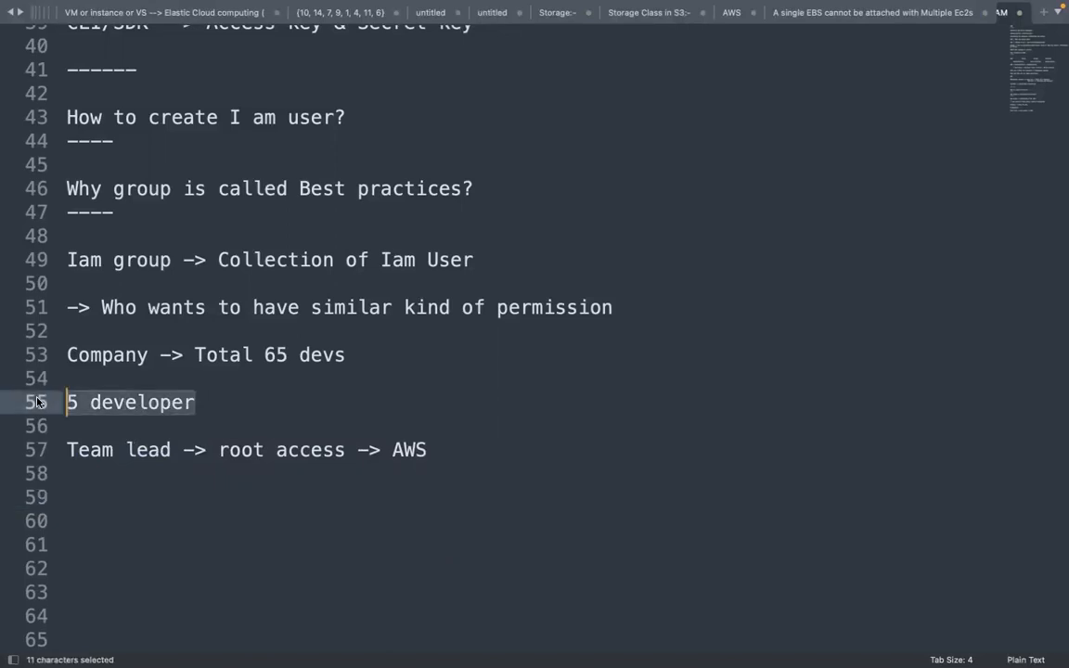
click(196, 400)
text(- Junior)
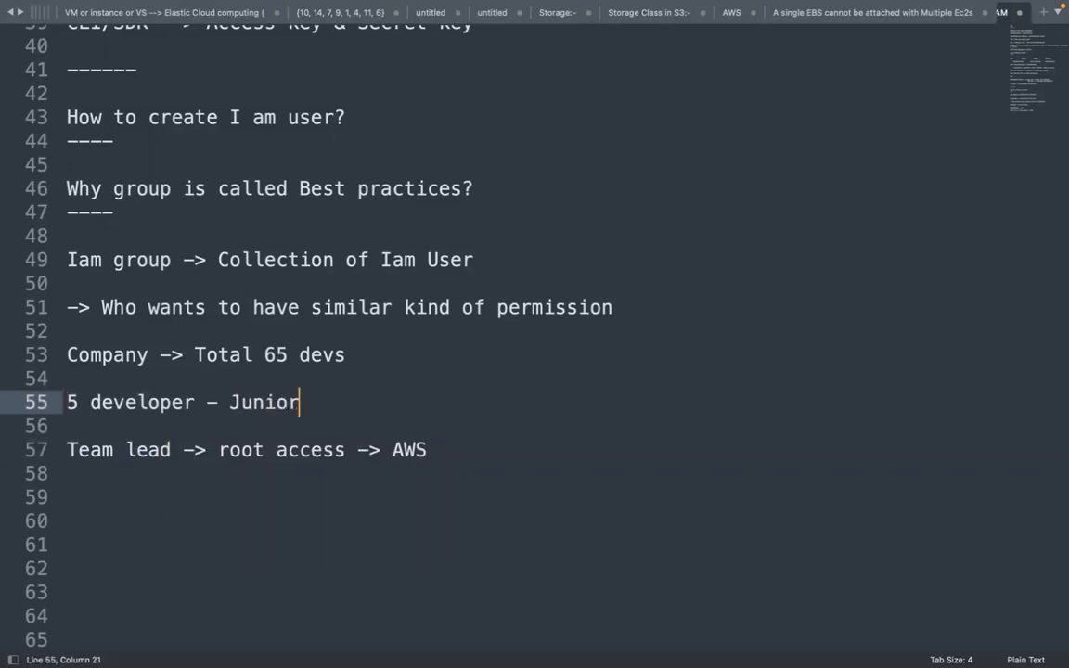
- Add a line reading '5 Iam Users' below the AWS line
click(449, 450)
key(Return)
key(Return)
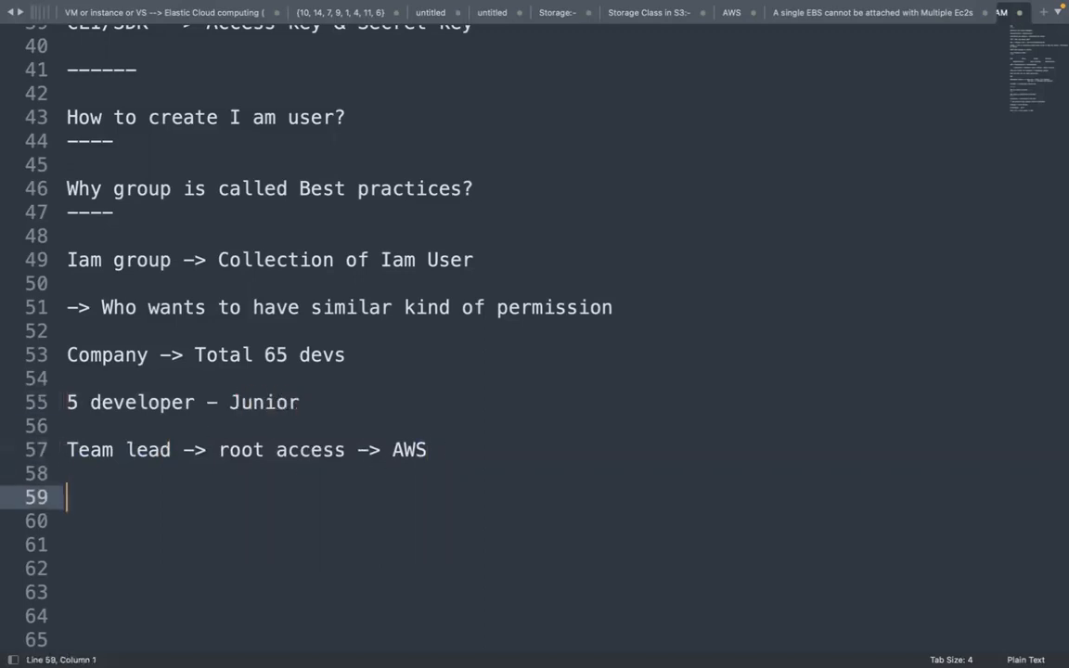
text(5 Use)
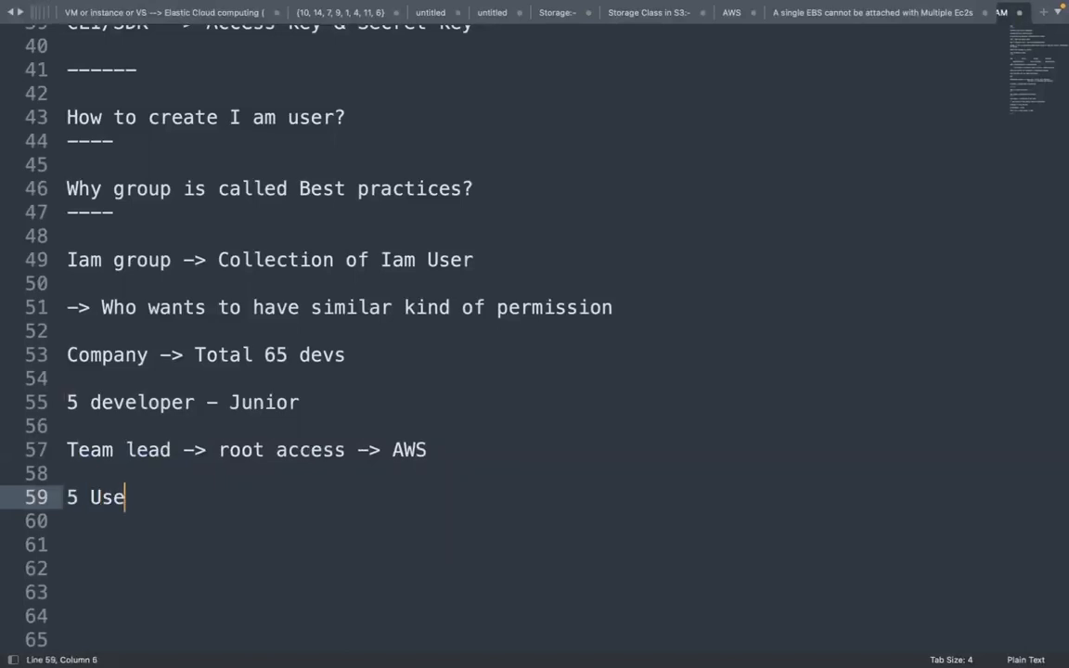
key(BackSpace)
key(BackSpace)
key(BackSpace)
text(Users)
key(Left)
key(Left)
key(Left)
key(Left)
key(Left)
text(Ia)
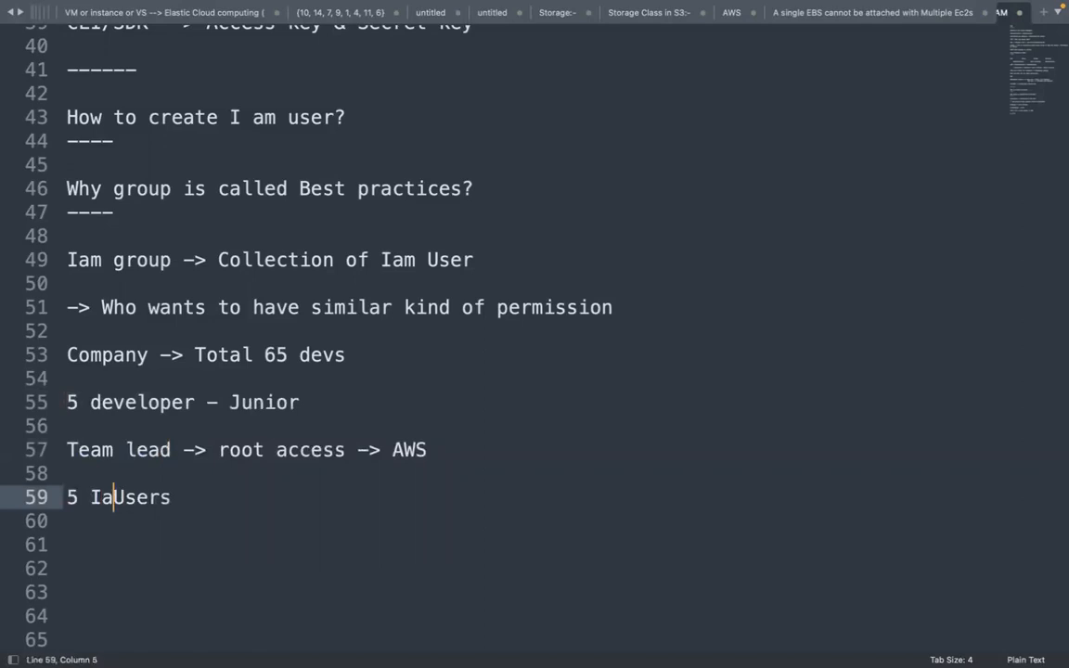
key(BackSpace)
text(m)
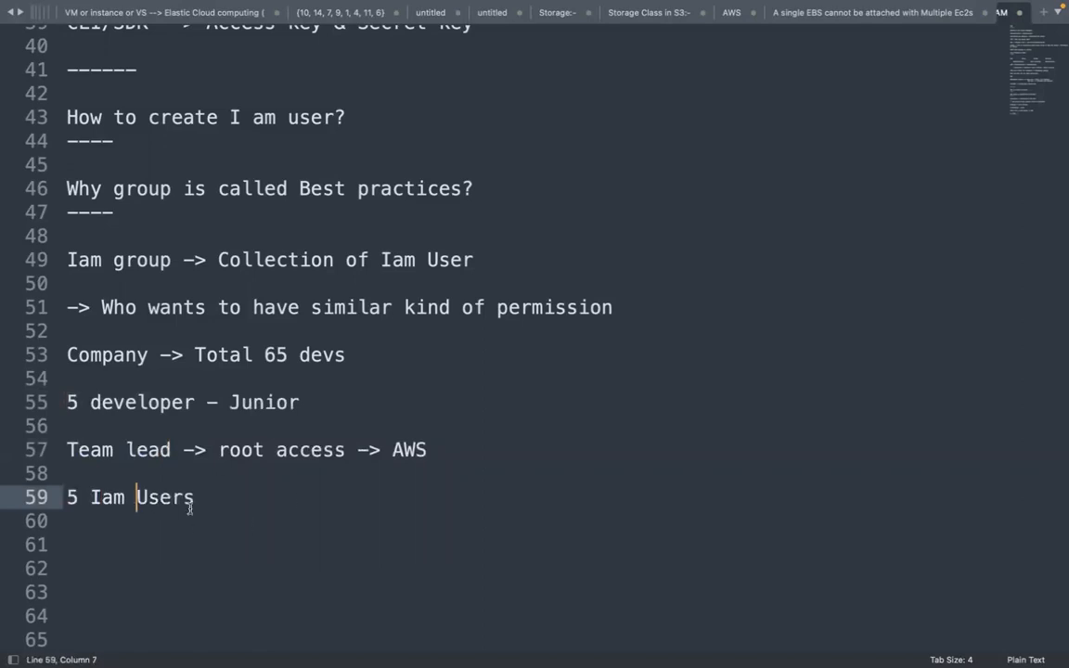
- Emphasise 'Iam Users' and 'developer', then start a new line below line 59
drag(194, 499, 116, 504)
drag(79, 405, 172, 411)
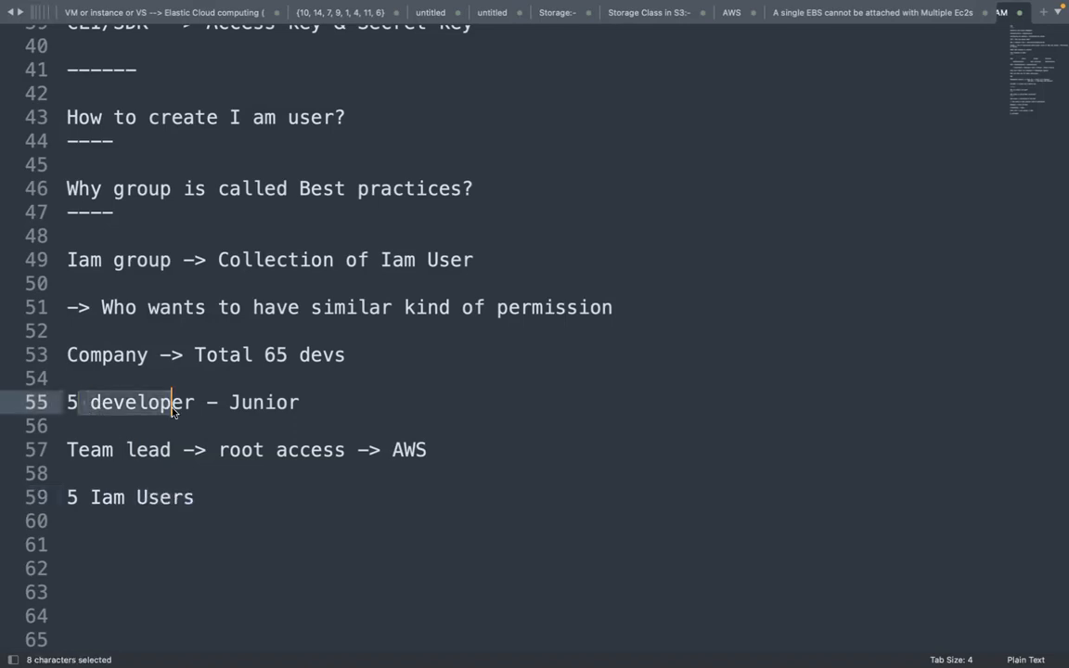
click(211, 501)
key(Return)
key(Return)
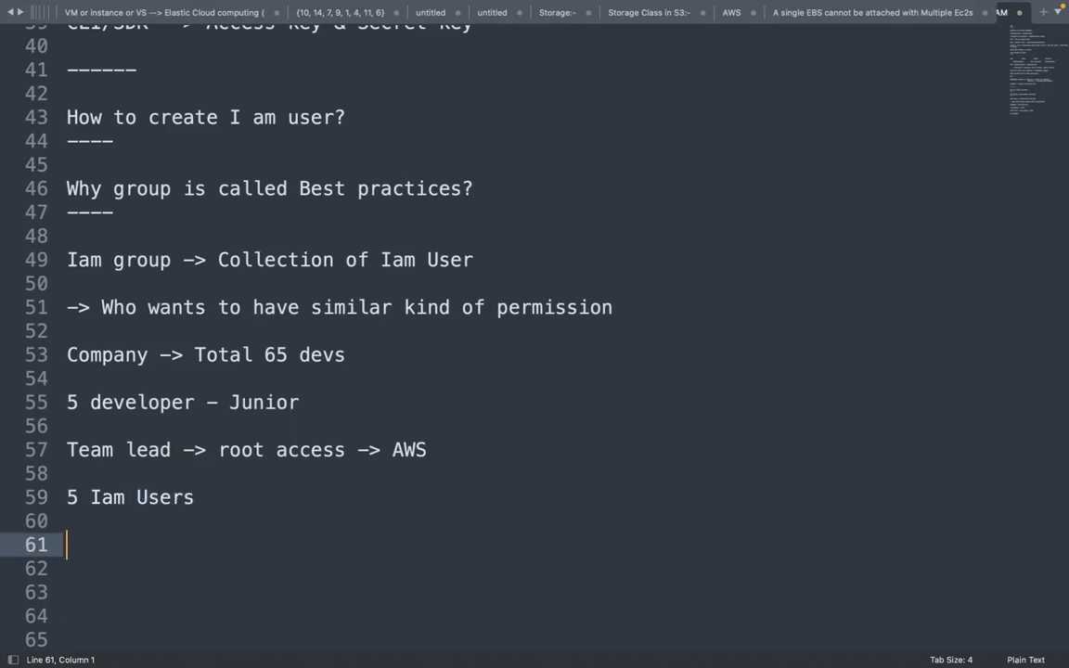
- Type 'Each user --> Permission' on line 61, correcting the spelling of Permission
text(Each user --> Permission)
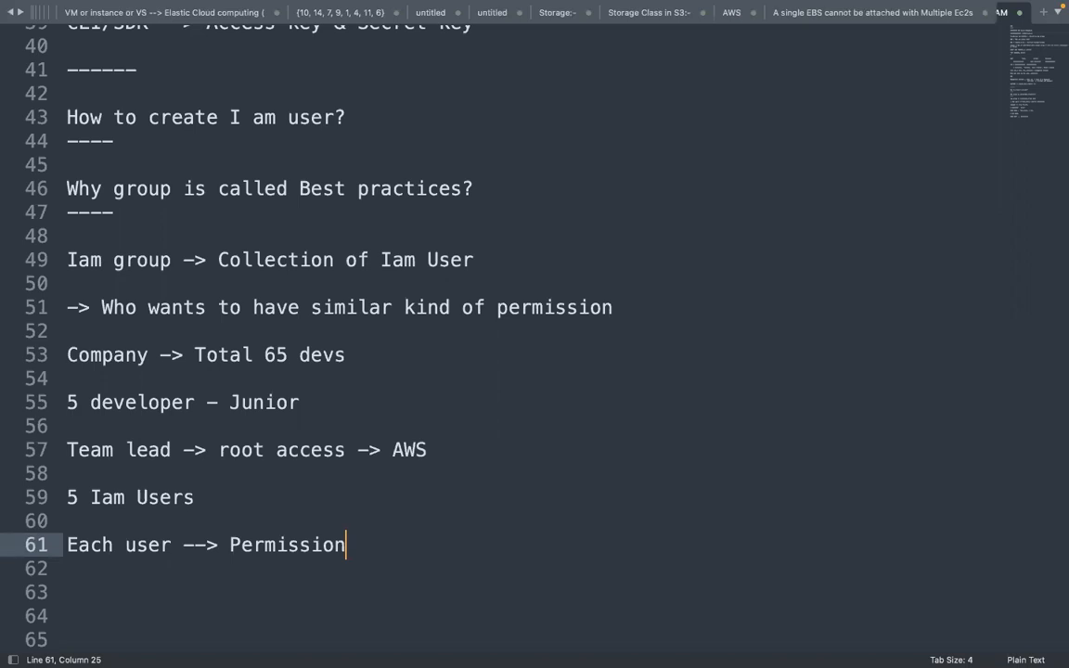
drag(347, 545, 197, 548)
click(222, 568)
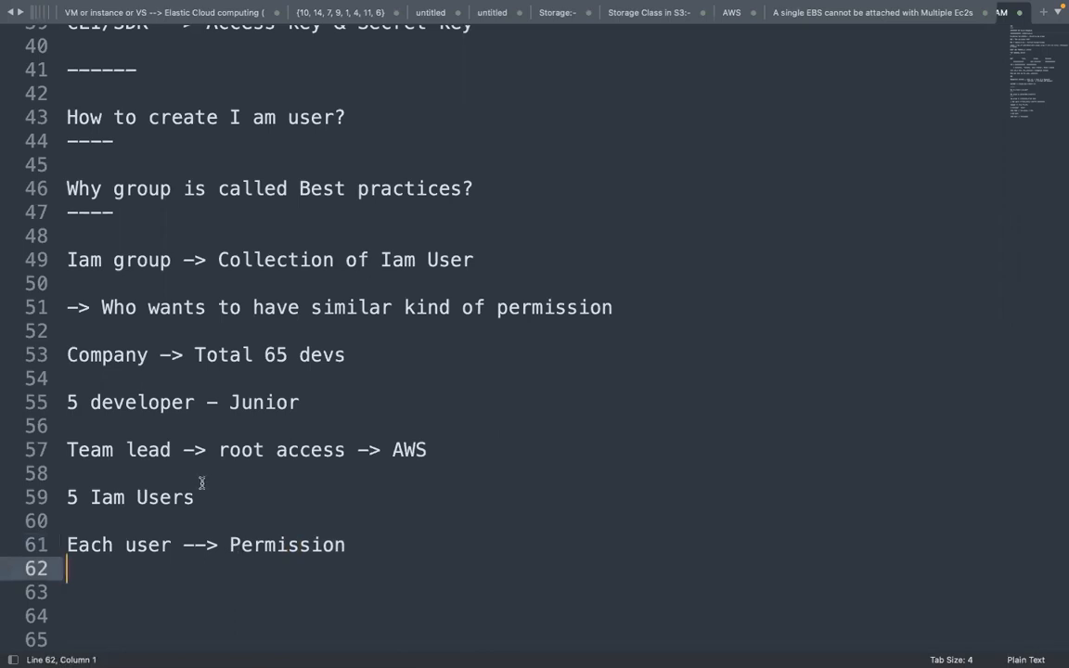
- Emphasise 'User' and 'Each user', then add several blank lines below the notes
drag(126, 498, 184, 501)
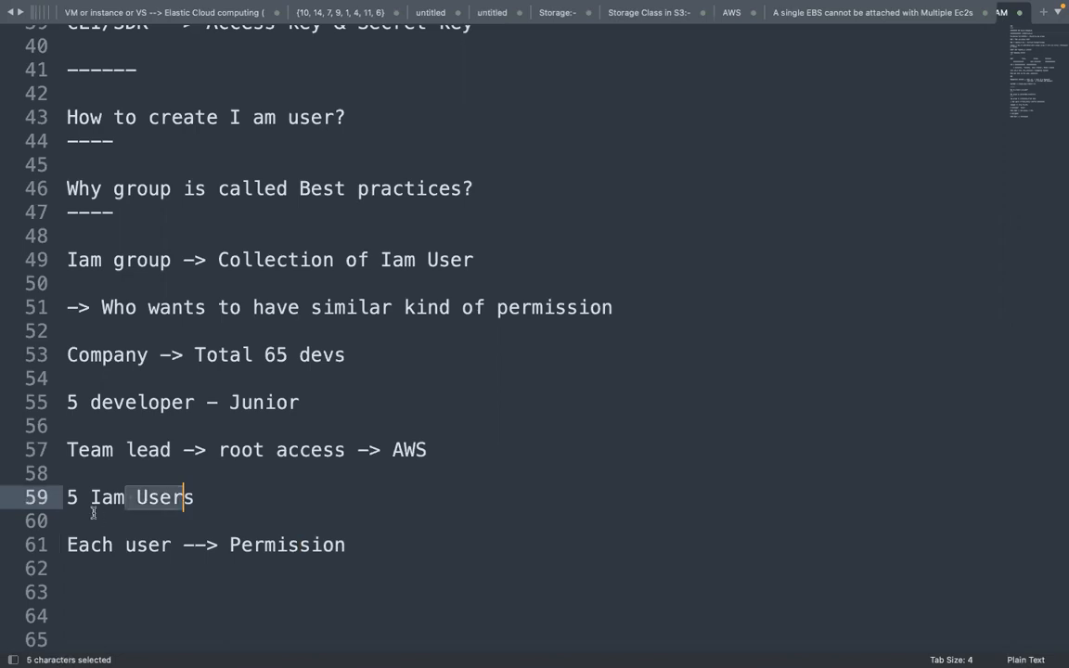
click(371, 545)
key(Return)
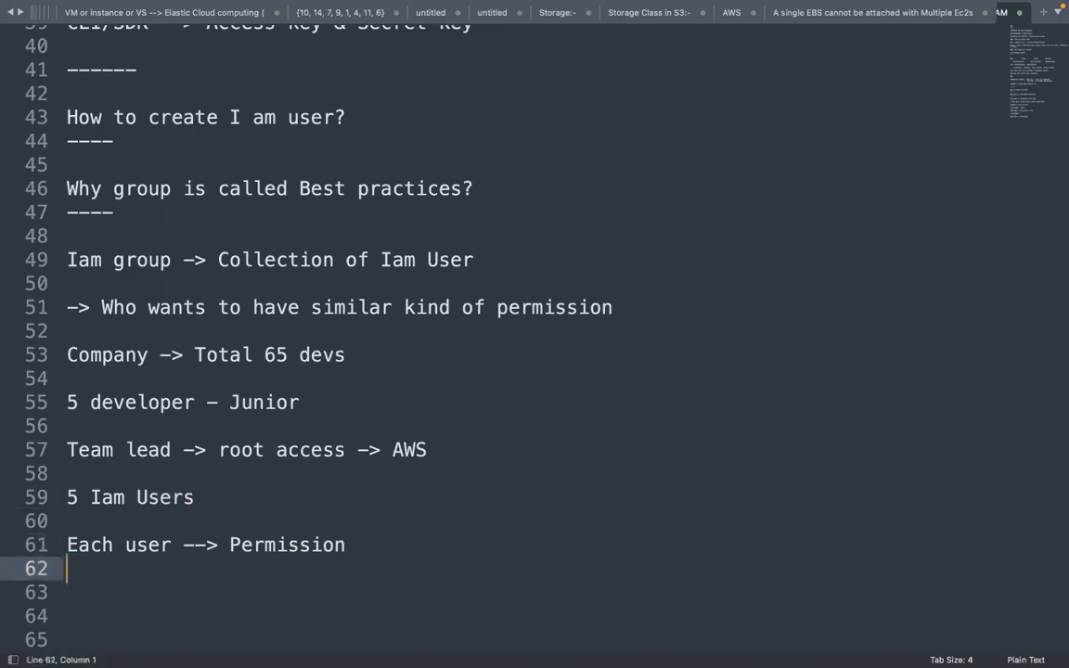
key(Return)
key(Return)
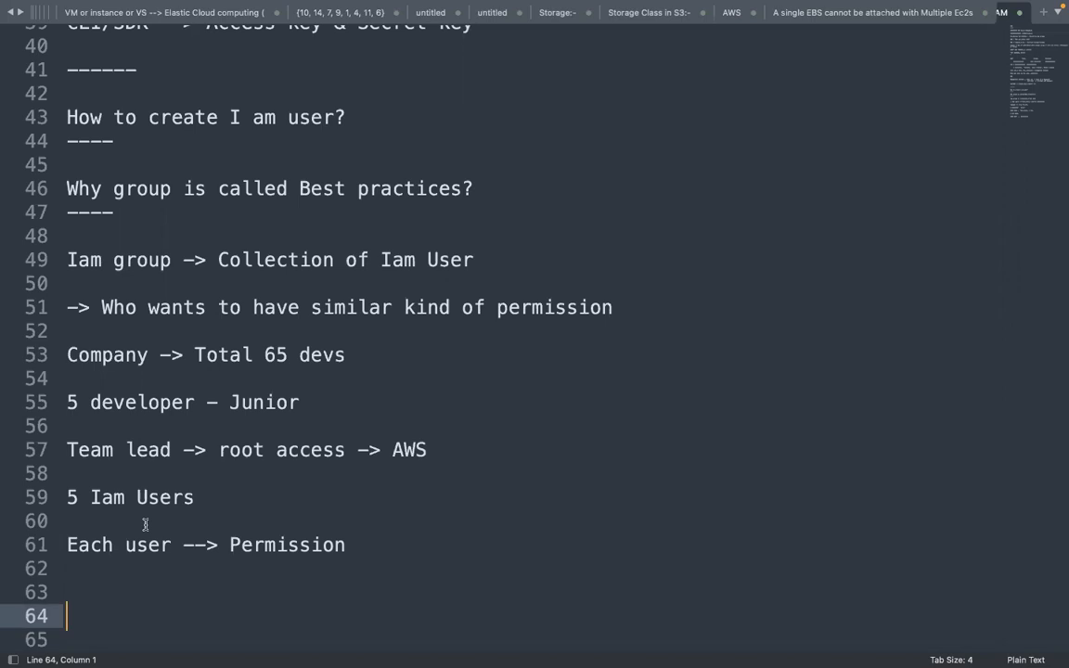
drag(68, 545, 158, 547)
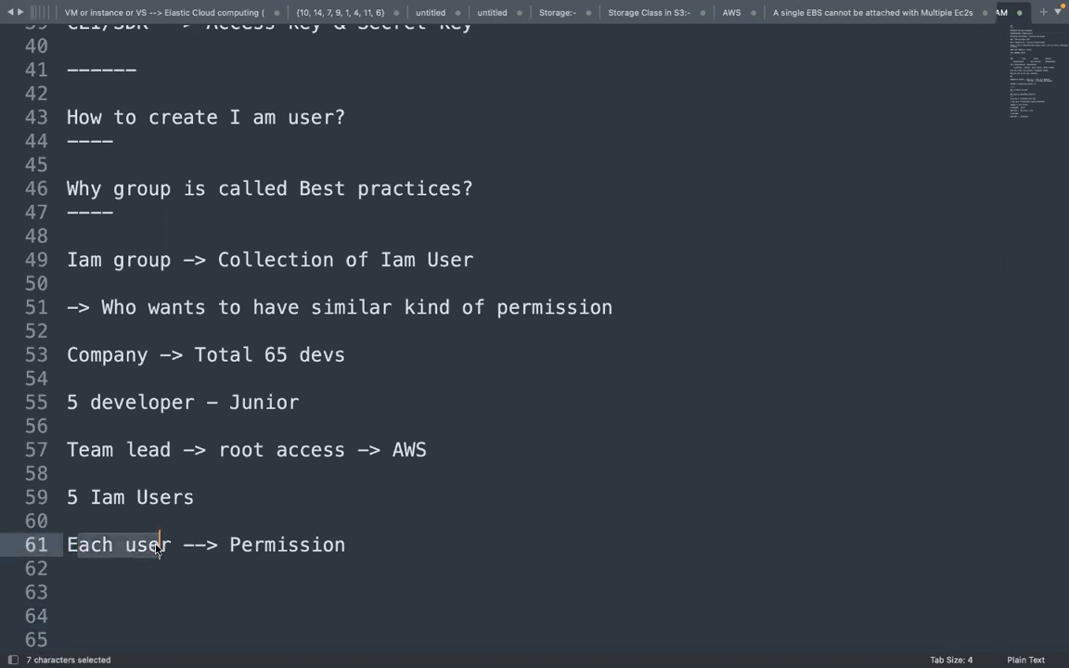
click(349, 542)
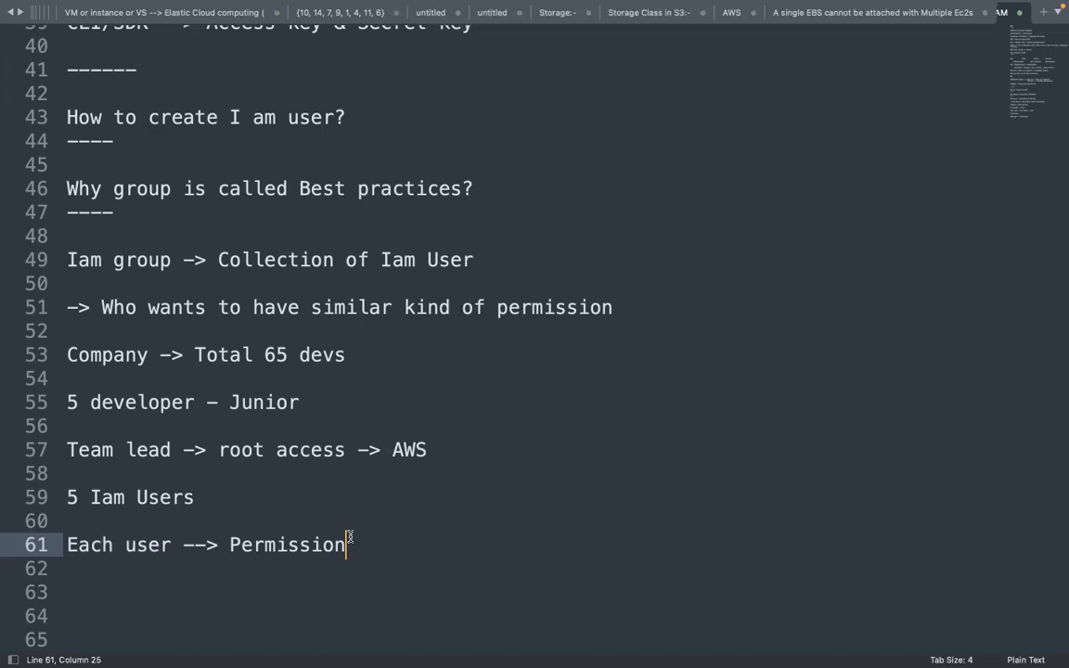
key(Return)
key(Return)
key(Return)
key(Return)
key(Return)
key(Return)
key(Return)
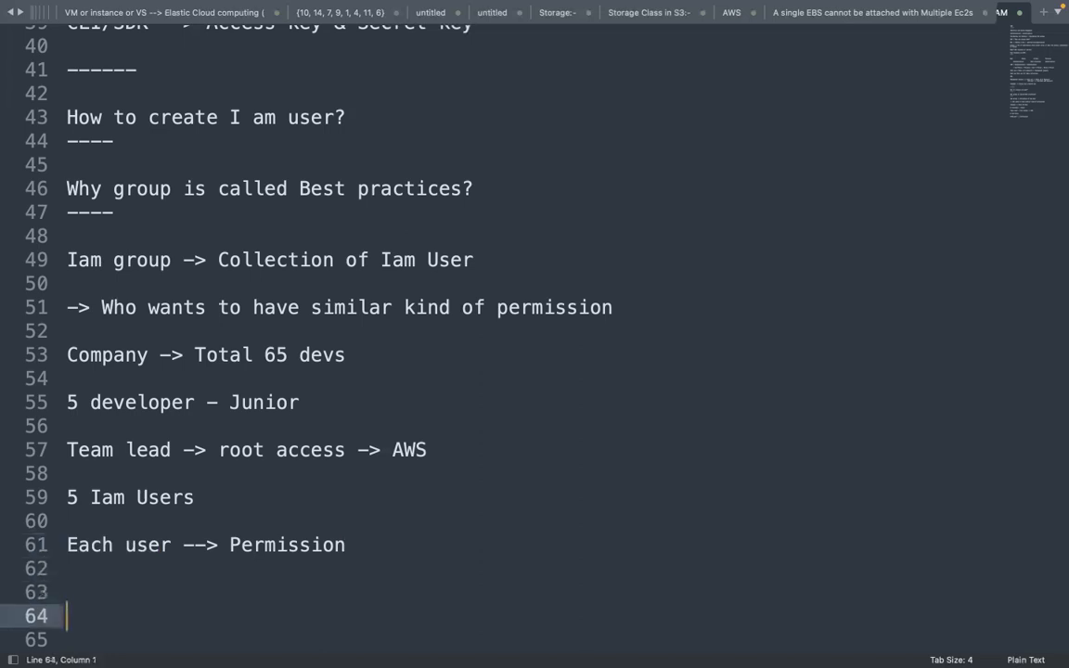
key(Return)
key(Return)
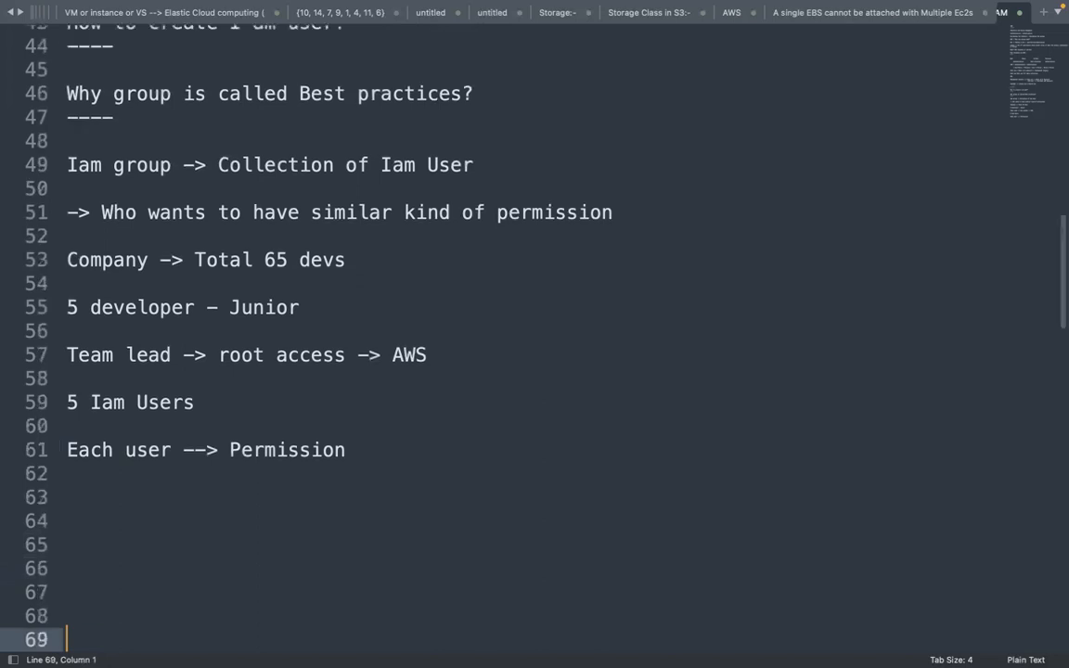
click(109, 474)
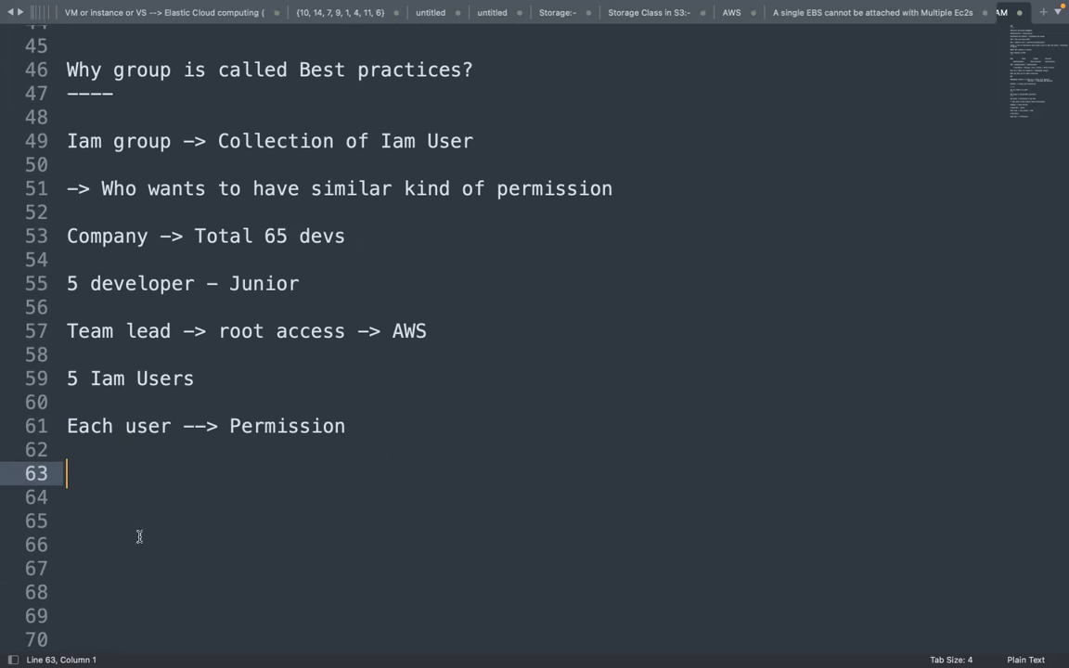
- Write 'Group ->' on line 64, then list D1, D2, D3, D4, D5 on separate lines
key(Return)
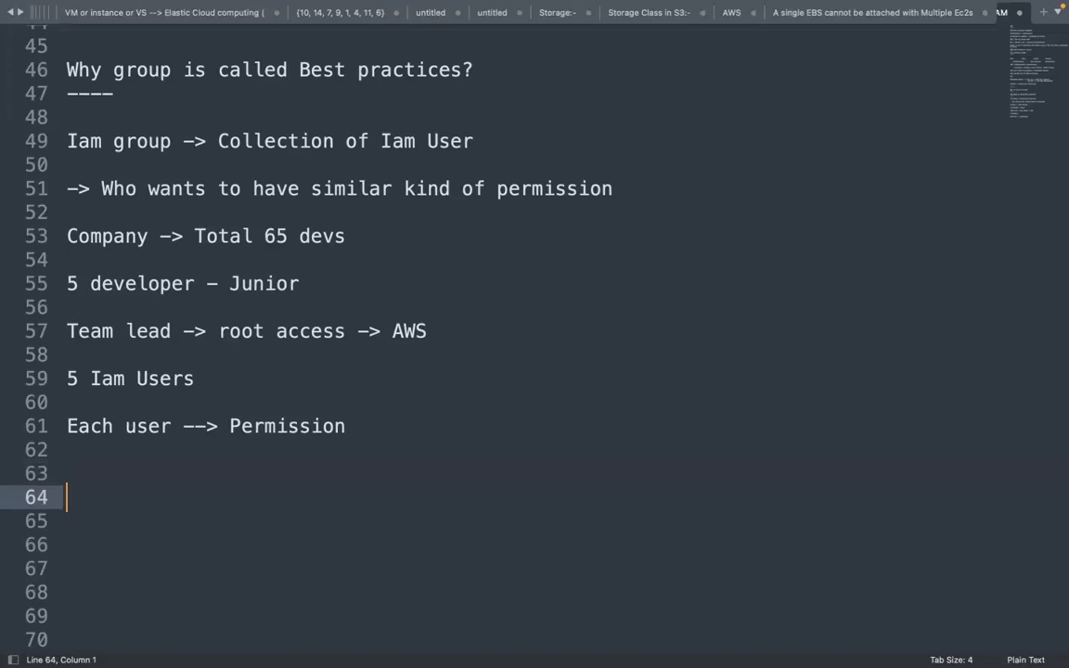
text(Group )
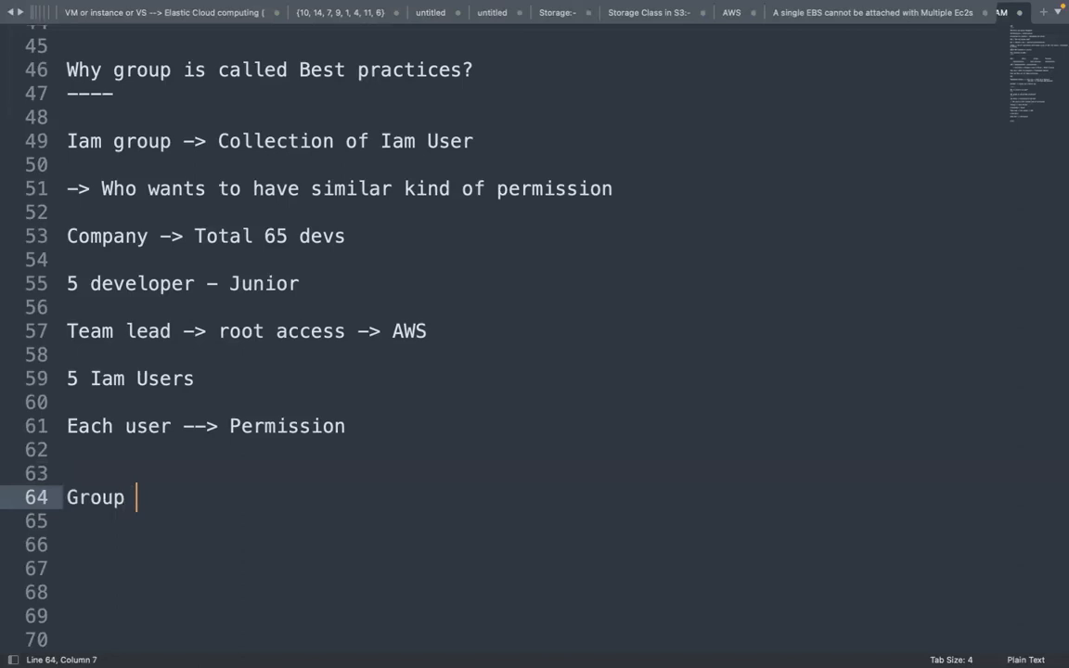
text(->)
key(Return)
key(Return)
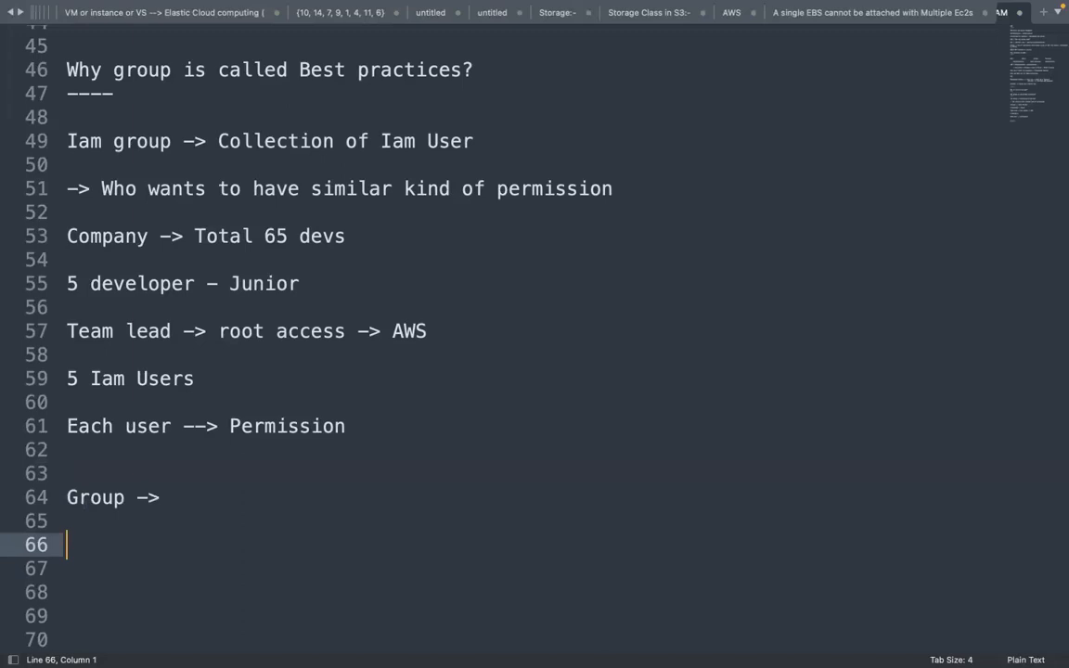
text(De)
key(BackSpace)
text(1)
key(Return)
text(D2)
key(Return)
text(D3)
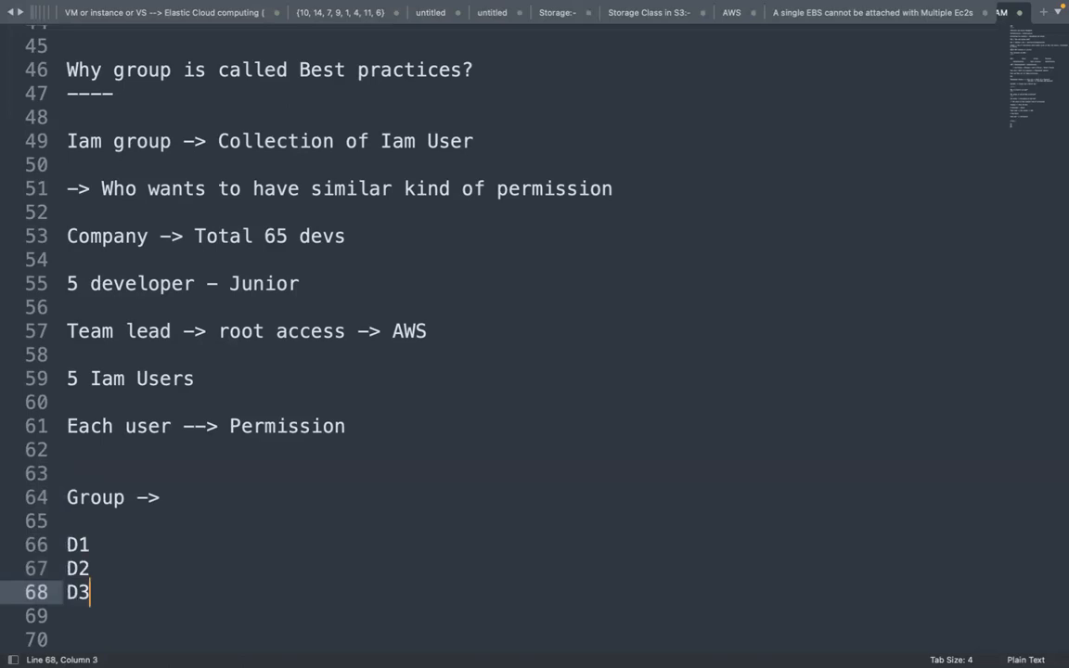
key(Return)
text(D4)
key(Return)
text(D5)
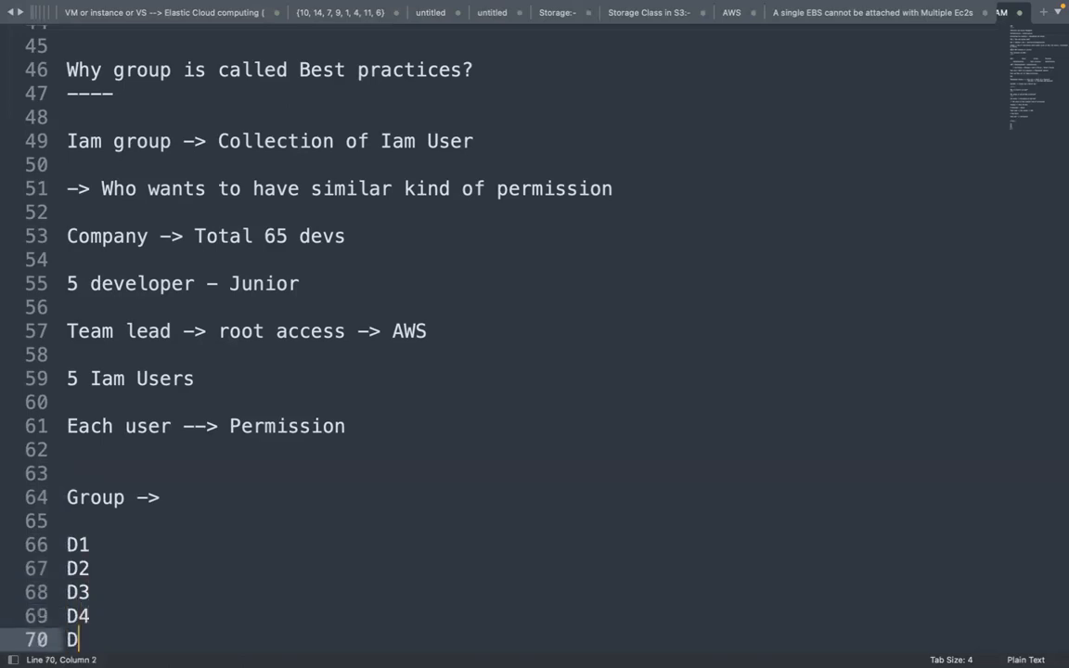
key(Return)
key(Return)
key(Return)
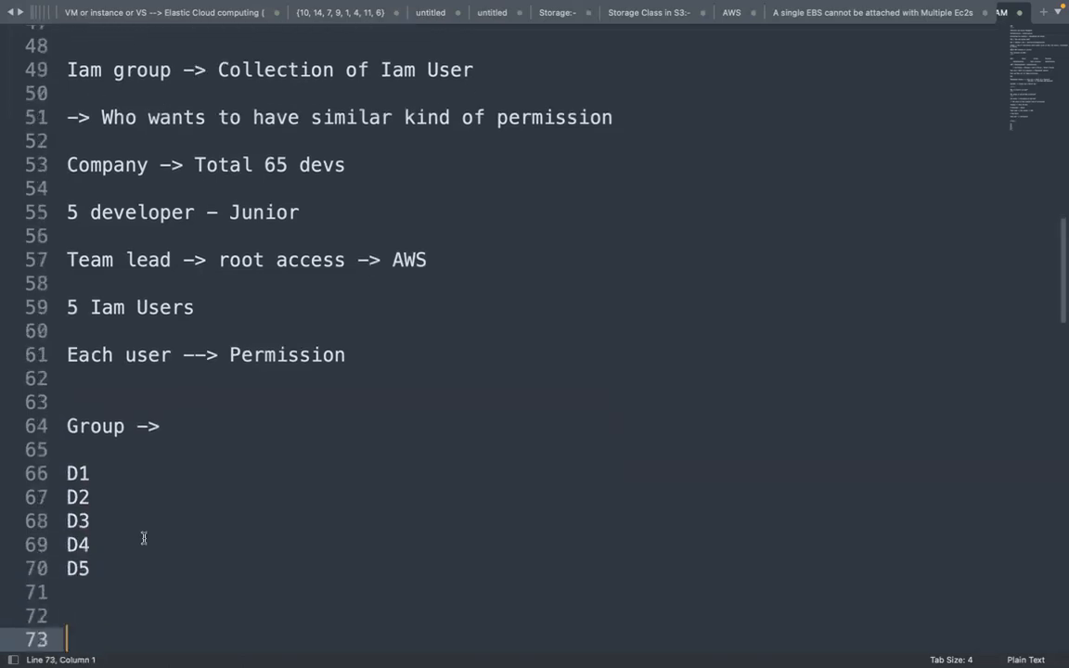
drag(37, 480, 122, 581)
- Map D1 to P1 and complete the group line as 'Group -> P1'
click(102, 473)
text(-> P1)
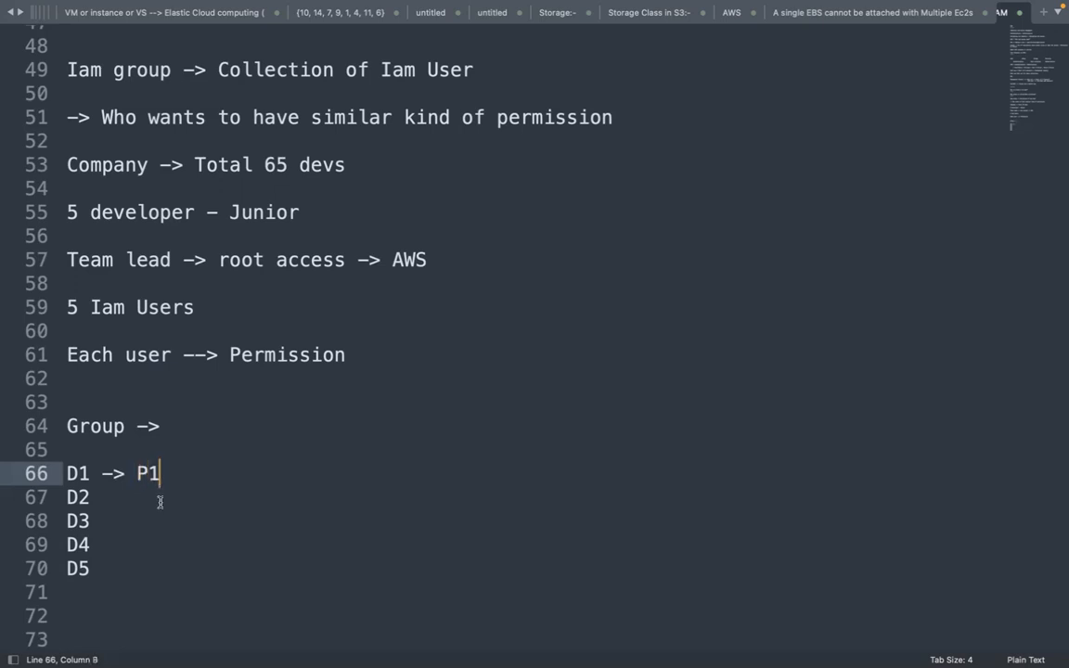
click(115, 497)
text(--)
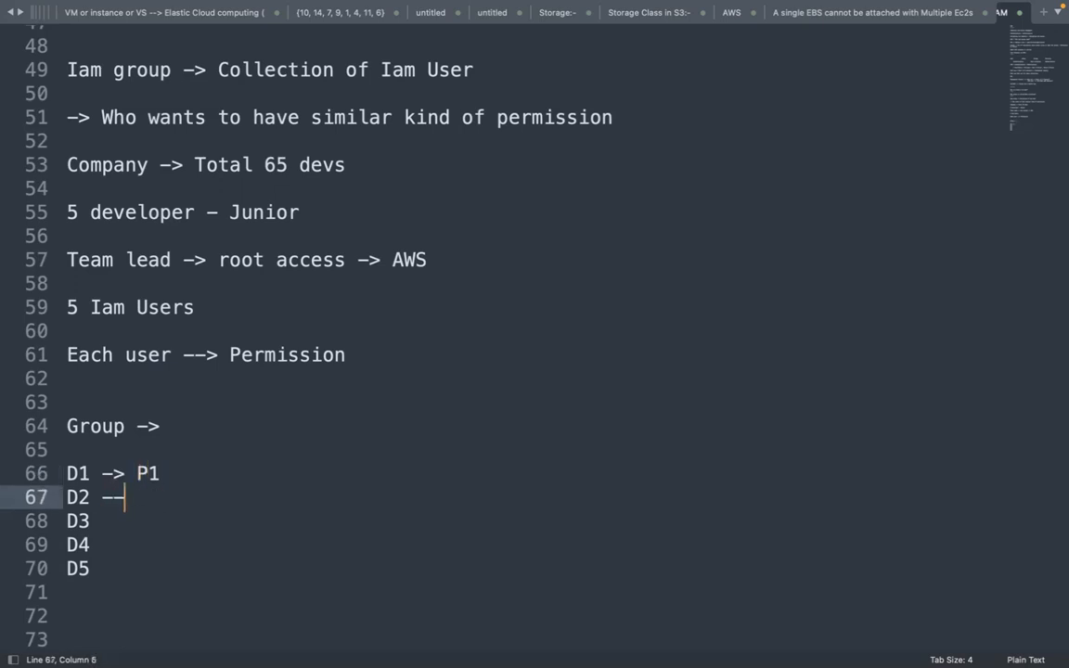
drag(67, 426, 171, 426)
click(171, 426)
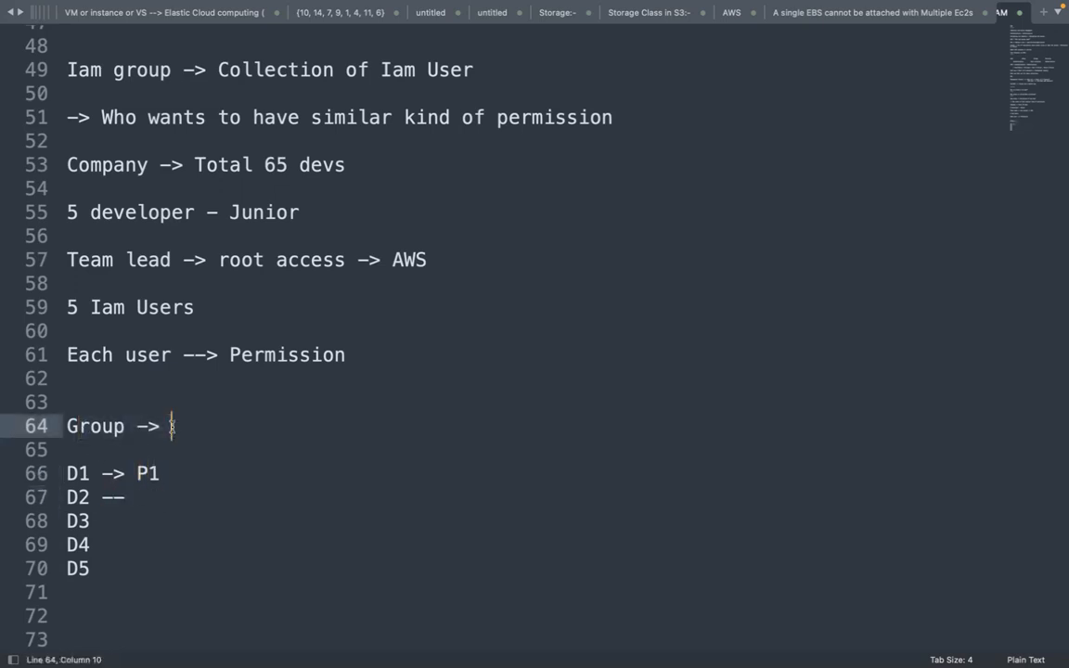
text(P1)
- Add policies P2, P3, P4, P5 after D2, D3, D4, D5
click(132, 498)
text(P2)
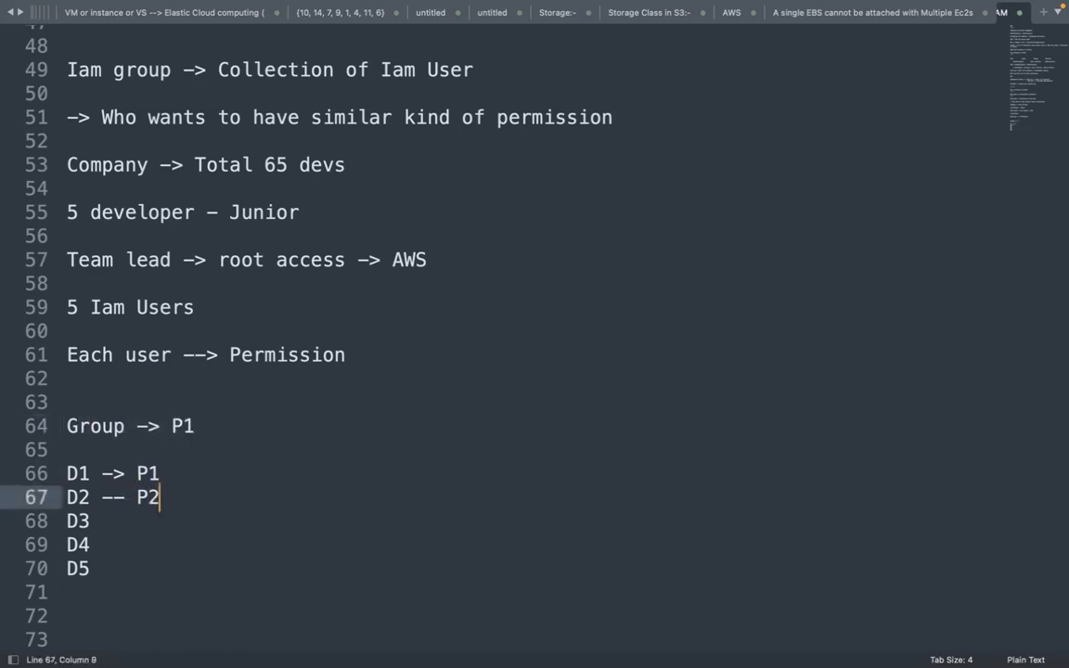
click(108, 520)
text(-)
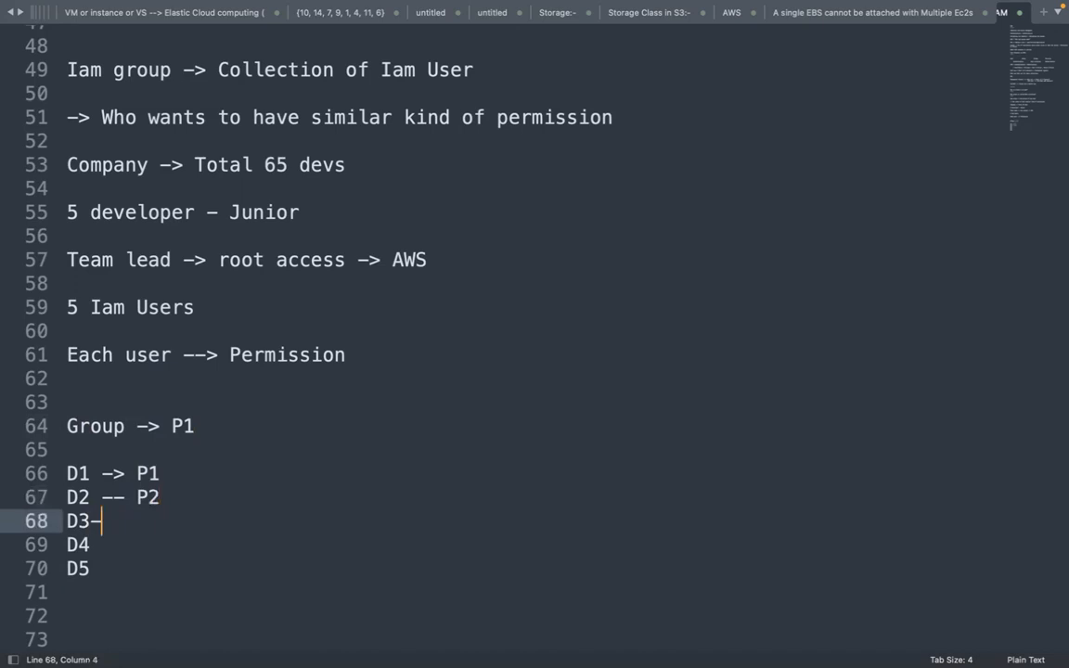
text(-> P3)
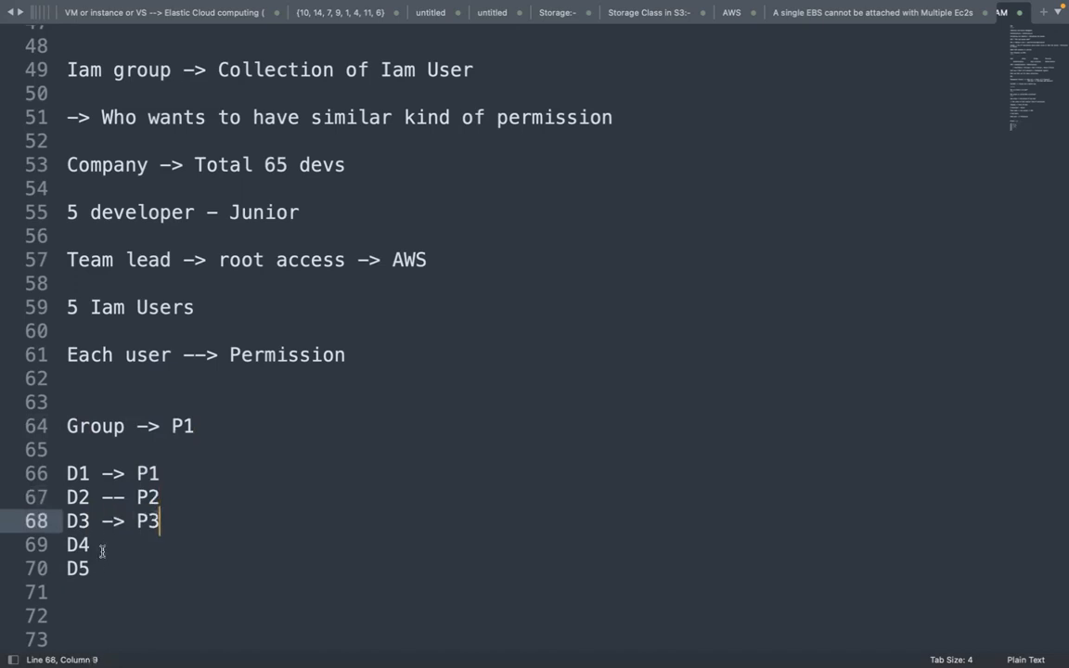
click(102, 549)
text(-> _)
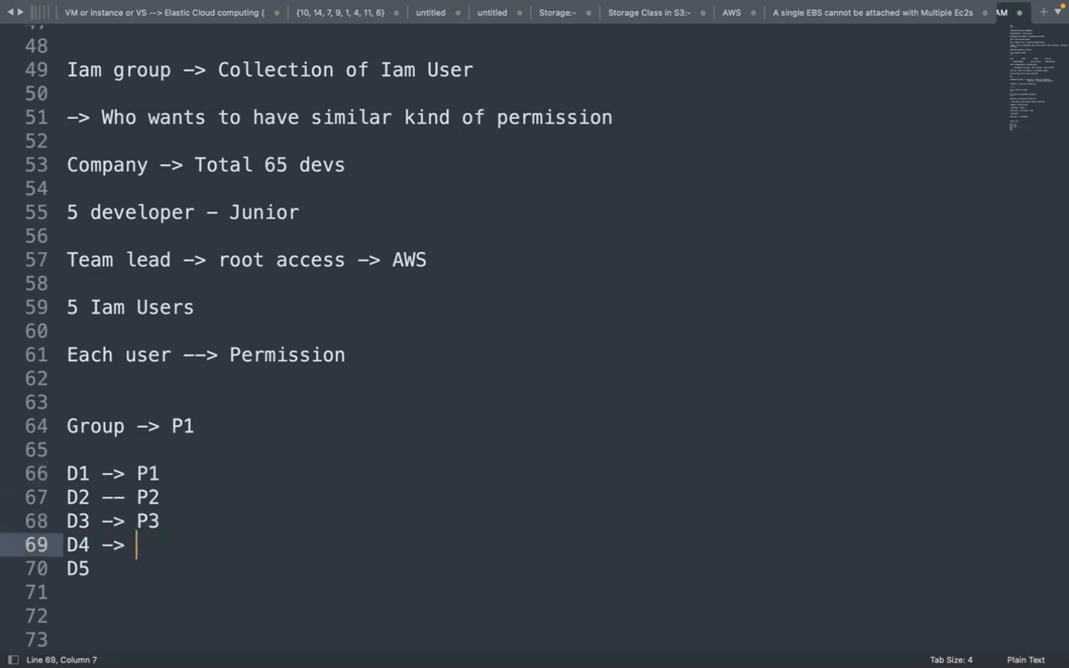
key(BackSpace)
text(P4)
click(114, 570)
text(-> P)
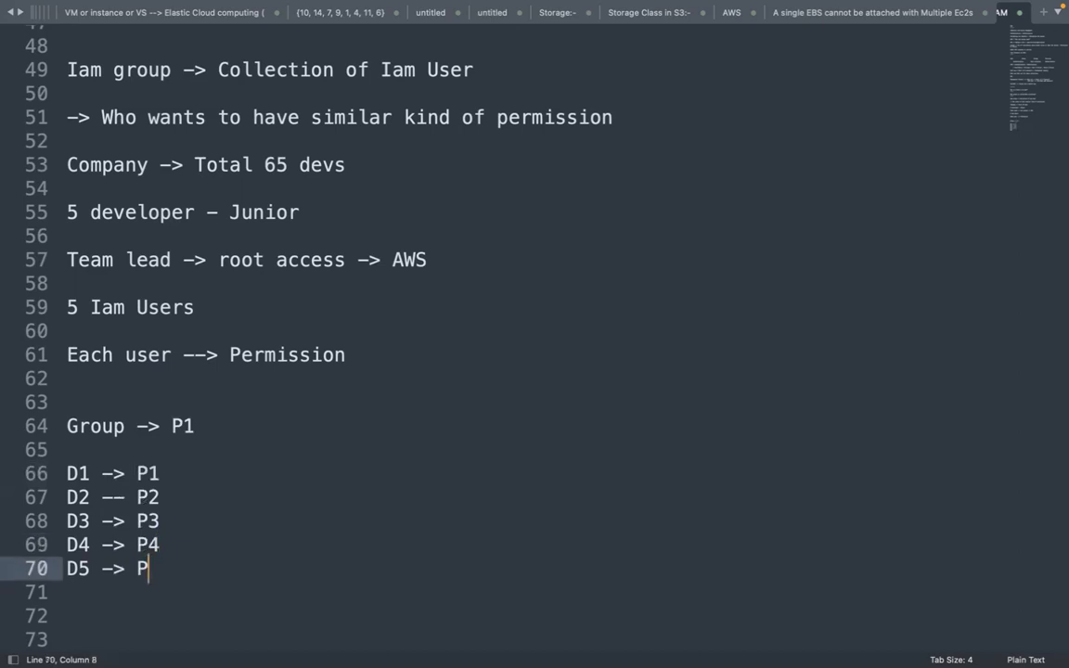
text(5)
- Fix D2's arrow to '->' and add empty lines below the policy list
click(125, 498)
key(BackSpace)
text(>)
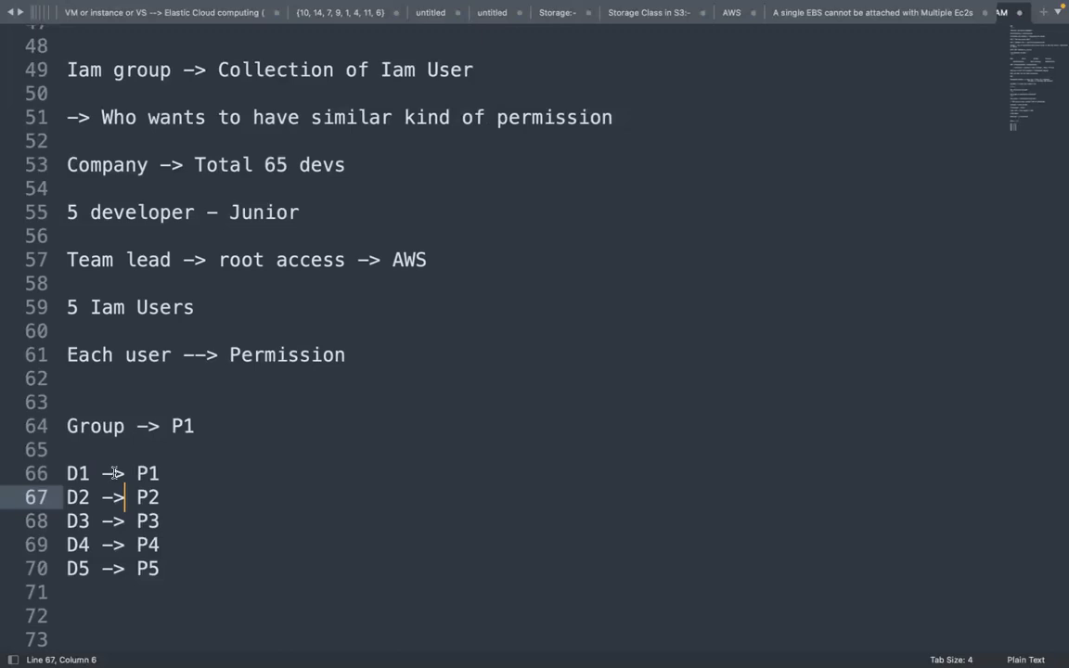
drag(124, 425, 67, 425)
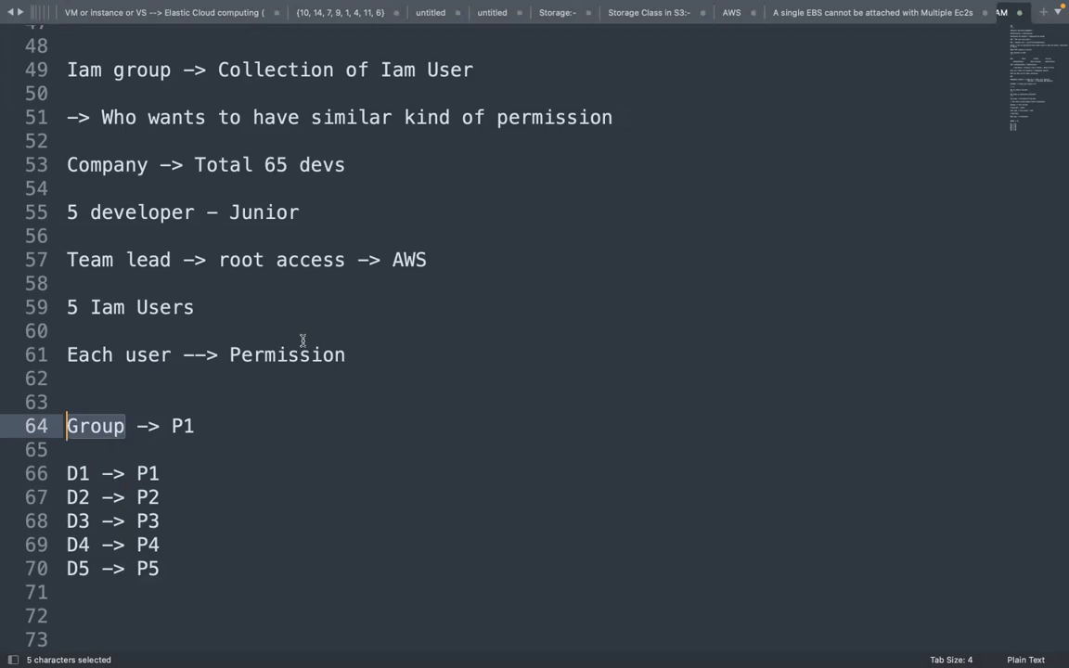
click(182, 566)
key(Return)
key(Return)
key(Return)
key(Return)
key(Return)
key(Return)
key(Return)
key(Return)
key(Return)
key(Return)
key(Return)
key(Return)
key(Return)
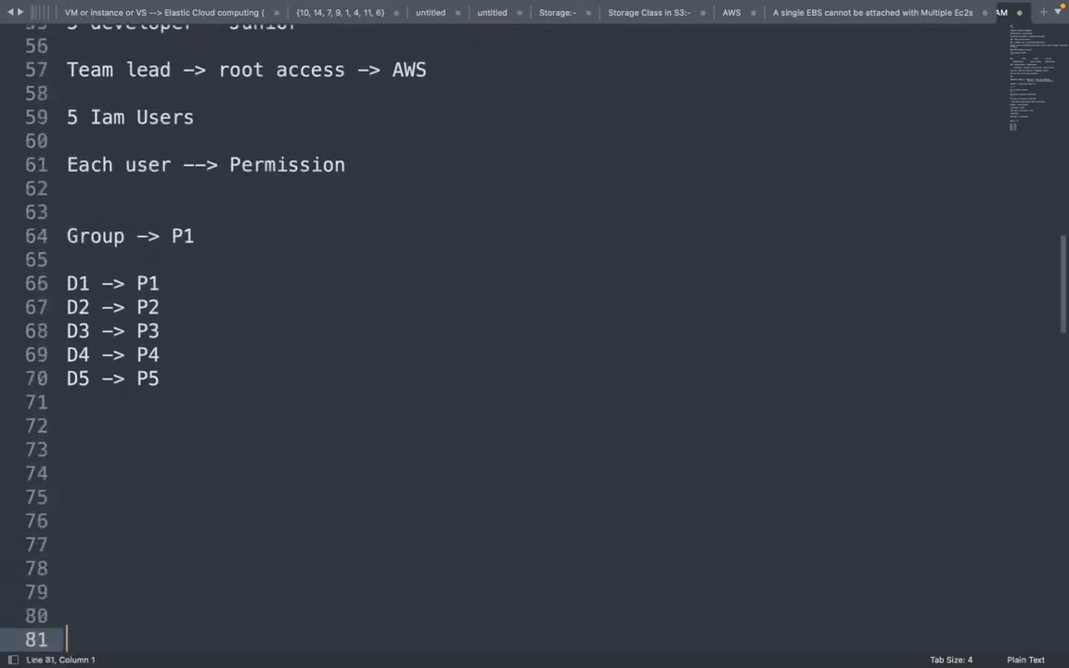
key(Return)
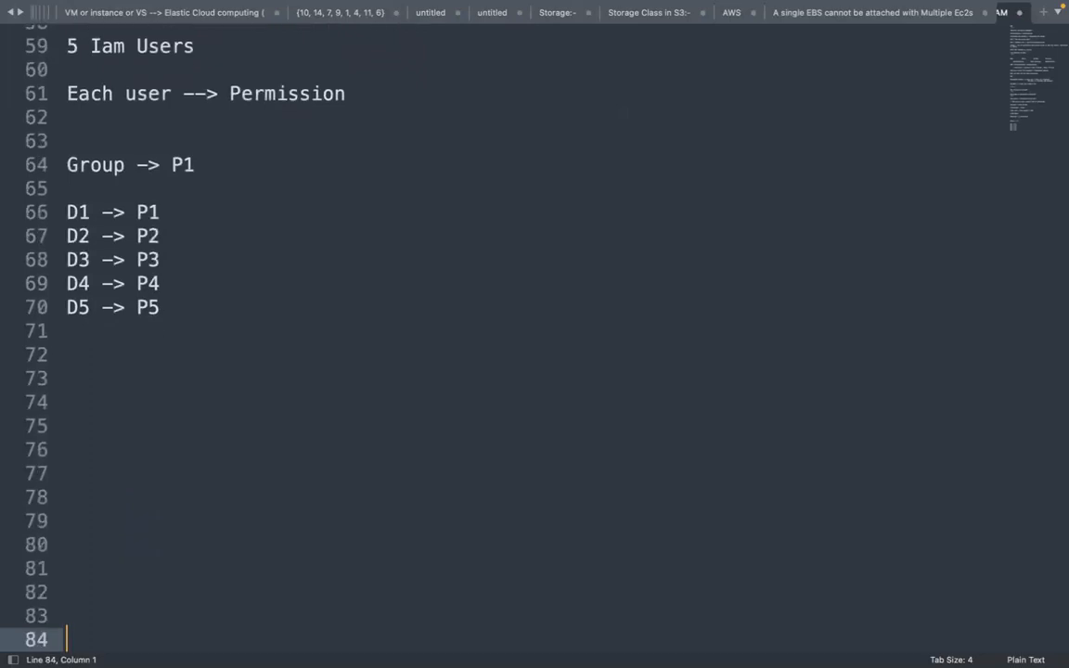
- Write '> Attaching a policy at the group level' on line 72, fixing typos
click(88, 356)
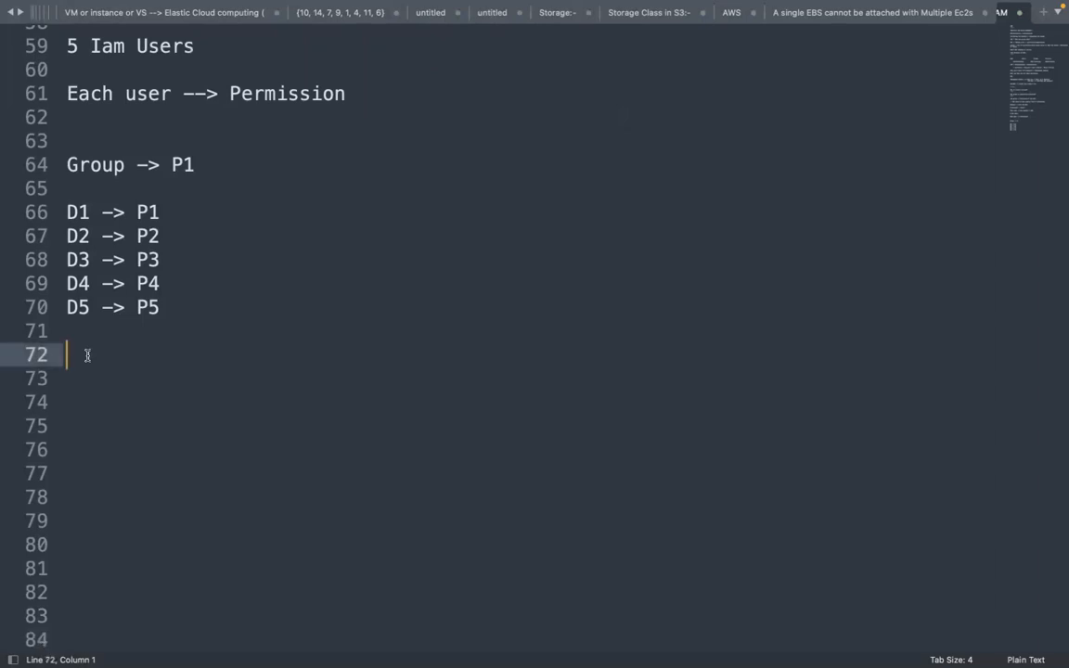
text(> Attaching )
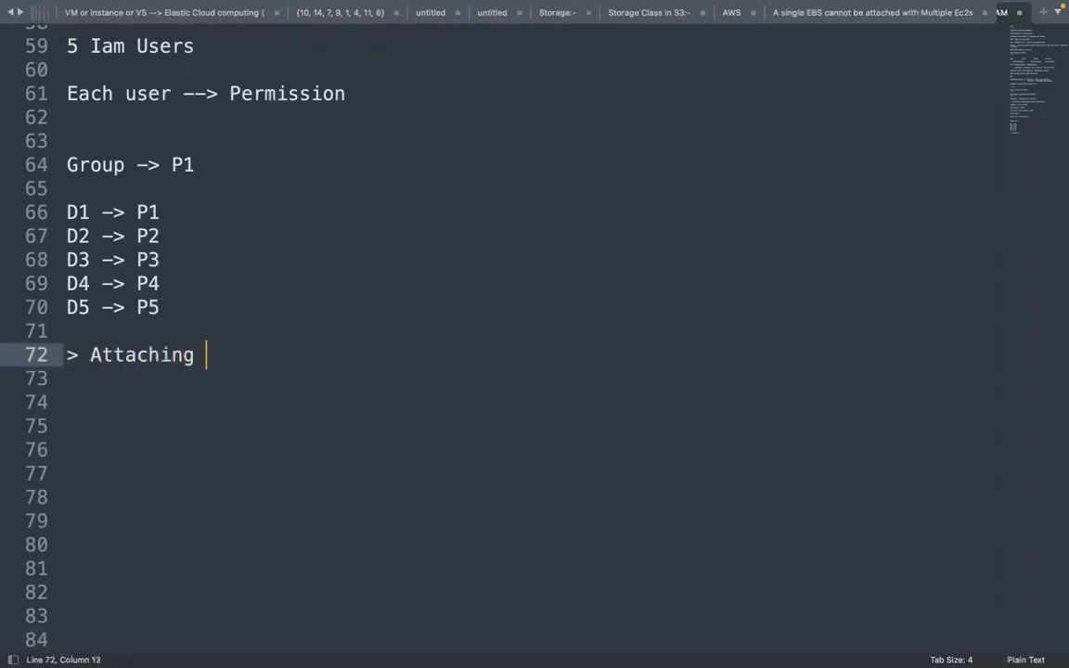
text(a ploity)
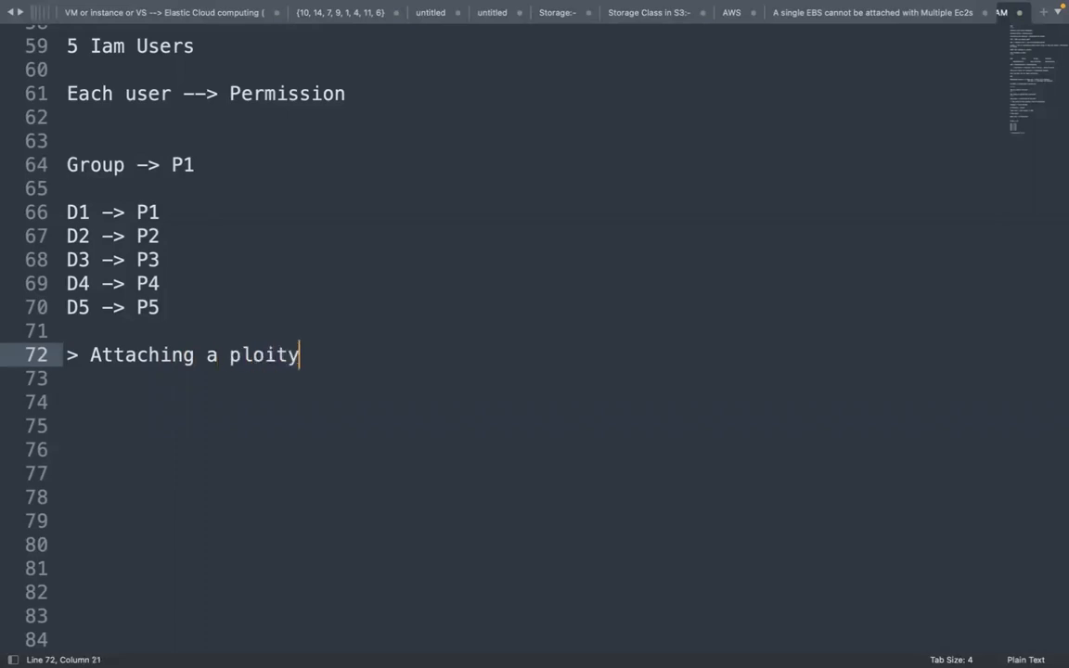
key(BackSpace)
key(BackSpace)
key(BackSpace)
key(BackSpace)
key(BackSpace)
text(olicy a)
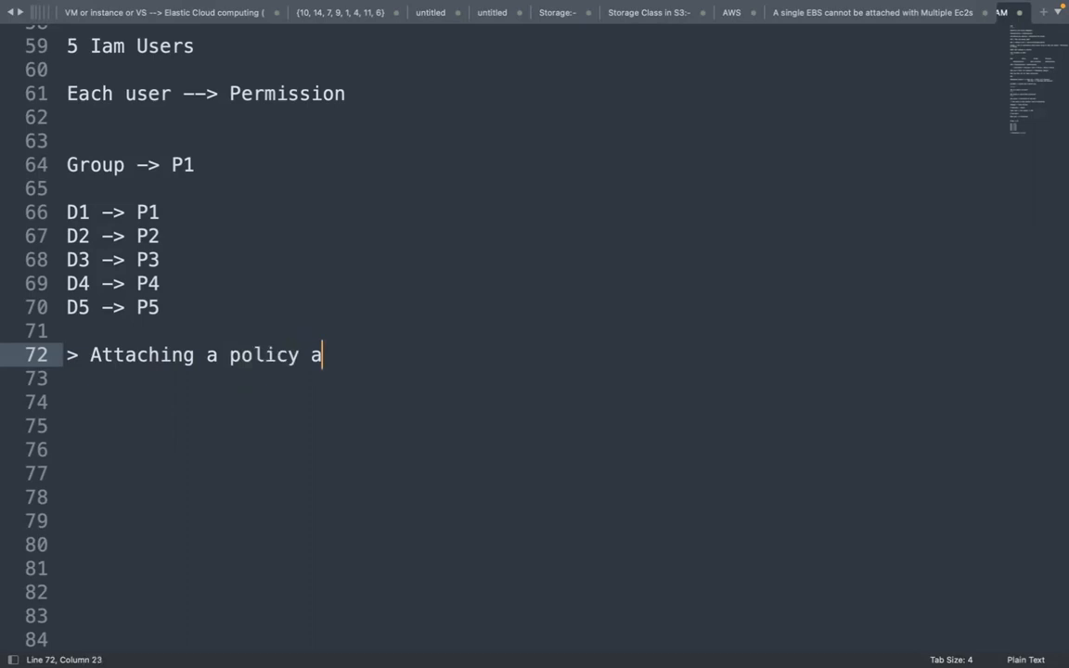
text(t the grouo)
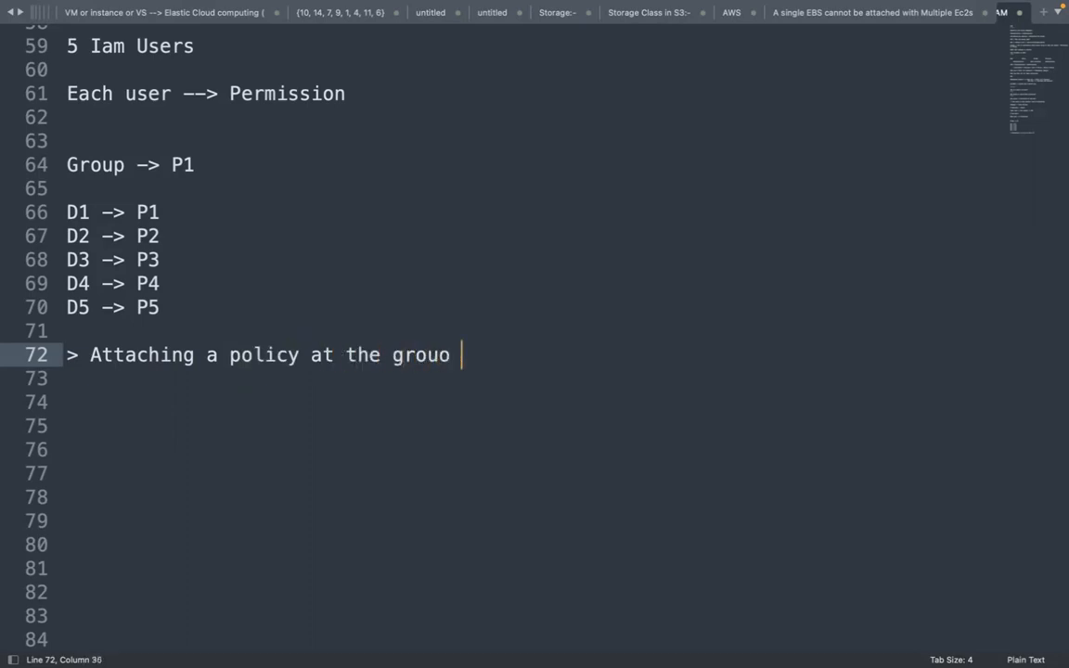
key(BackSpace)
key(BackSpace)
text(p level)
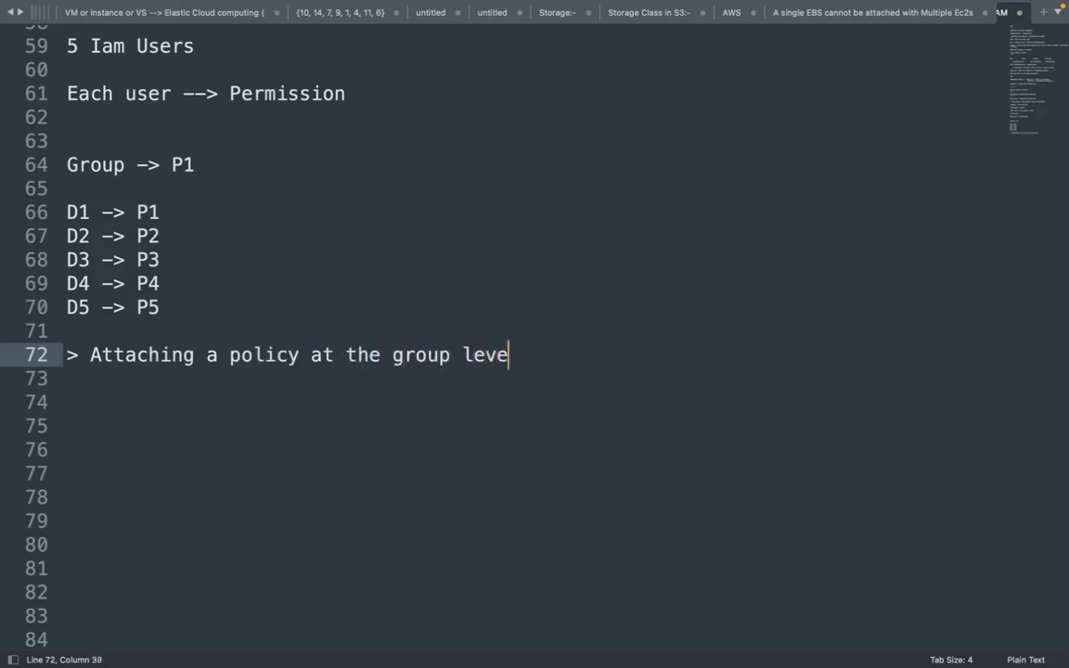
- Add the note '> User will inherit the policy' below it
key(Return)
key(Return)
text(> User will inherit the policy)
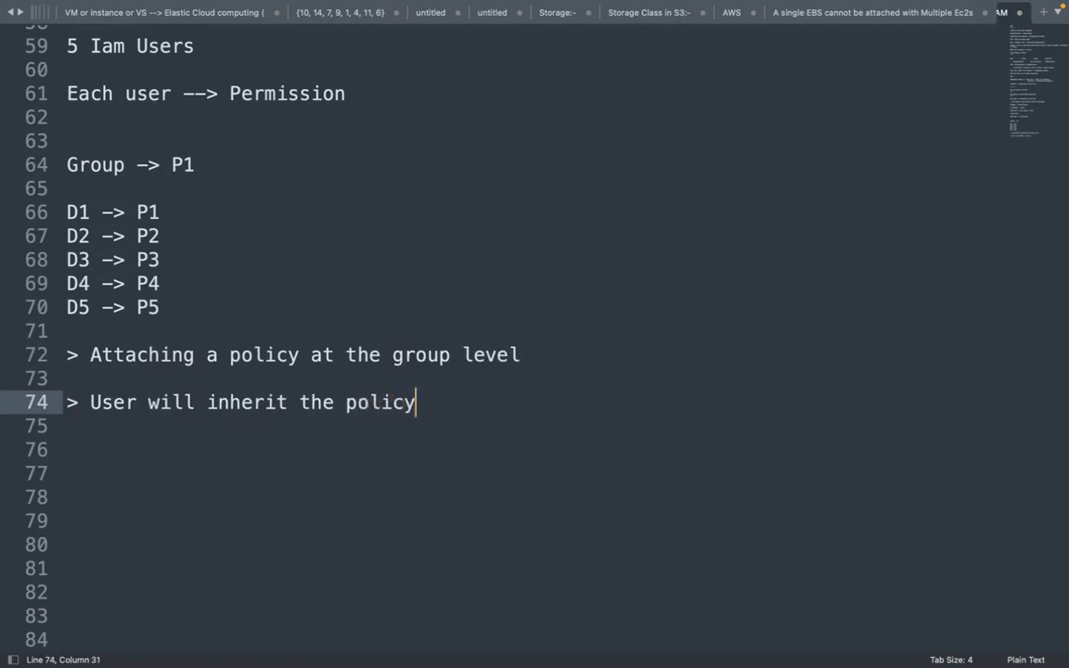
key(Return)
key(Return)
key(Return)
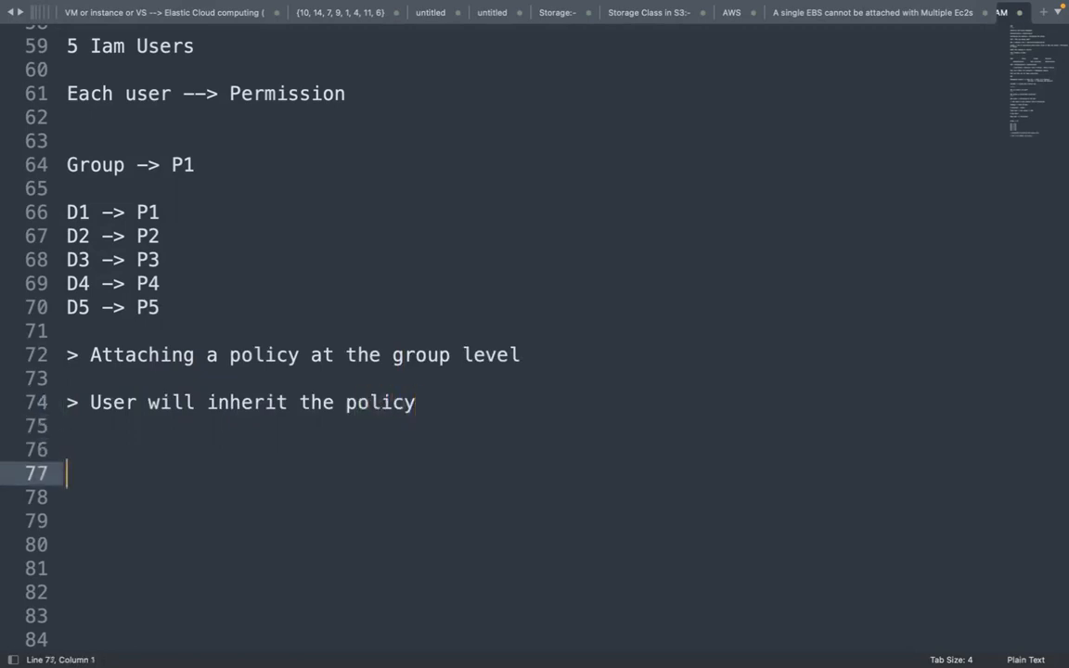
- Type an 'Iam group:-' heading, a '----' underline and 'Collection of I am user'
text(Iam group:-)
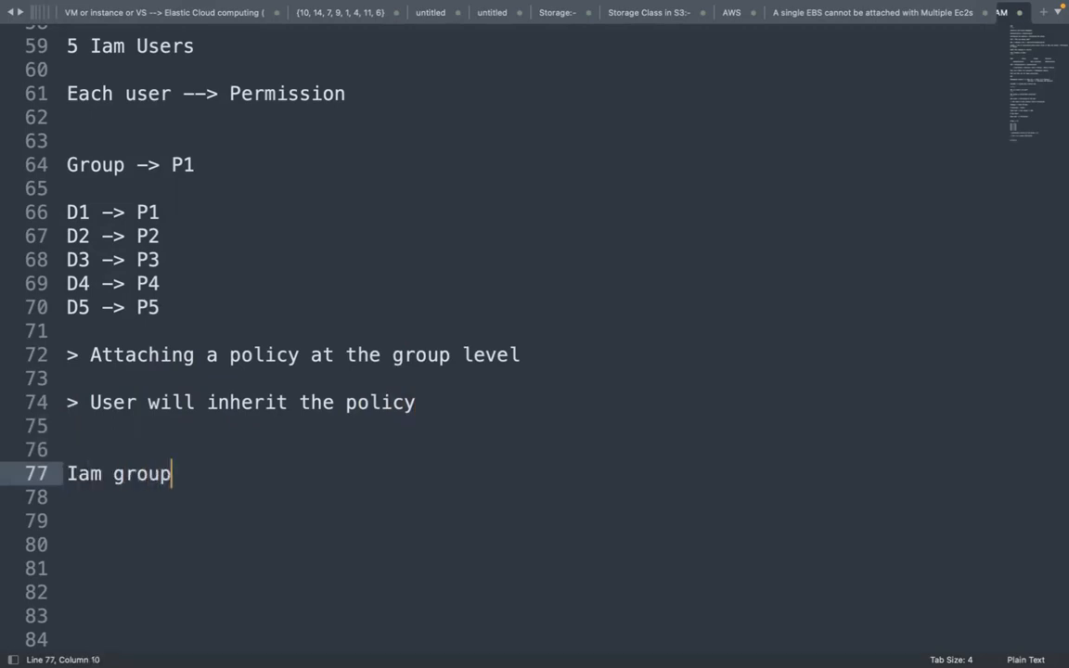
key(Return)
text(----)
key(Return)
key(Return)
text(Collection)
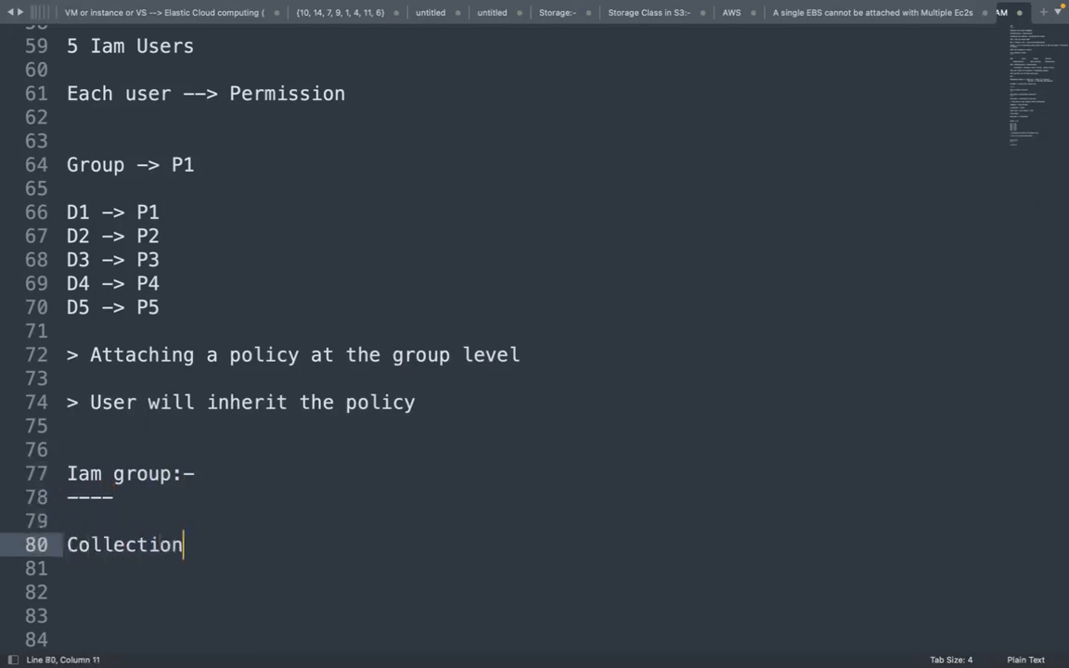
text( of I am user)
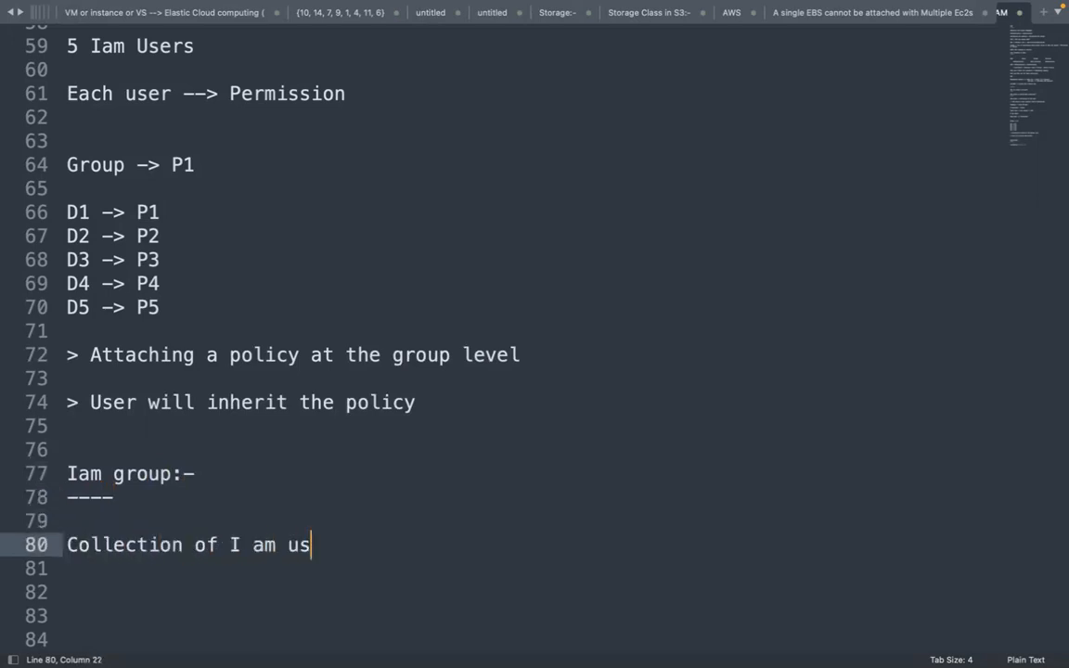
key(Return)
- Correct the definition to 'Iam user' and add the line 'Group cant be nested'
key(Up)
key(Right)
key(Right)
key(Right)
key(Right)
key(Right)
key(Right)
key(Right)
key(Right)
key(Right)
key(Right)
key(Right)
key(Right)
key(Right)
key(Right)
key(Right)
key(Delete)
click(344, 534)
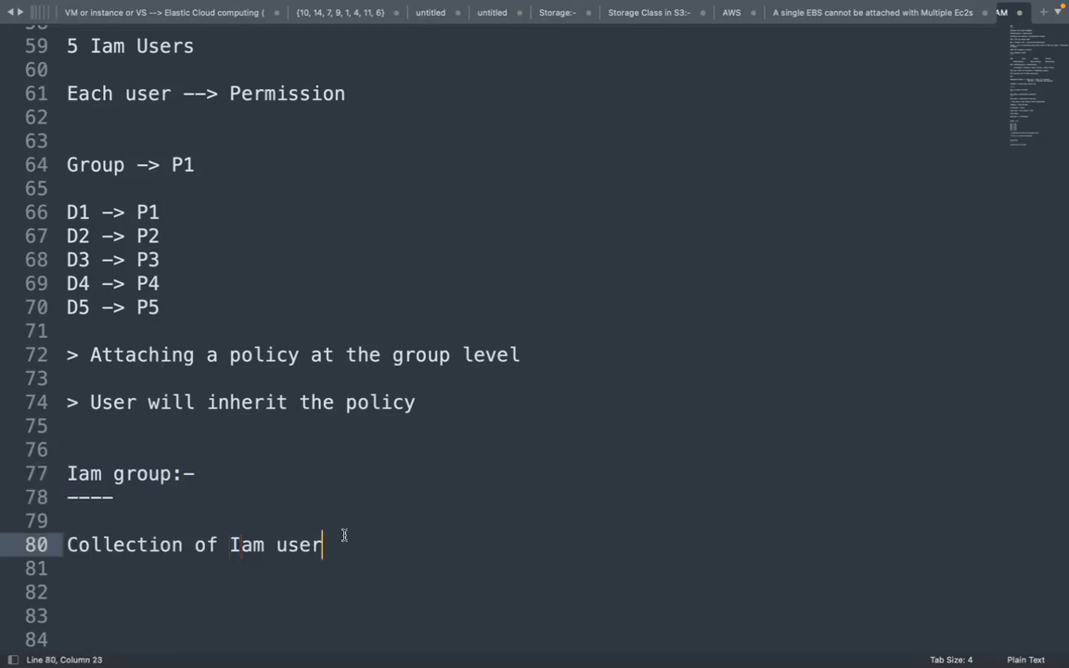
key(Down)
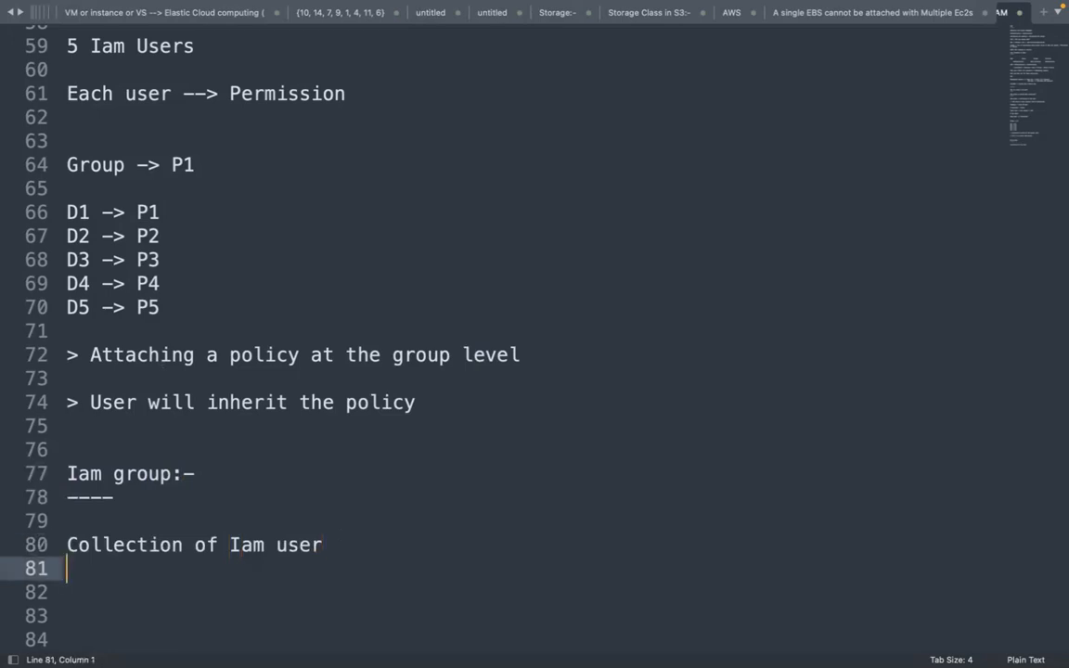
text(roup cany)
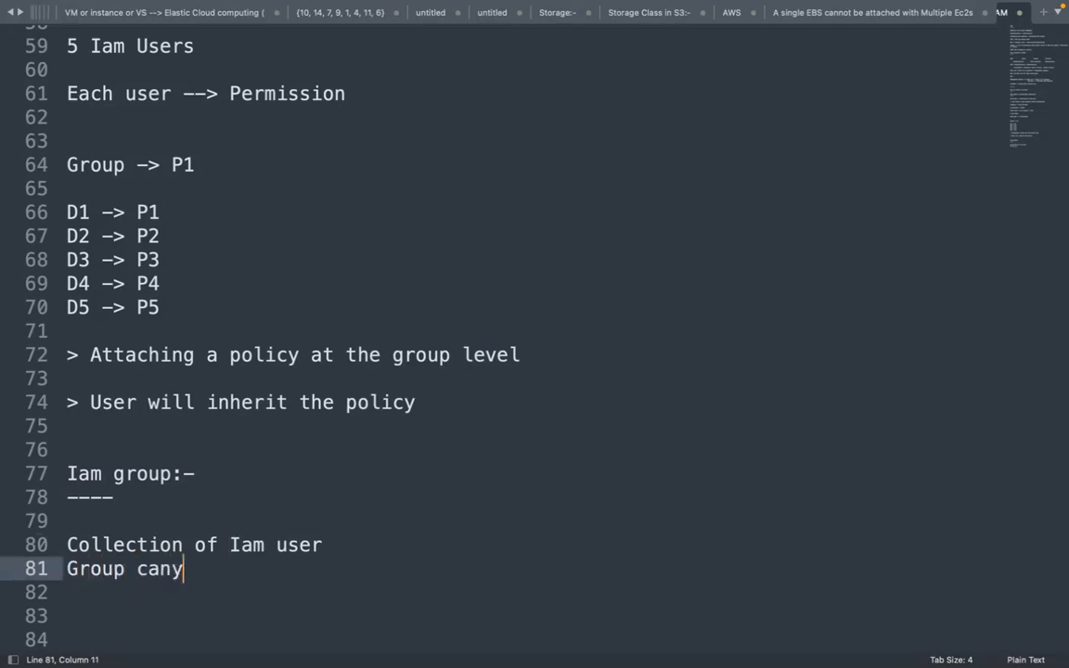
key(BackSpace)
text(t be nested)
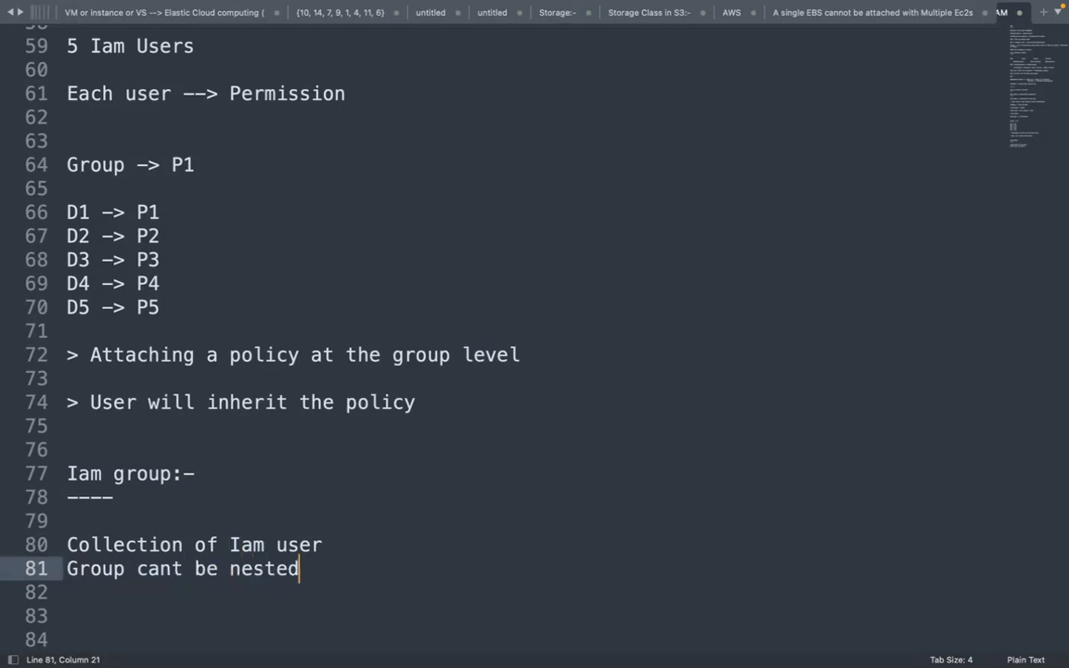
key(Return)
key(Return)
- Sketch indented nested 'Group' lines, then select and delete the sketch
text(Groiup)
key(BackSpace)
key(BackSpace)
key(BackSpace)
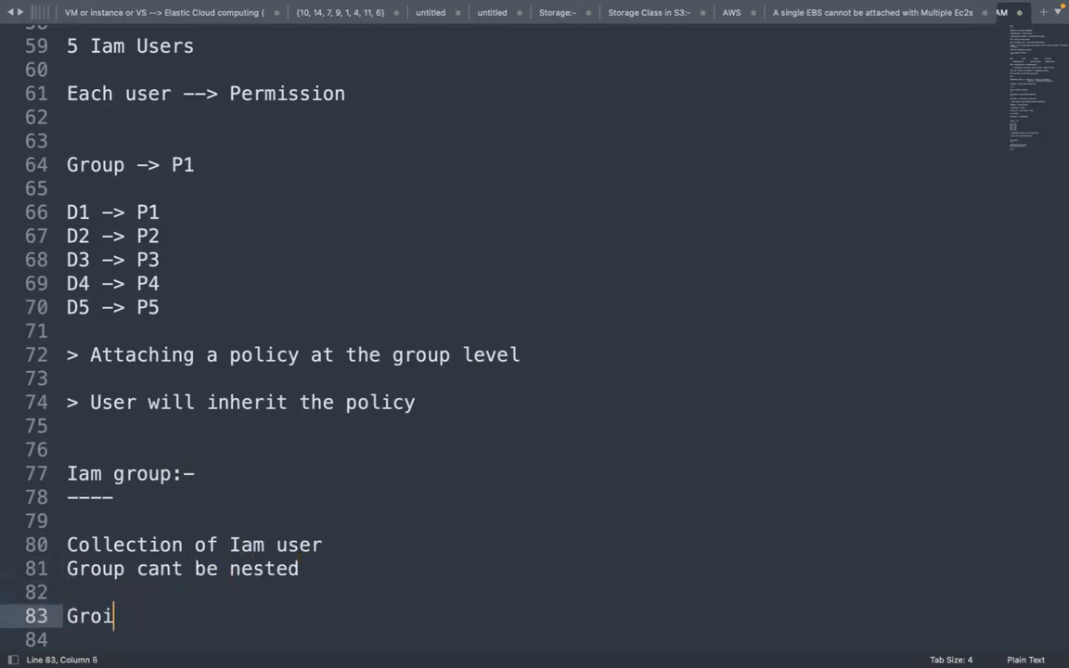
text(up)
key(Return)
key(Tab)
text(User)
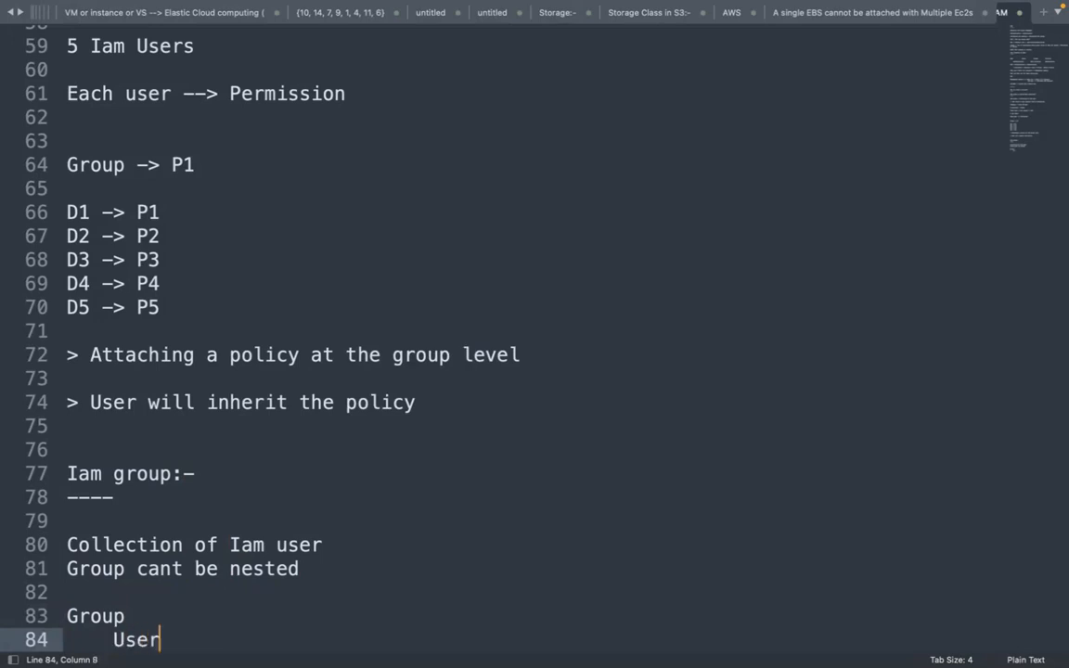
key(BackSpace)
key(BackSpace)
key(BackSpace)
key(BackSpace)
text(Group)
key(Return)
key(Tab)
text(HG)
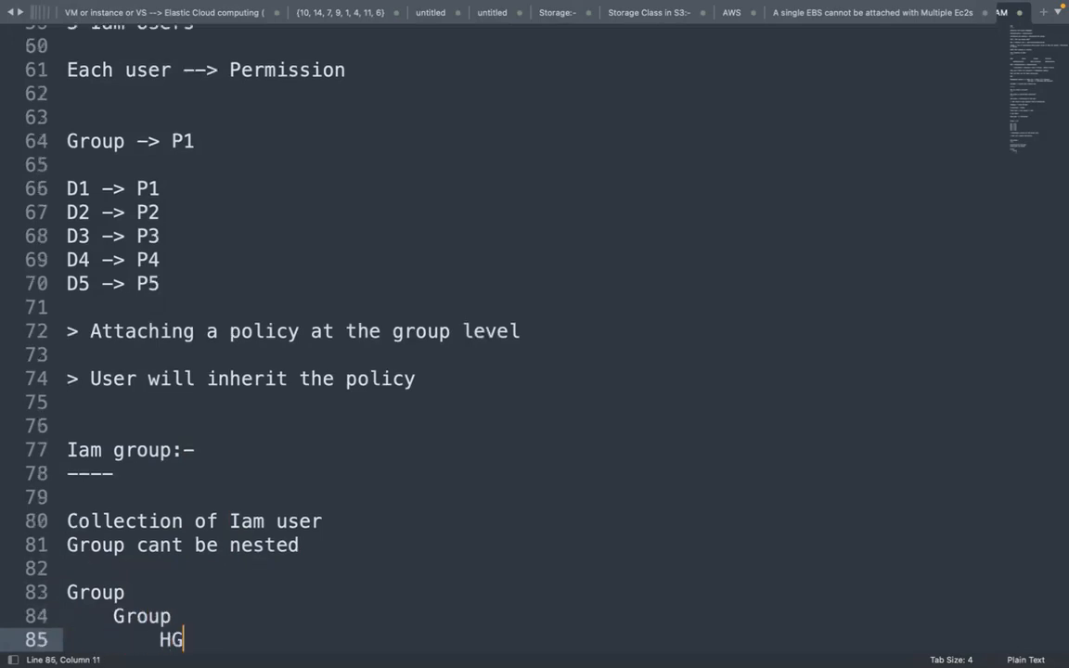
key(BackSpace)
key(BackSpace)
text(Grouip)
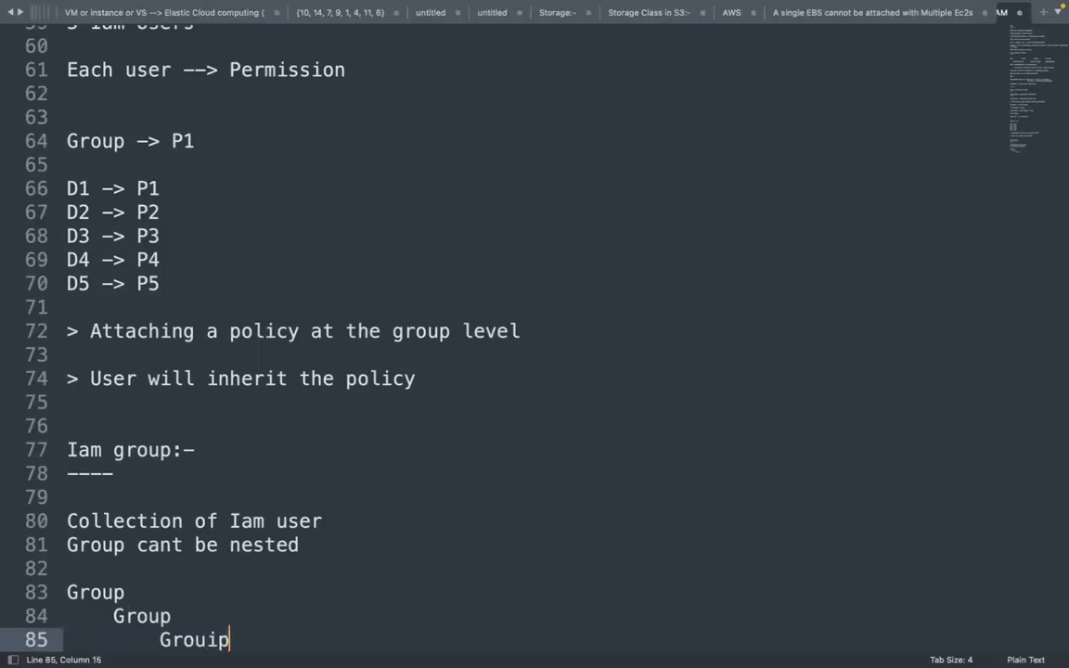
drag(66, 592, 245, 636)
key(BackSpace)
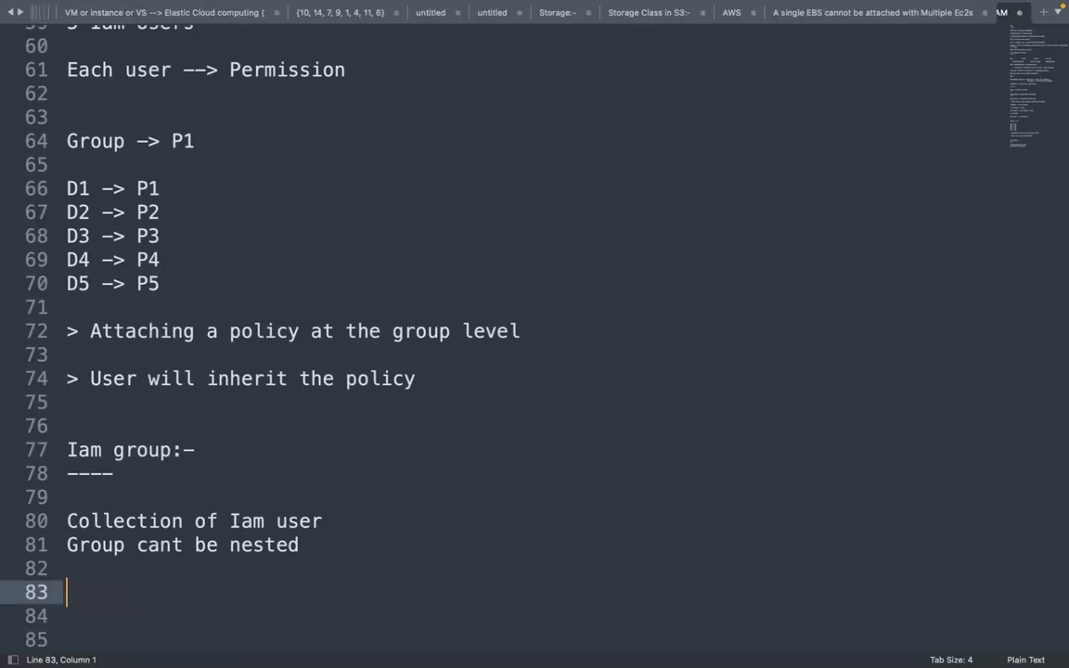
- Add 'User can belong to multiple group' below the nesting note
click(315, 546)
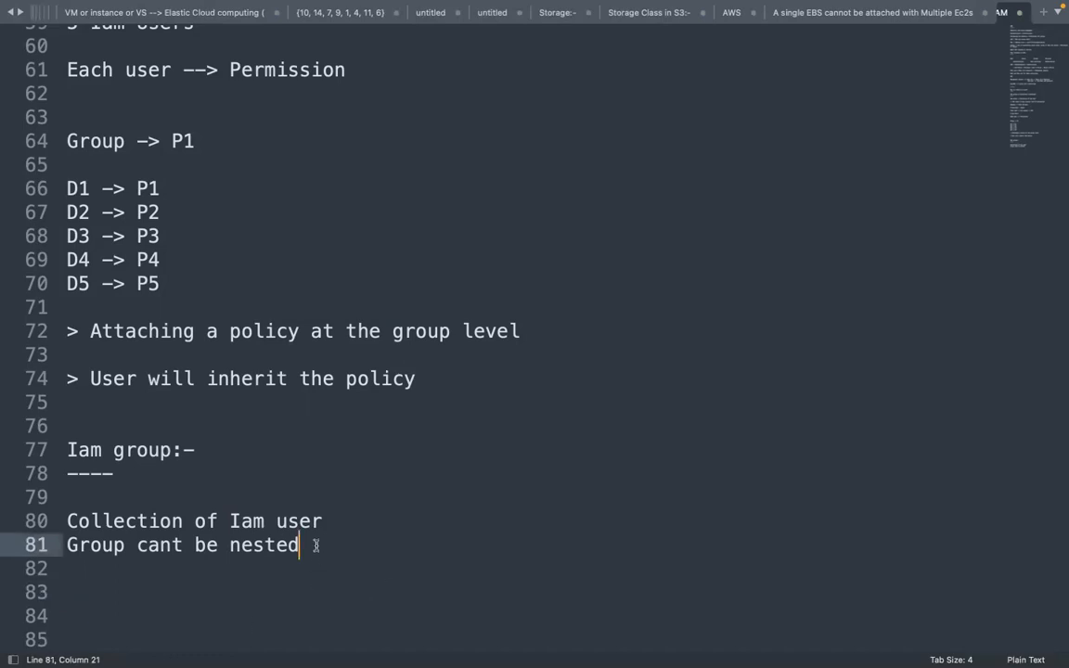
key(Return)
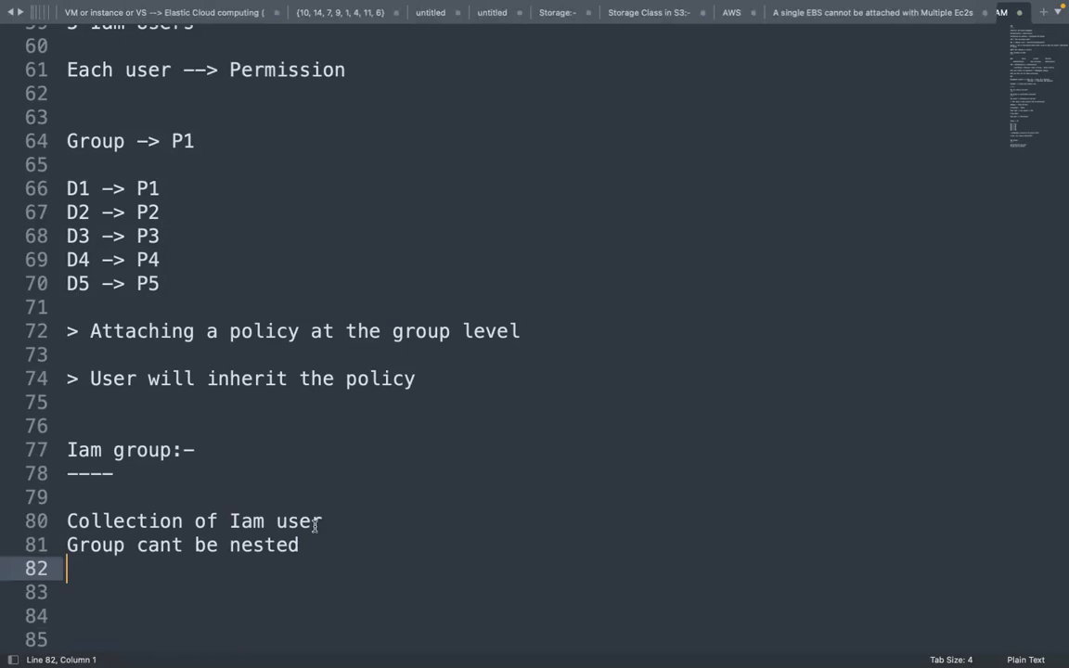
text(User can )
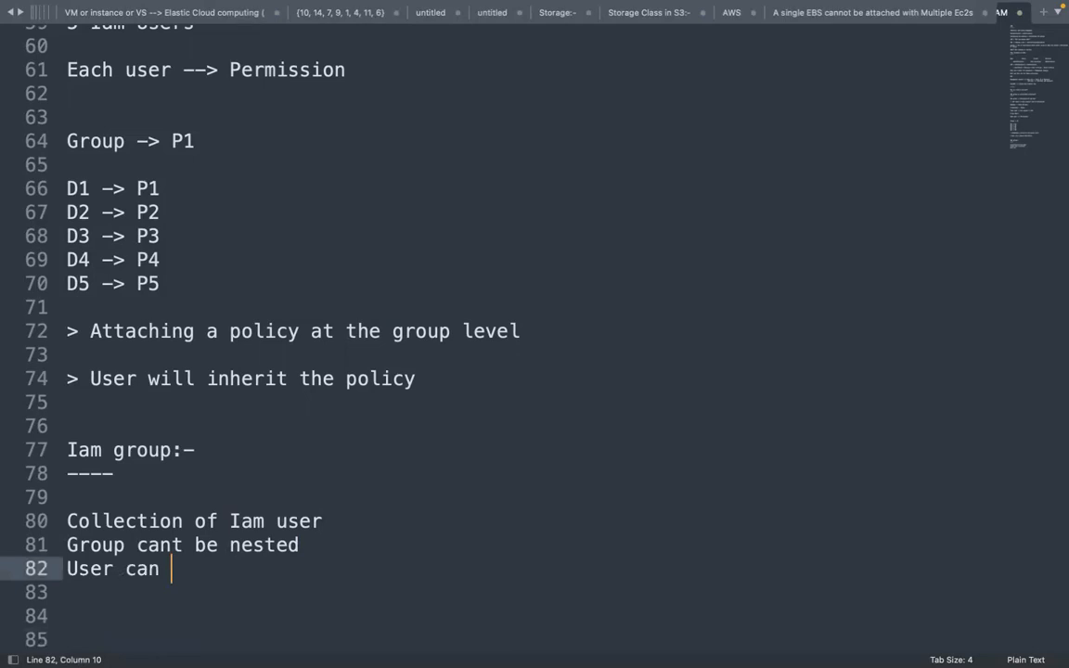
text(belong to multiple group)
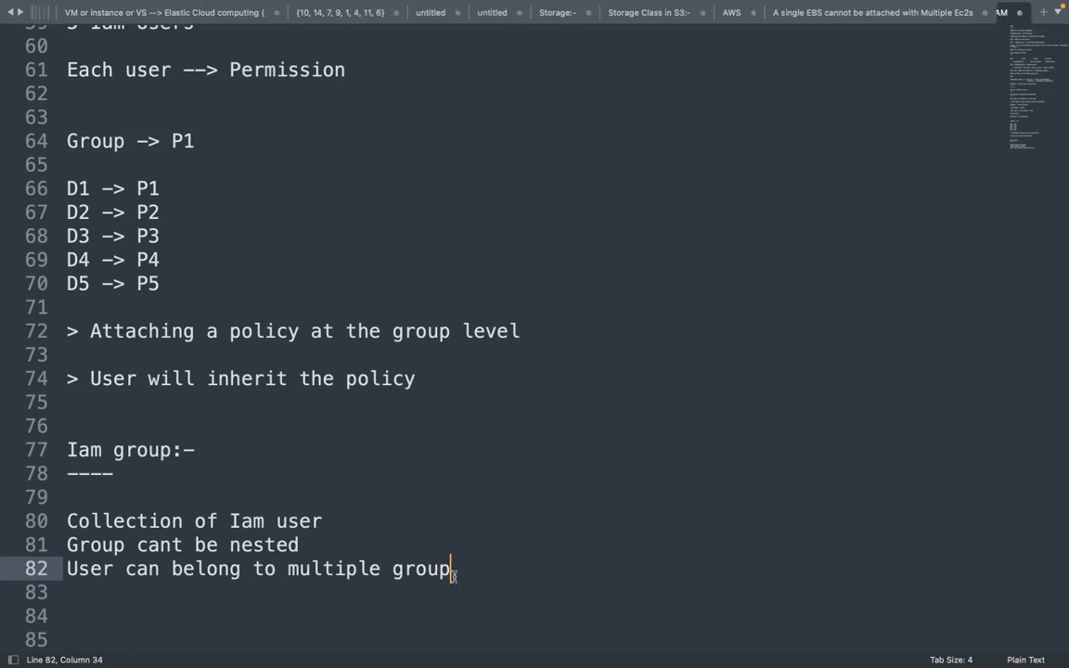
key(Return)
key(Return)
key(Return)
key(Return)
key(Return)
key(Return)
key(Return)
key(Return)
key(Return)
key(Return)
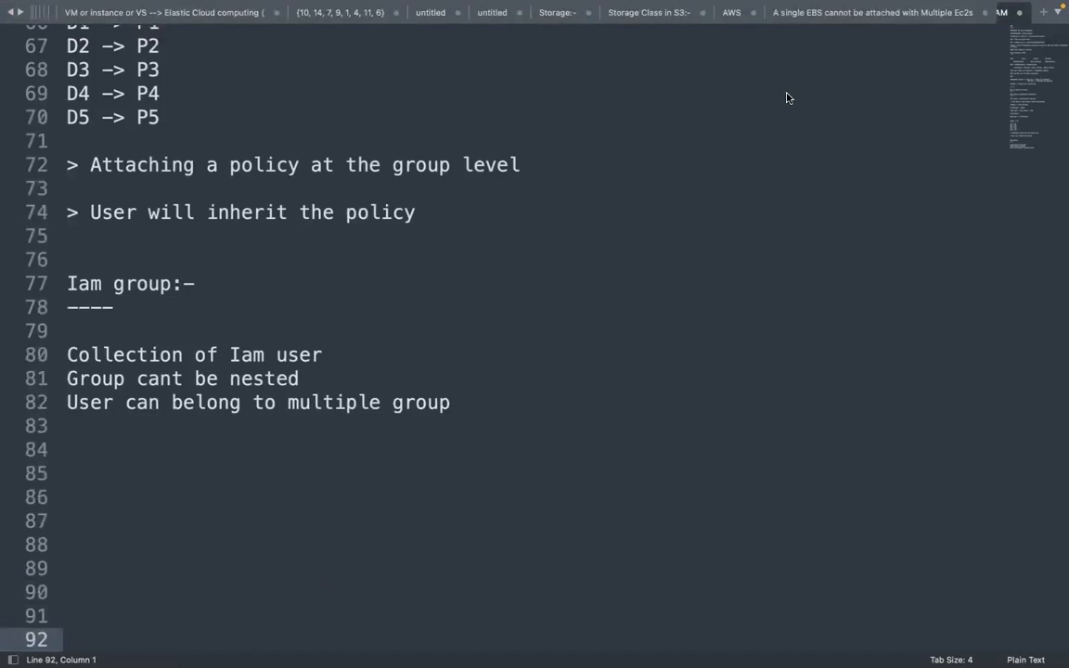
- Insert a '------' separator line with blank lines below it
click(130, 480)
key(Up)
text(------)
key(Return)
key(Return)
key(Return)
key(Return)
key(Return)
key(Return)
key(Return)
key(Return)
key(Return)
key(Return)
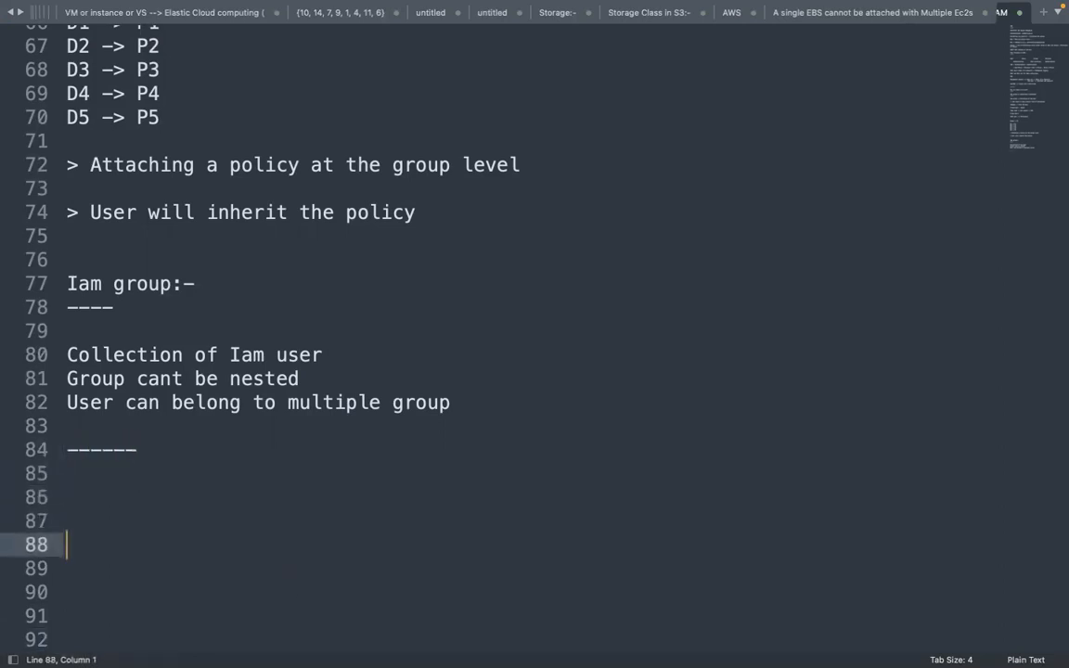
key(Return)
key(Return)
key(Return)
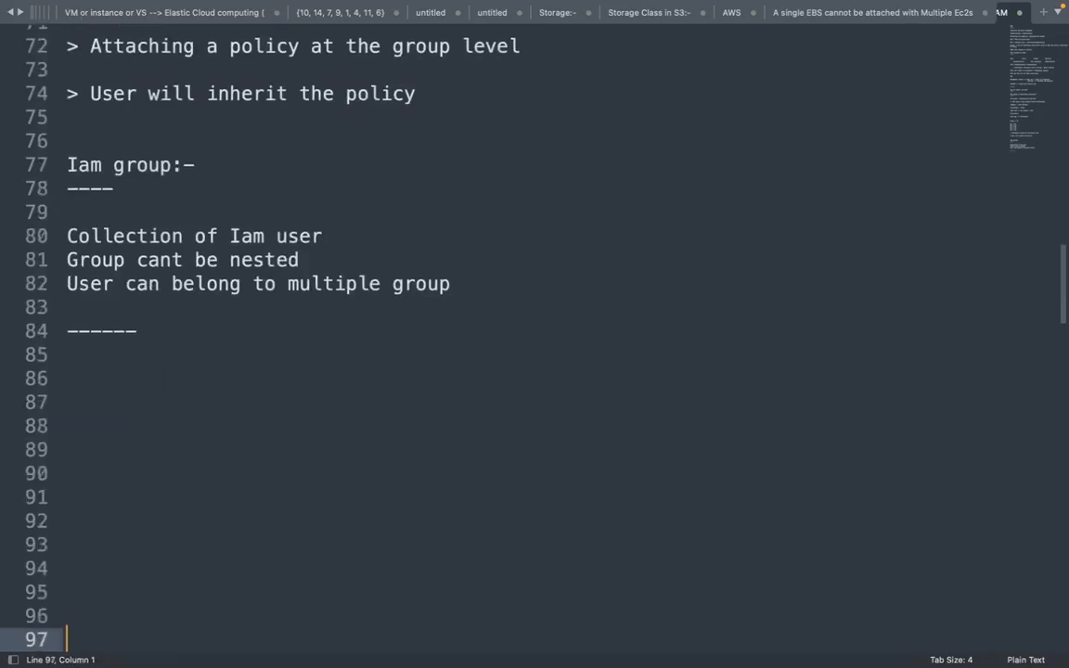
click(86, 372)
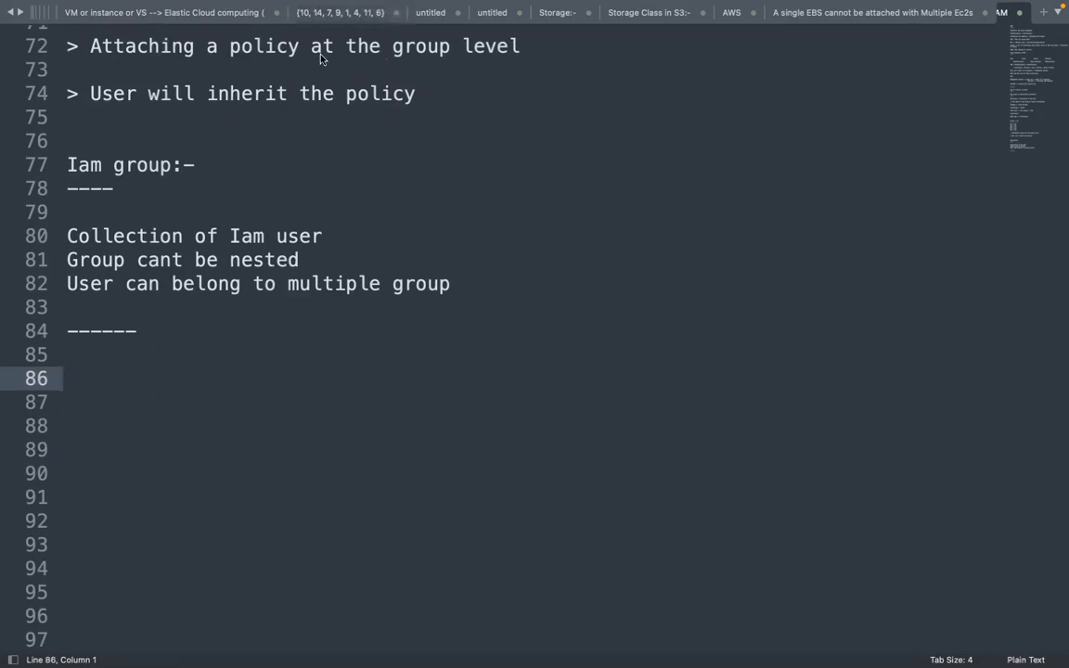
click(87, 331)
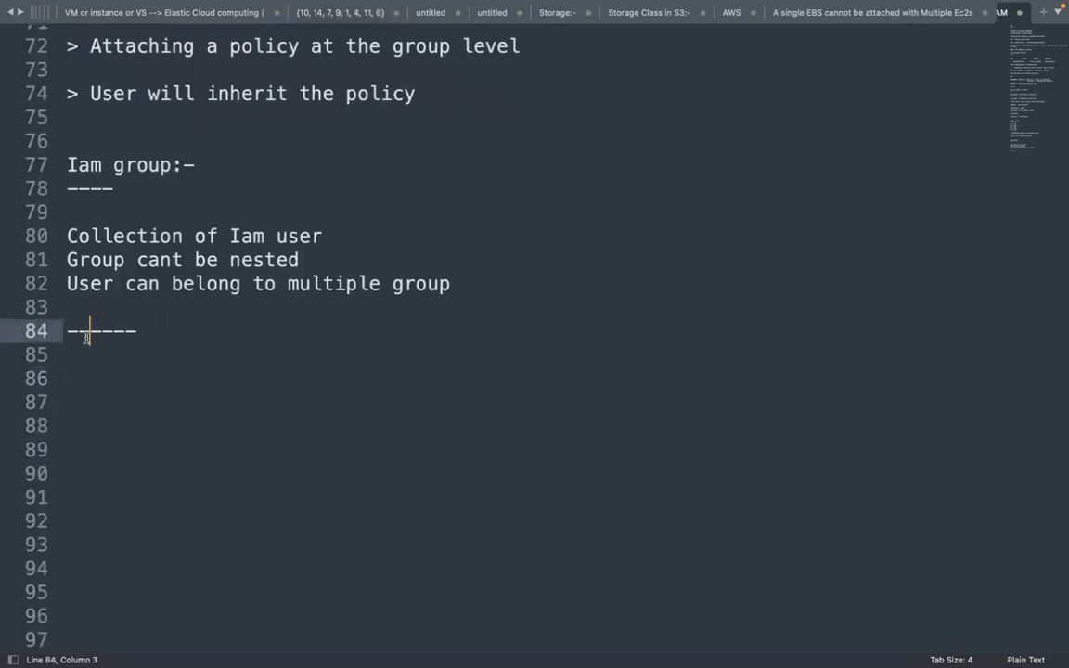
- Type the 'Iam Policy' heading underlined with '---'
click(71, 384)
text(IA)
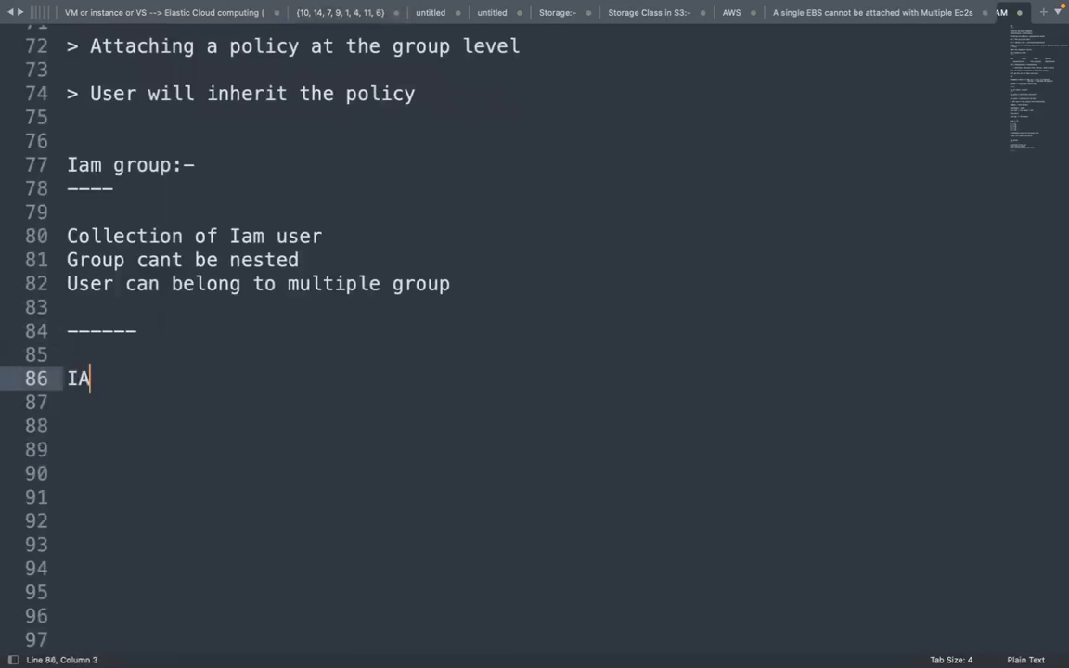
key(BackSpace)
text(am Policy)
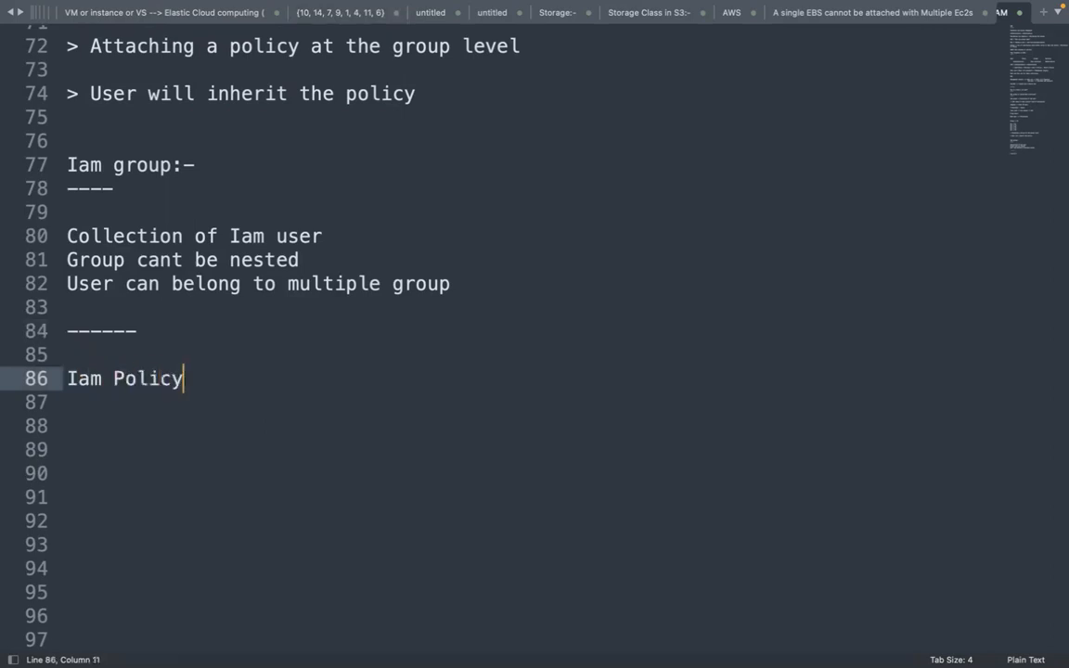
key(Return)
key(Return)
key(Up)
text(---)
key(Return)
key(Return)
- Add the notes 'Policies are Templates' and 'Json based Templates'
text(Ploci)
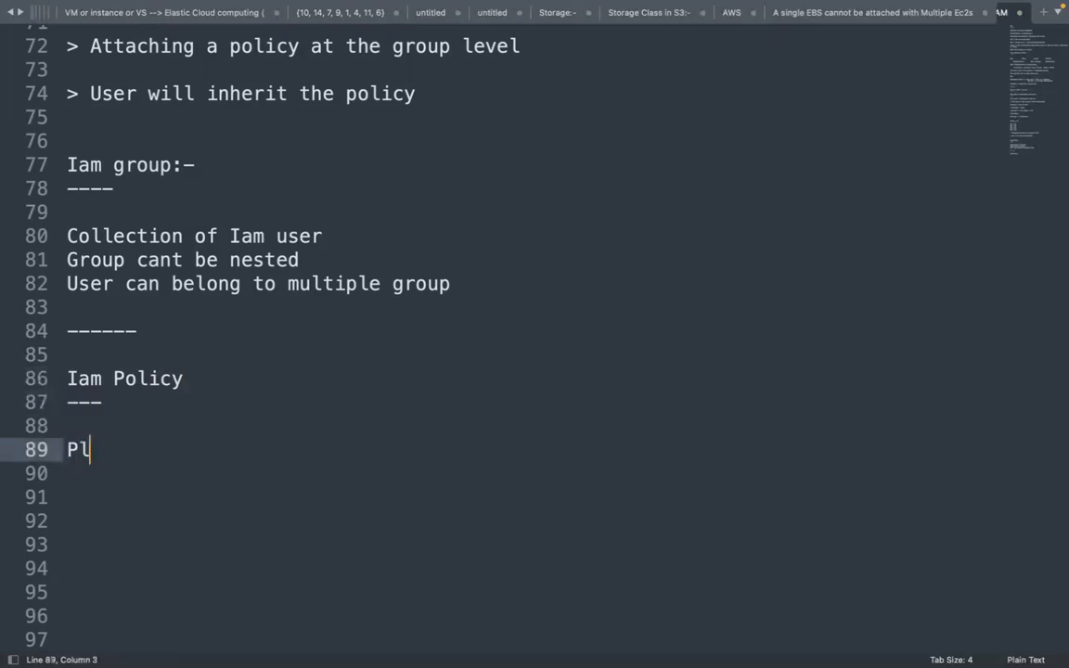
key(BackSpace)
key(BackSpace)
key(BackSpace)
key(BackSpace)
text(olicies )
text(arre)
key(BackSpace)
key(BackSpace)
text(e Templates)
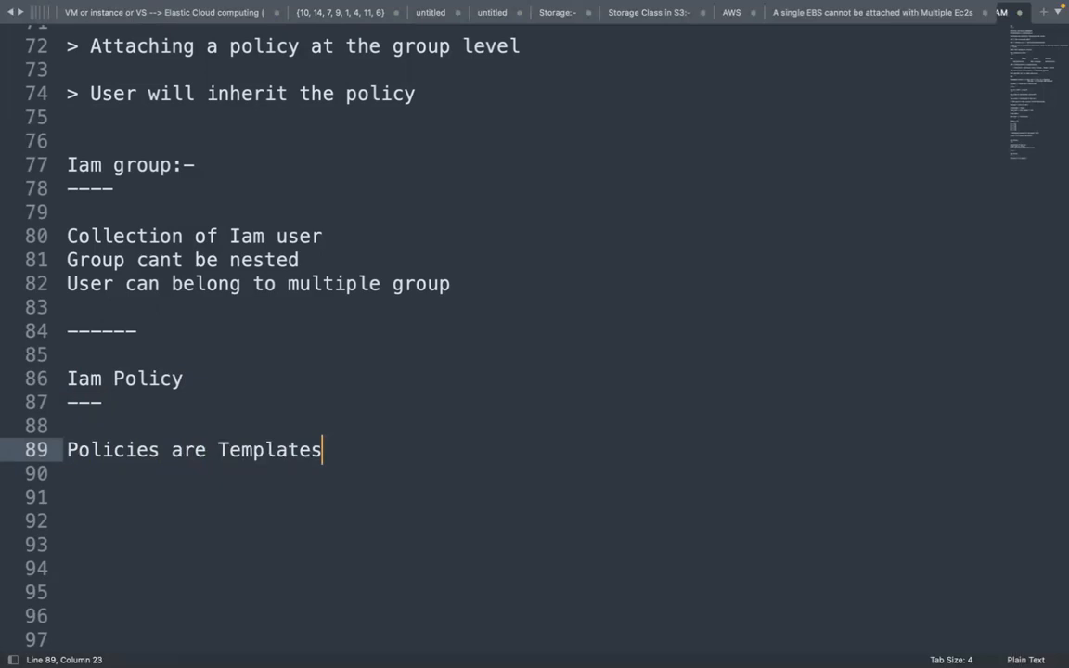
key(Return)
key(Return)
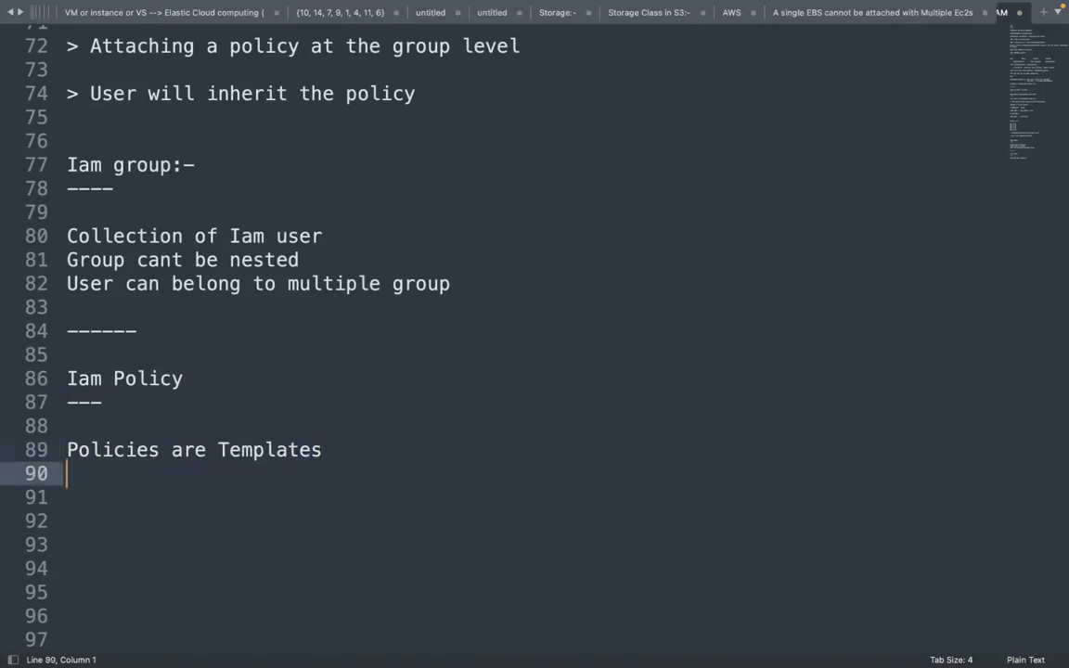
text(Json based Templates)
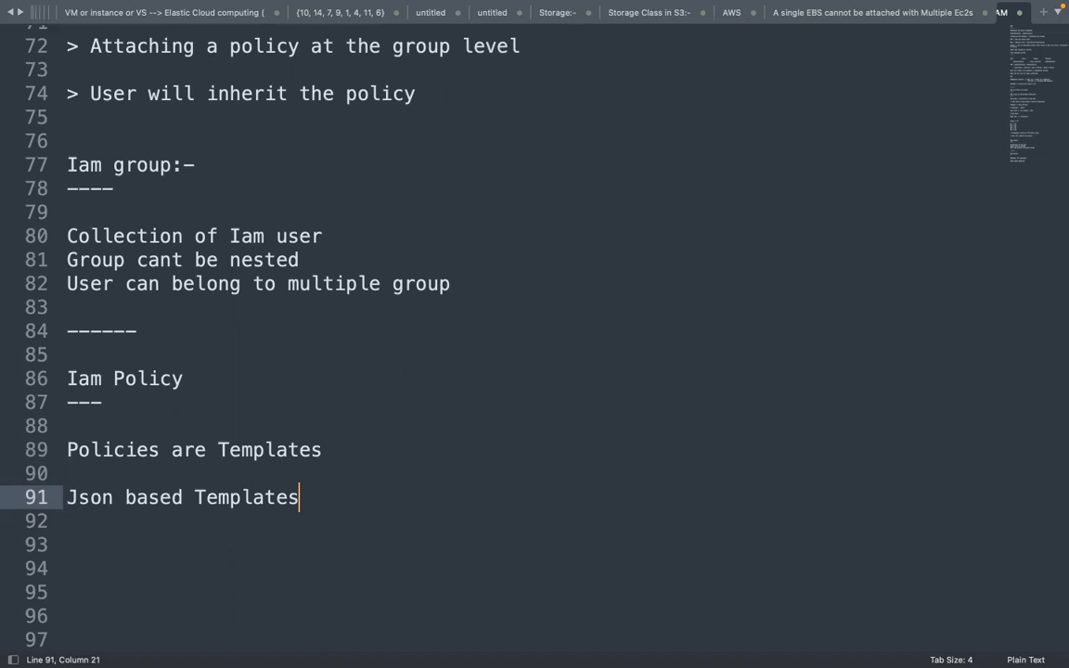
- Add 'Set of instruction that we are going to allow or deny the access'
key(Return)
key(Return)
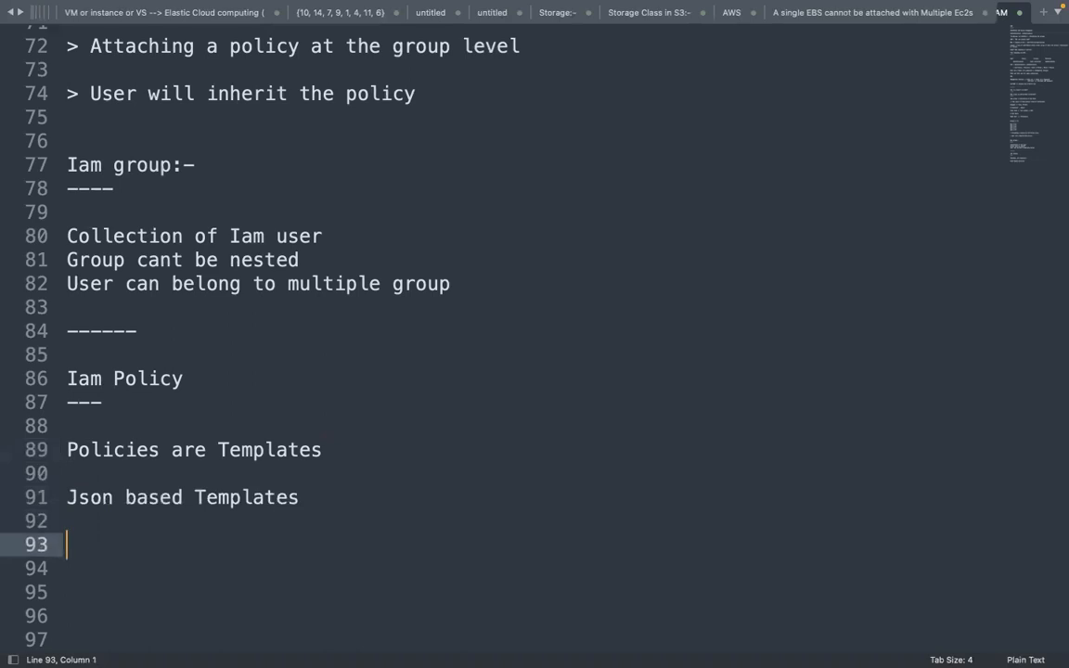
text(Set of ins)
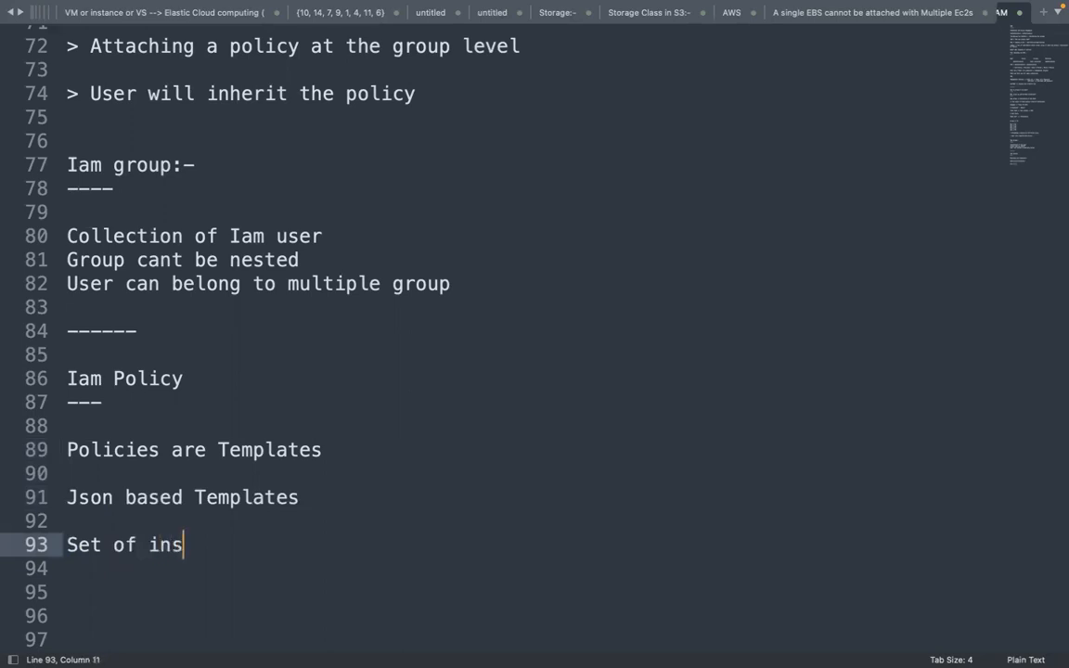
text(truction)
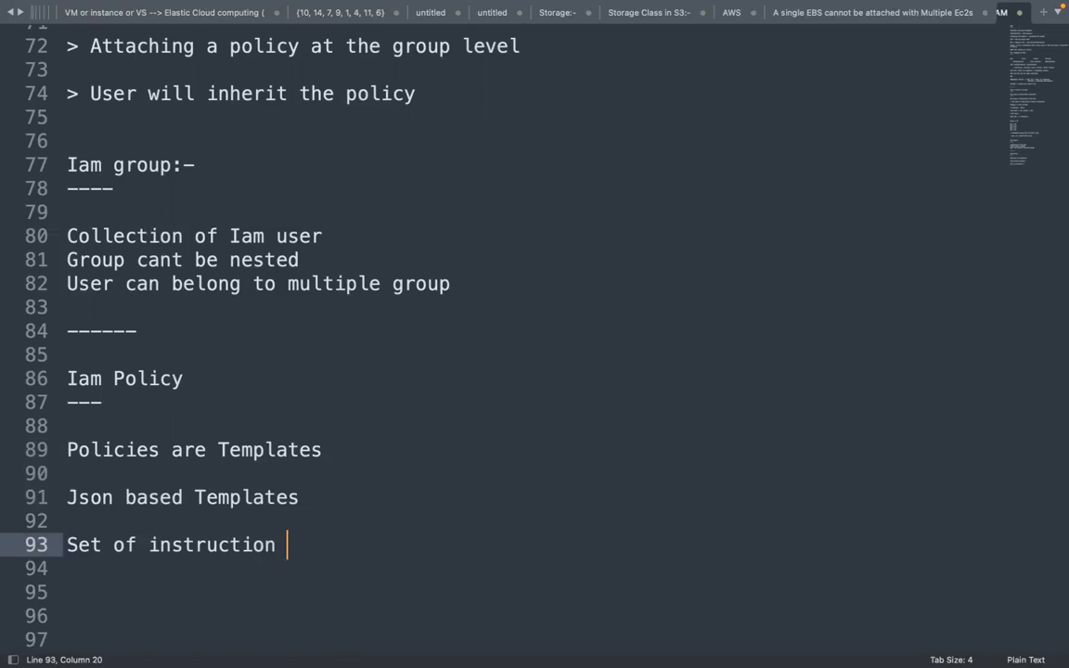
text(taht)
key(BackSpace)
key(BackSpace)
key(BackSpace)
text(hat we )
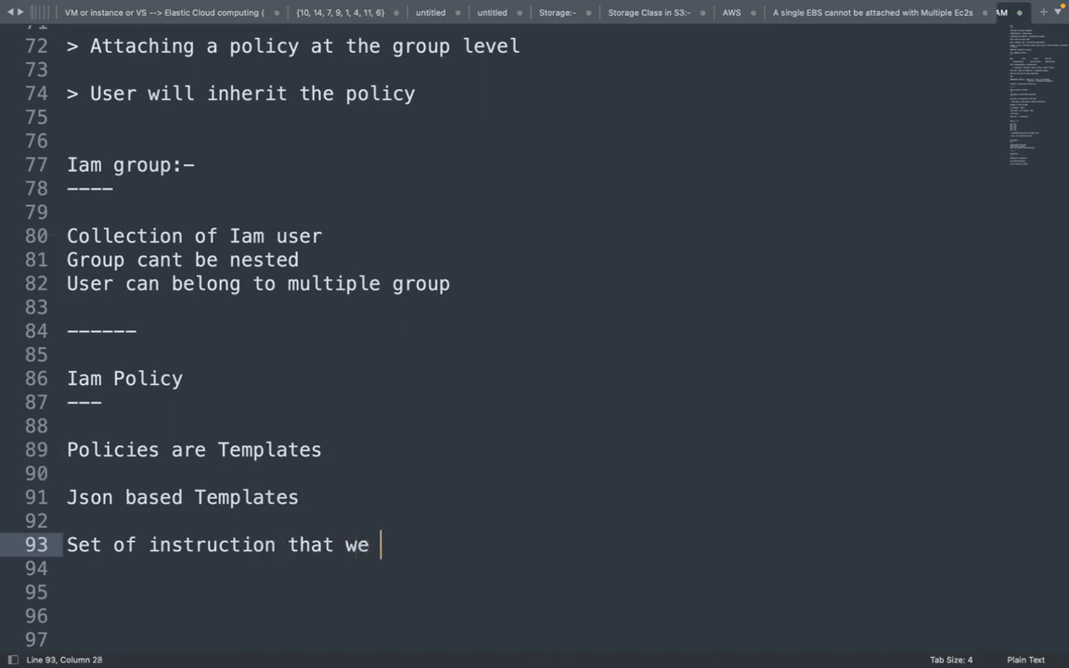
text(are going )
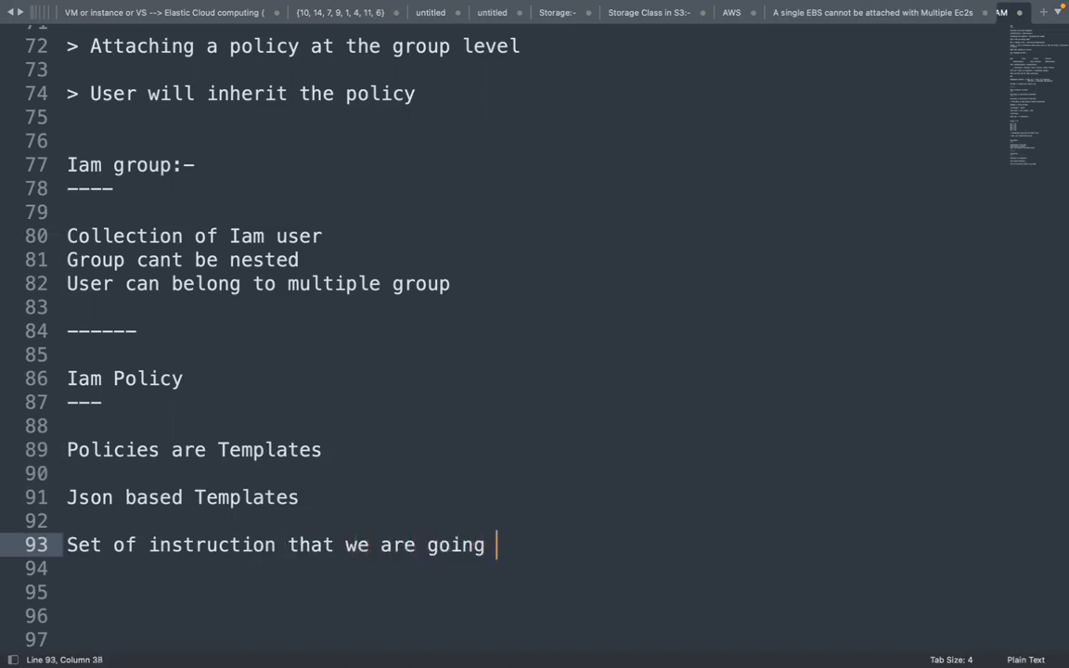
text(to allow or )
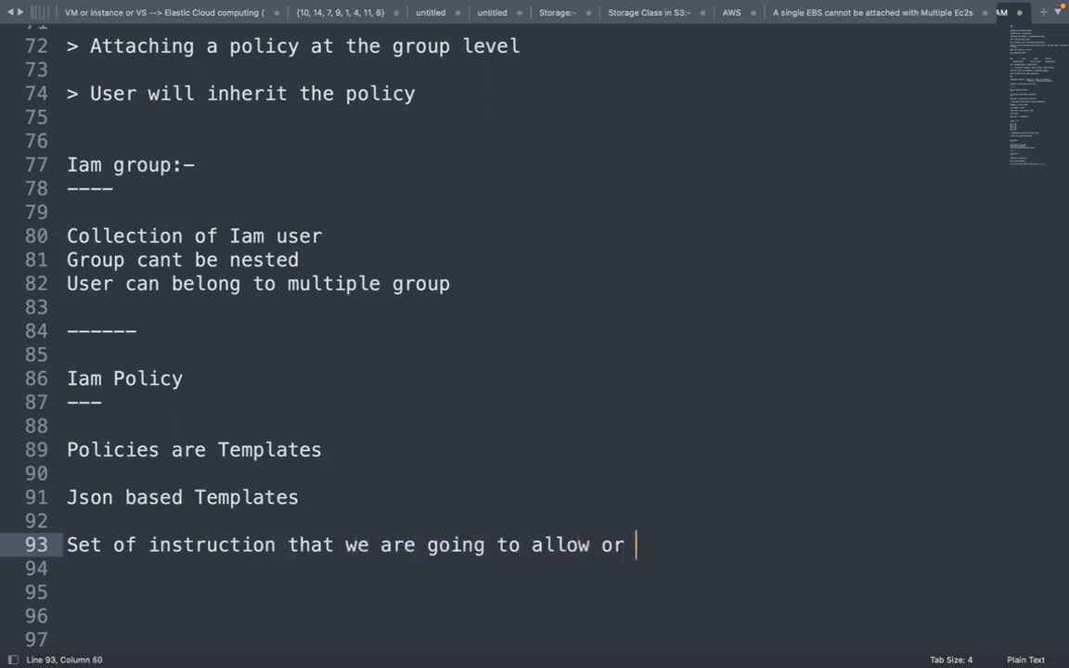
text(deny th)
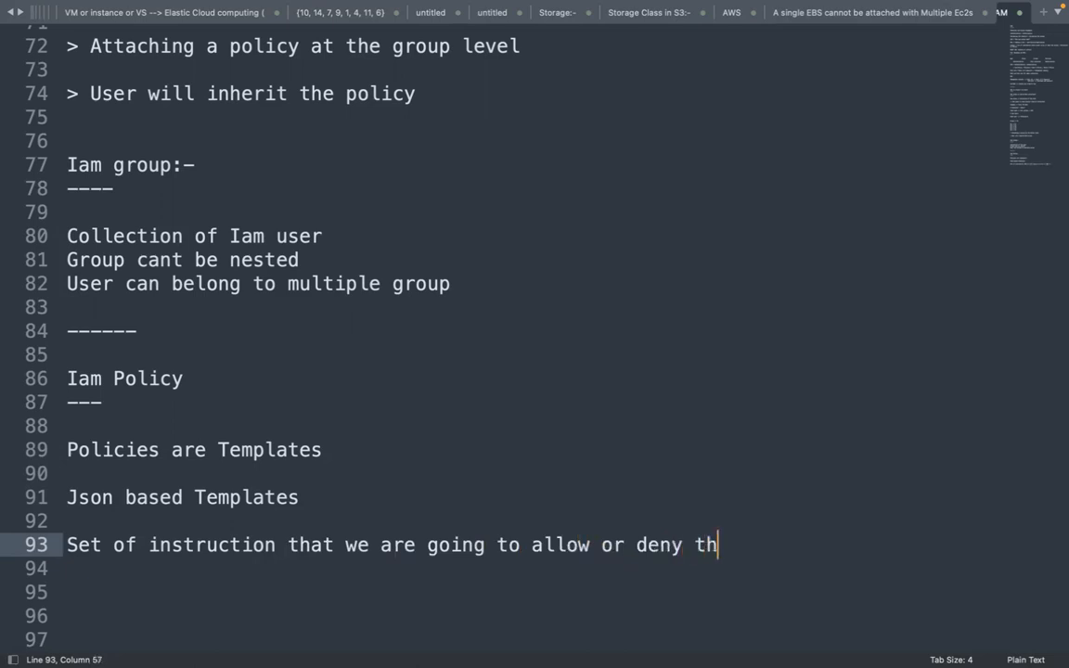
text(e access)
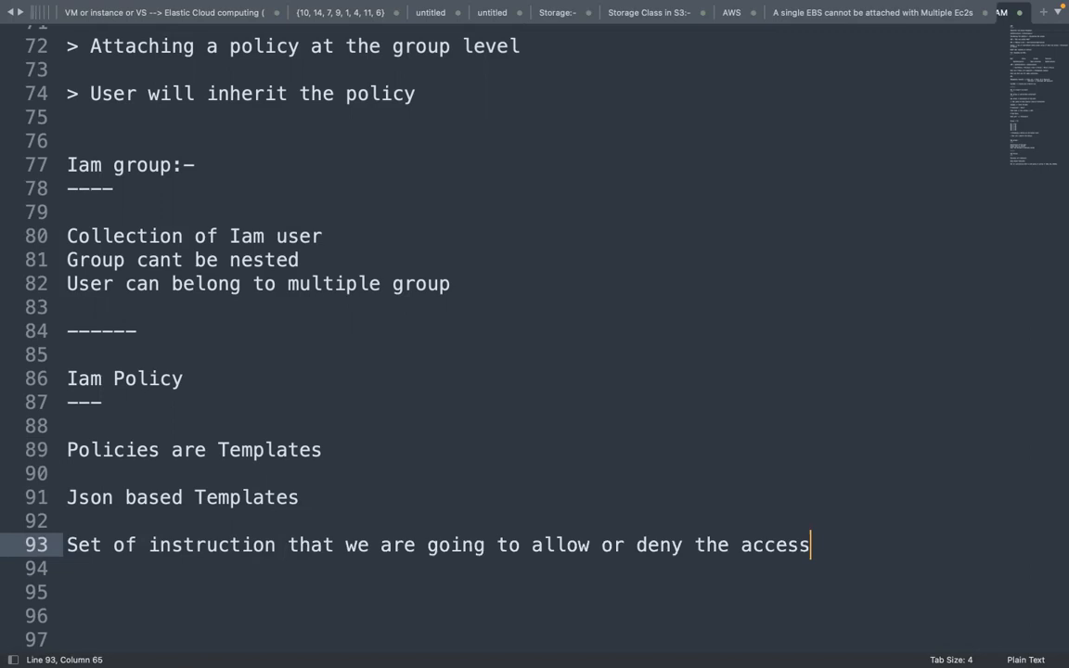
key(Return)
key(Return)
key(Return)
key(Return)
key(Return)
key(Return)
key(Return)
key(Return)
key(Return)
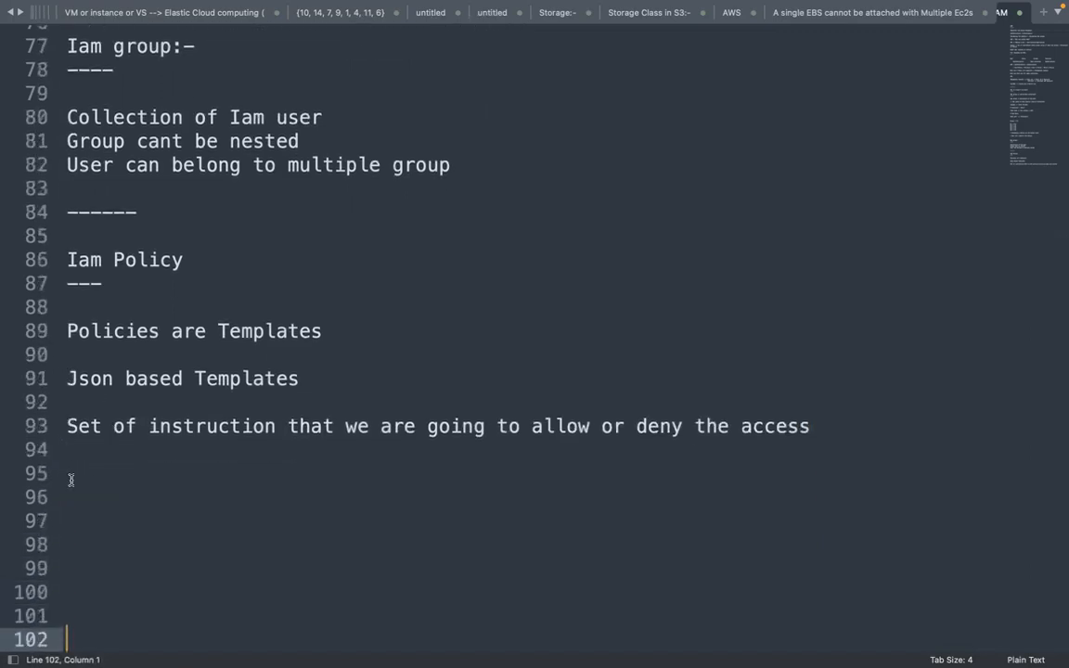
- Place the cursor on empty line 95 below the policy notes
click(70, 480)
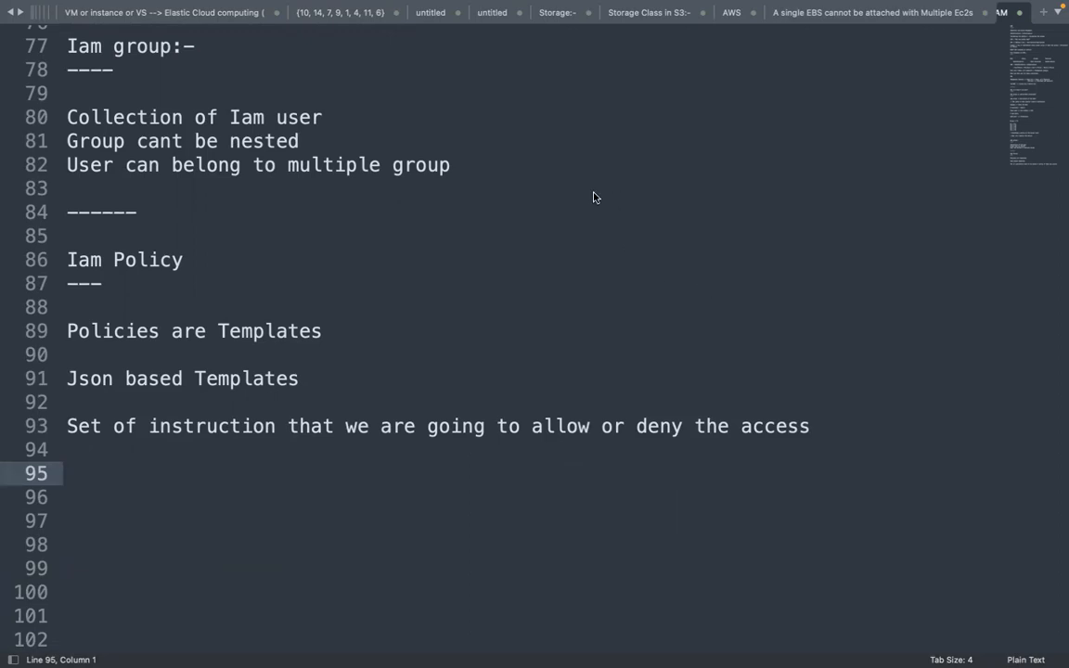
click(86, 459)
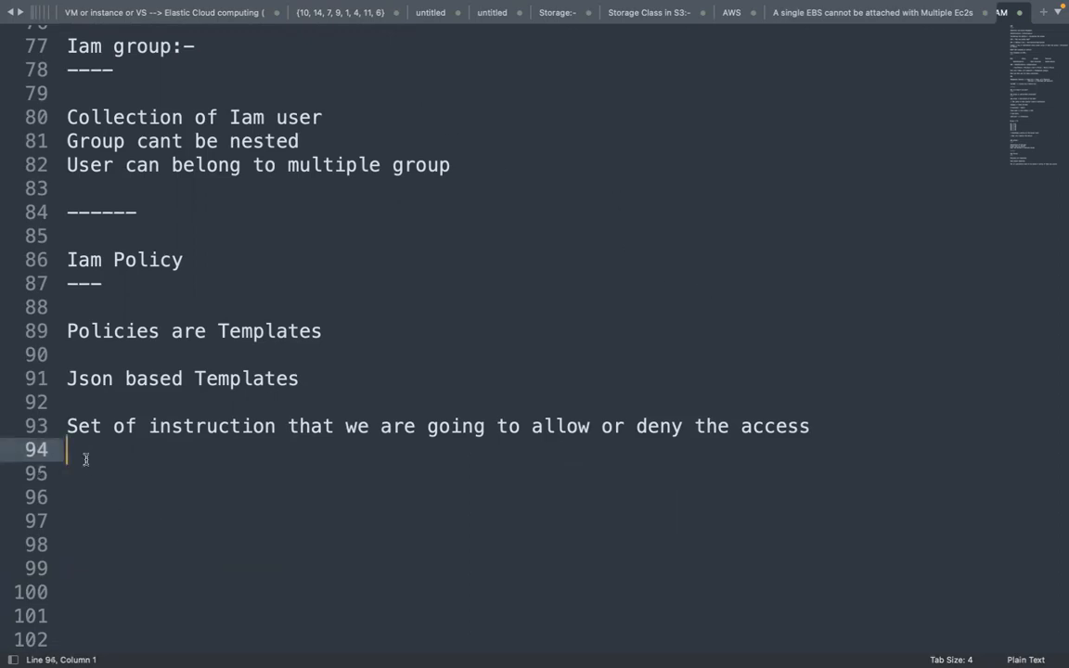
key(Down)
key(Down)
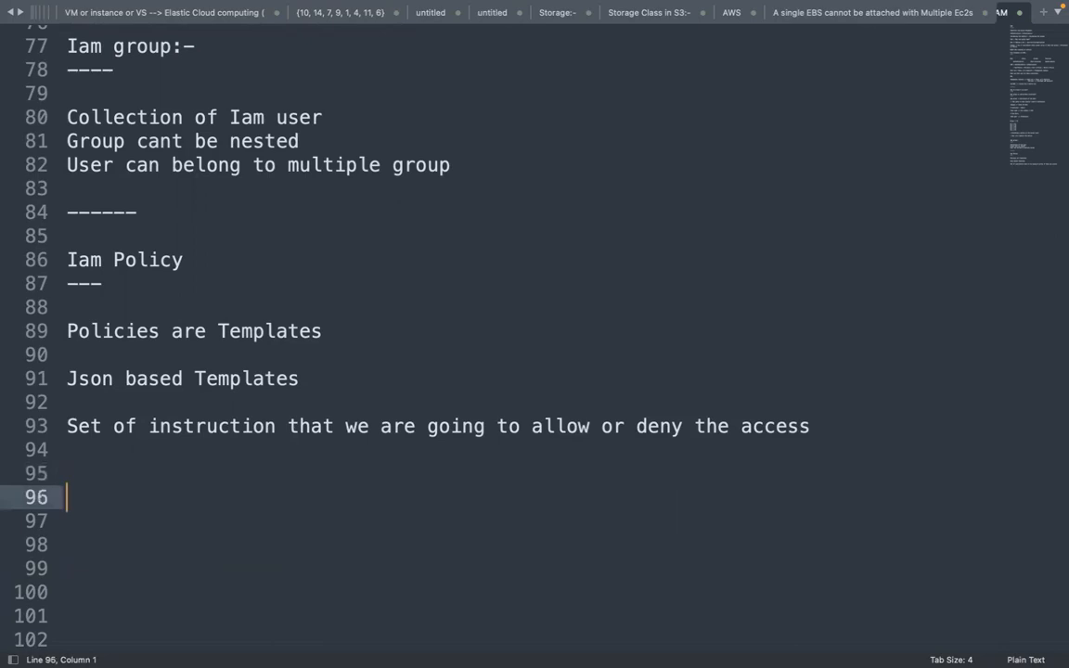
key(Up)
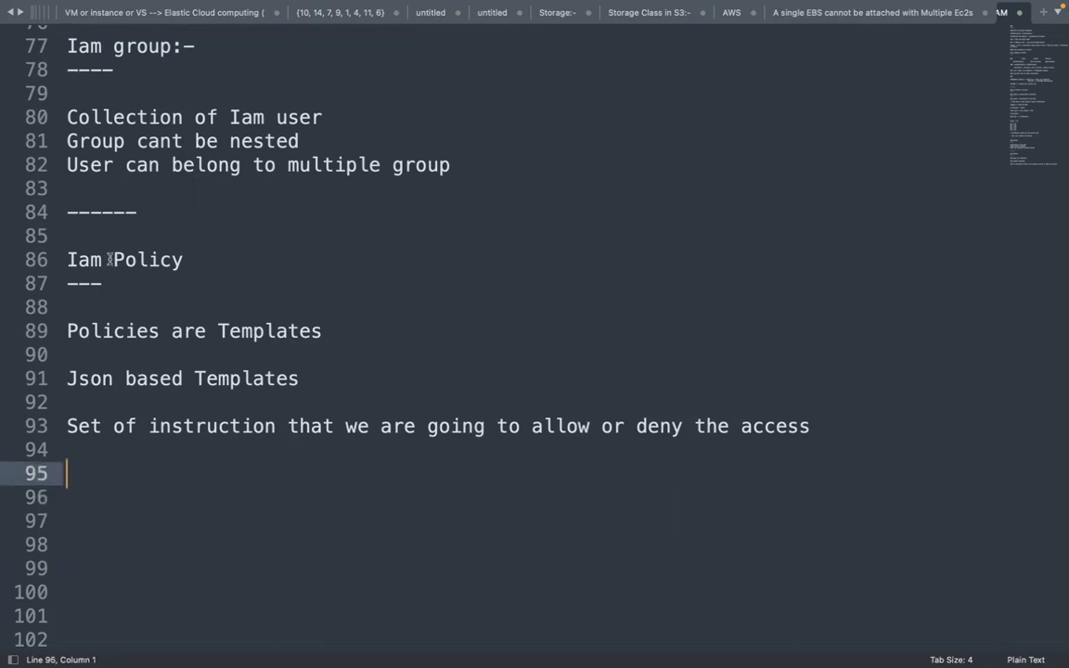
drag(107, 260, 184, 260)
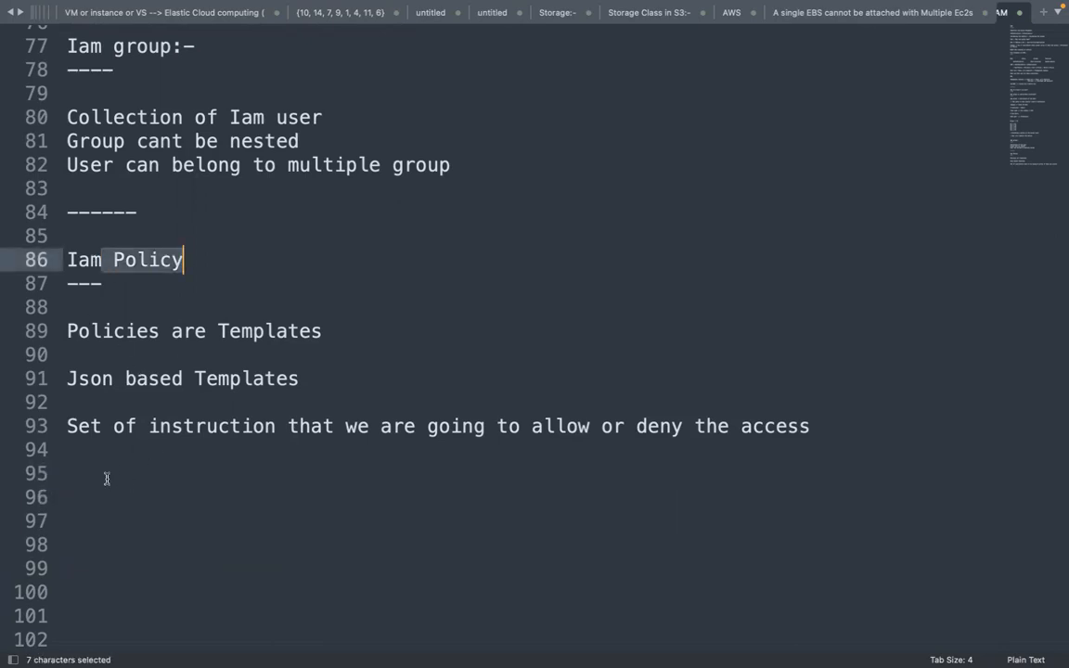
click(81, 466)
- Type 'Managed Policiy' followed by '> AWS Managed Policy'
text(Managed Policiy)
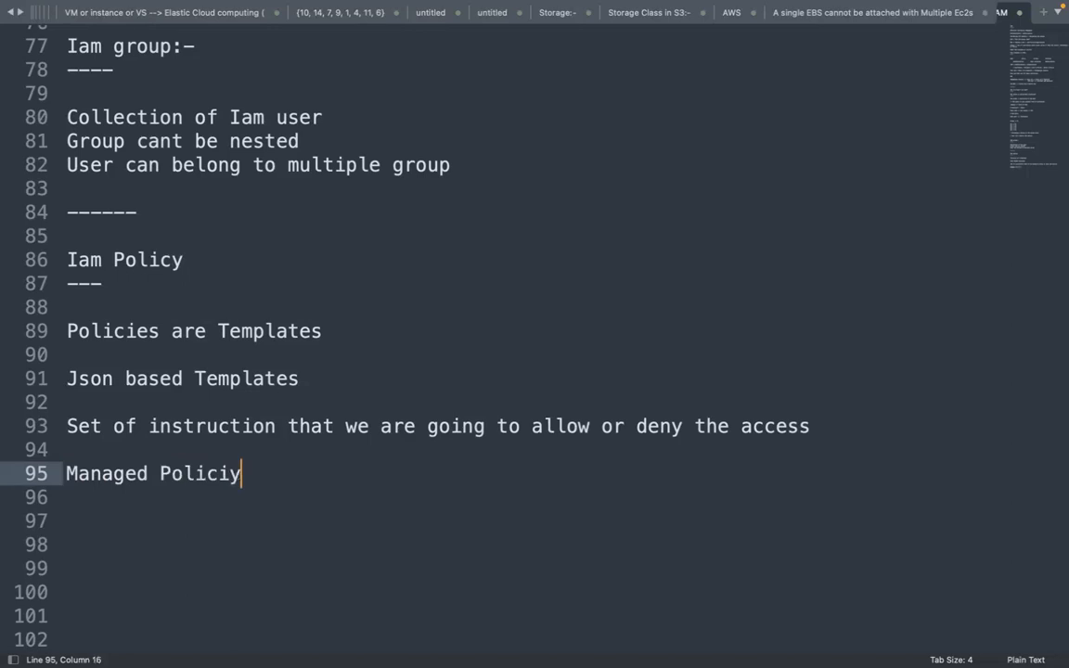
key(Return)
key(Return)
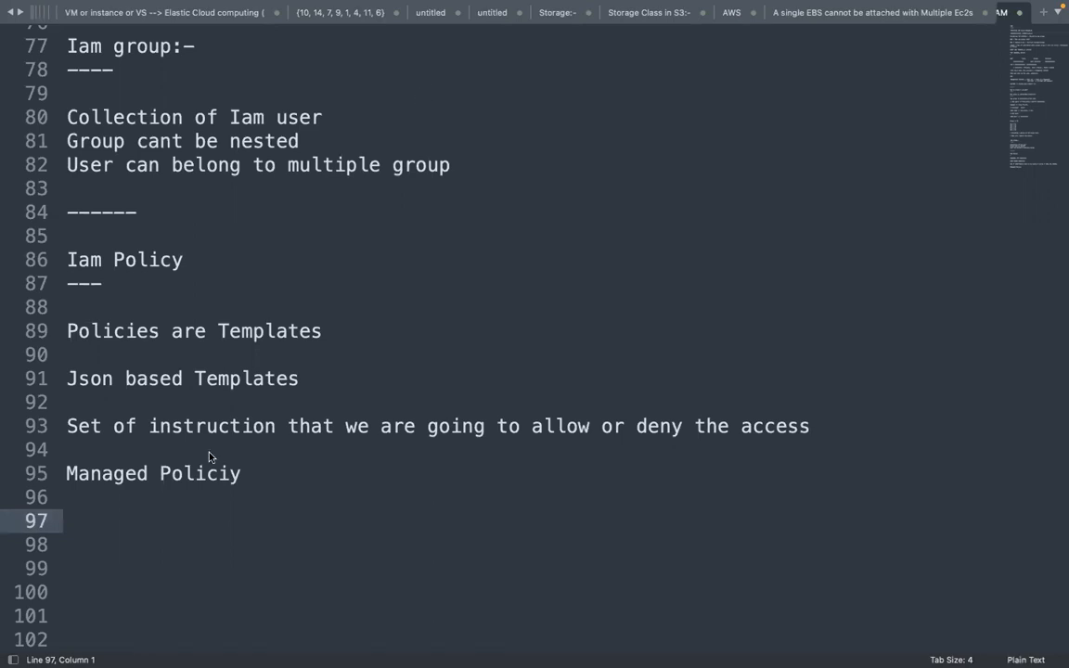
text(> AWS Managed Policy)
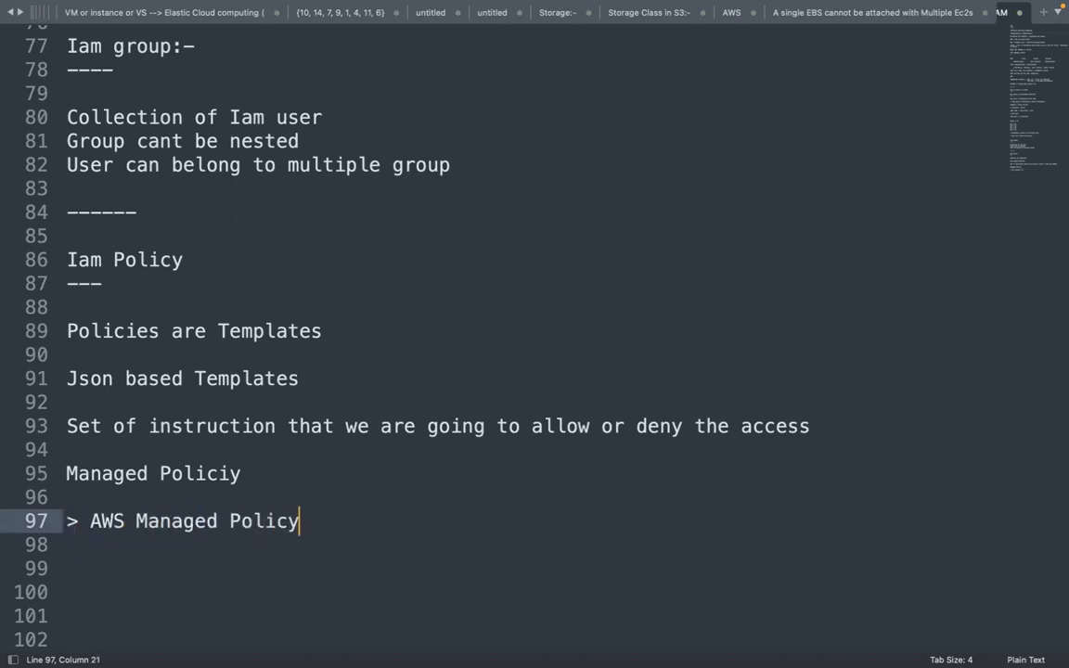
key(Return)
key(Return)
- Add the entry '> Customer Managed Policy' below it
text(Customer Managee)
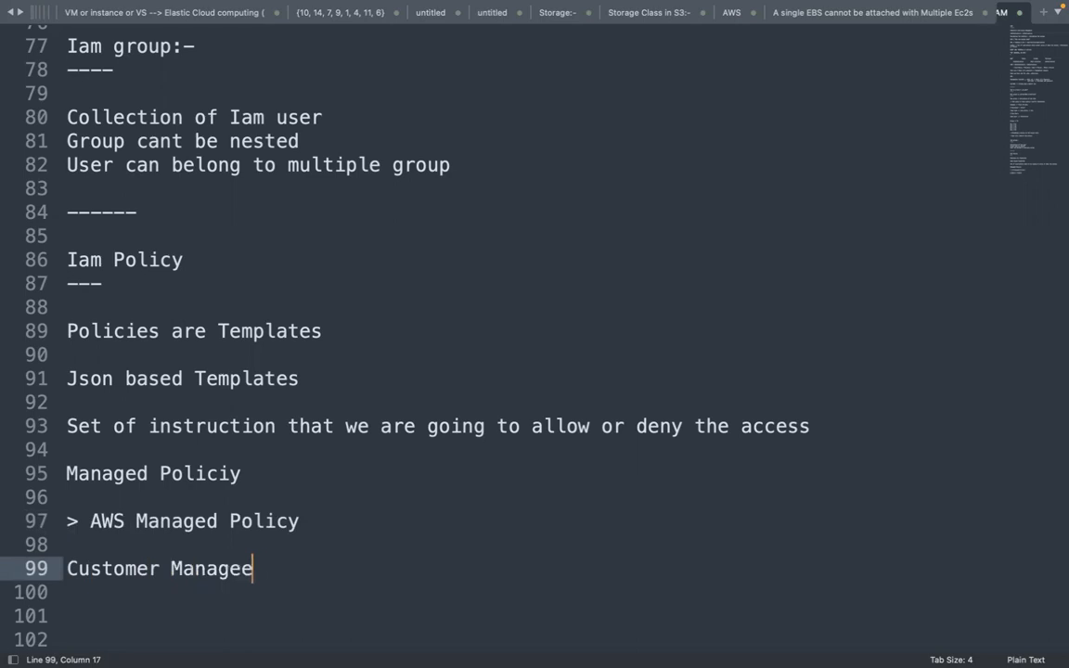
key(BackSpace)
key(BackSpace)
key(BackSpace)
text(ged Plociy)
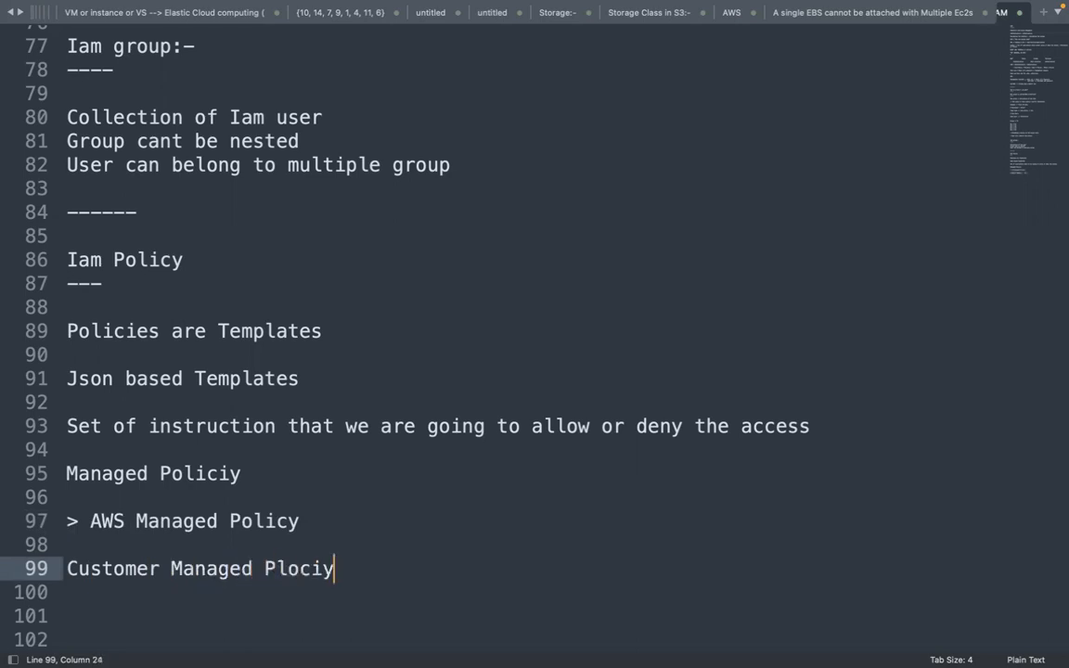
key(BackSpace)
key(BackSpace)
key(BackSpace)
key(BackSpace)
key(BackSpace)
text(olicy)
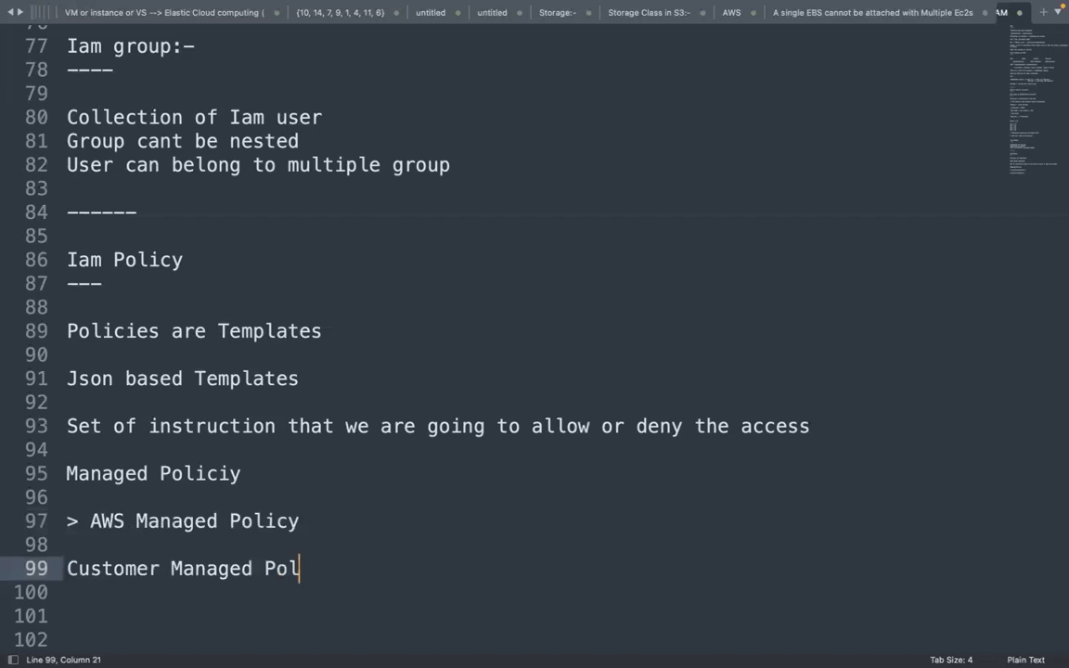
triple_click(62, 569)
click(62, 569)
text(>)
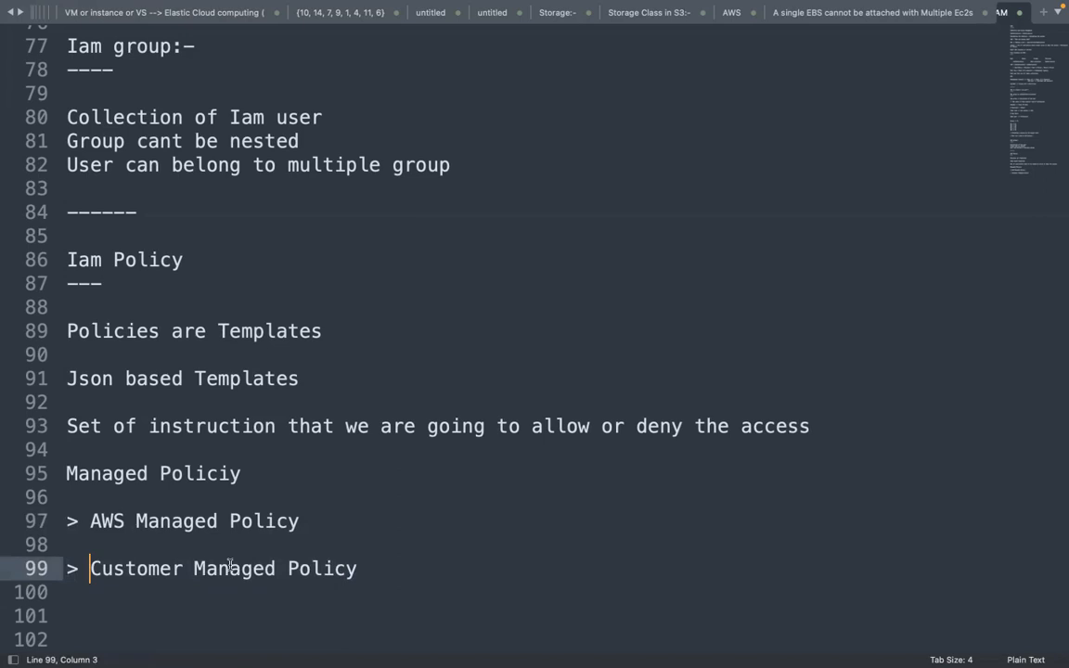
- Tag the entries '-> Managed by AWS' and '> Managed by Customer', then switch to Chrome
click(304, 521)
text(-> )
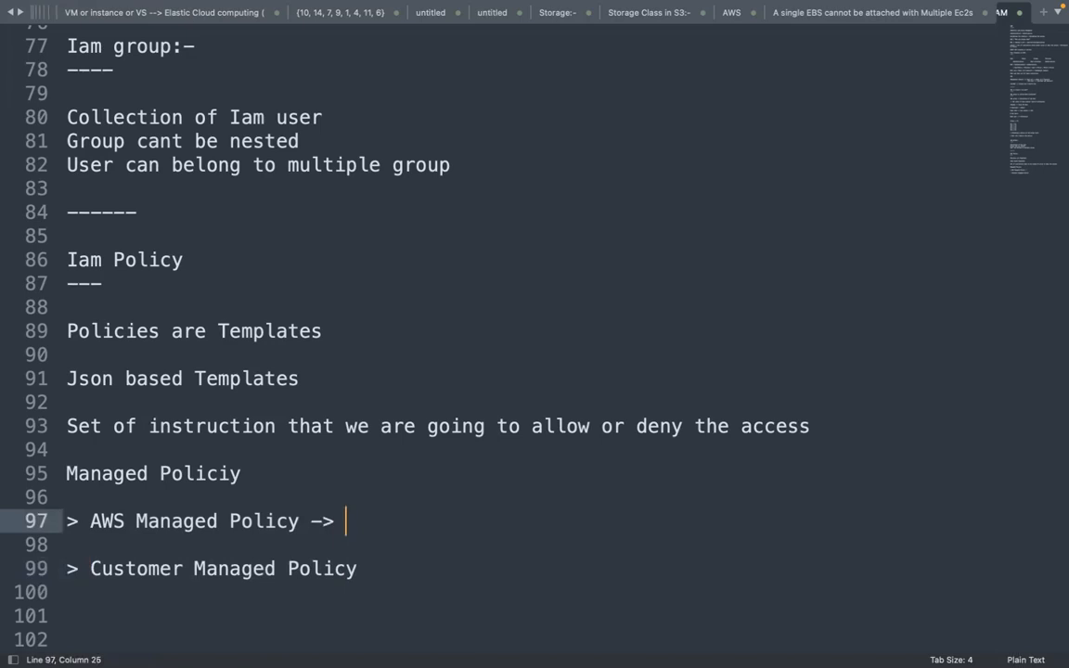
text(Managed)
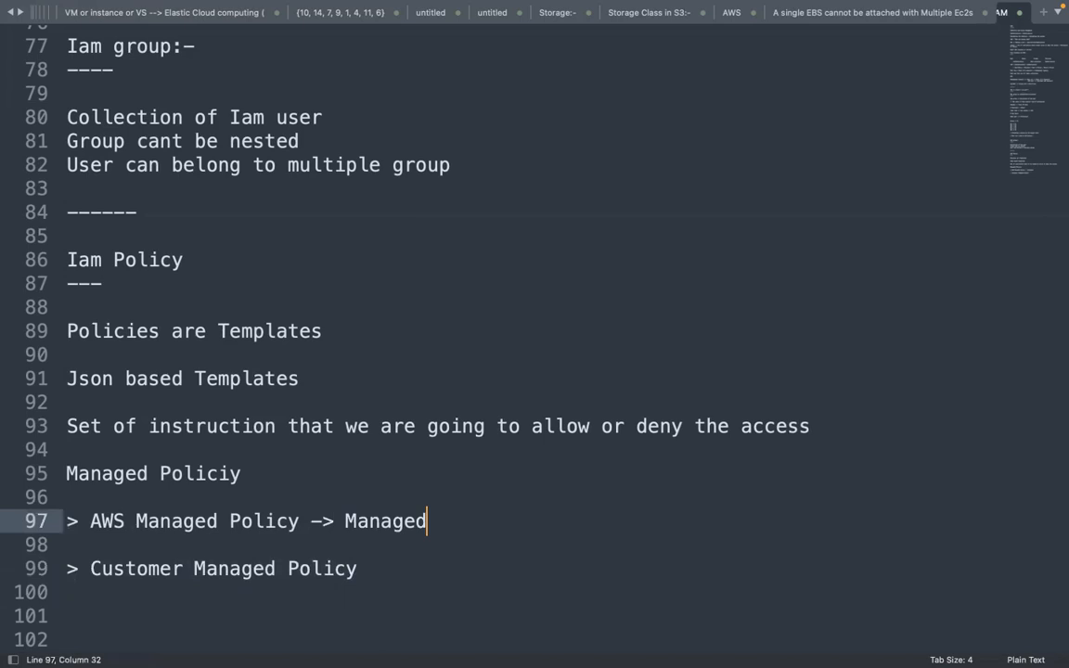
text( by AWS)
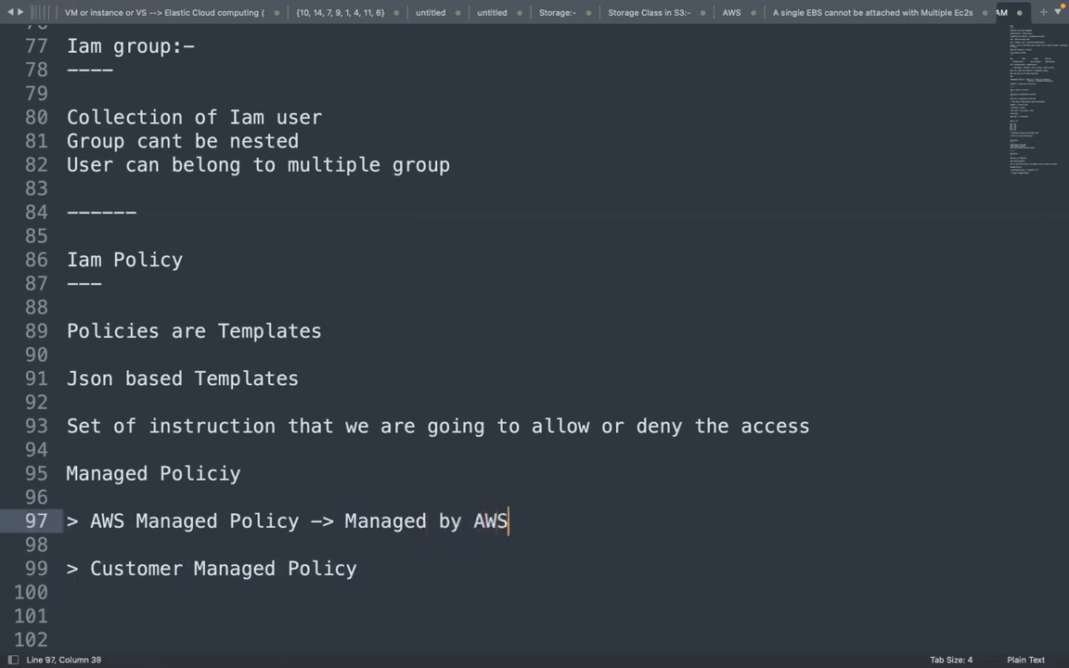
click(377, 568)
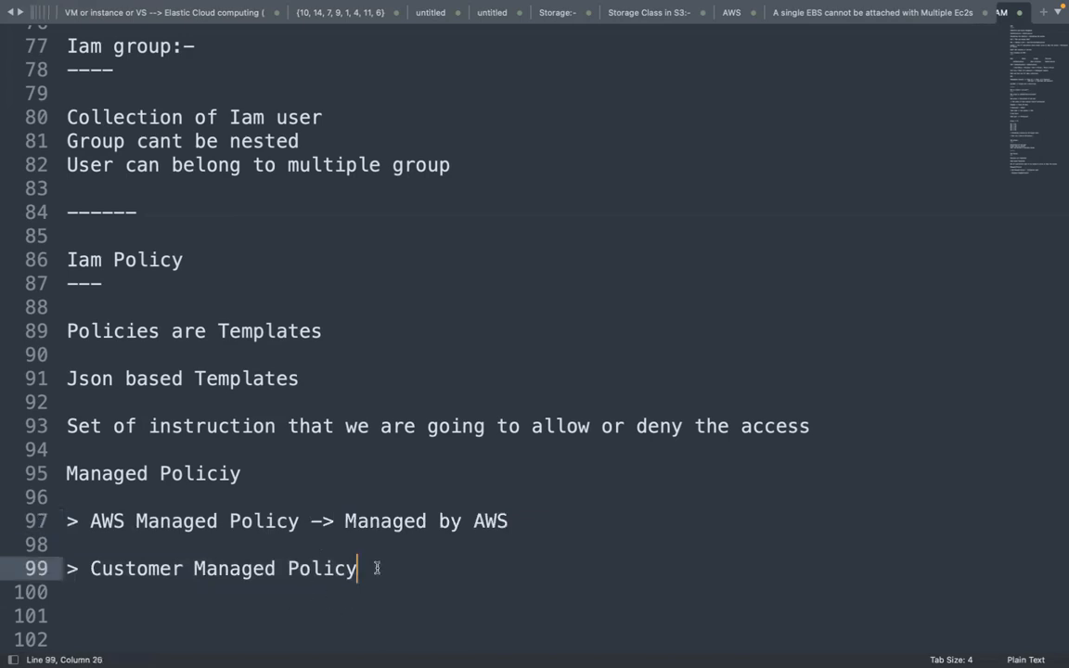
text(> Managed by )
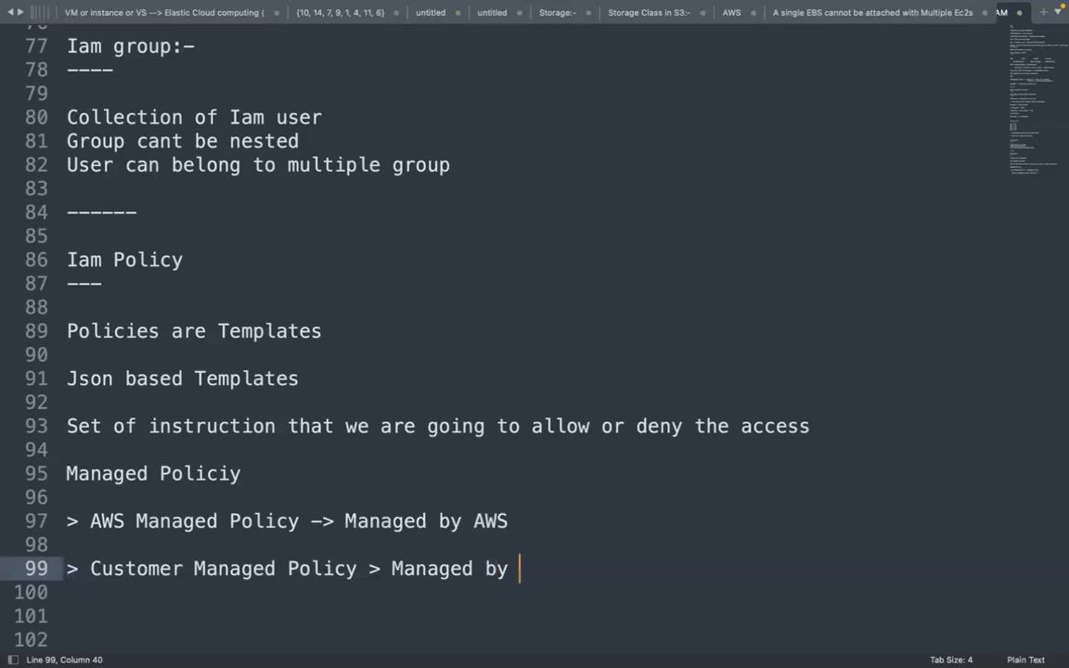
text(Customer)
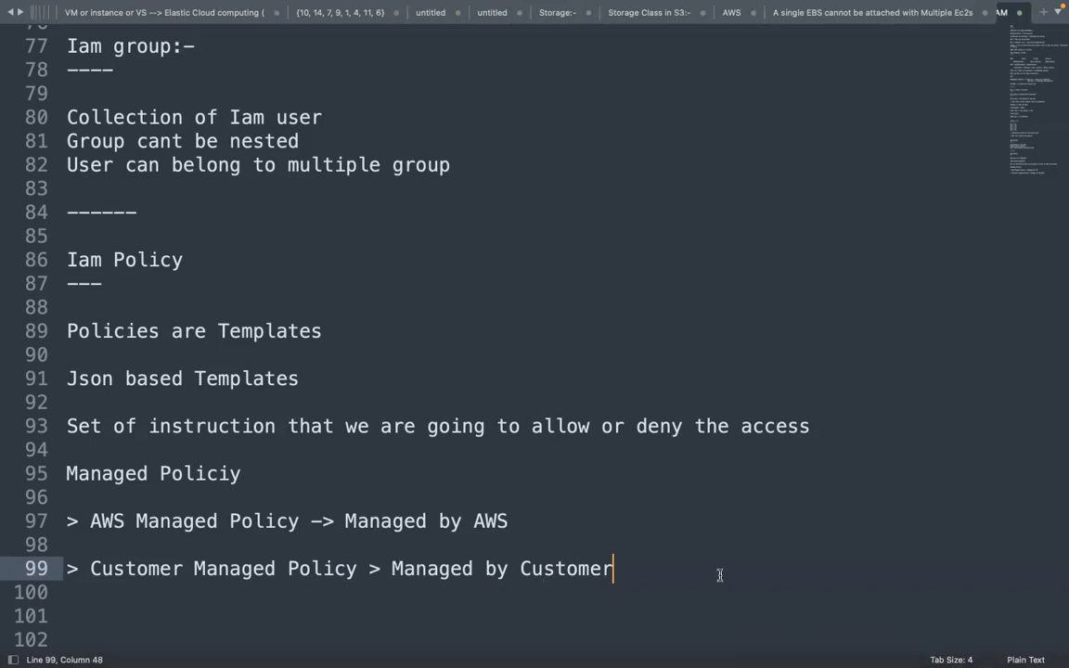
mouse_move(804, 659)
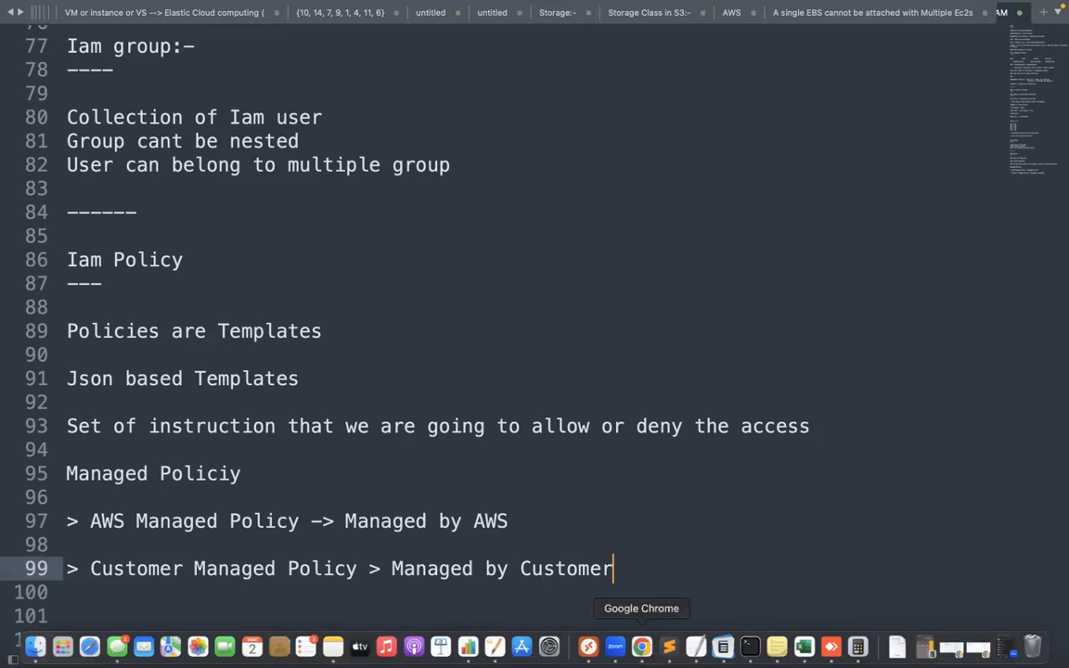
click(641, 647)
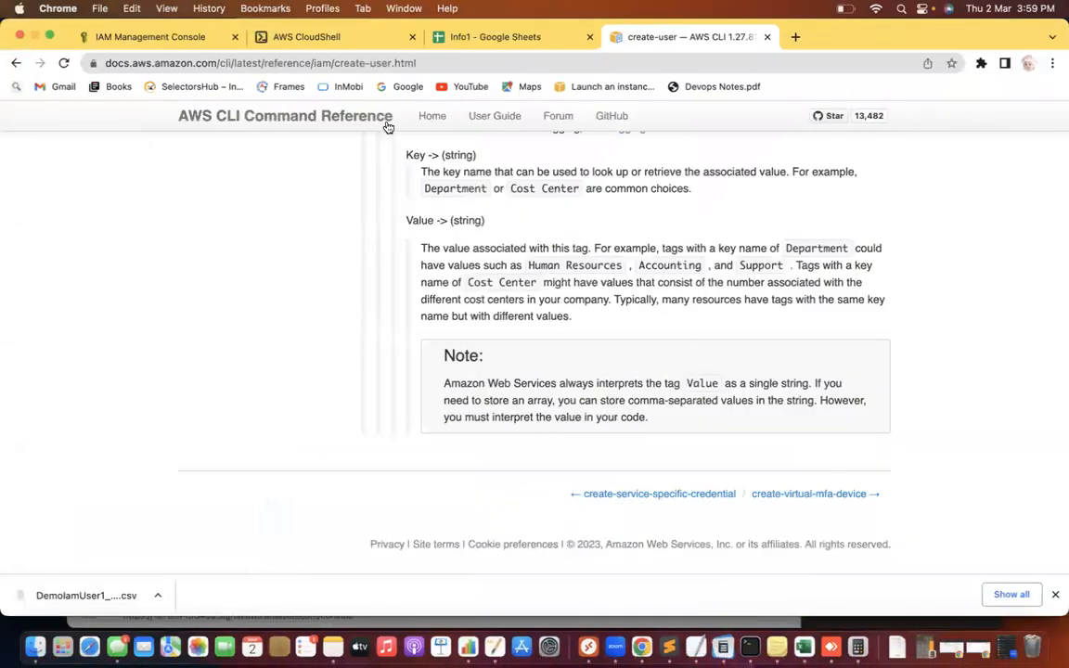
- Open the IAM console tab and show its Policies list of 1044 policies
click(111, 45)
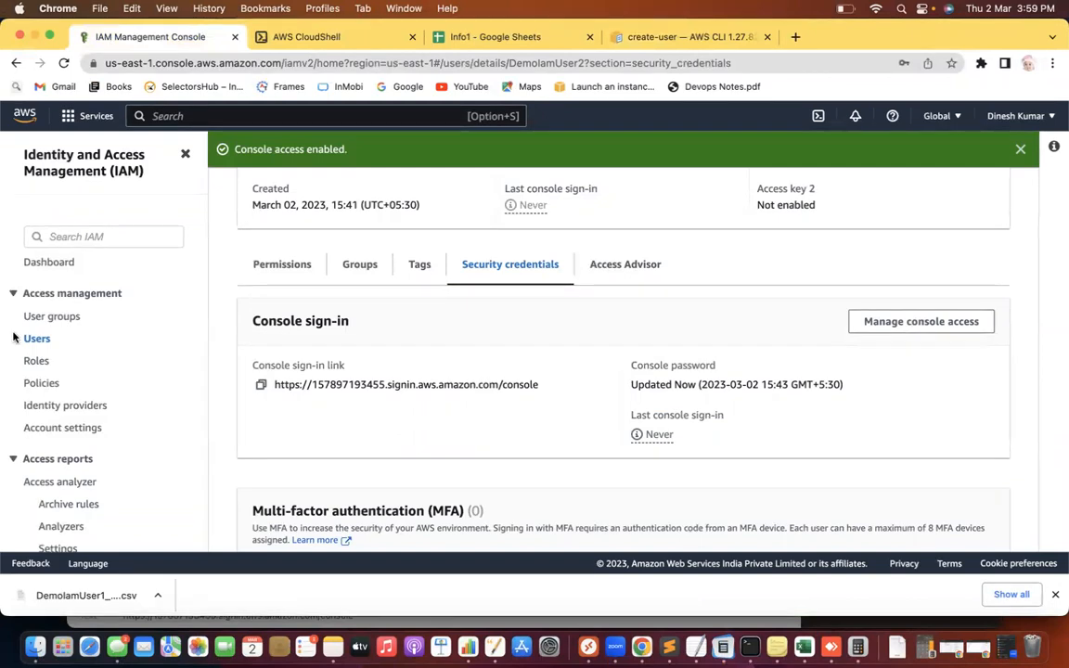
click(39, 383)
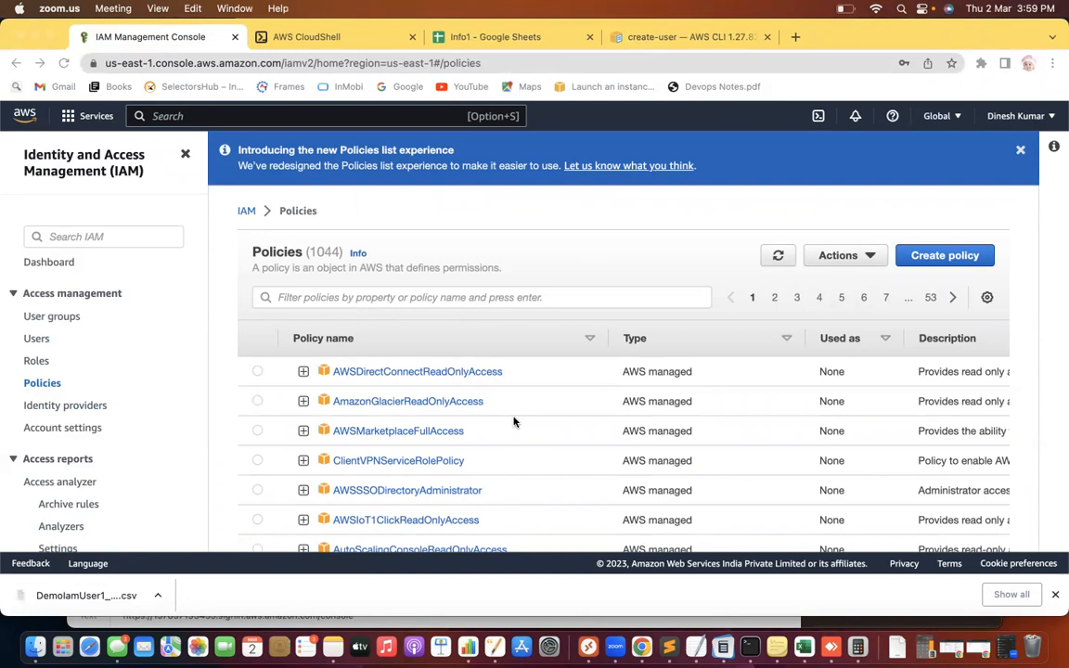
click(669, 375)
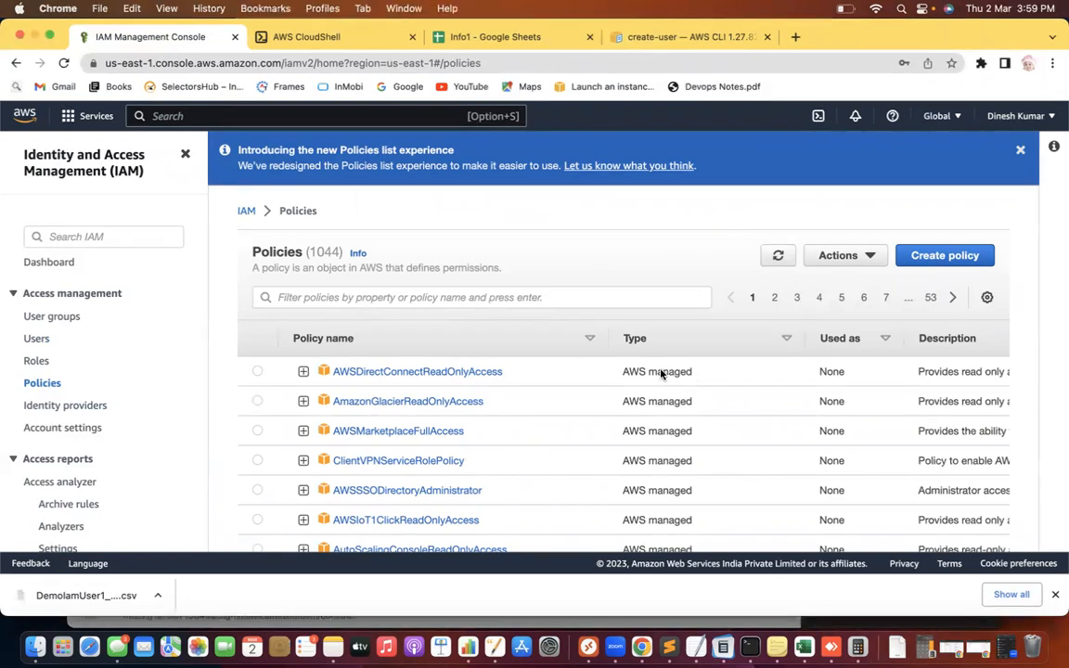
drag(618, 375, 696, 375)
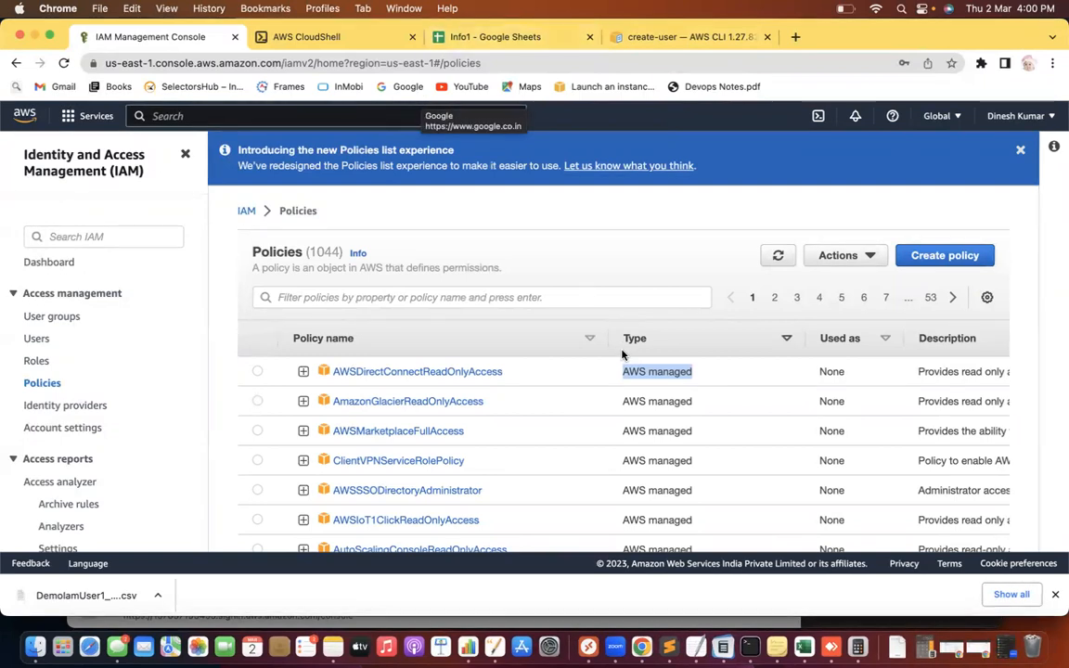
click(609, 201)
scroll(609, 201, down, 1)
scroll(609, 202, down, 1)
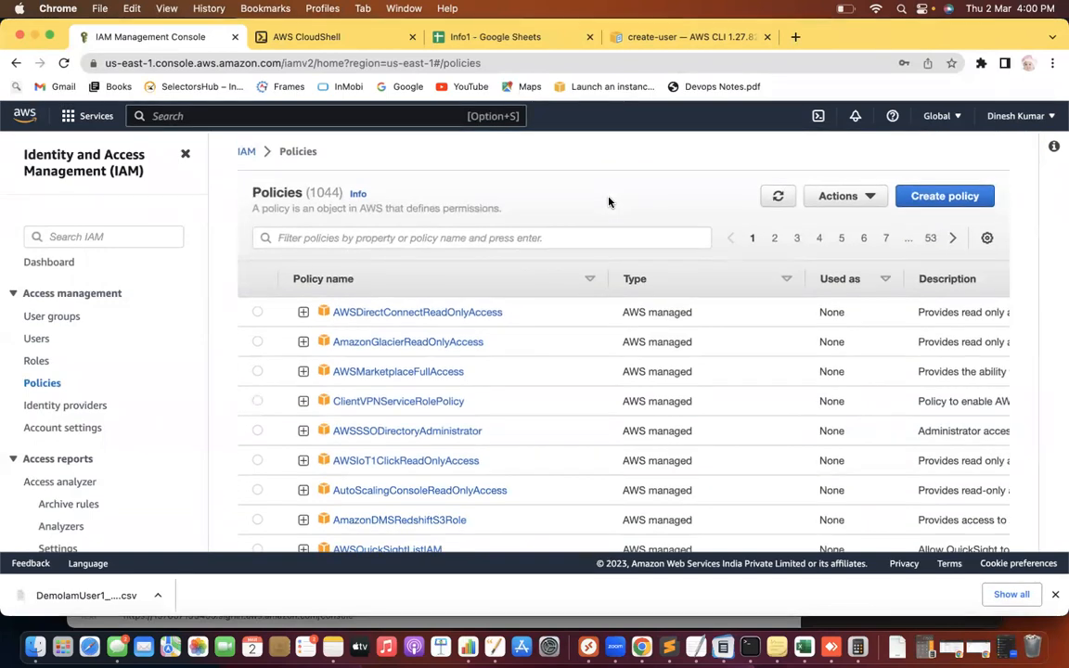
scroll(609, 202, down, 1)
scroll(608, 202, up, 3)
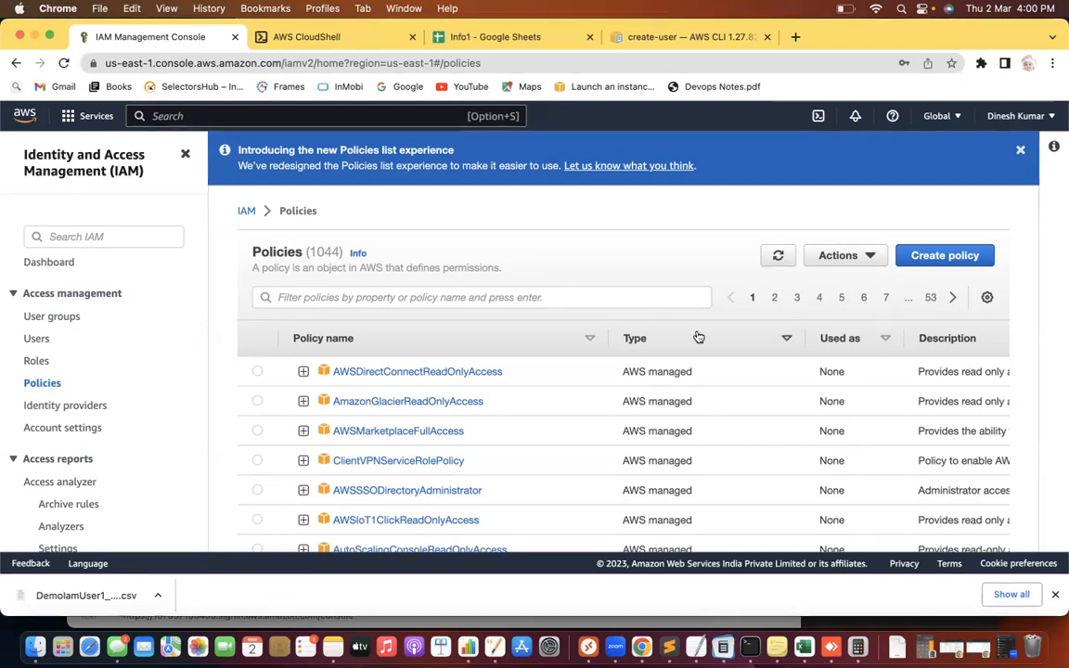
click(320, 295)
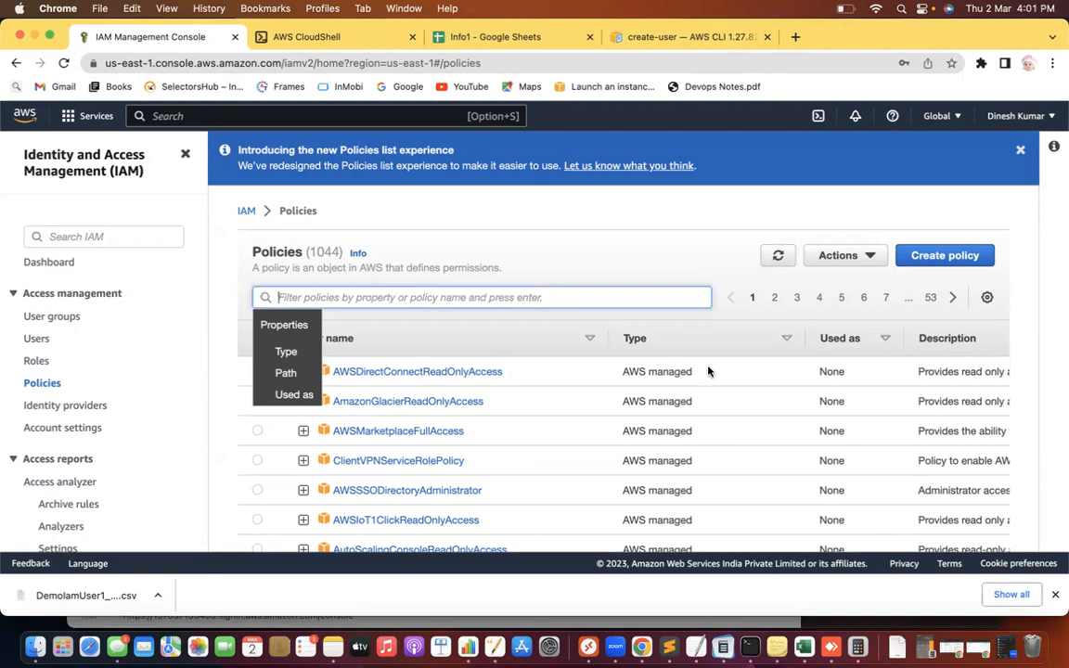
- Filter IAM policies by 's3' and select AmazonS3ReadOnlyAccess
click(640, 340)
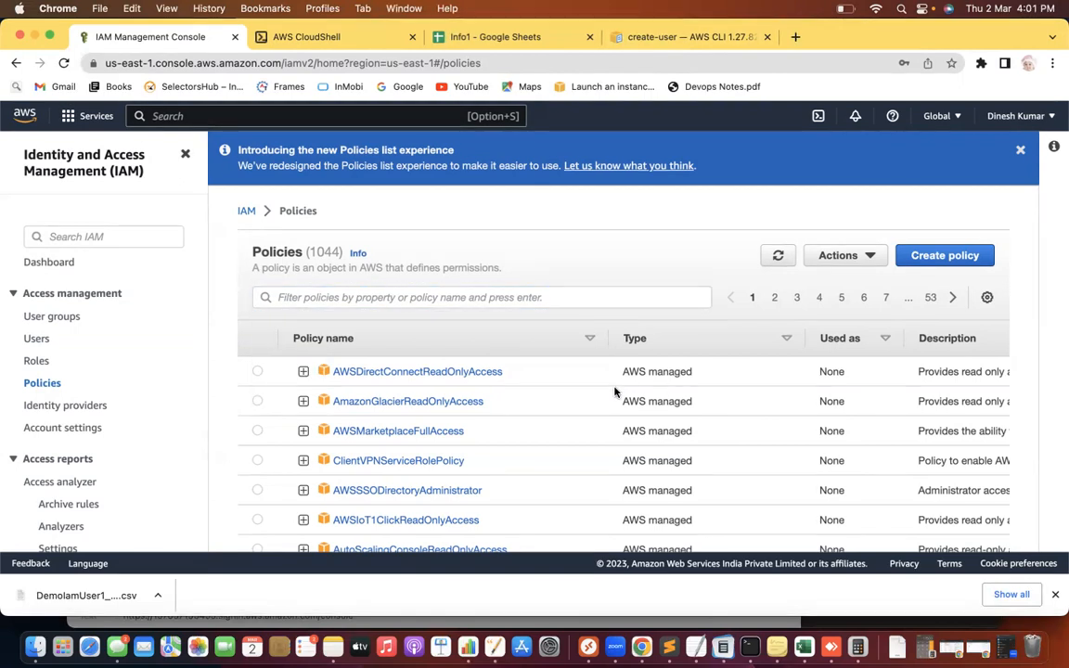
click(360, 297)
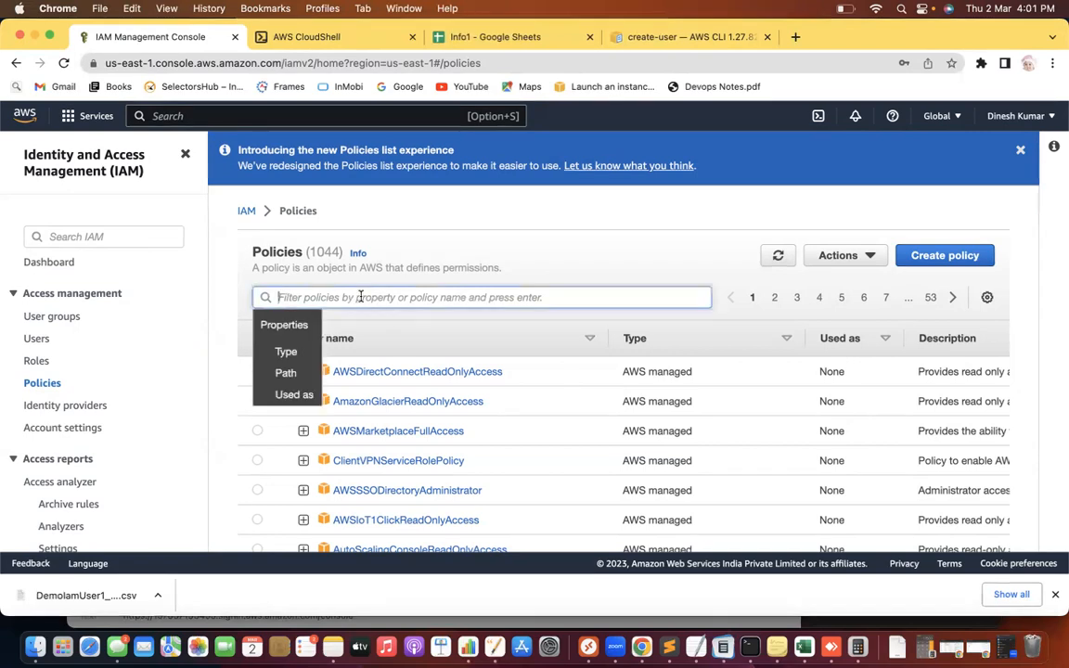
text(S3ma)
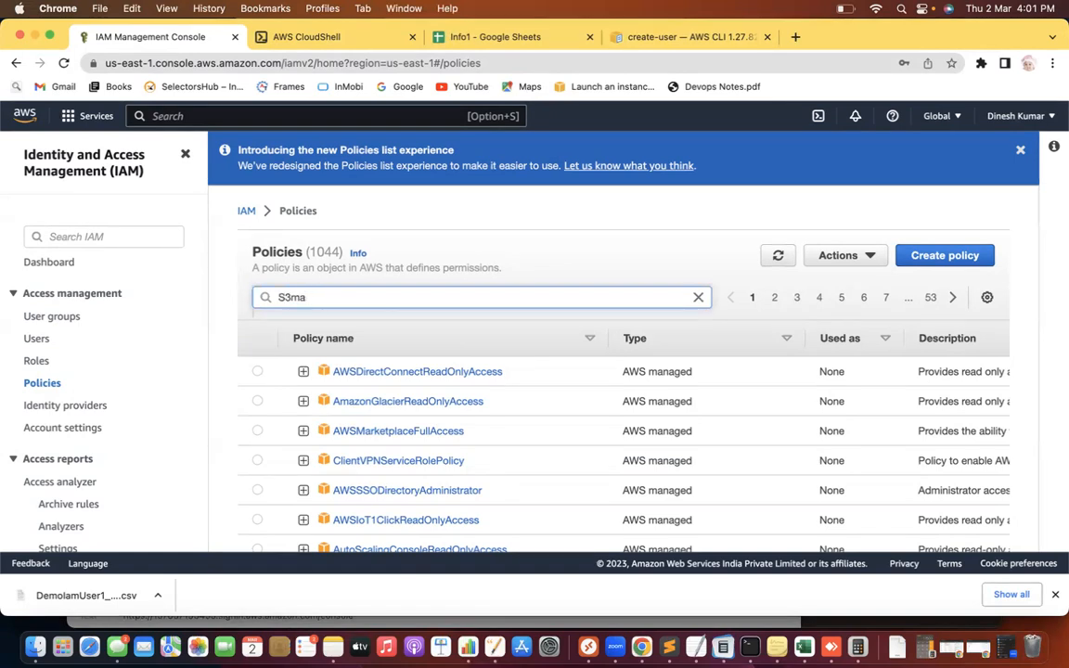
key(BackSpace)
key(BackSpace)
key(BackSpace)
key(BackSpace)
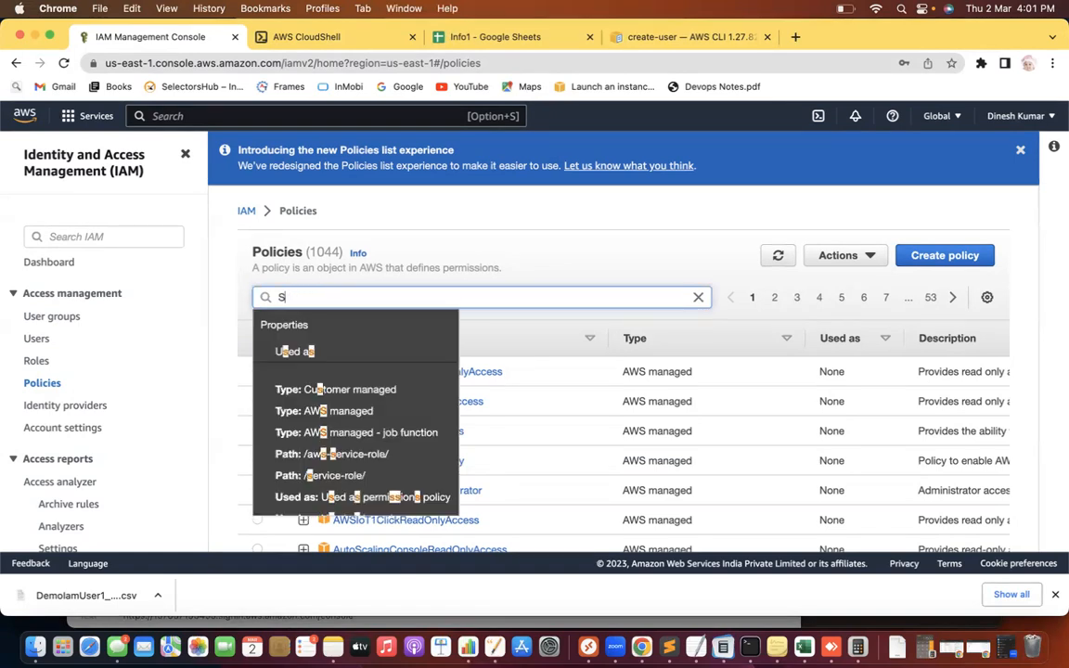
text(s3rea)
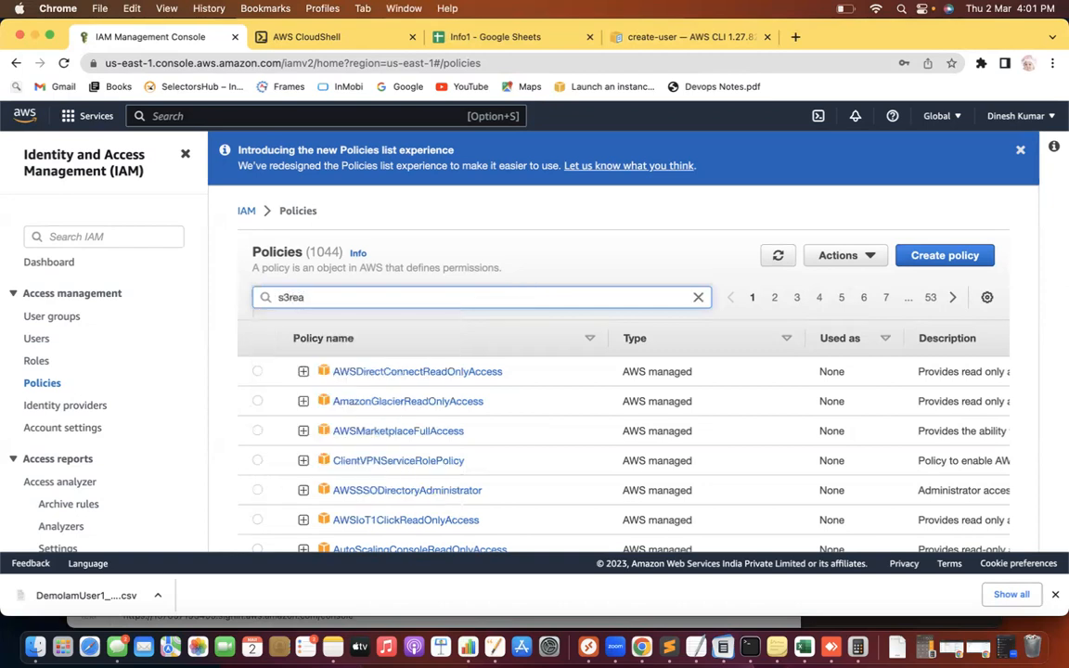
key(Return)
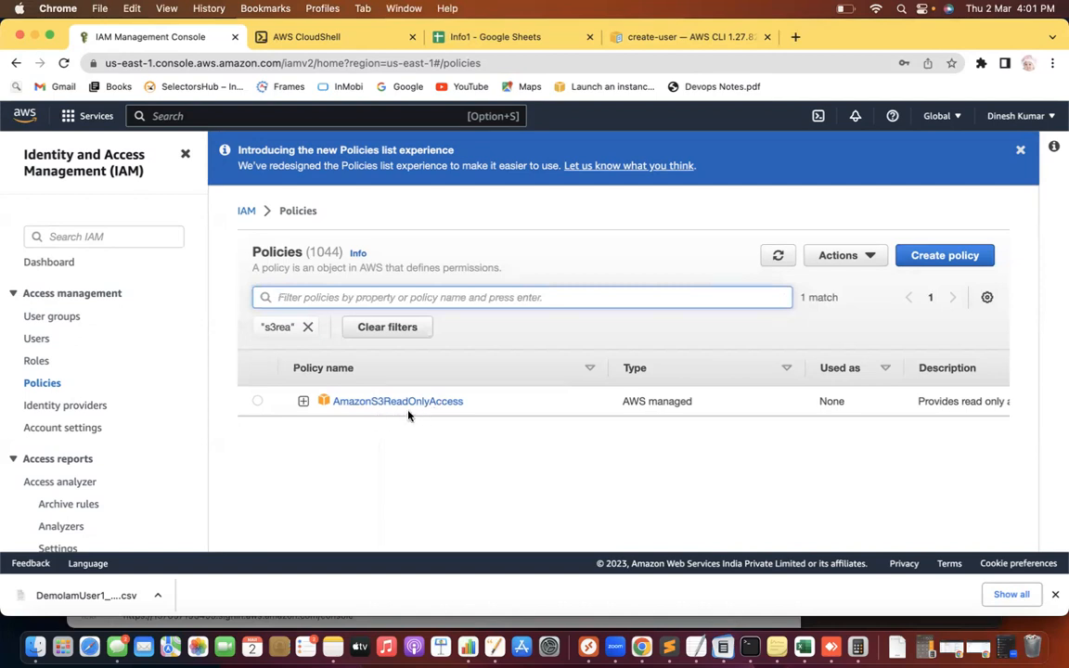
click(257, 402)
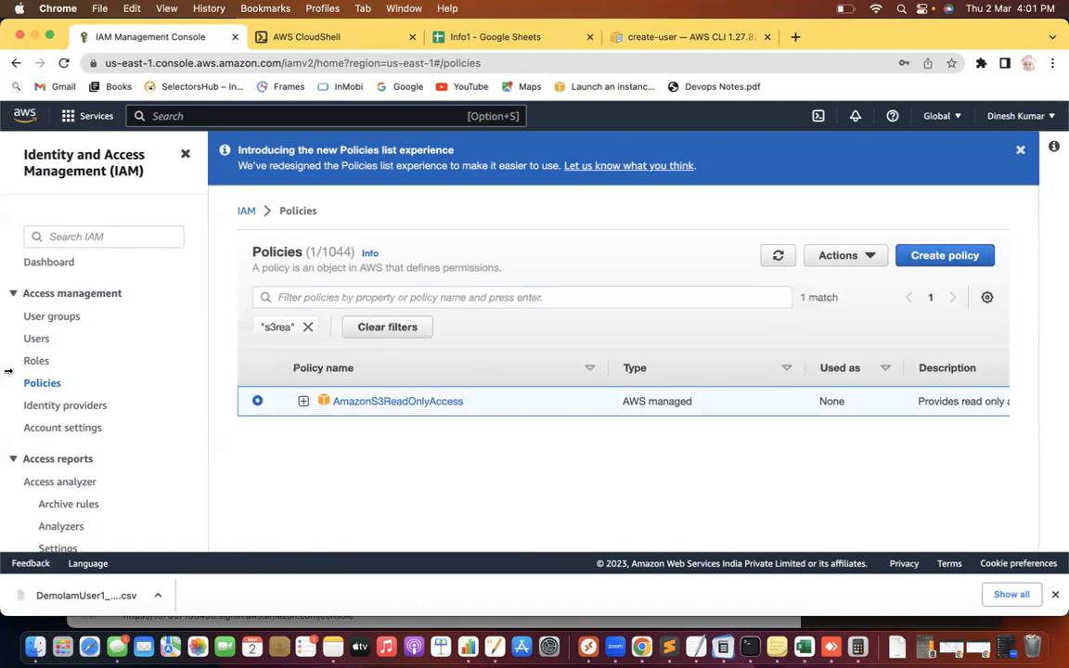
- Go to the IAM Users list and tick DemoIamUser1
click(35, 340)
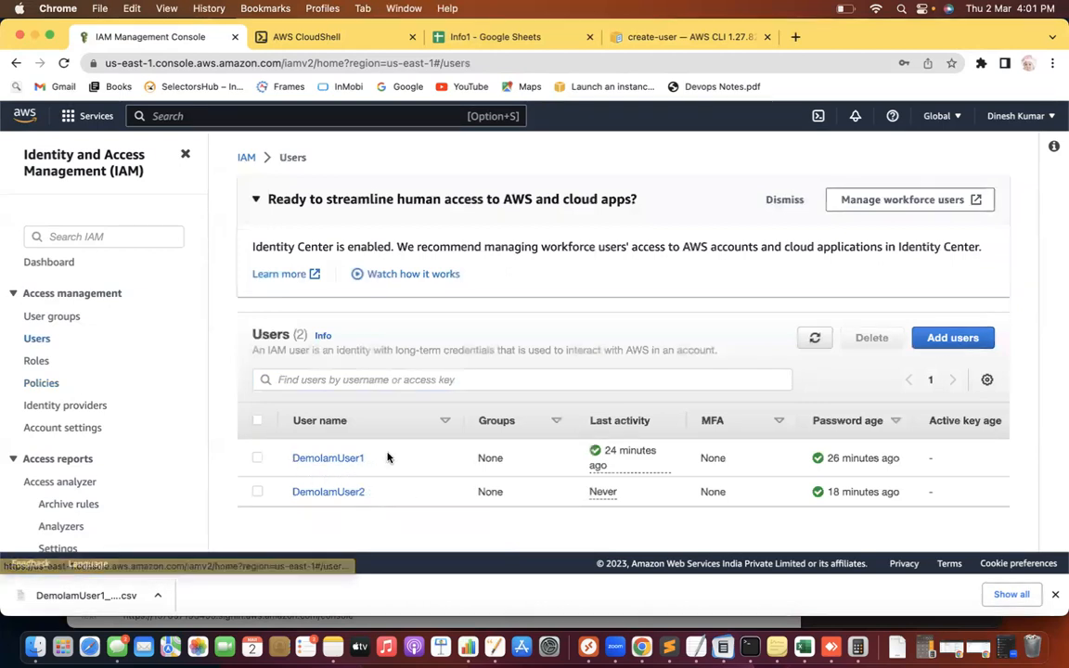
drag(389, 453, 276, 459)
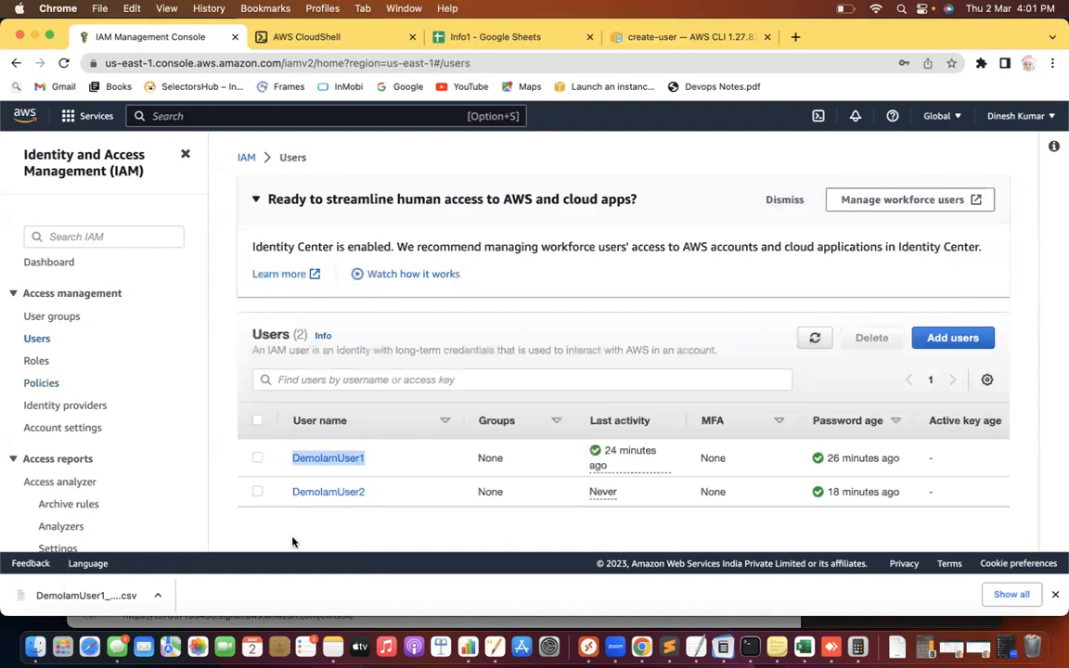
click(258, 458)
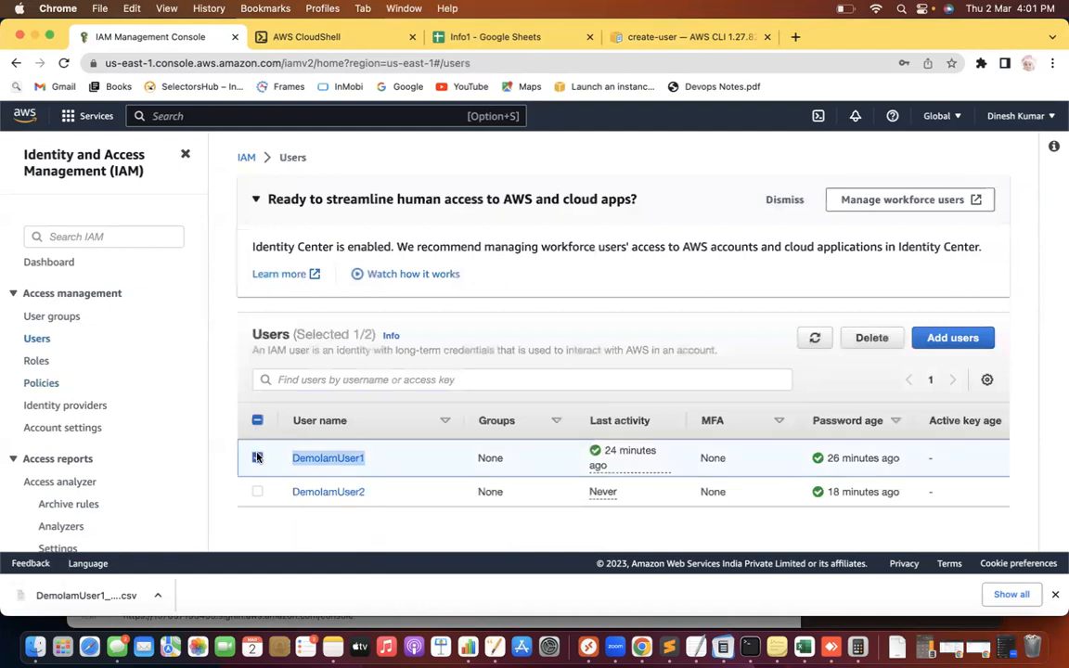
- Open DemoIamUser1's details and start Add permissions
click(332, 457)
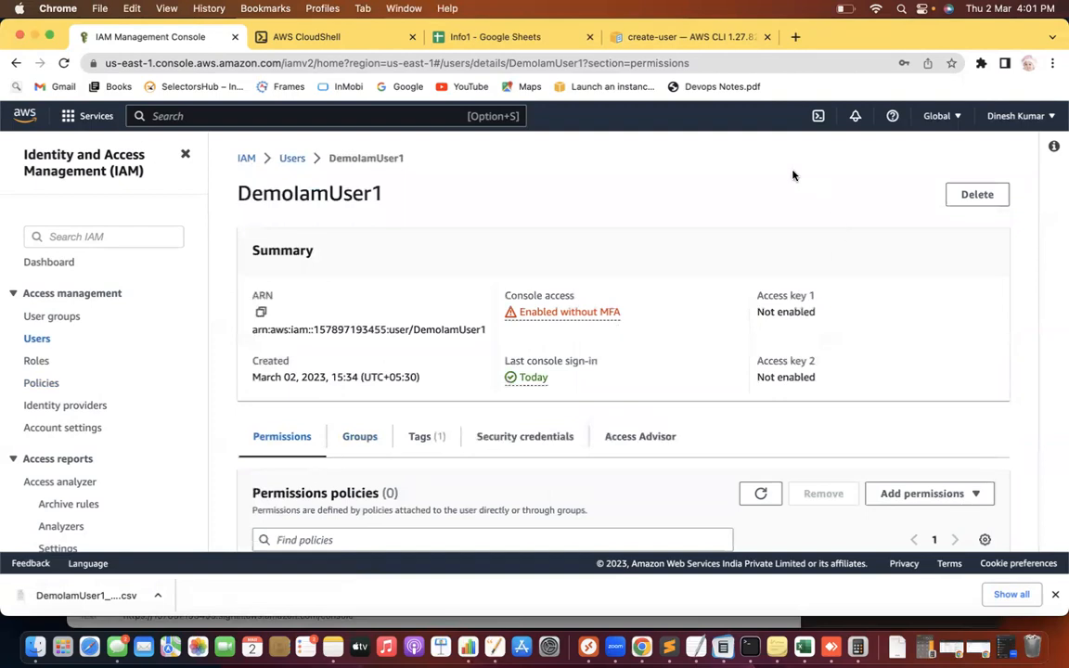
scroll(793, 176, down, 3)
scroll(793, 175, up, 2)
scroll(792, 175, down, 1)
scroll(793, 175, down, 3)
drag(266, 346, 358, 350)
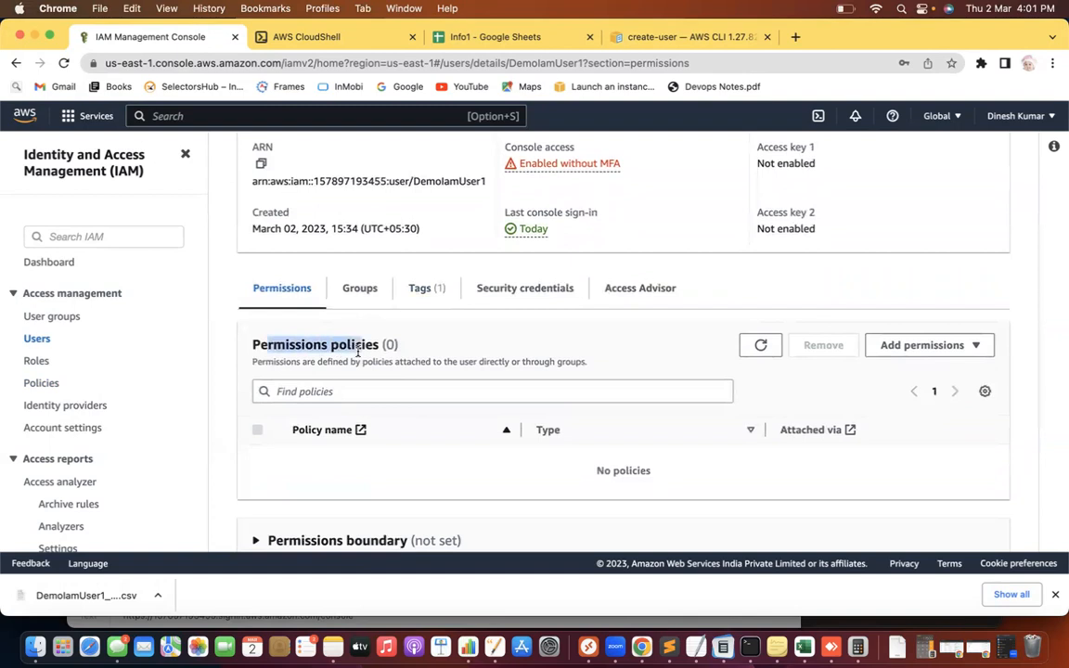
click(921, 346)
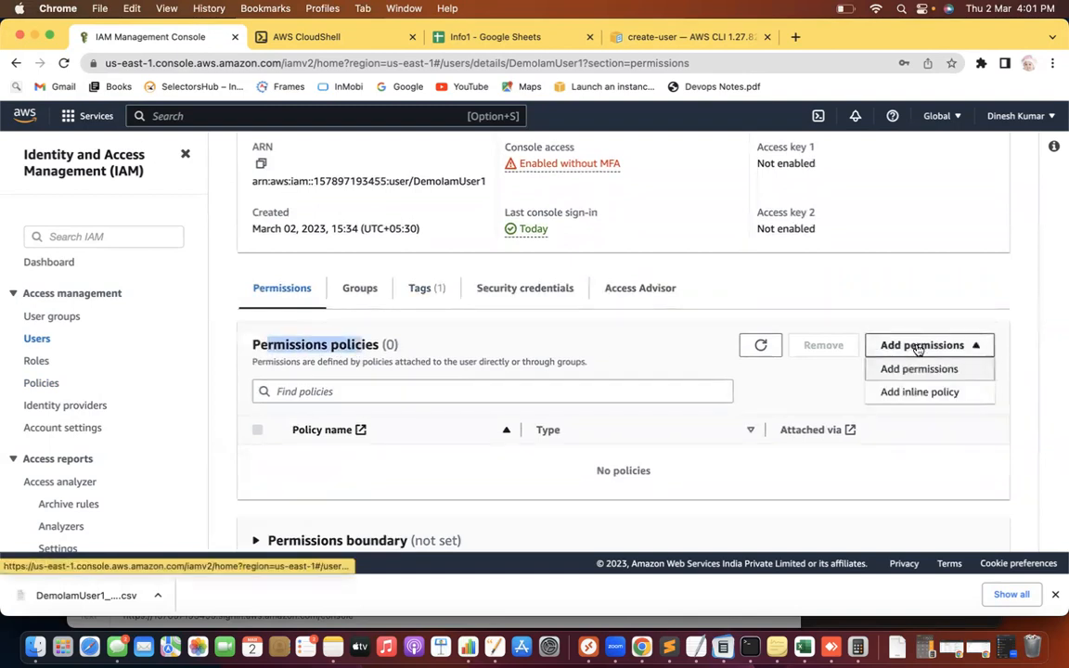
click(919, 371)
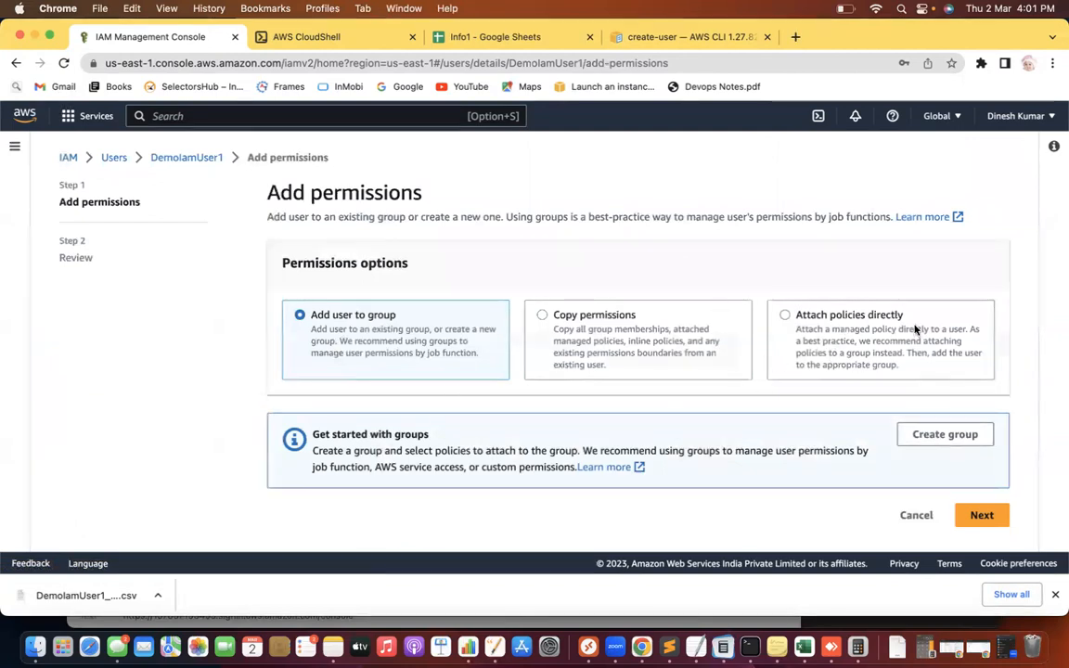
- Attach AmazonS3ReadOnlyAccess directly to DemoIamUser1, found by searching 's3re'
drag(909, 315, 796, 323)
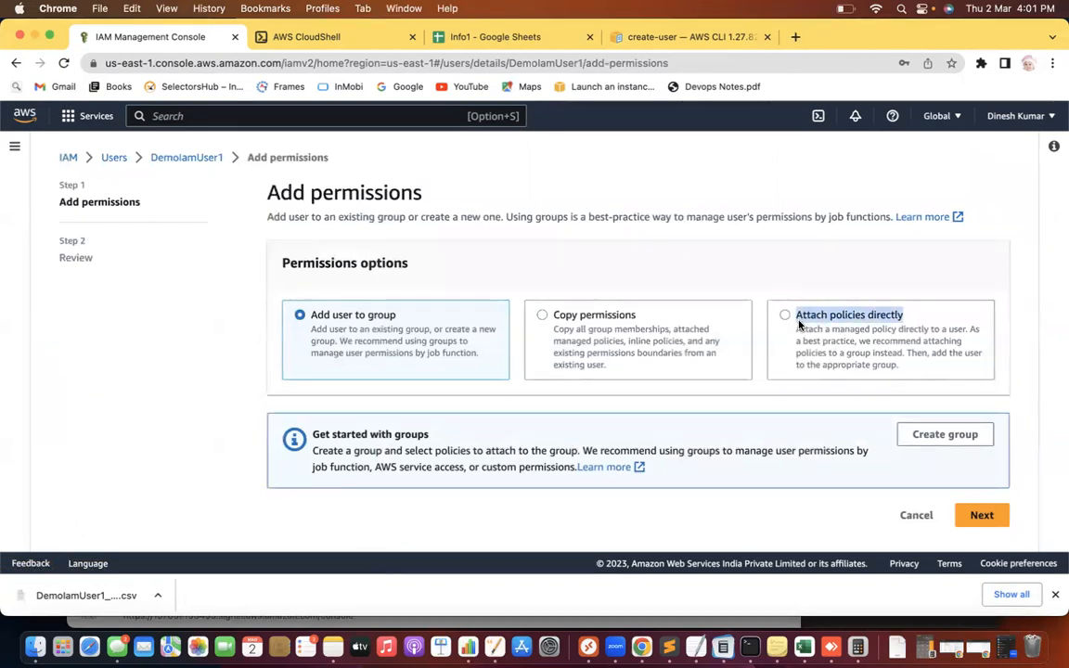
click(803, 319)
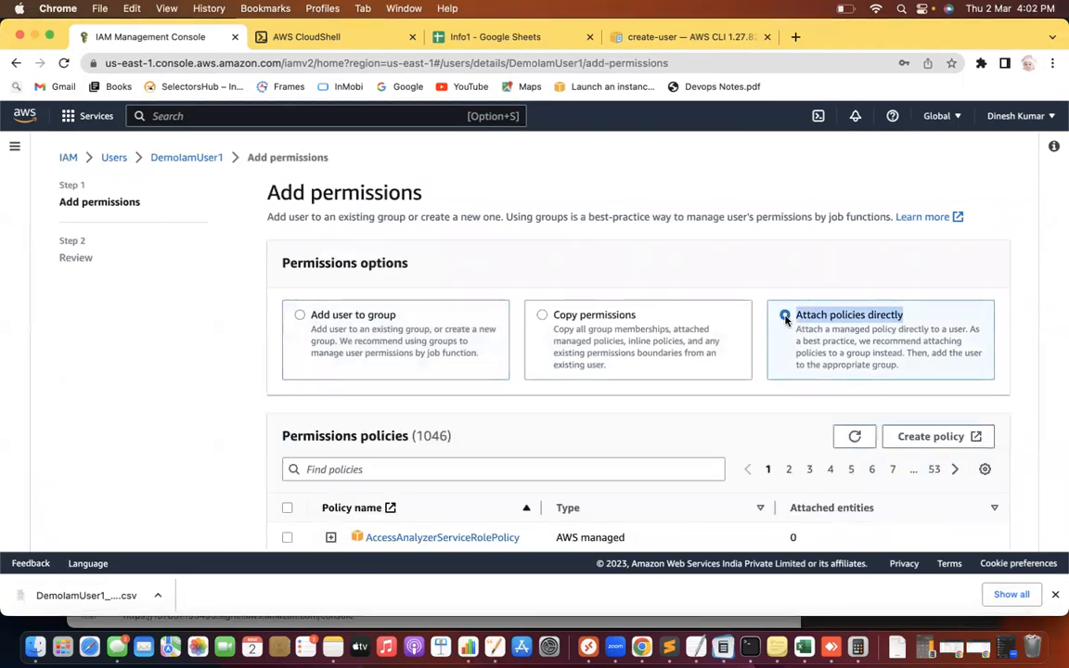
click(118, 417)
scroll(119, 418, down, 3)
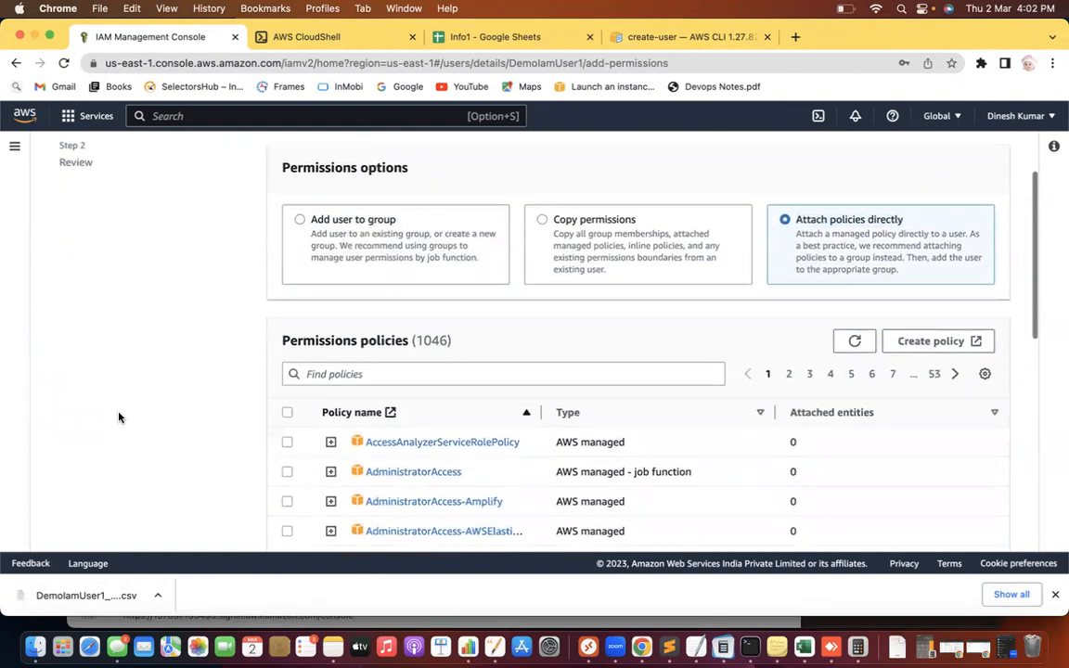
click(369, 322)
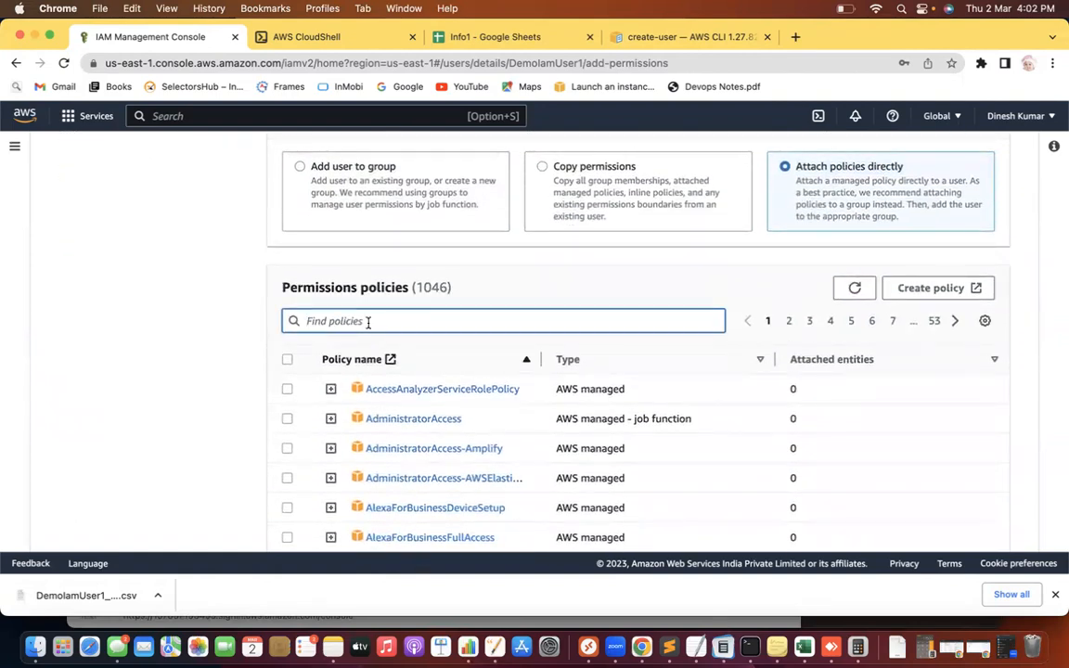
text(s3re)
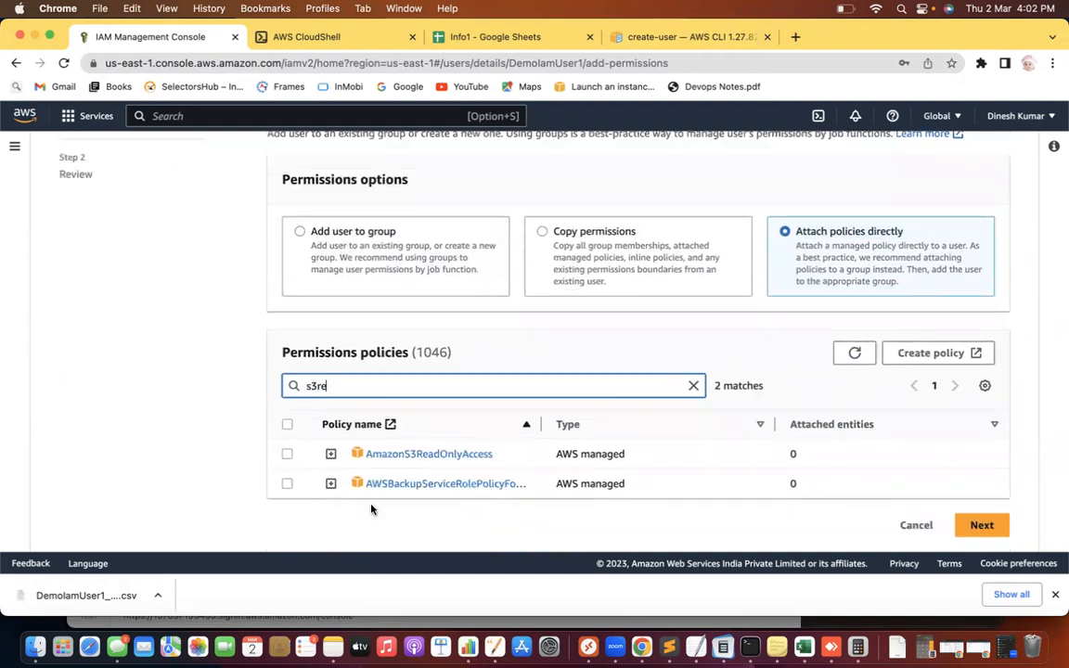
click(287, 454)
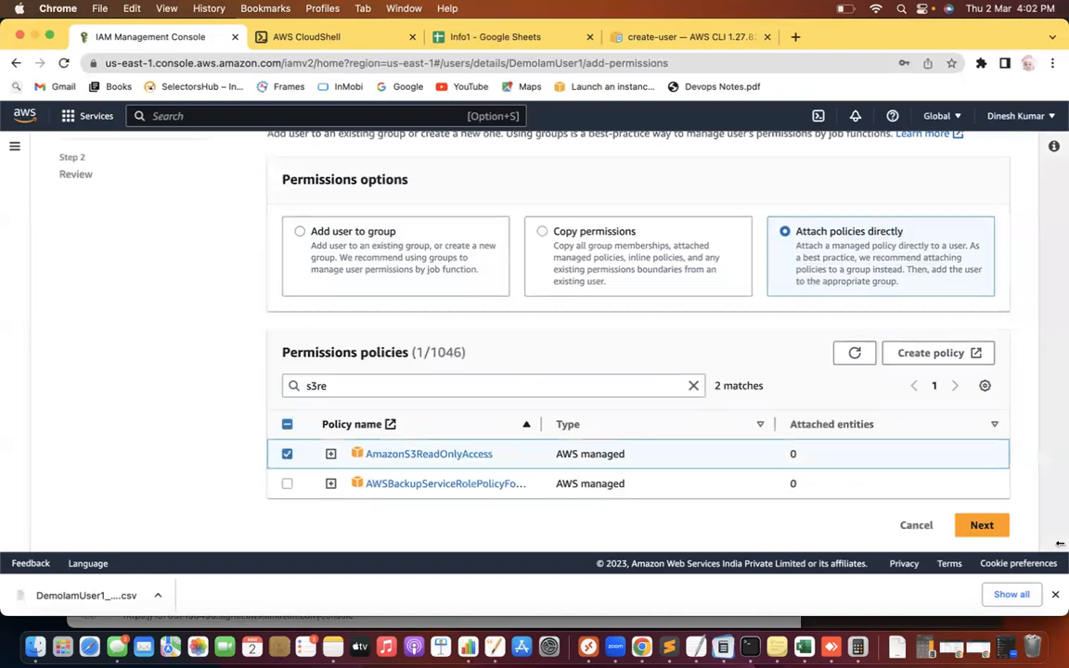
click(991, 531)
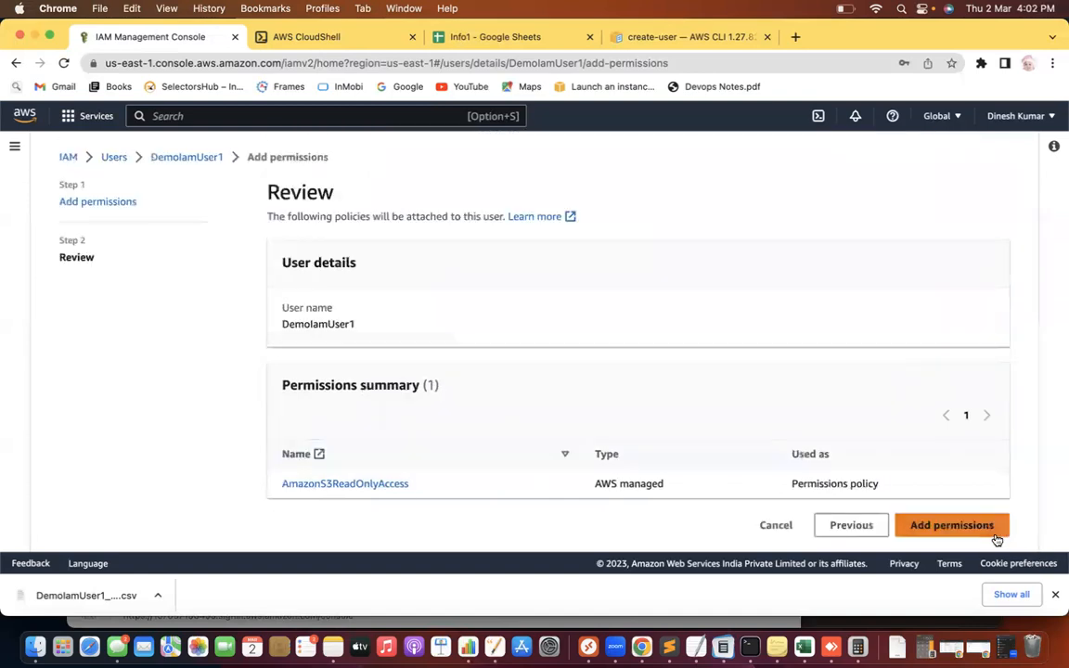
click(948, 535)
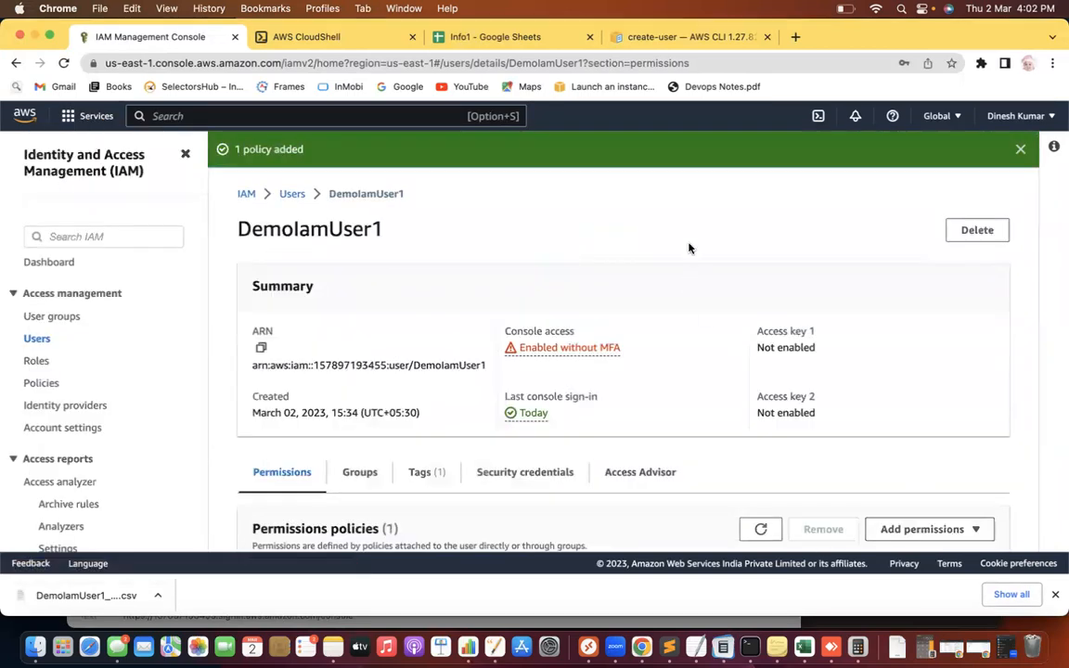
- Open the S3 console showing bucket-27-feb, then bring the incognito console window forward
scroll(688, 248, down, 3)
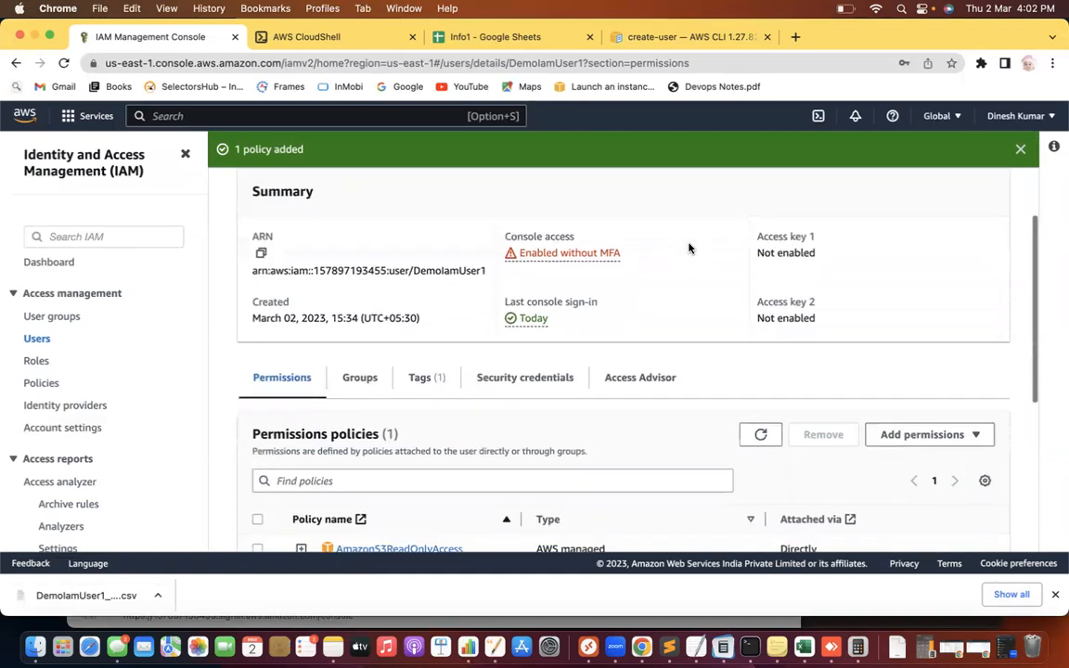
scroll(689, 248, up, 3)
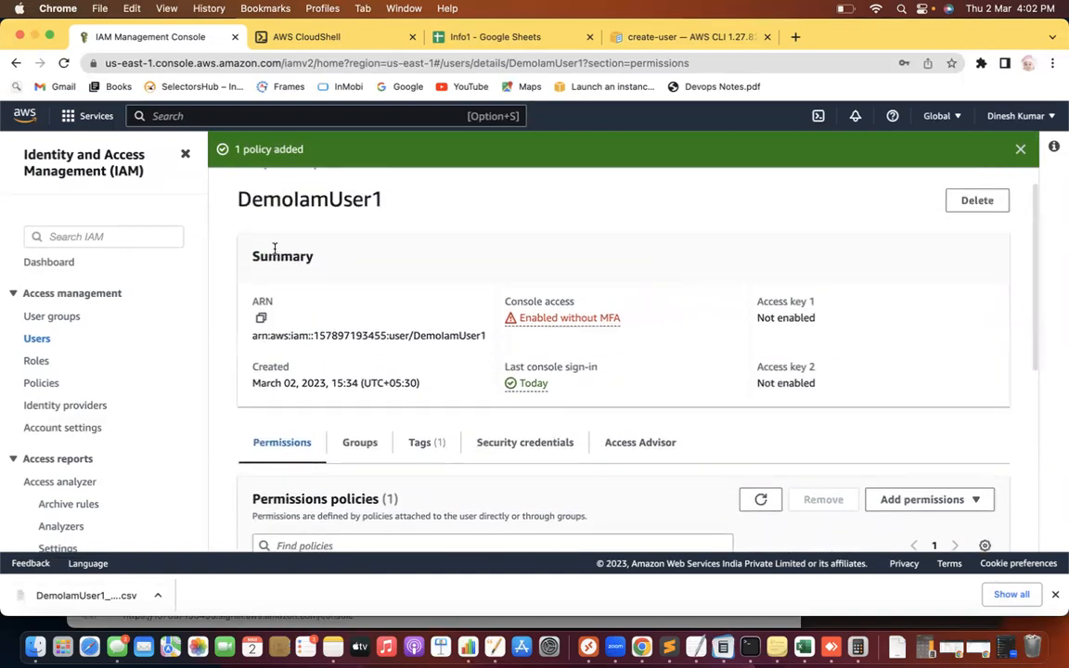
text(S3)
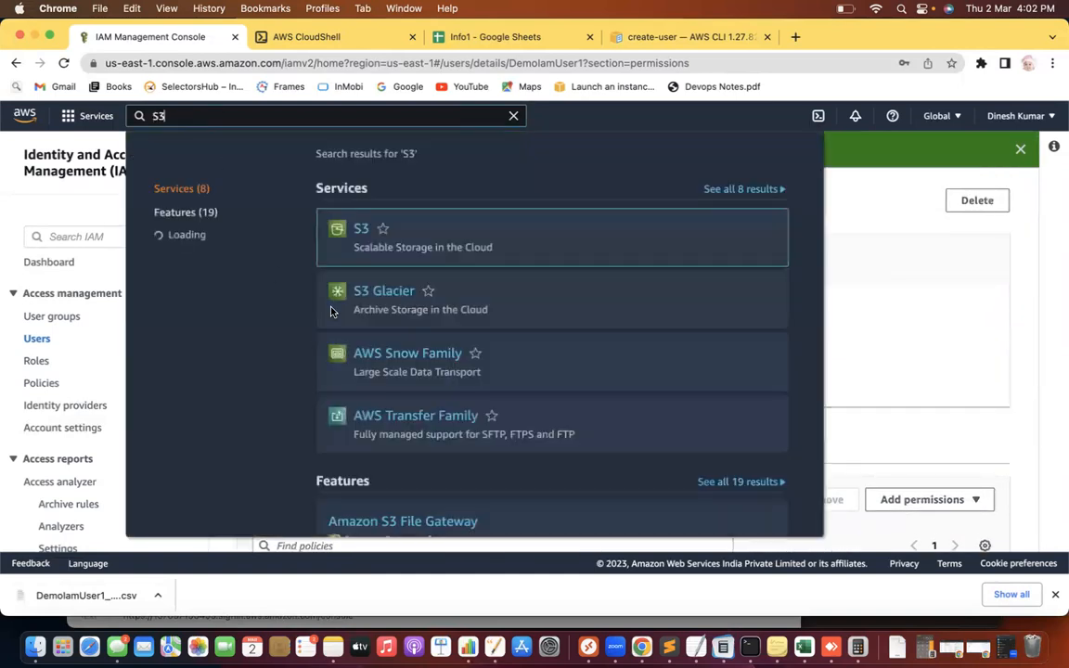
click(361, 234)
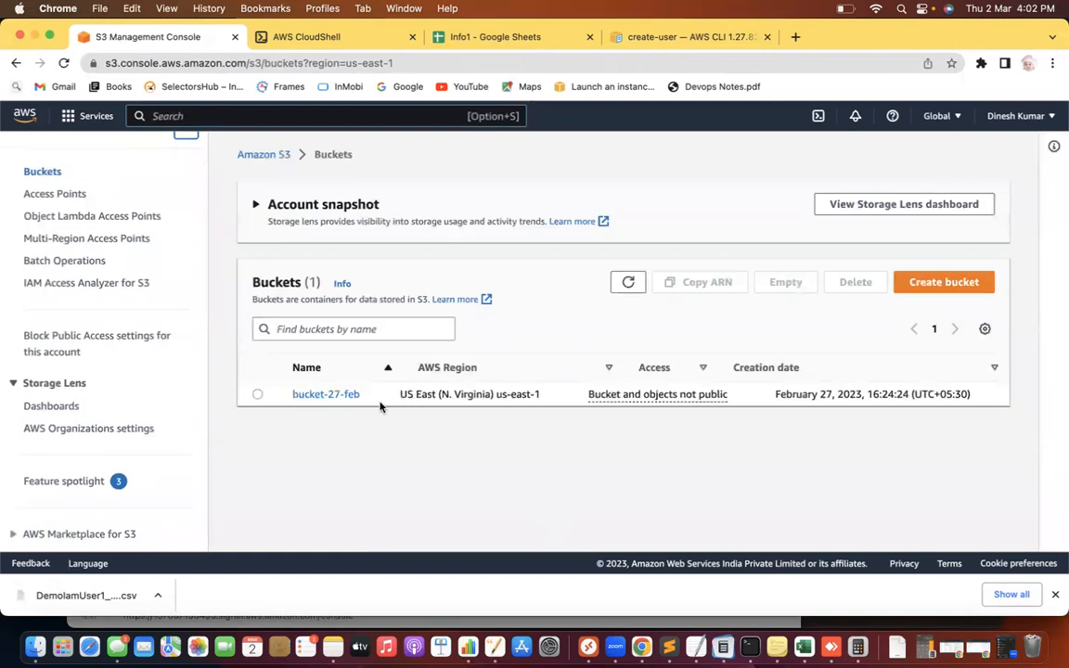
drag(370, 399, 289, 398)
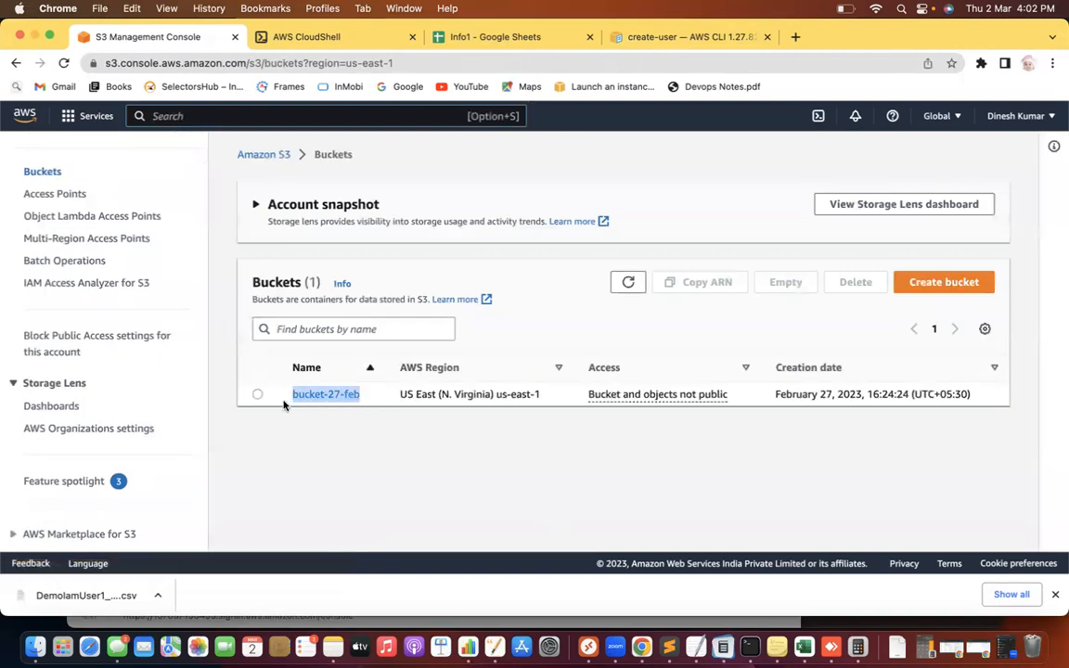
click(951, 650)
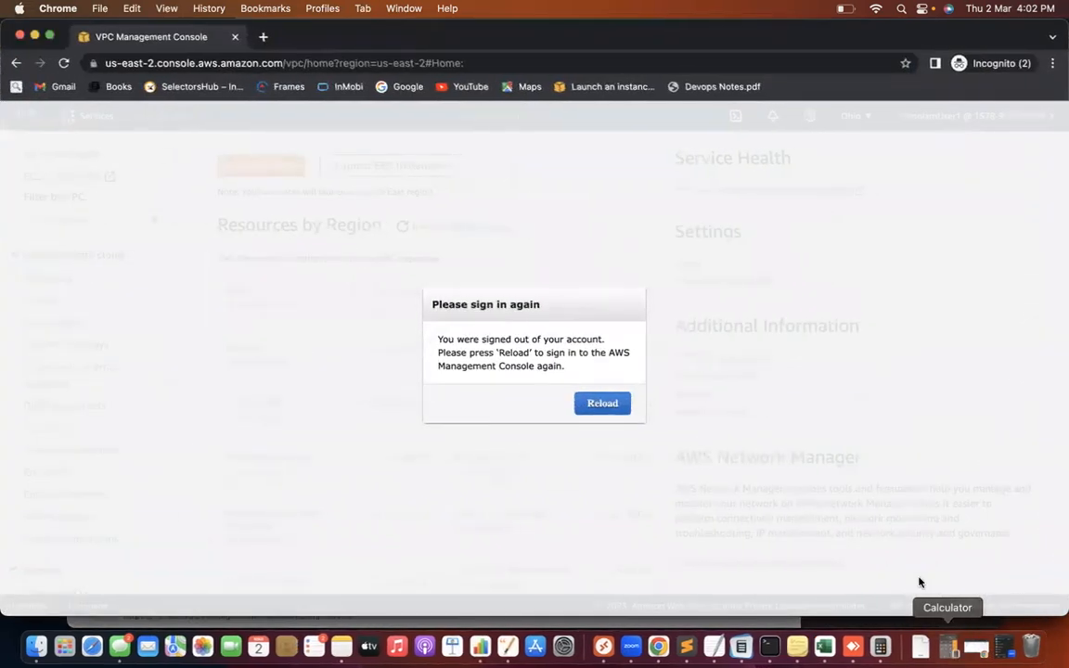
- Reload the incognito console and sign out the current IAM user
click(593, 404)
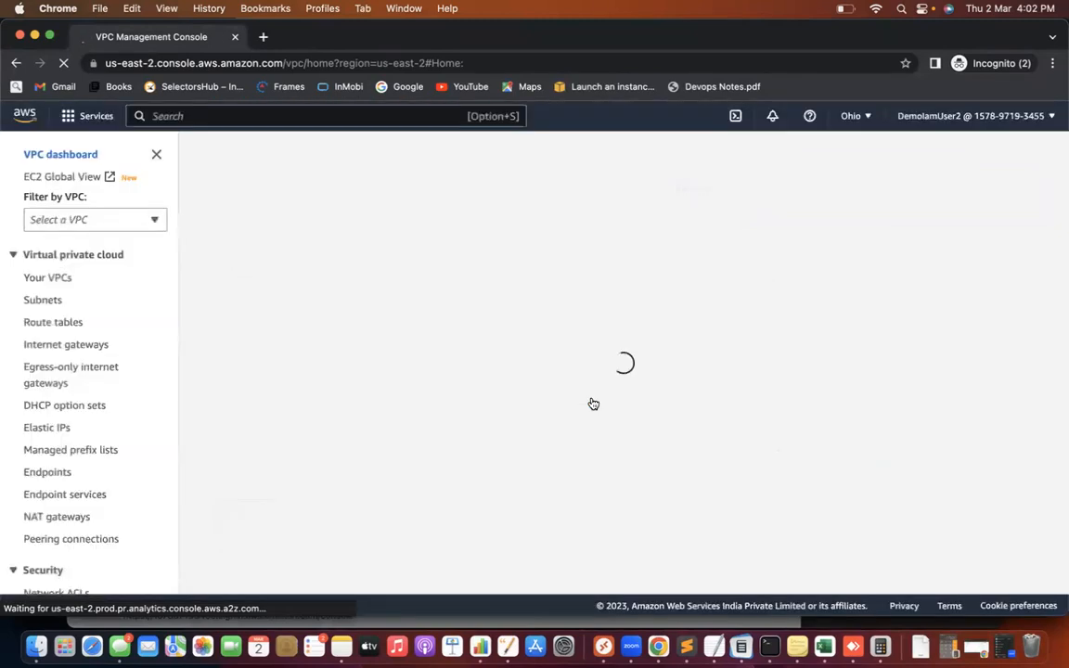
click(1007, 119)
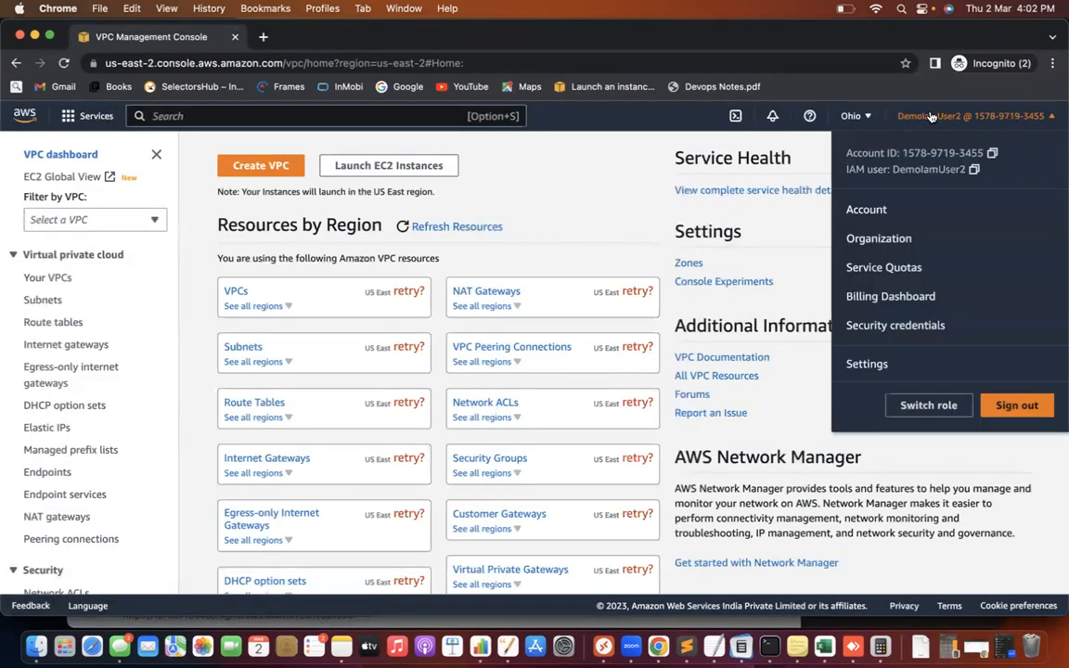
click(982, 654)
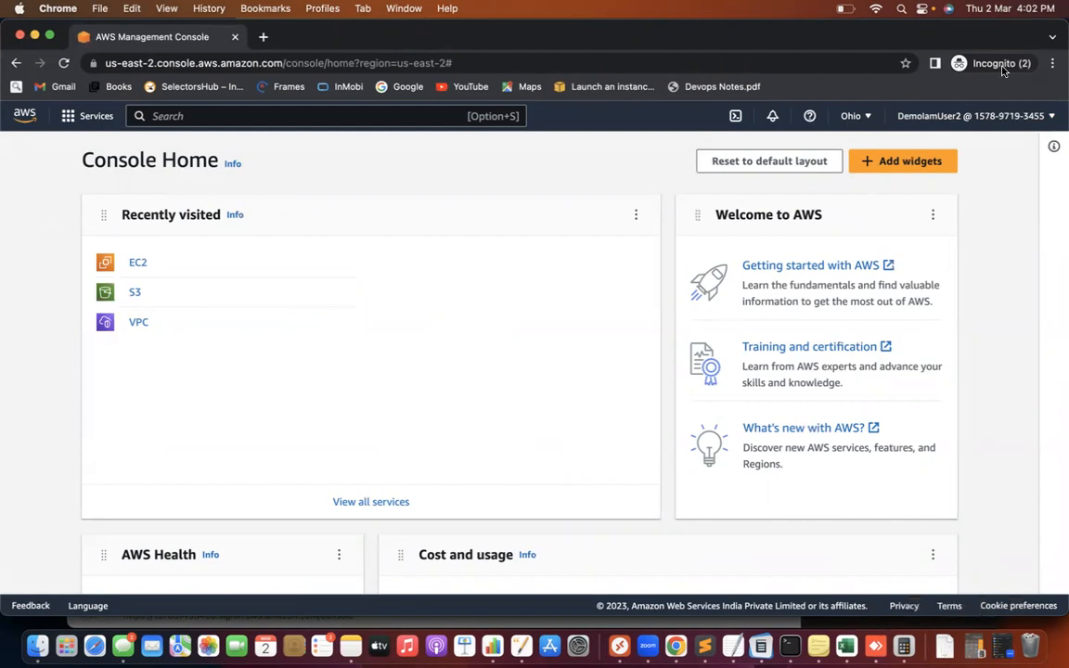
click(991, 119)
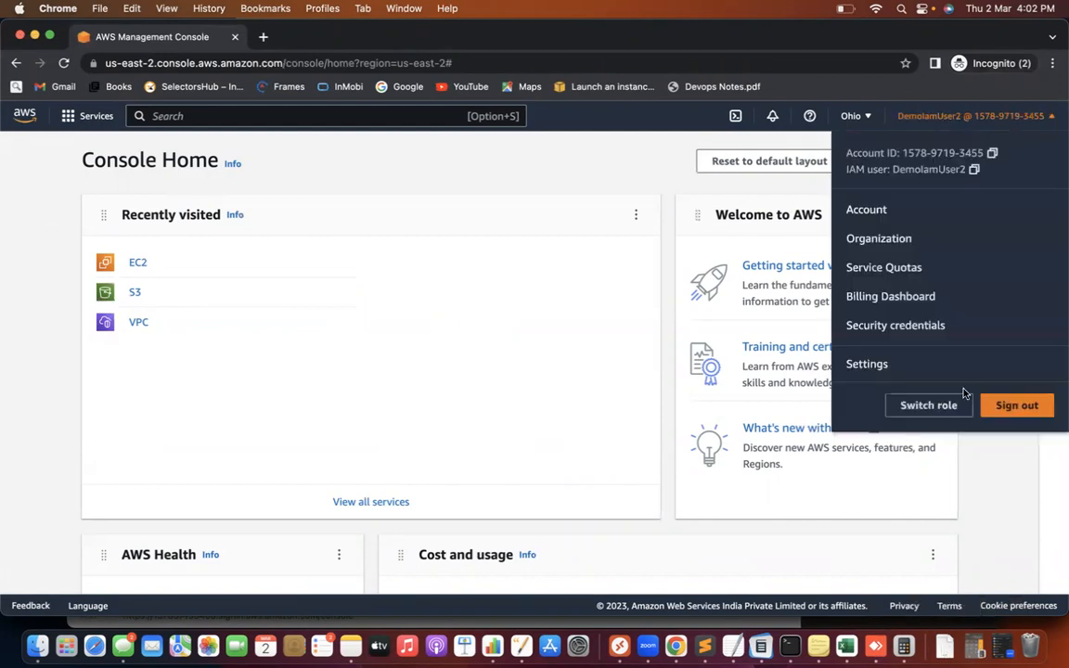
click(1014, 404)
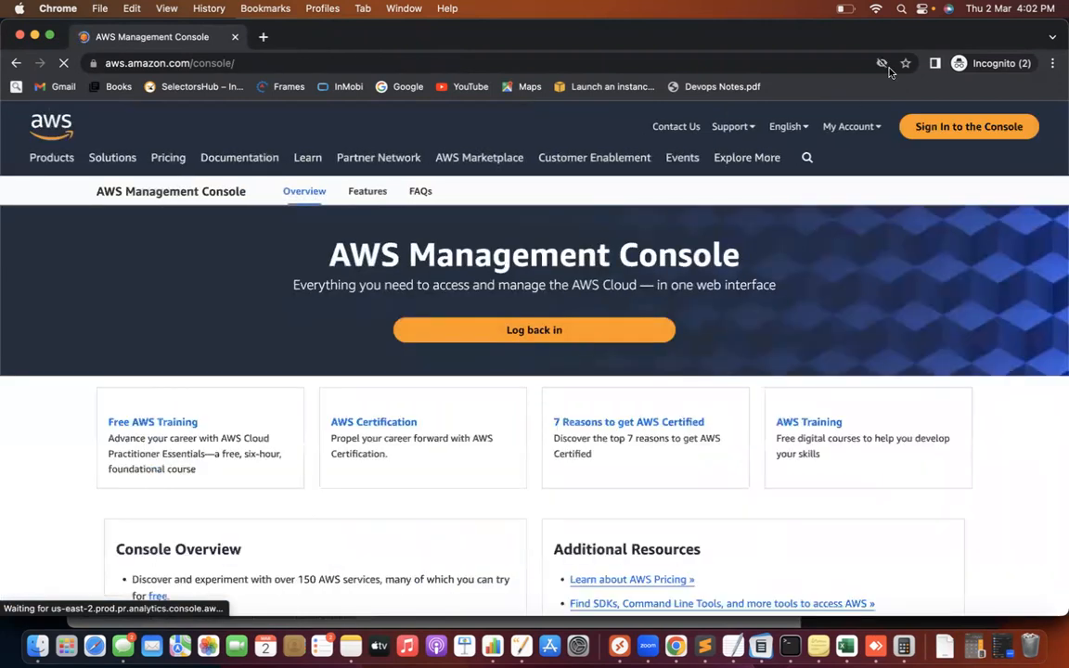
- Go to the console sign-in page and bring the 'Sign in as IAM user' window forward
click(966, 126)
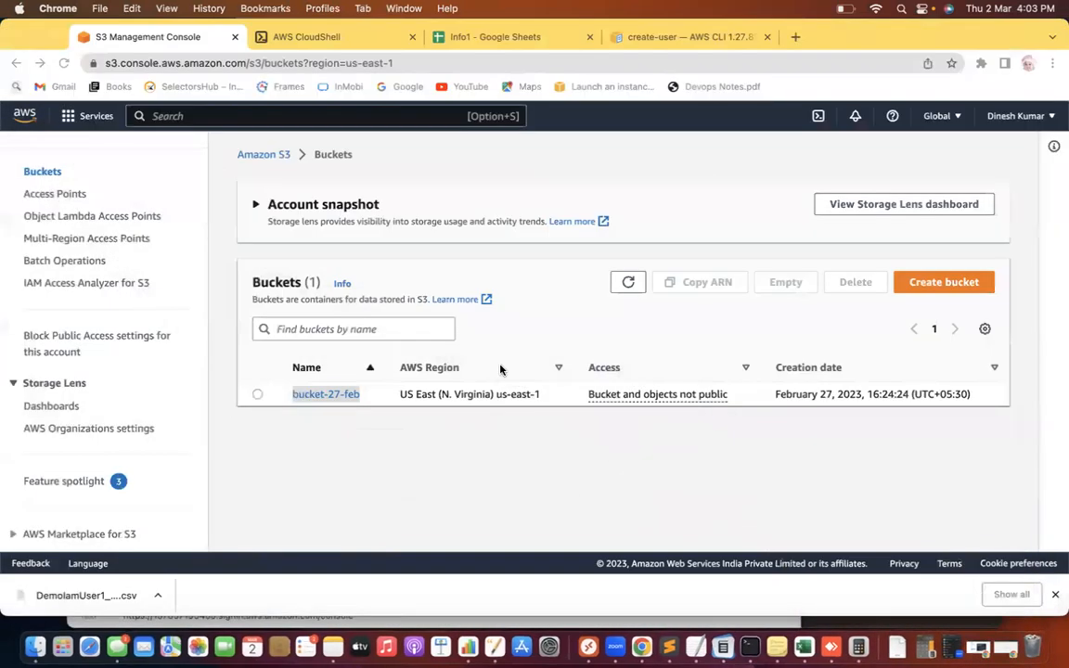
click(1017, 115)
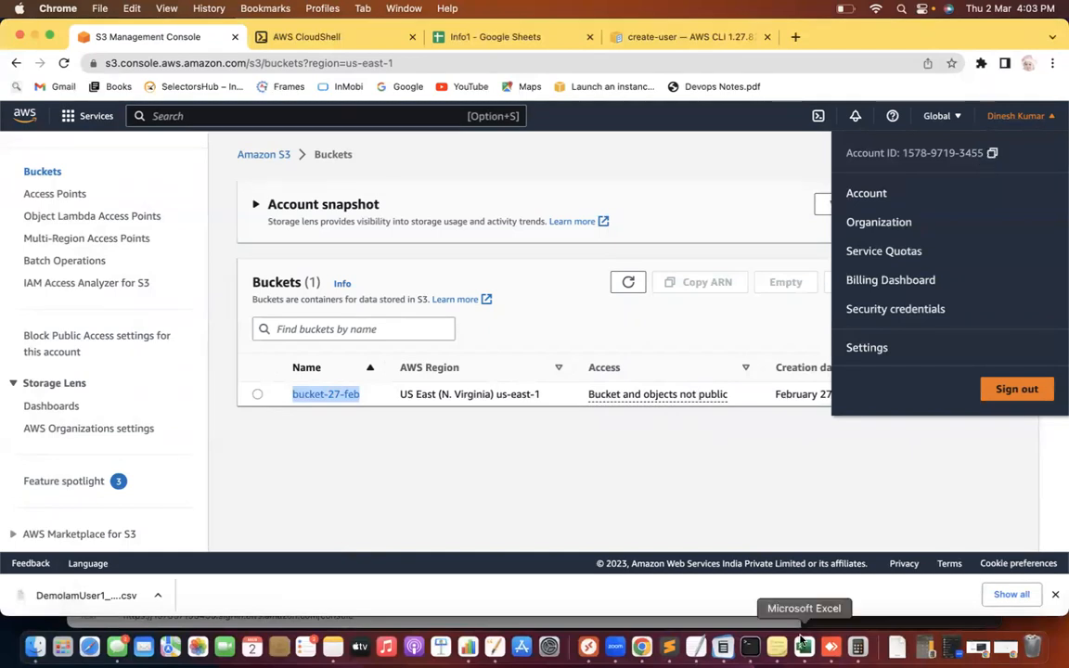
click(1003, 649)
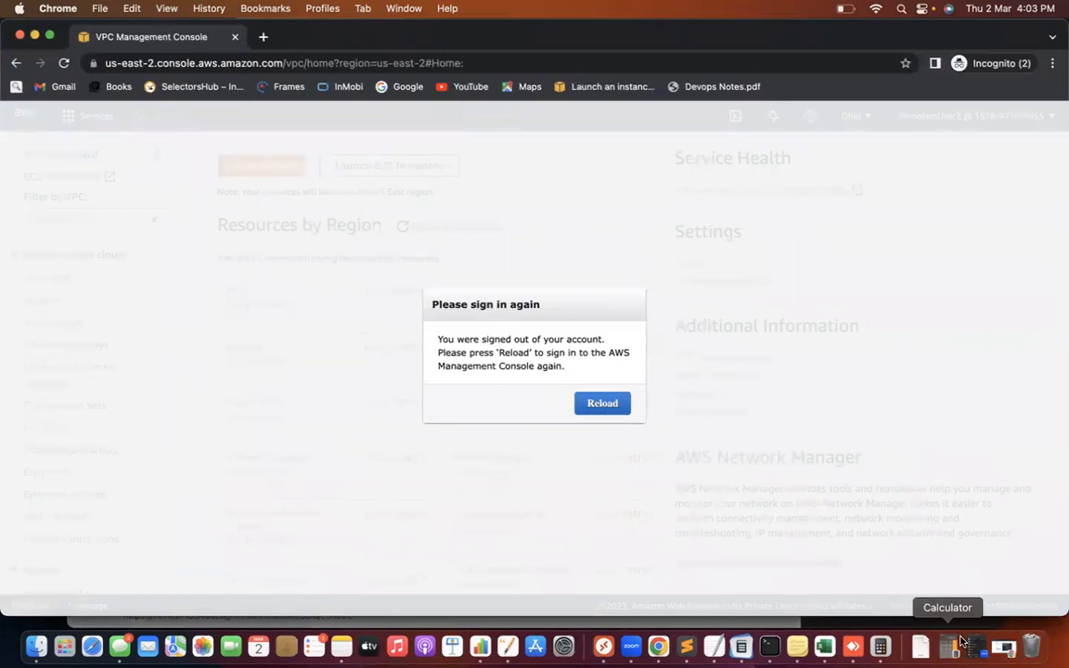
click(1003, 649)
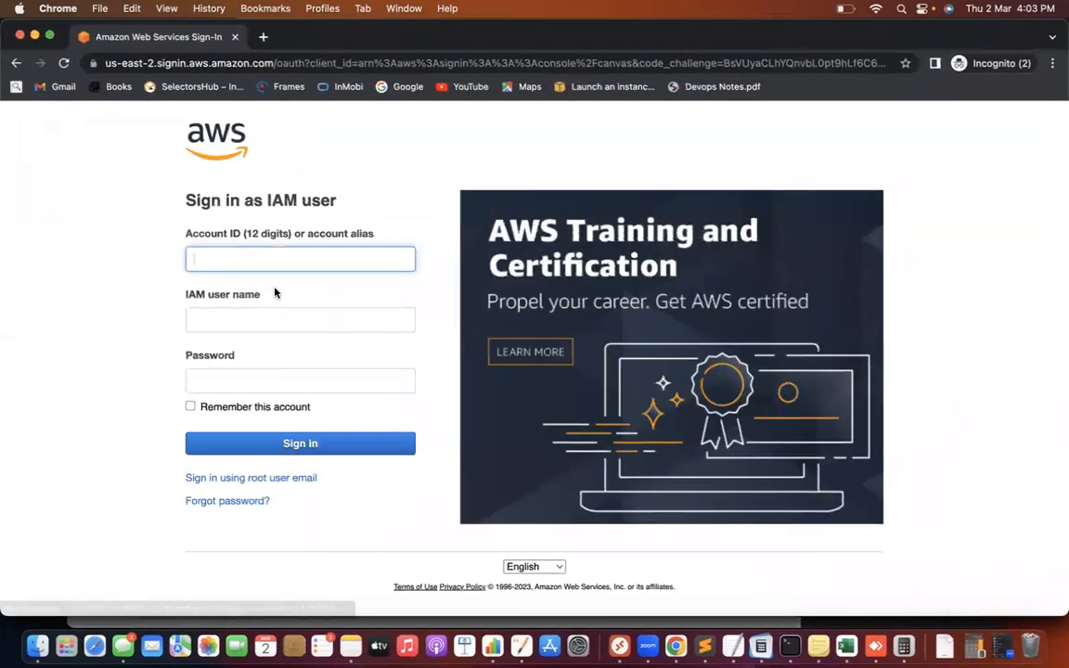
- Sign in as IAM user DemoIamUser1 with the account ID and password, then open S3 to view bucket-27-feb
key(super+v)
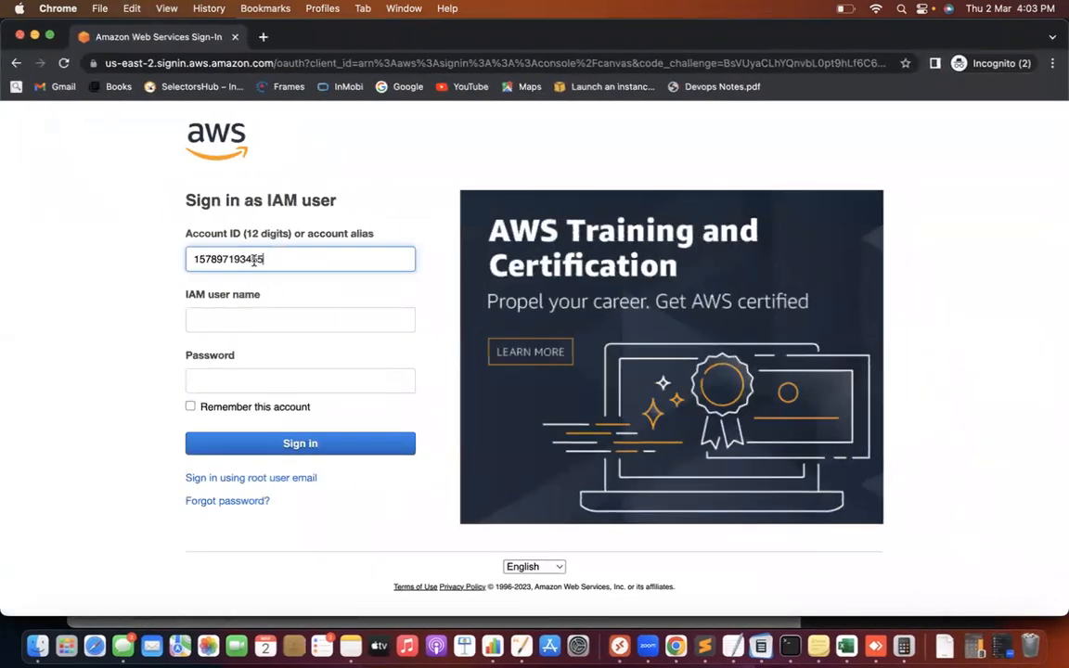
click(230, 319)
text(DemoIamUser1)
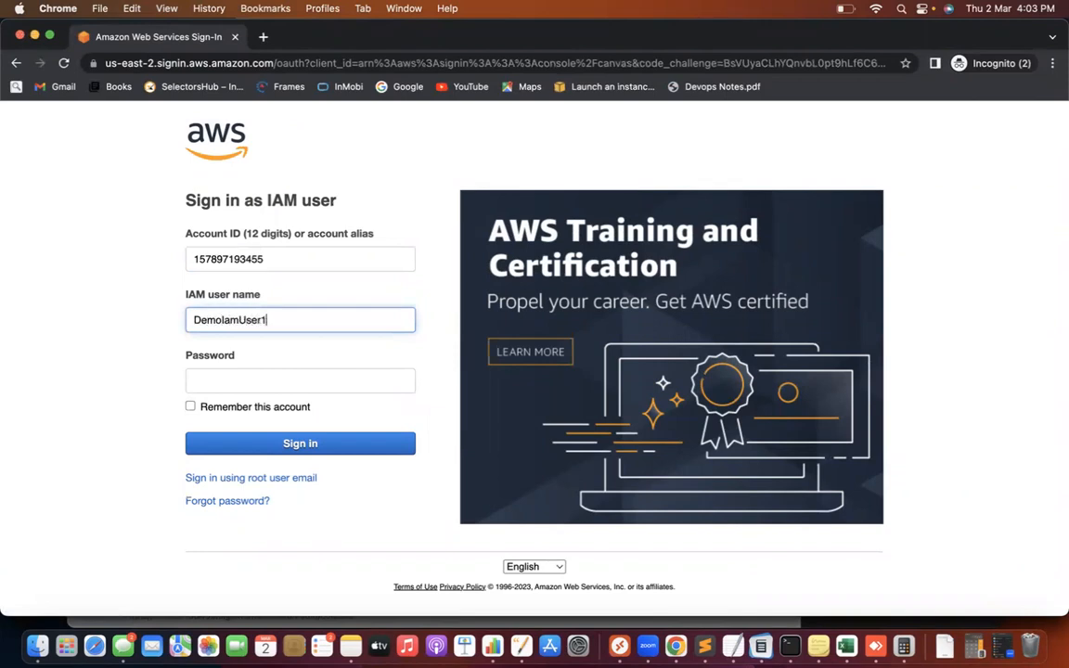
click(216, 382)
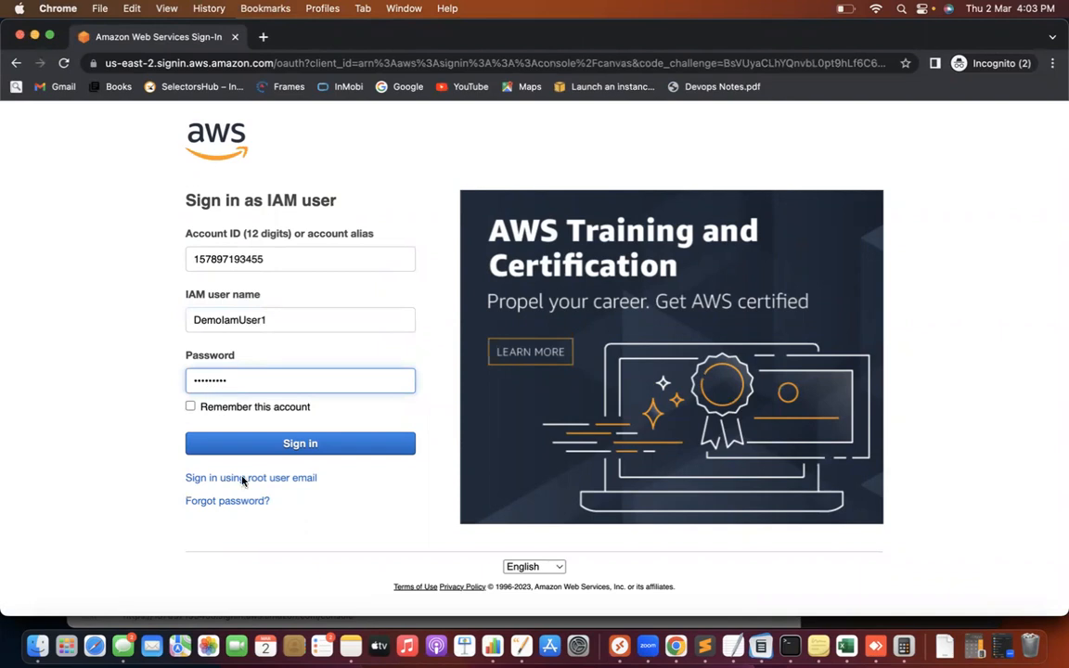
click(287, 441)
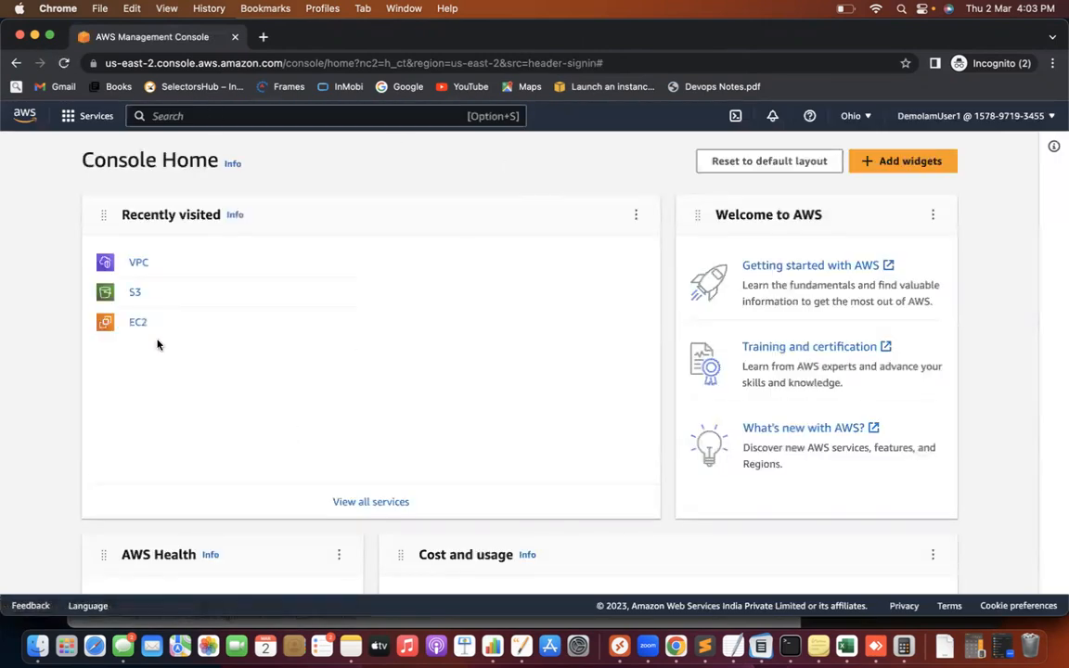
click(133, 293)
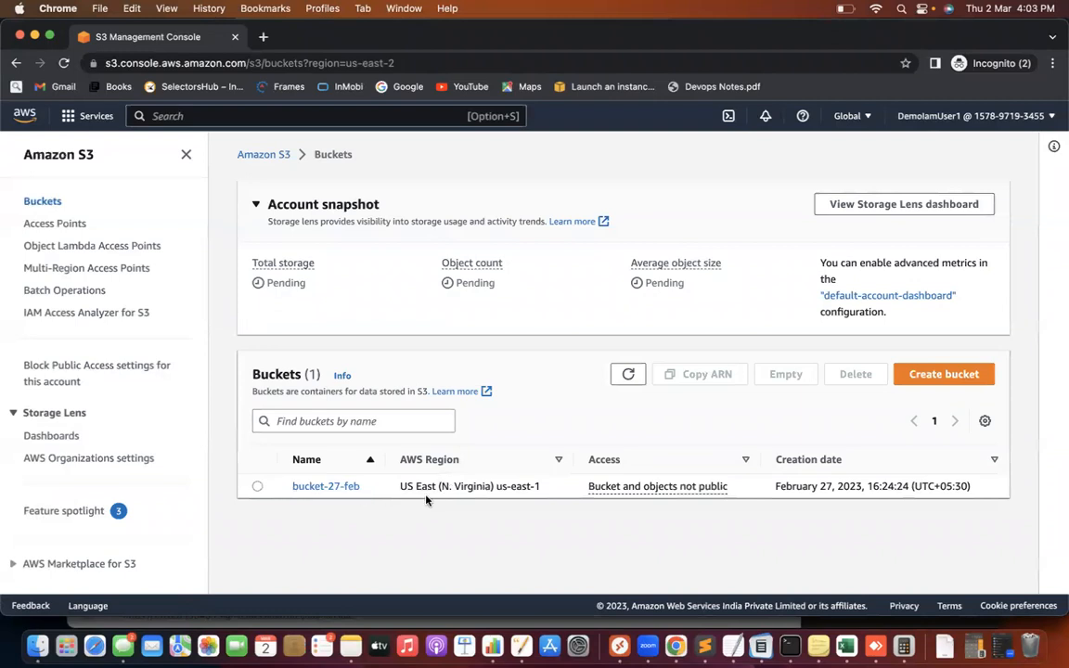
- Try to create a bucket named 'buckey-1-2-3-4-5' as the IAM user
click(954, 375)
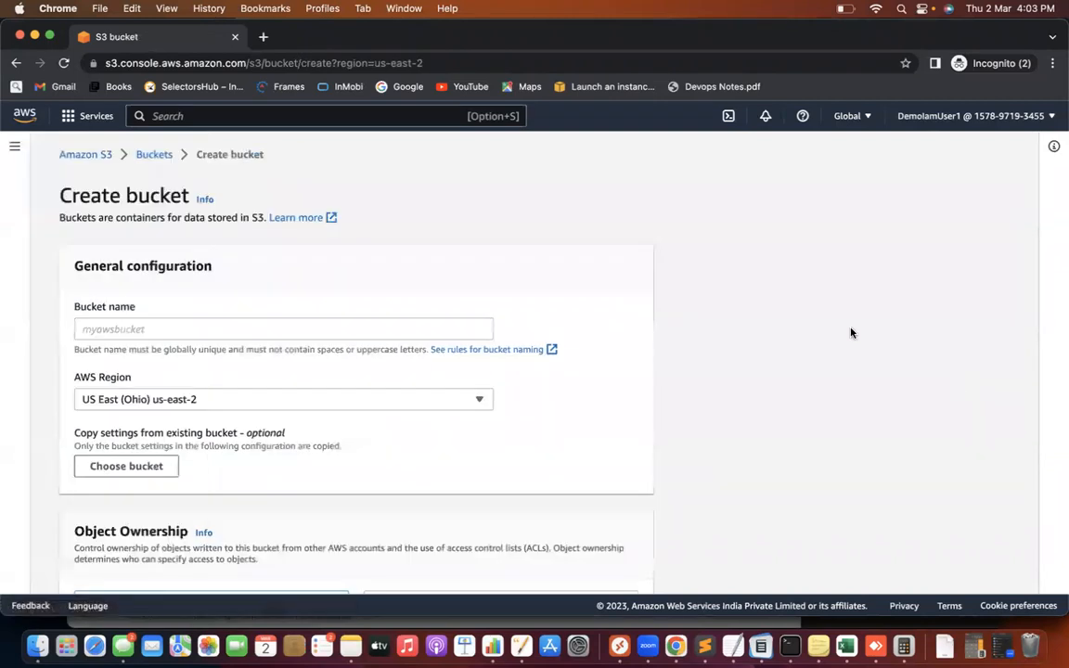
text(bucke)
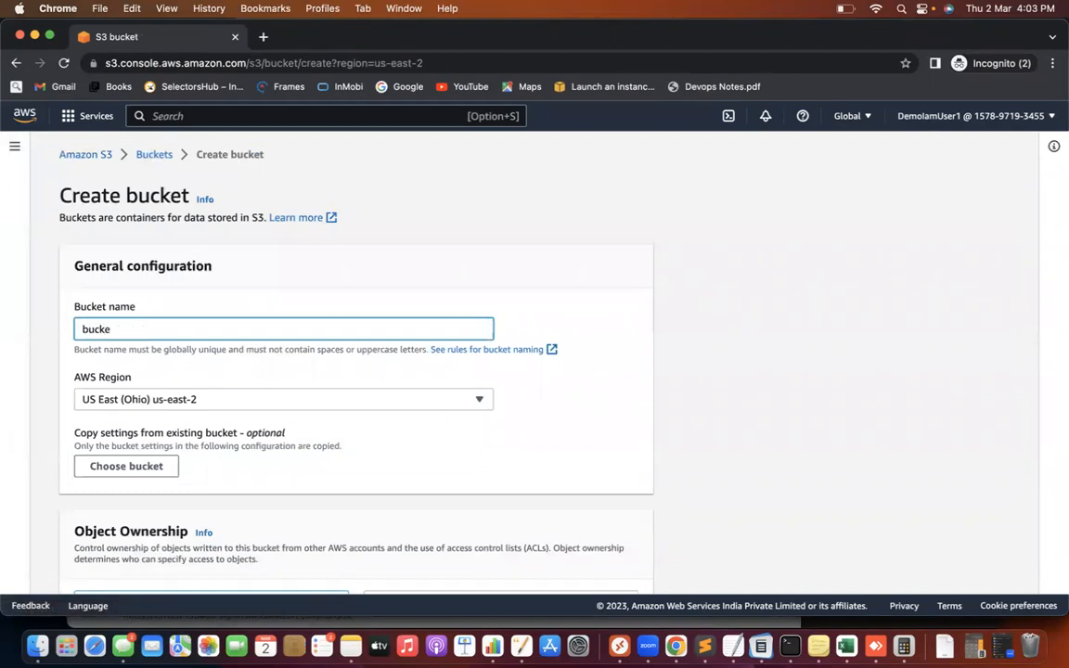
text(y-1-2-3-4-5)
click(655, 297)
scroll(654, 297, down, 20)
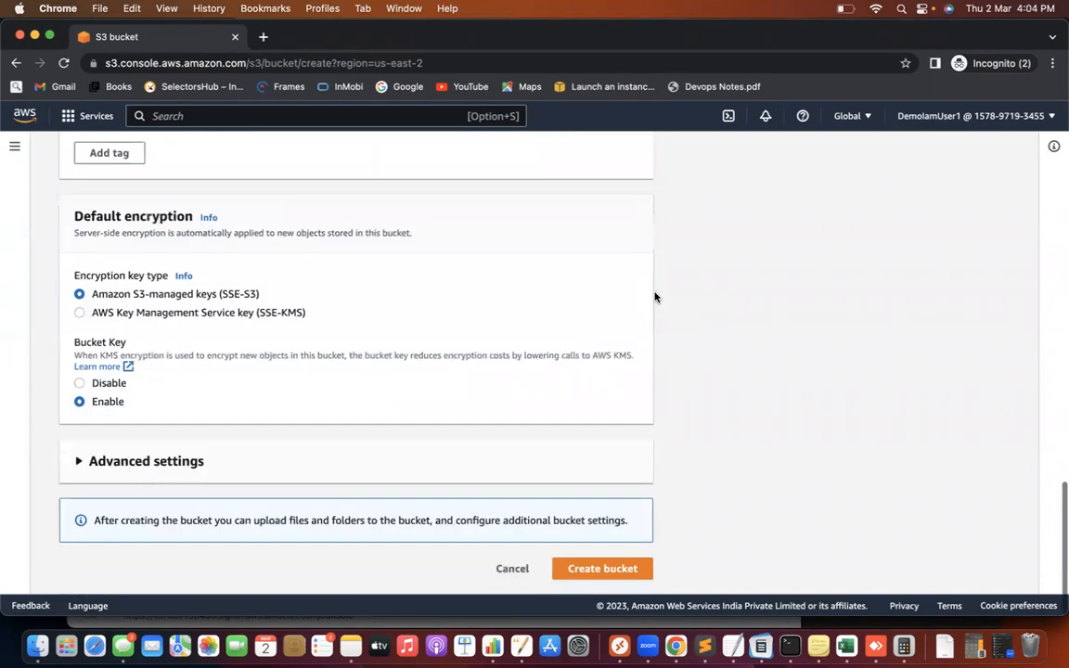
click(612, 569)
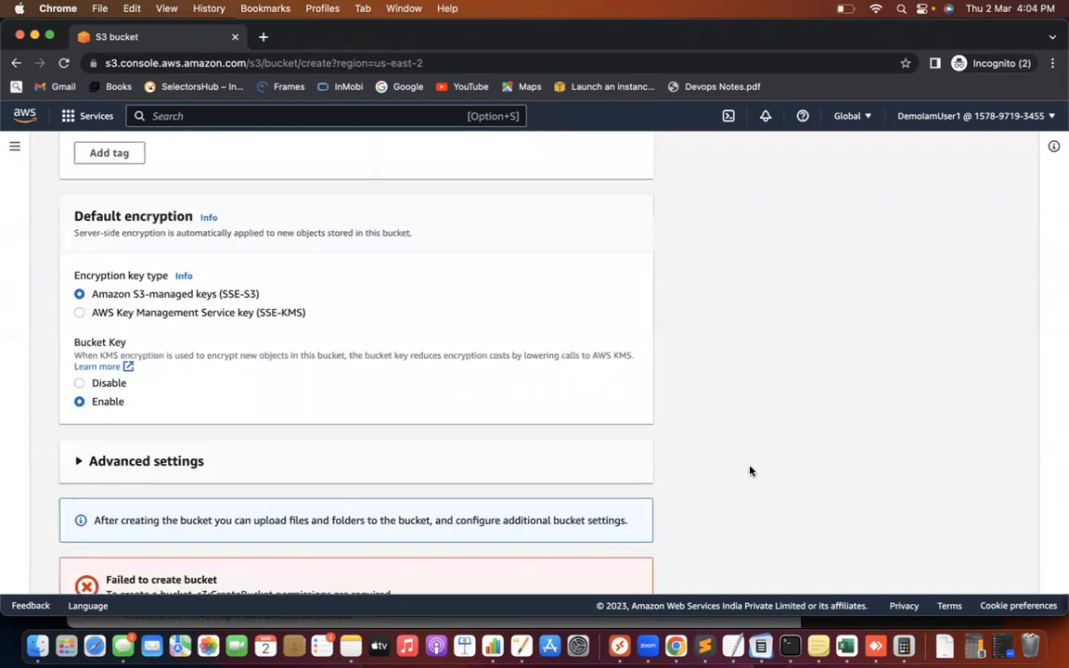
- Highlight the missing s3:CreateBucket permission error, then minimize both incognito windows to return to the admin's buckets
scroll(751, 471, down, 2)
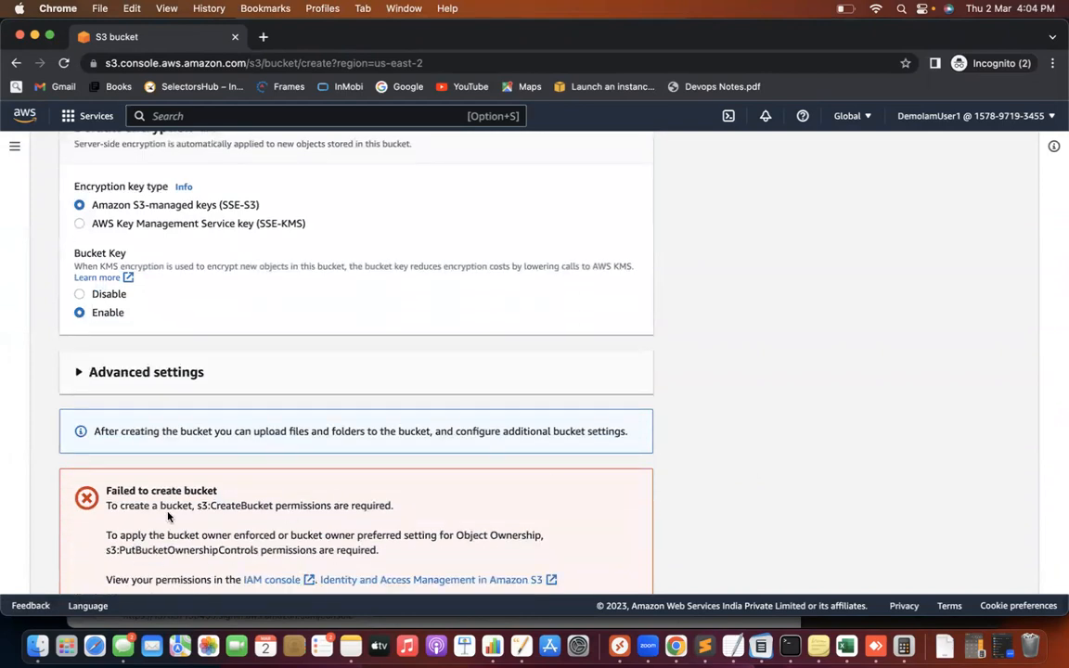
drag(394, 505, 303, 509)
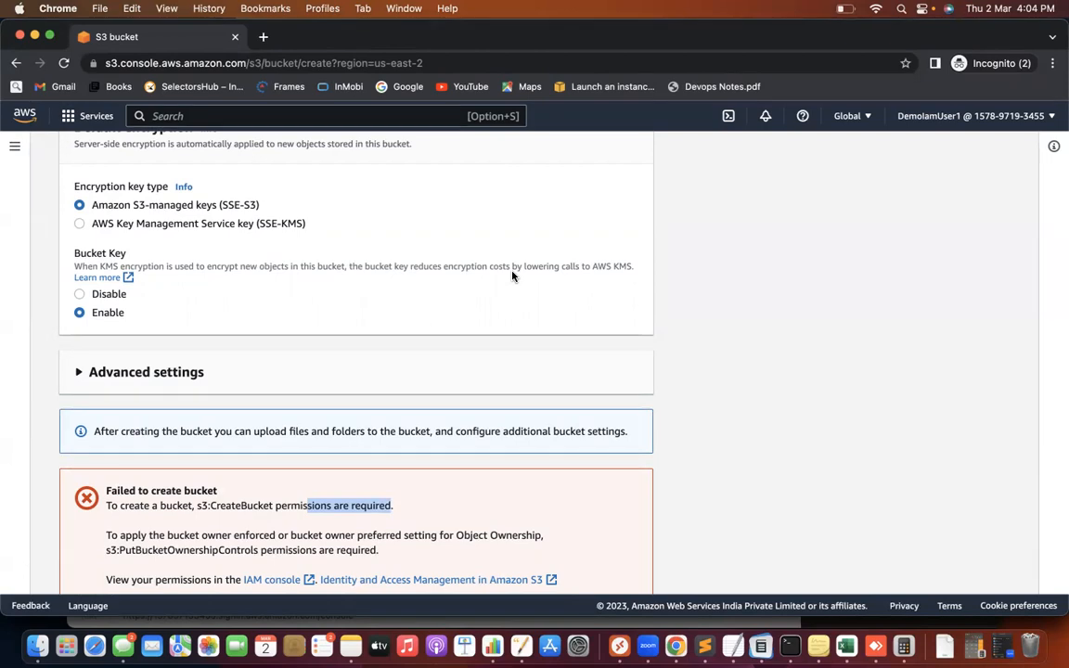
click(34, 35)
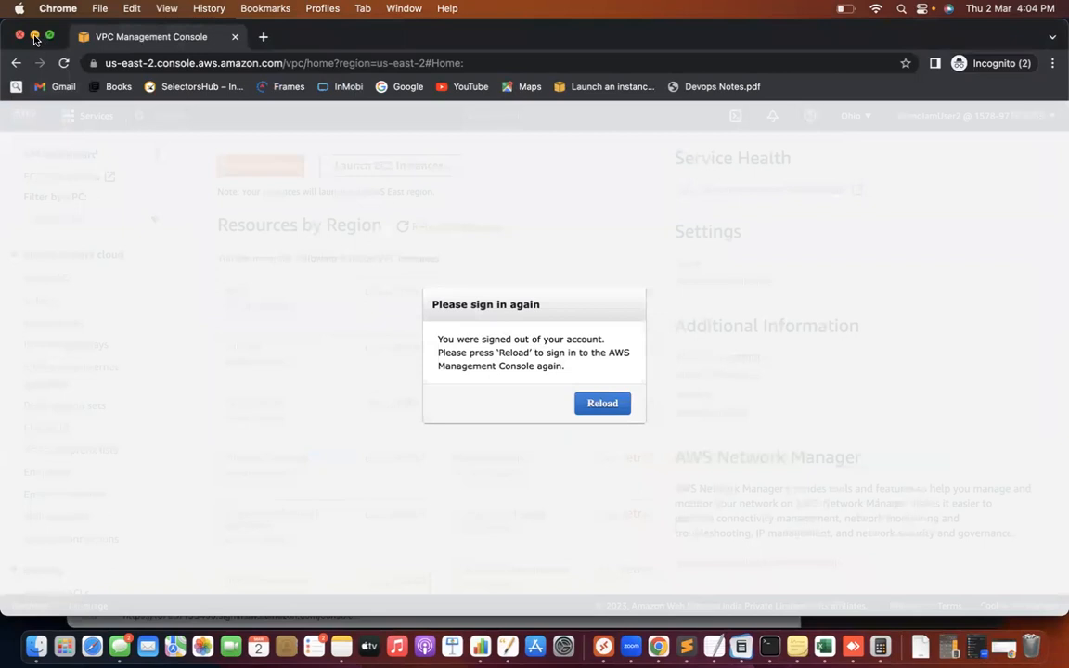
click(34, 36)
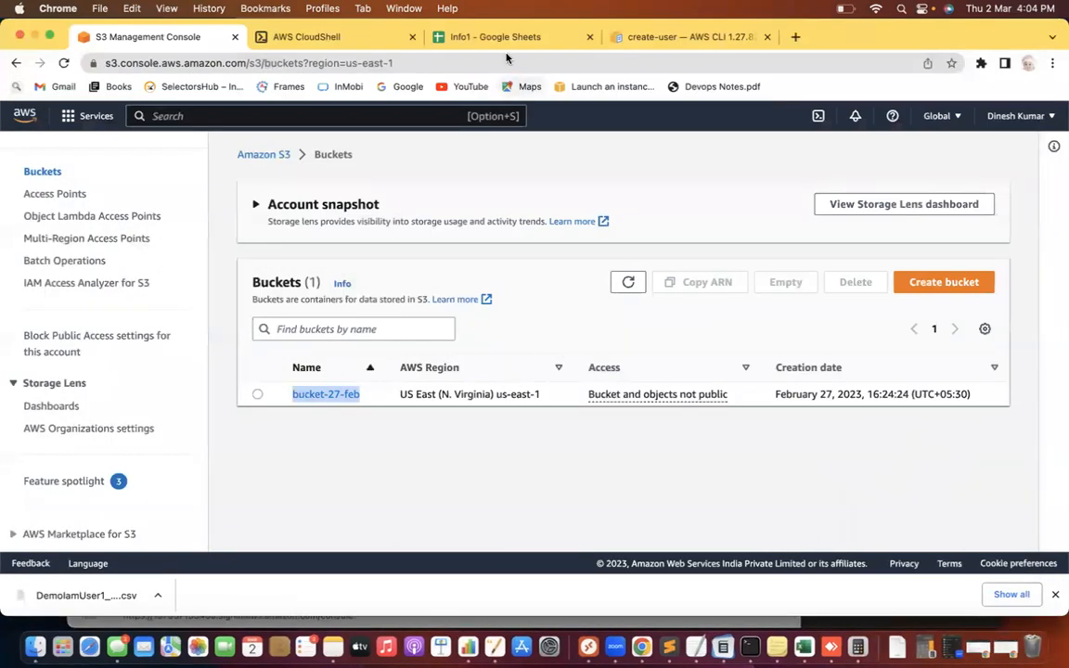
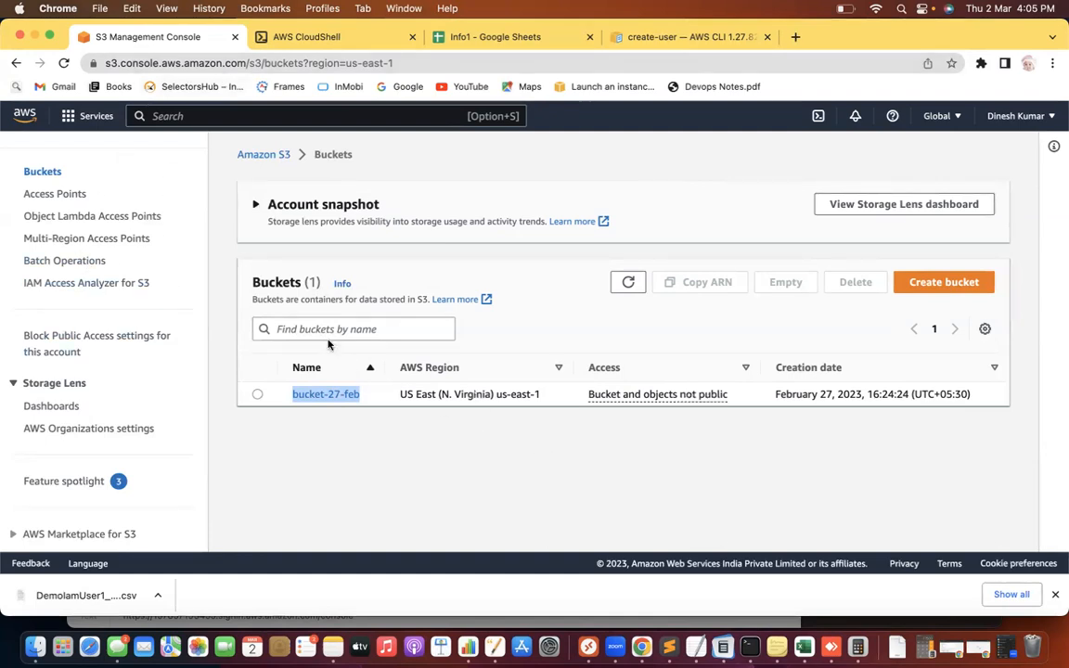
- Search the console for IAM and open the IAM dashboard
click(275, 119)
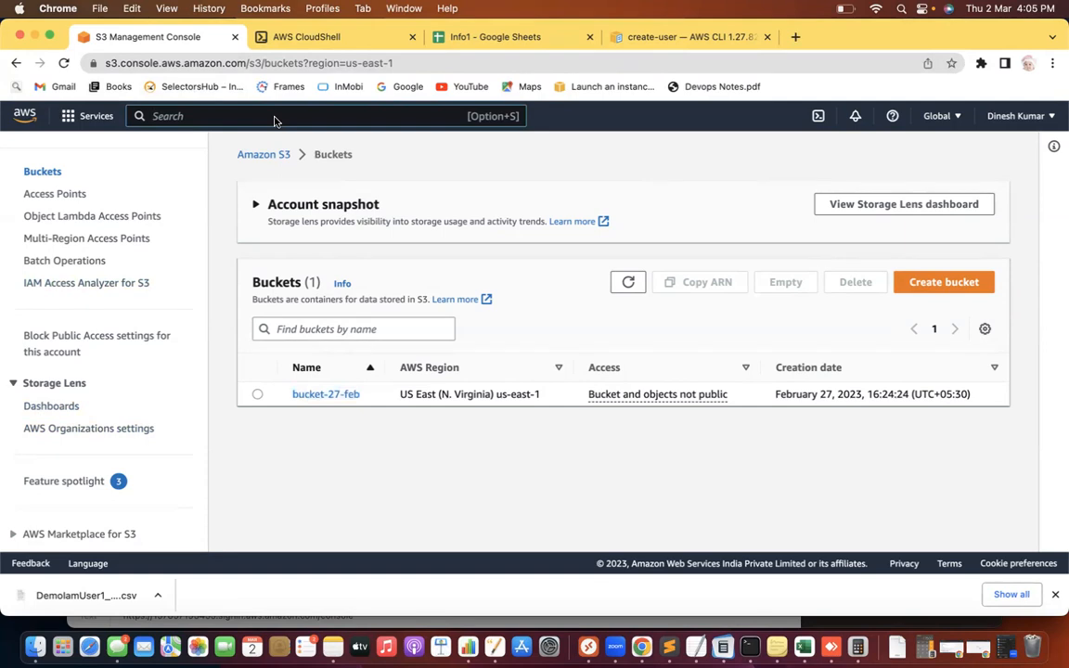
text(IAm)
click(362, 230)
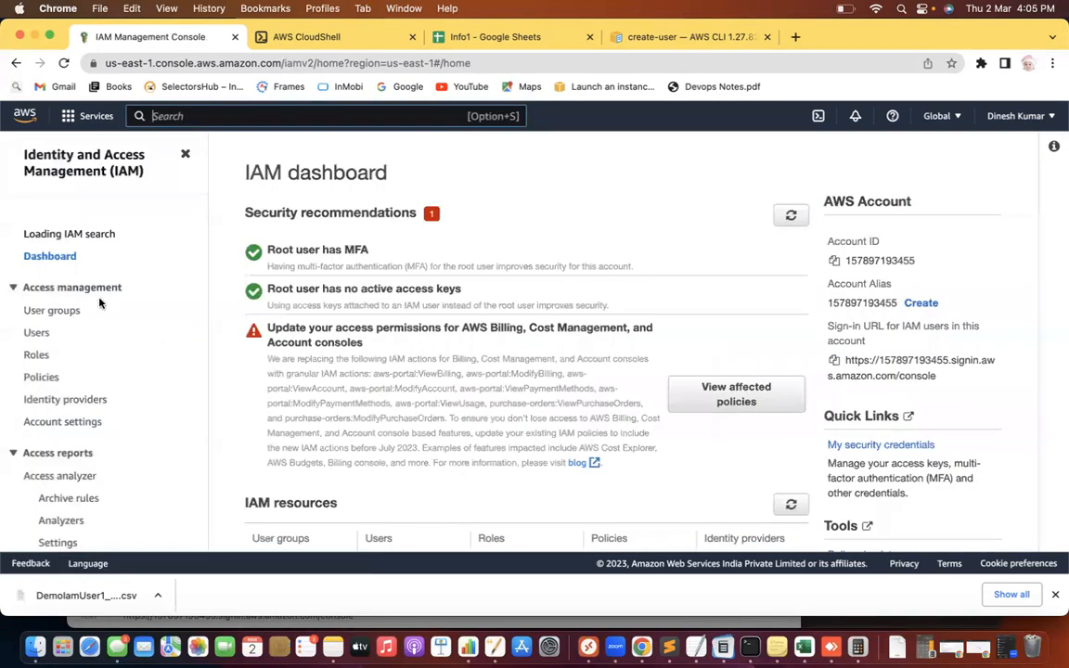
- Open DemoIamUser2 from the IAM Users list and start adding permissions to it
click(39, 339)
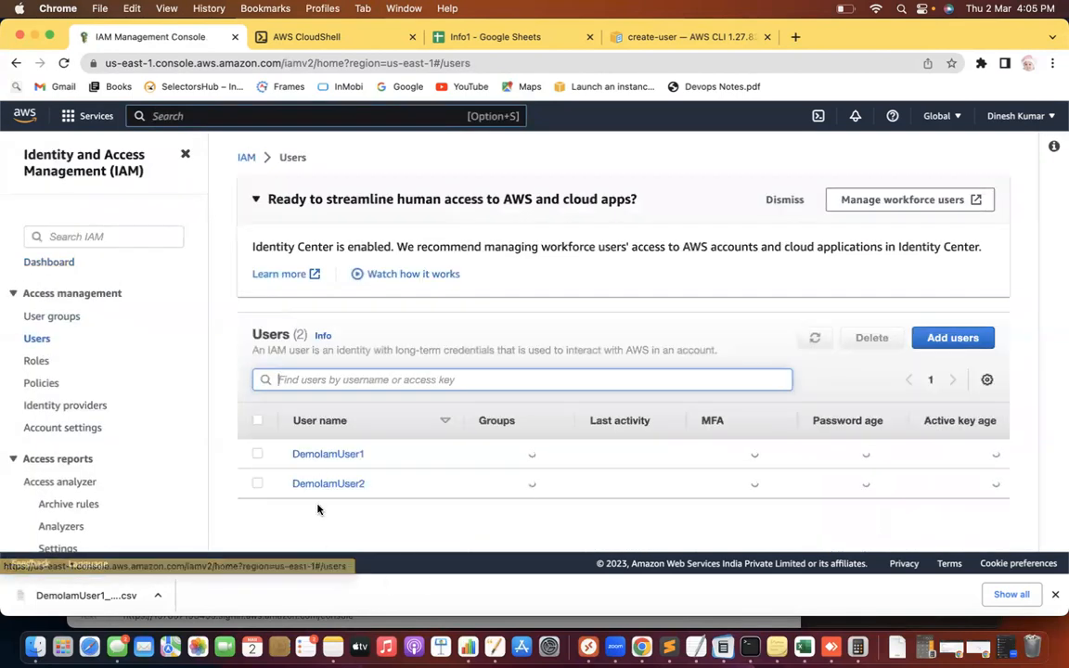
click(360, 485)
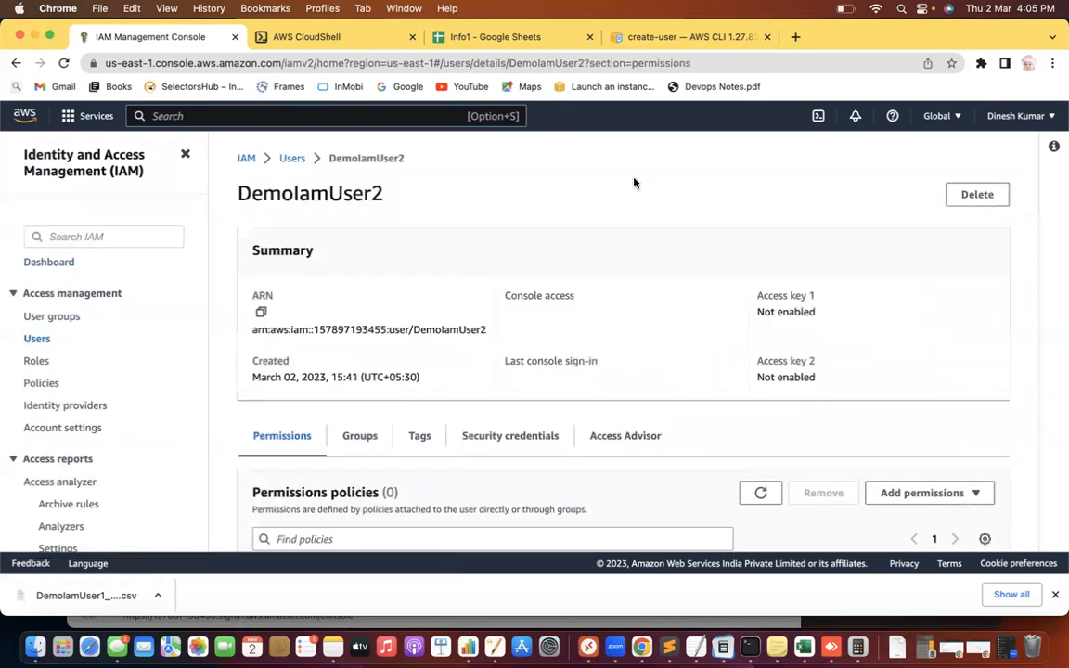
scroll(634, 183, down, 3)
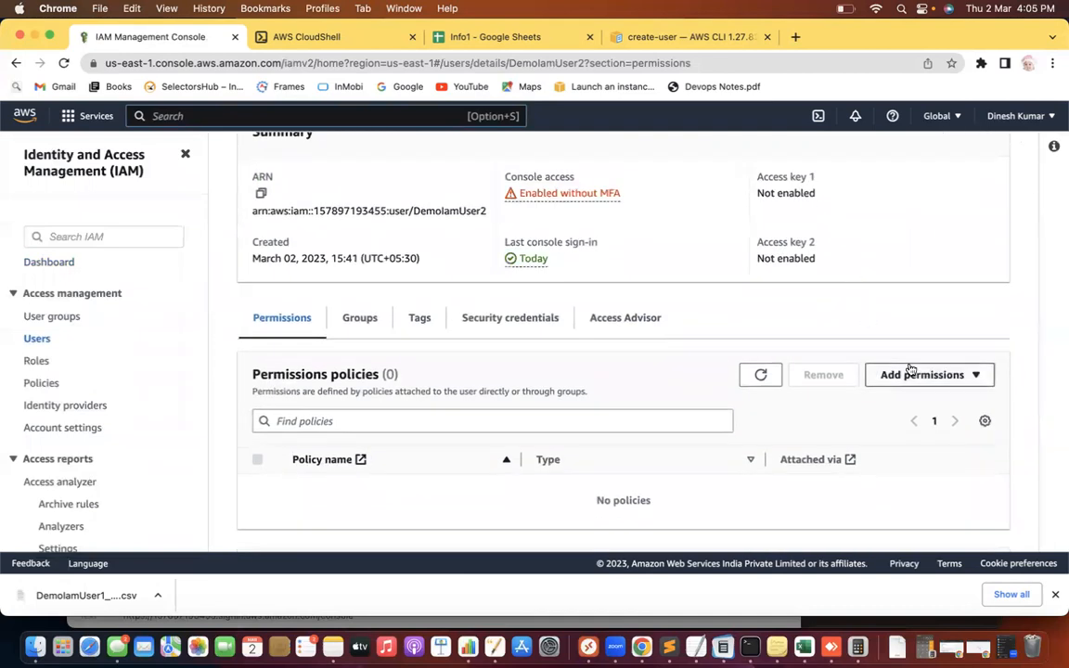
click(910, 372)
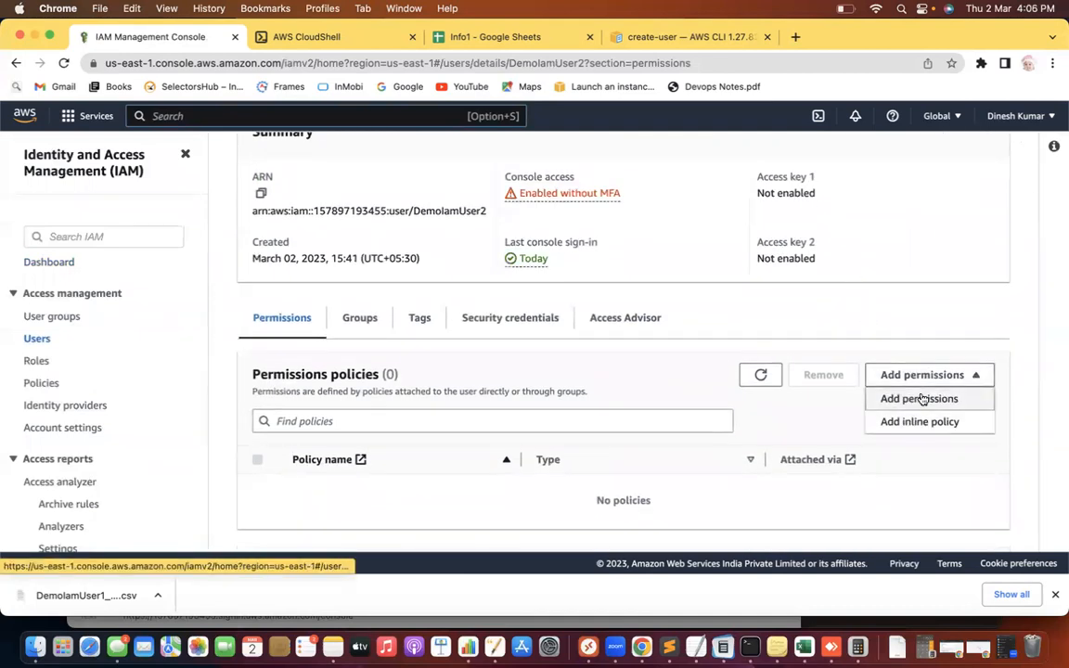
click(919, 399)
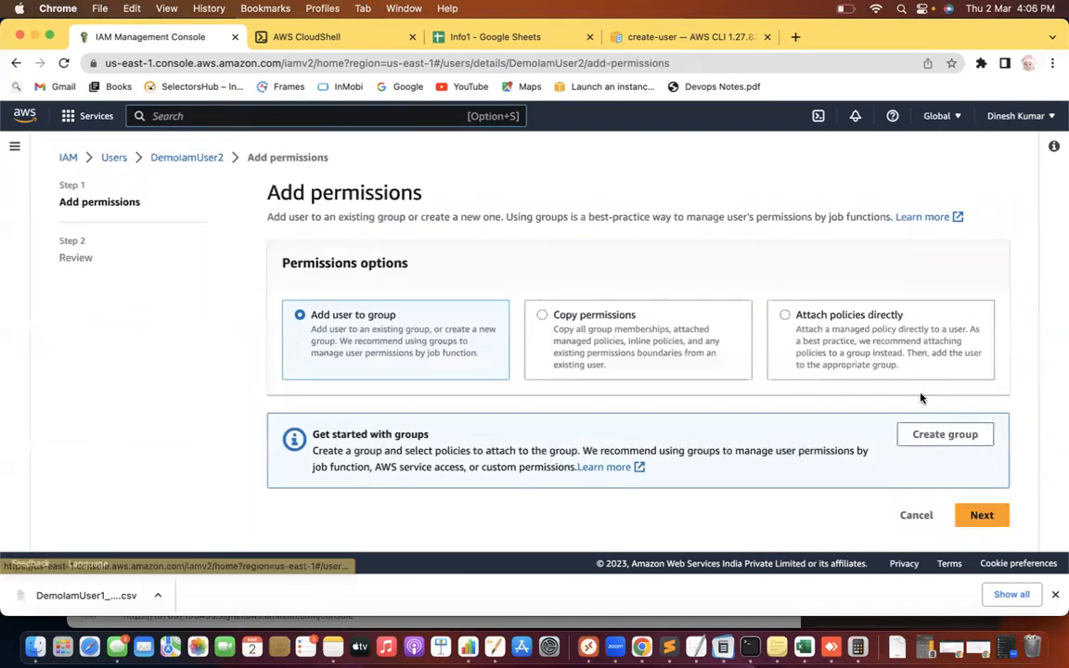
- Attach the AmazonS3FullAccess policy directly to DemoIamUser2, then restore the incognito window
click(785, 317)
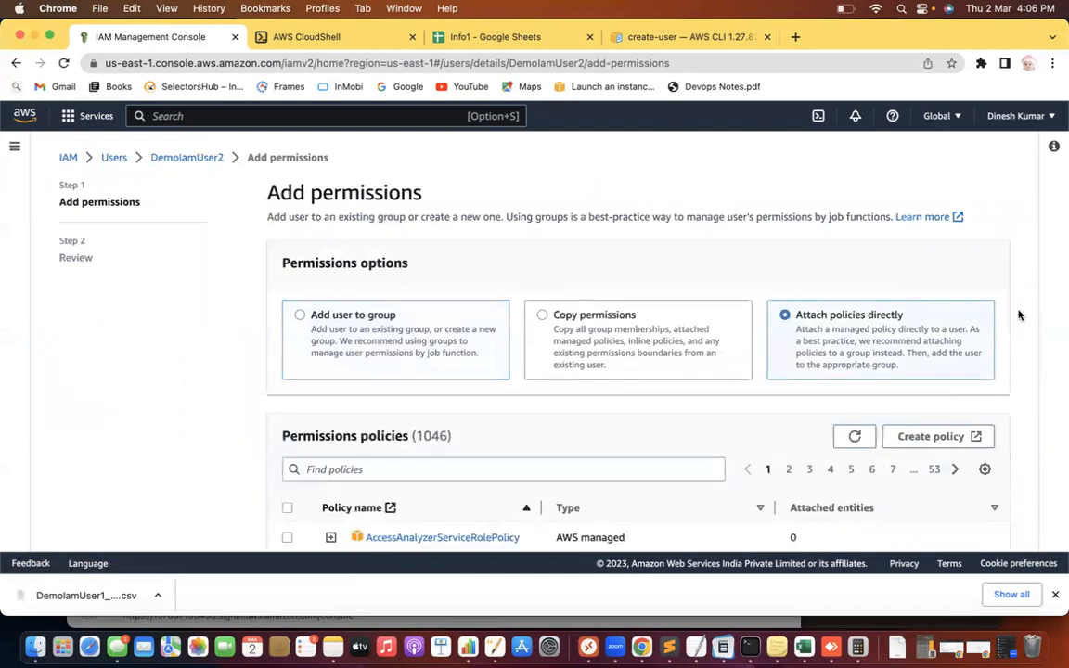
scroll(1018, 315, down, 4)
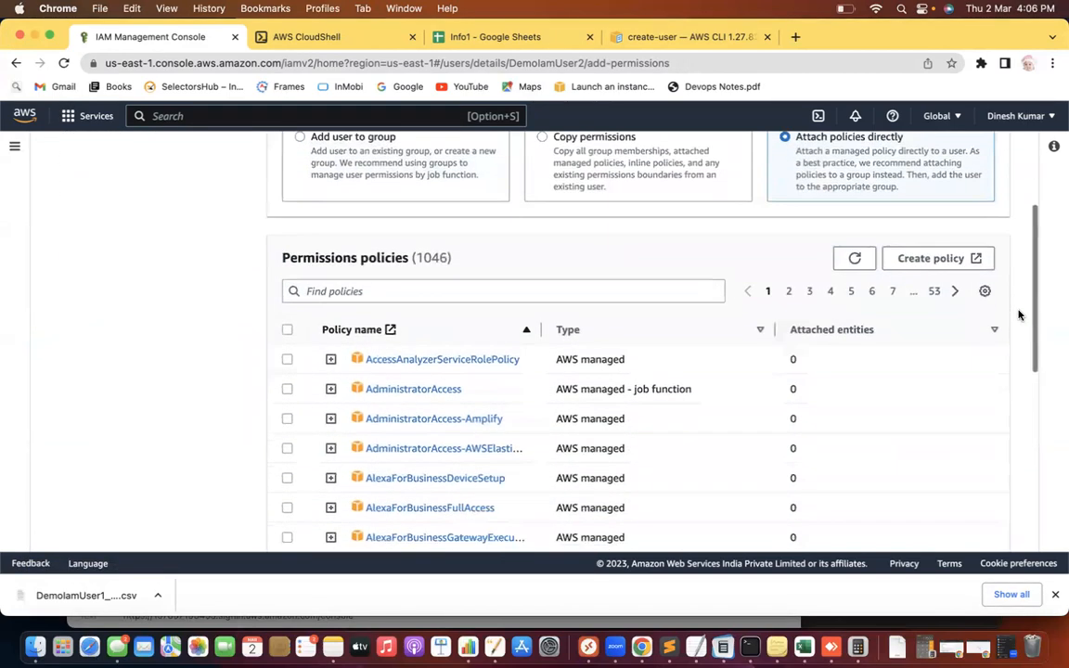
click(420, 295)
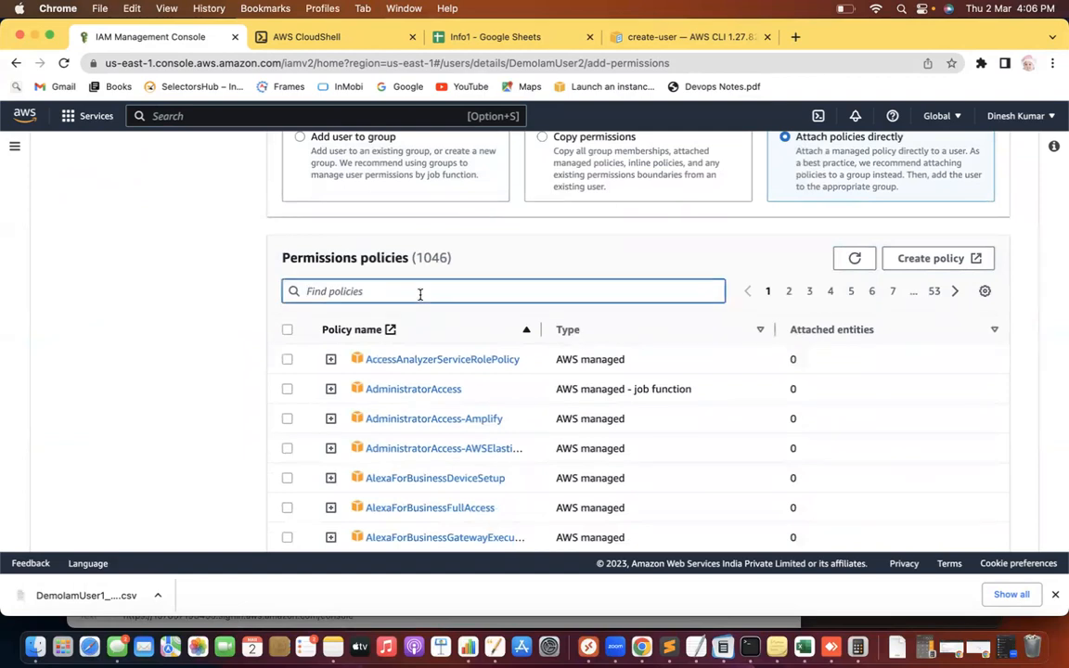
text(s3)
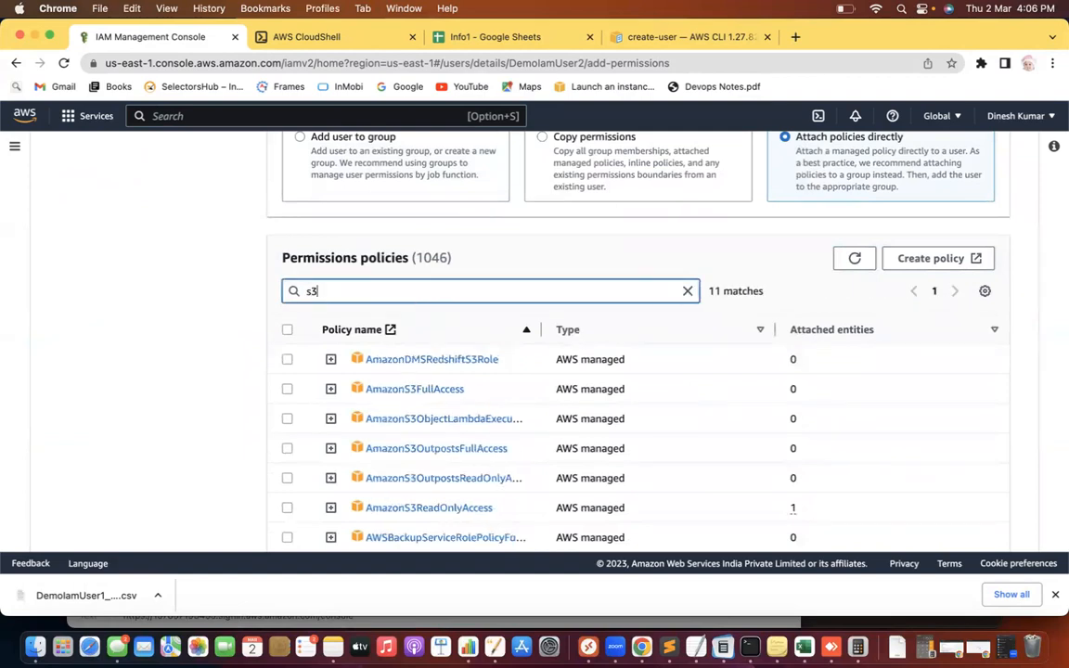
scroll(110, 406, down, 2)
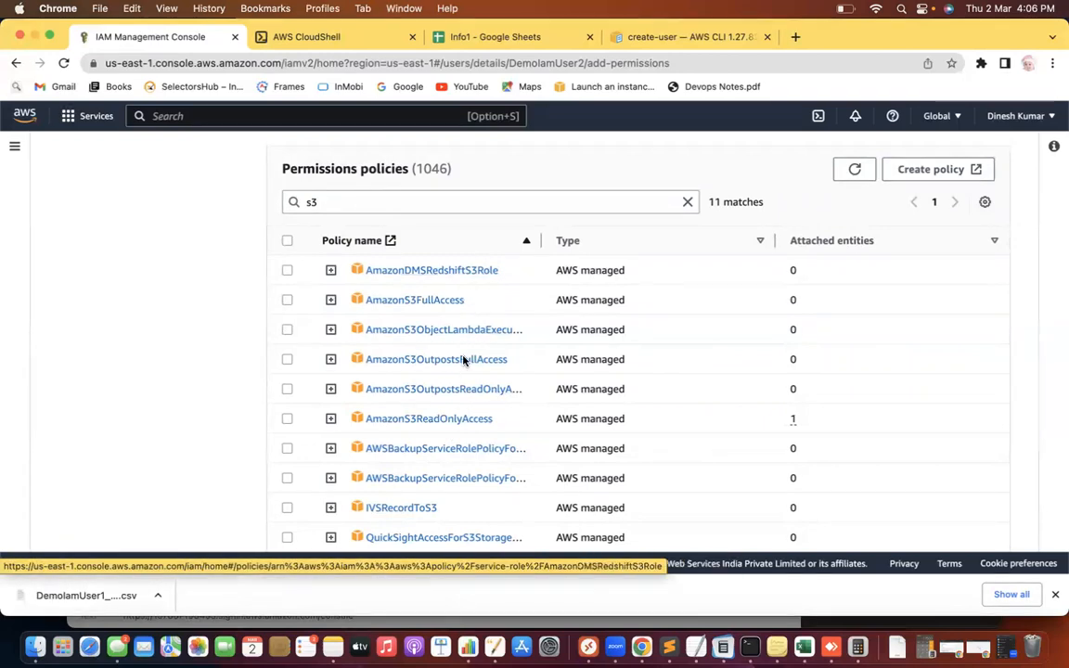
scroll(206, 514, down, 3)
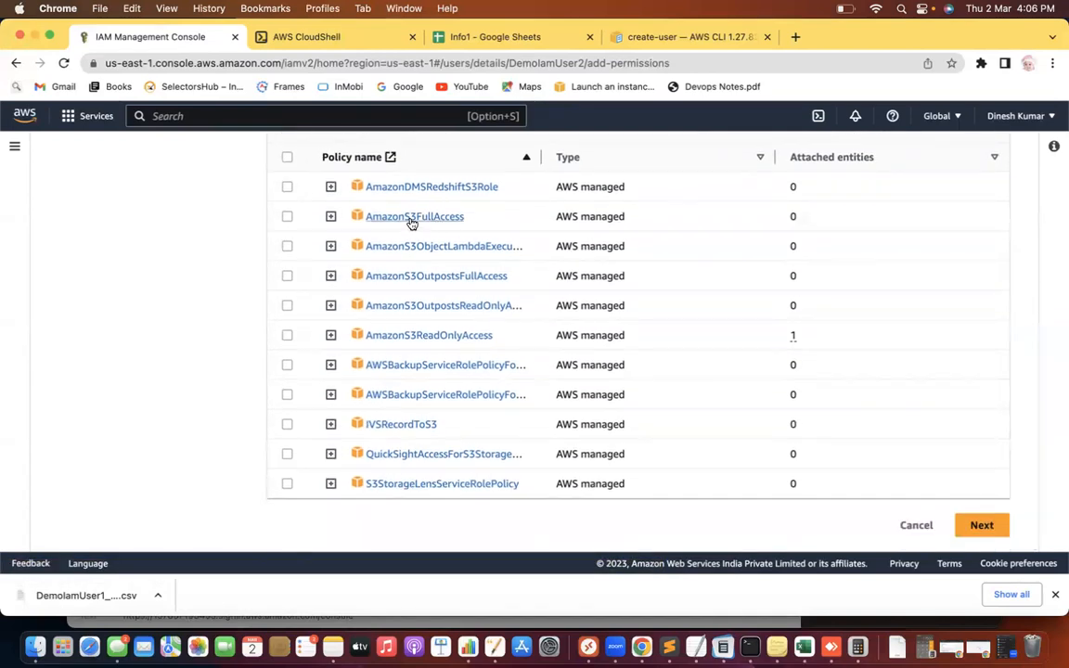
click(288, 217)
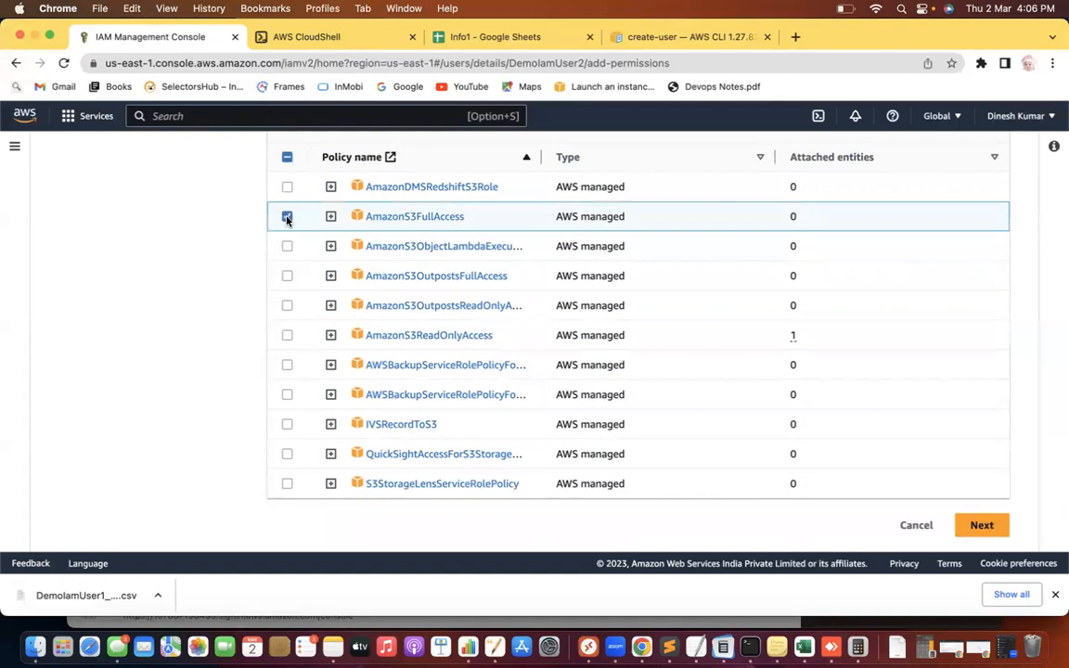
click(982, 525)
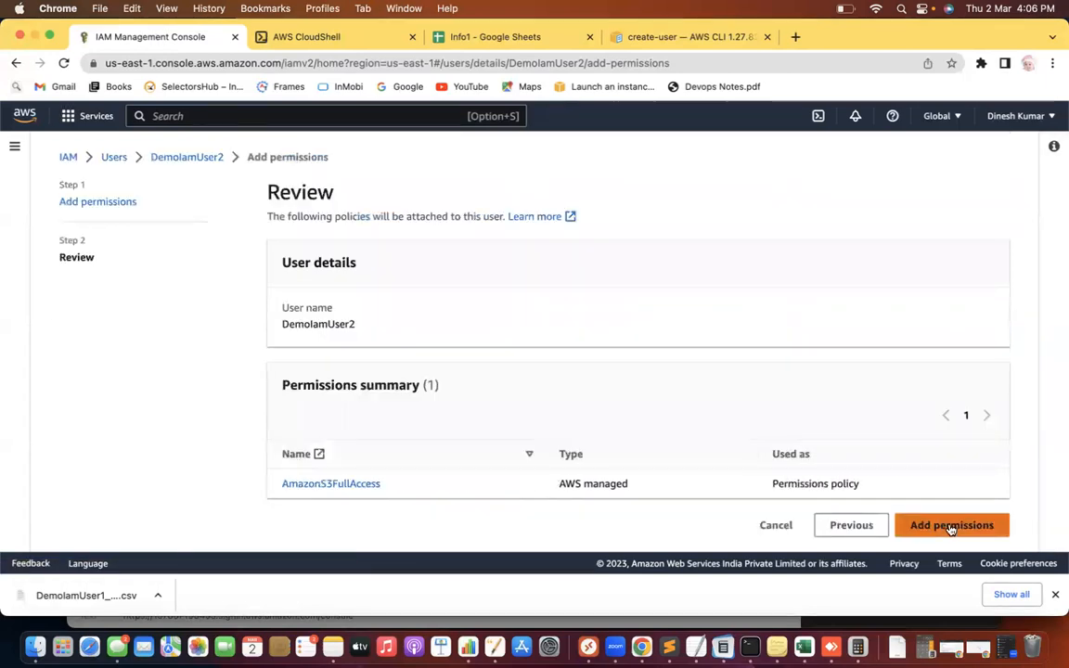
click(951, 526)
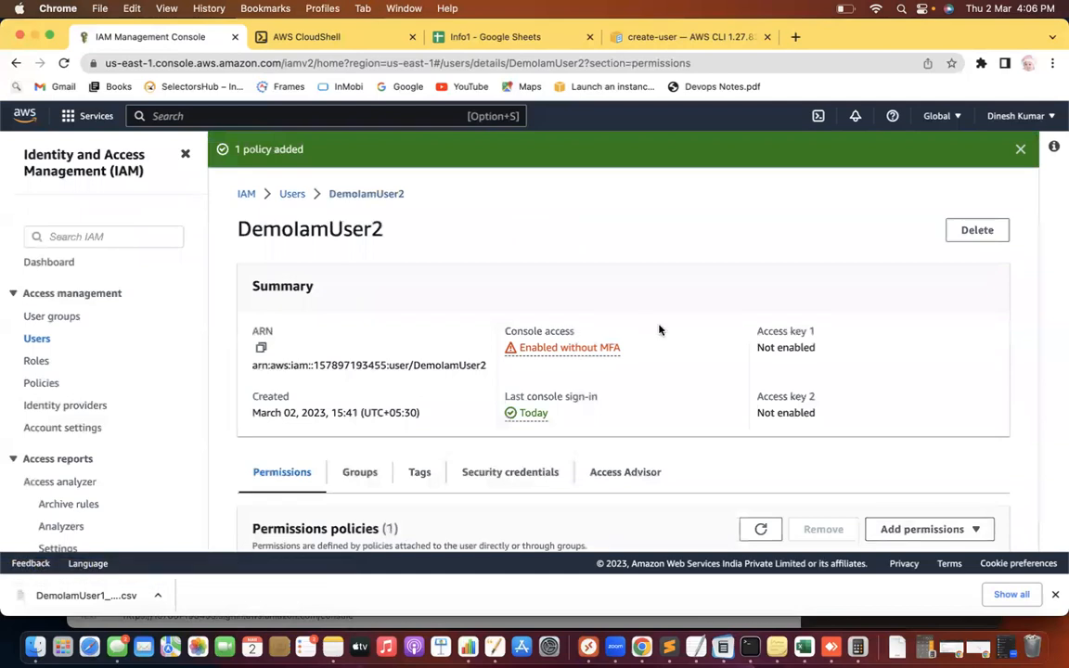
click(951, 647)
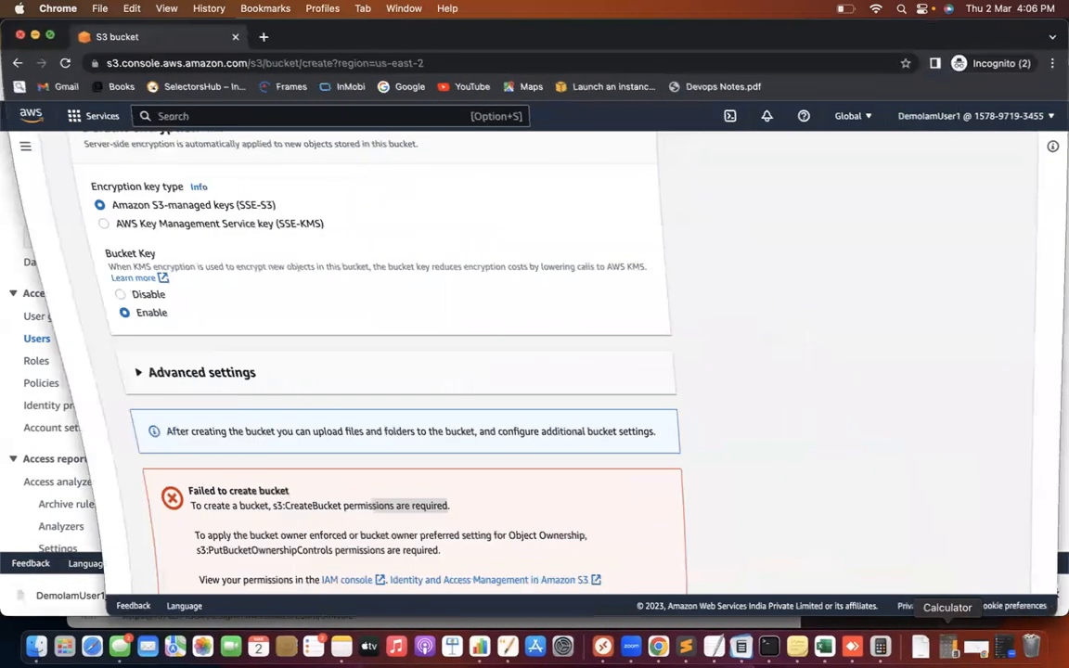
- Sign DemoIamUser1 out in the other window and return to the IAM user sign-in page
click(948, 647)
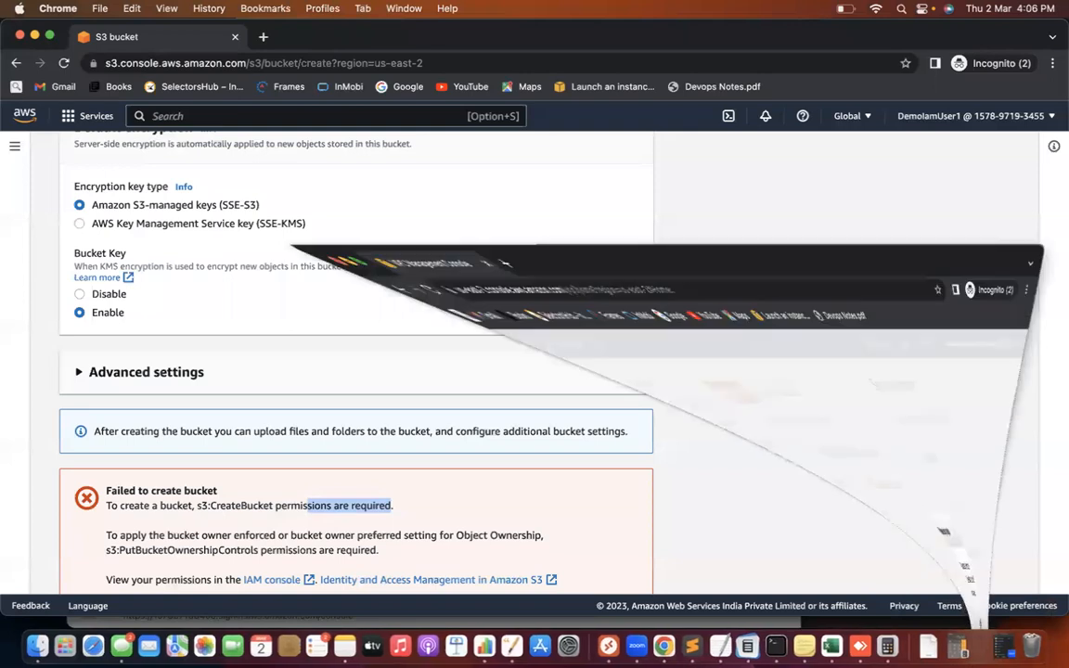
click(604, 405)
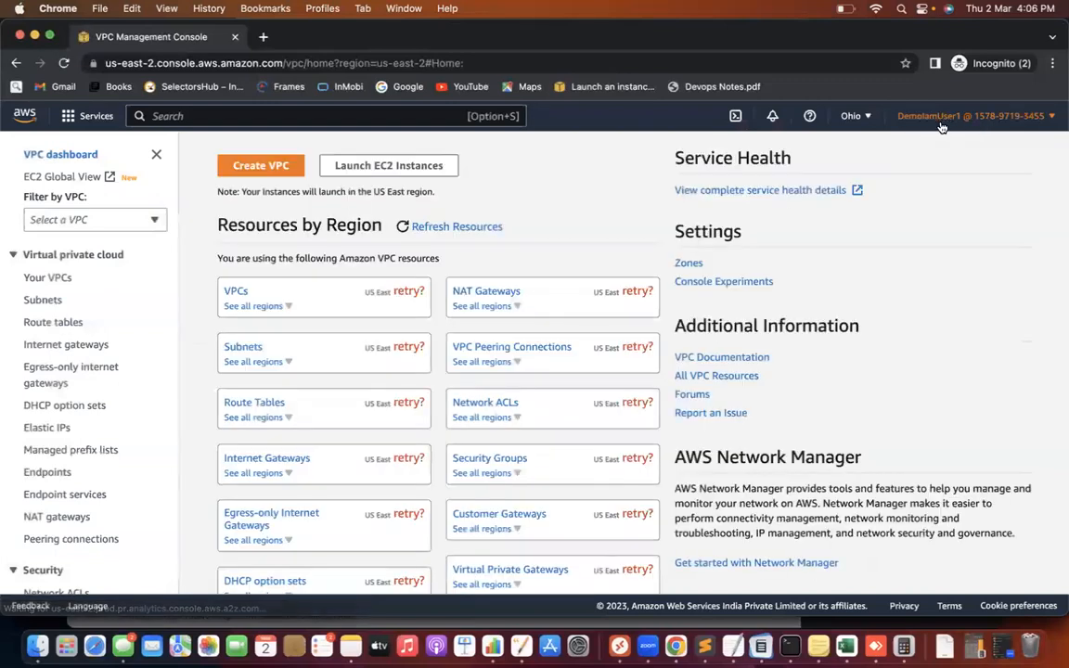
click(955, 120)
click(1018, 406)
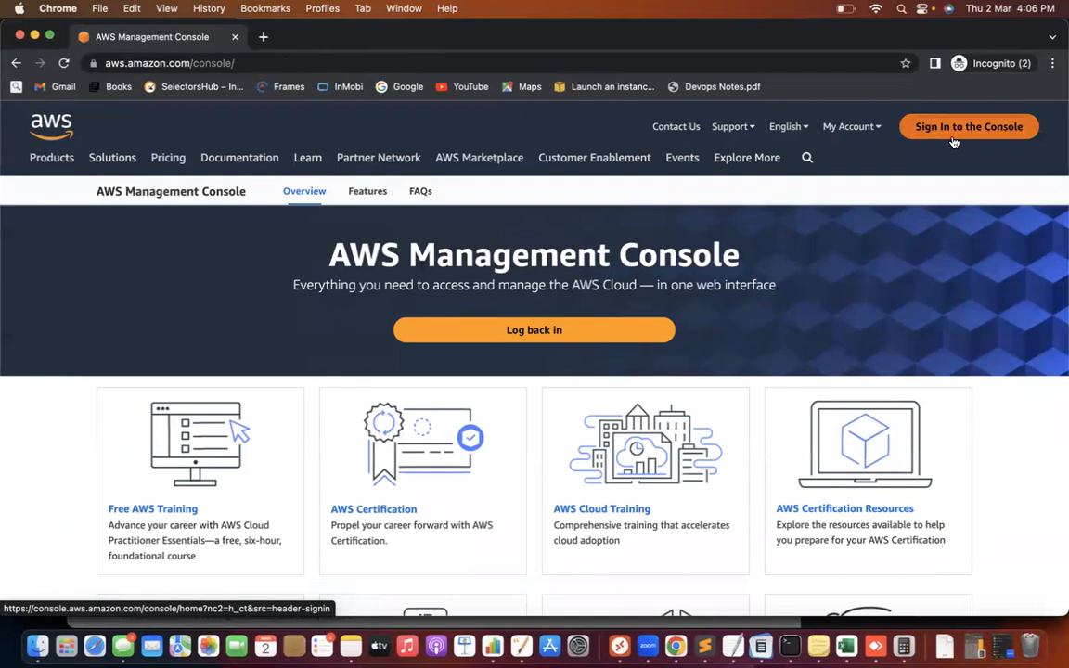
click(954, 141)
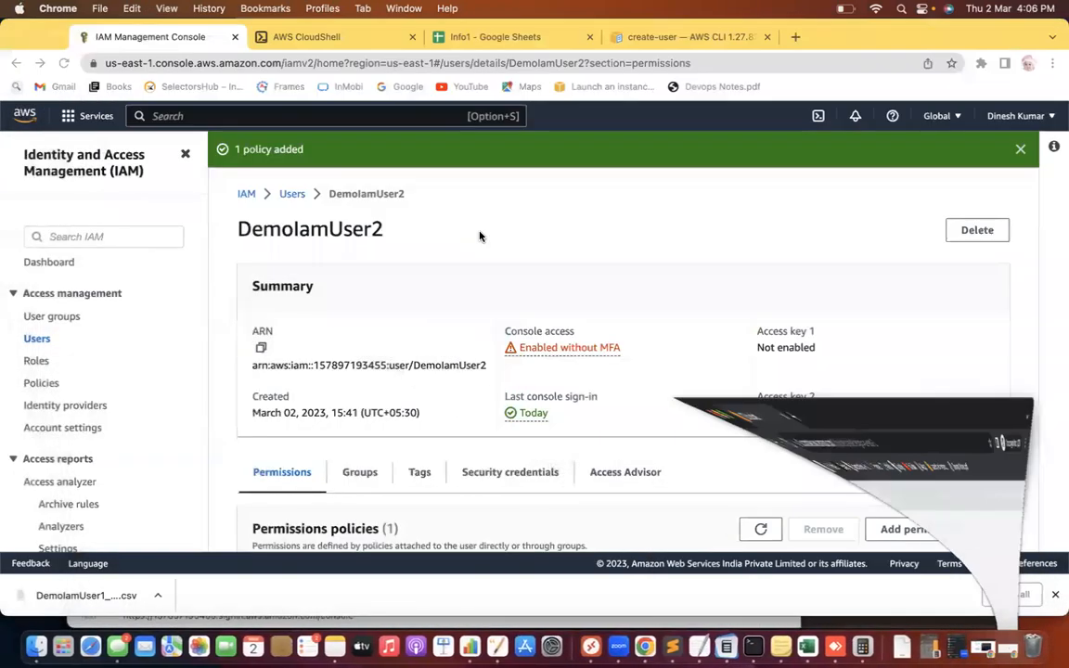
click(1014, 116)
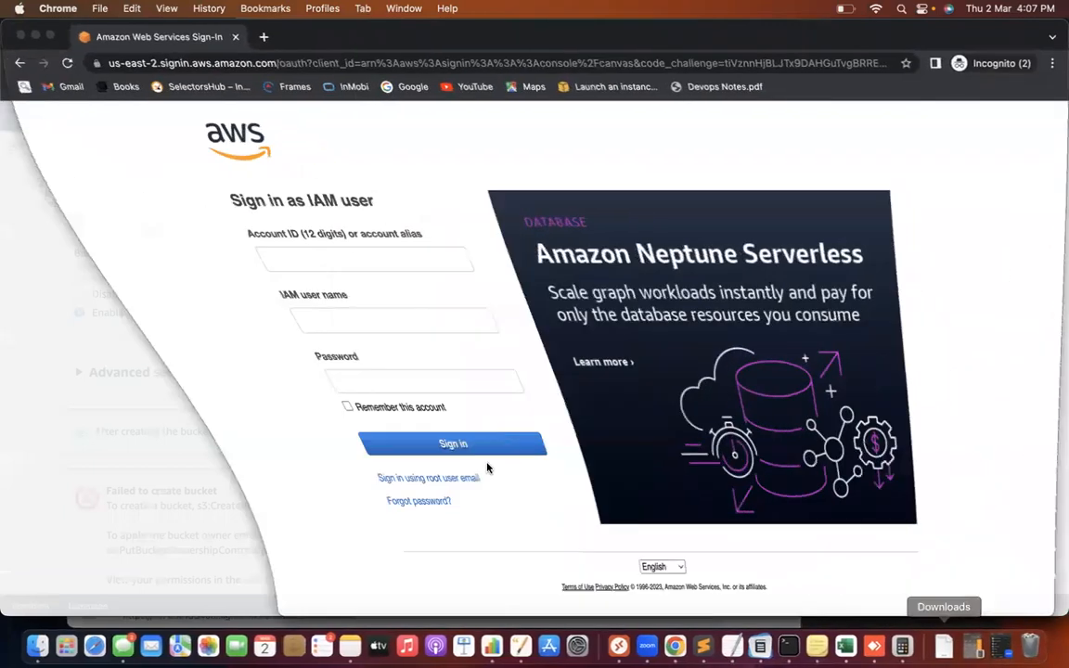
- Sign in as IAM user DemoIamUser2 using the pasted account ID and its password
key(super+v)
click(198, 319)
text(DemoIamUser2)
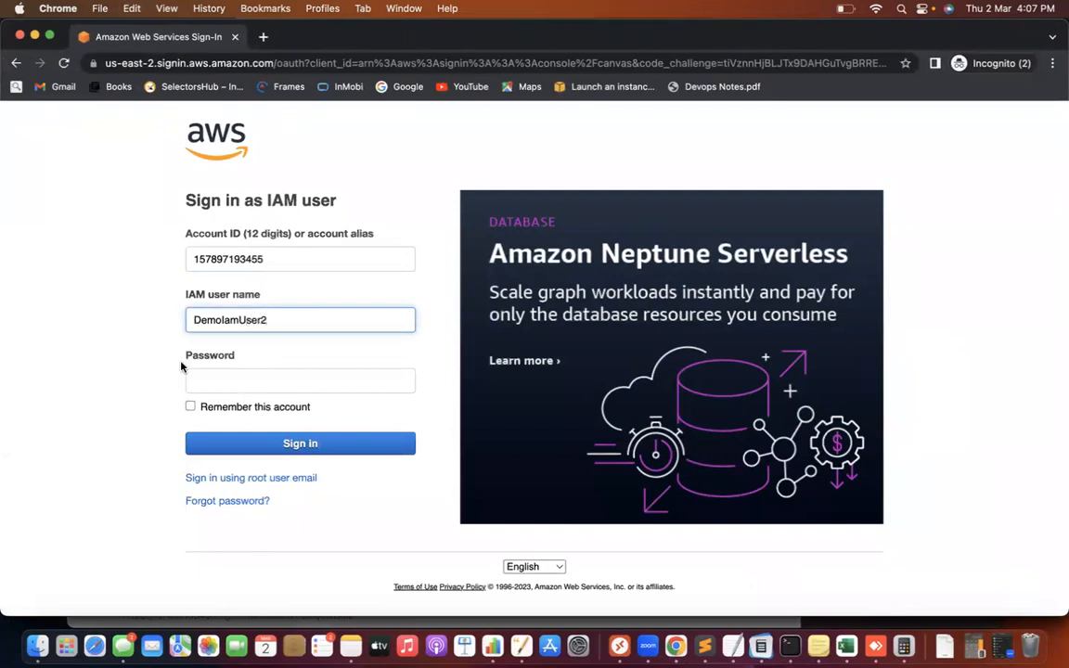
click(235, 382)
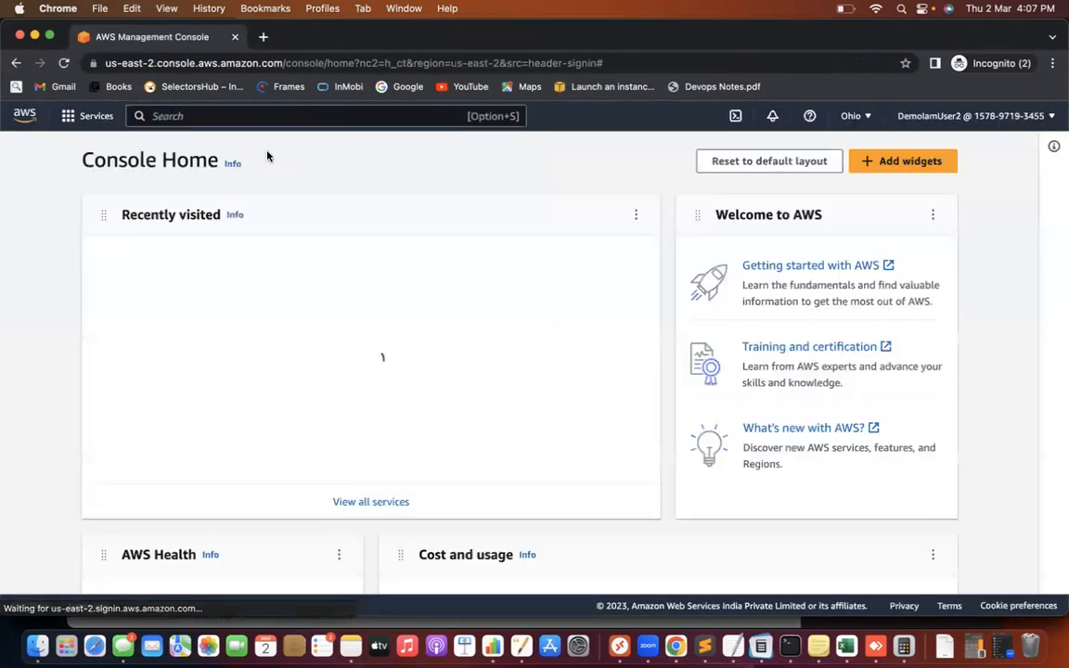
click(205, 120)
- Open S3 from the service search and begin creating a new bucket
text(S3)
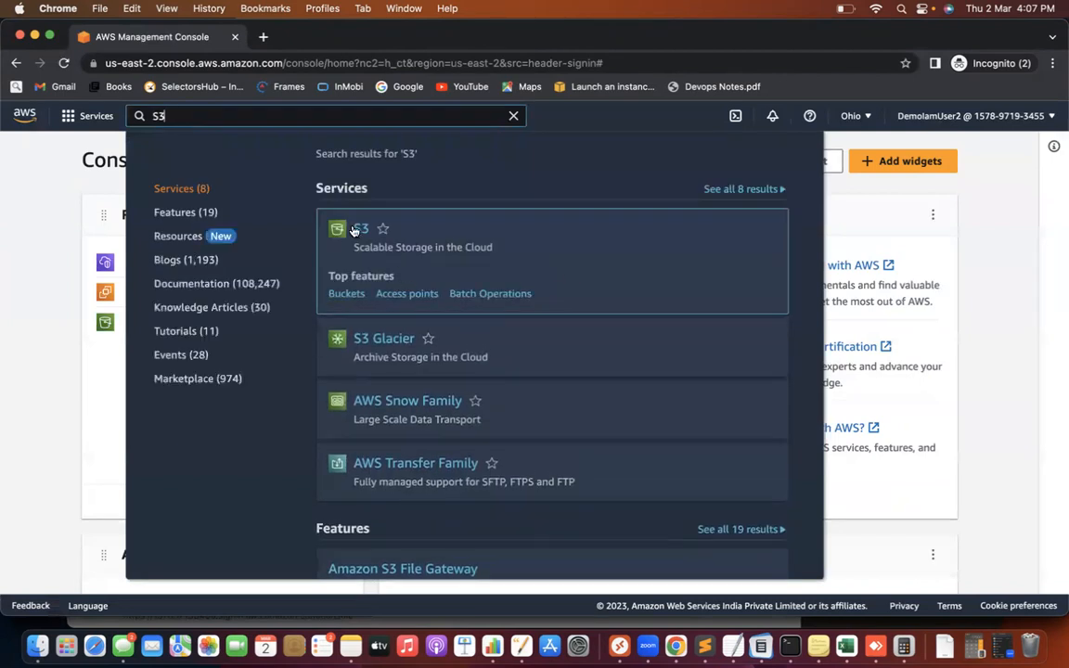
click(355, 230)
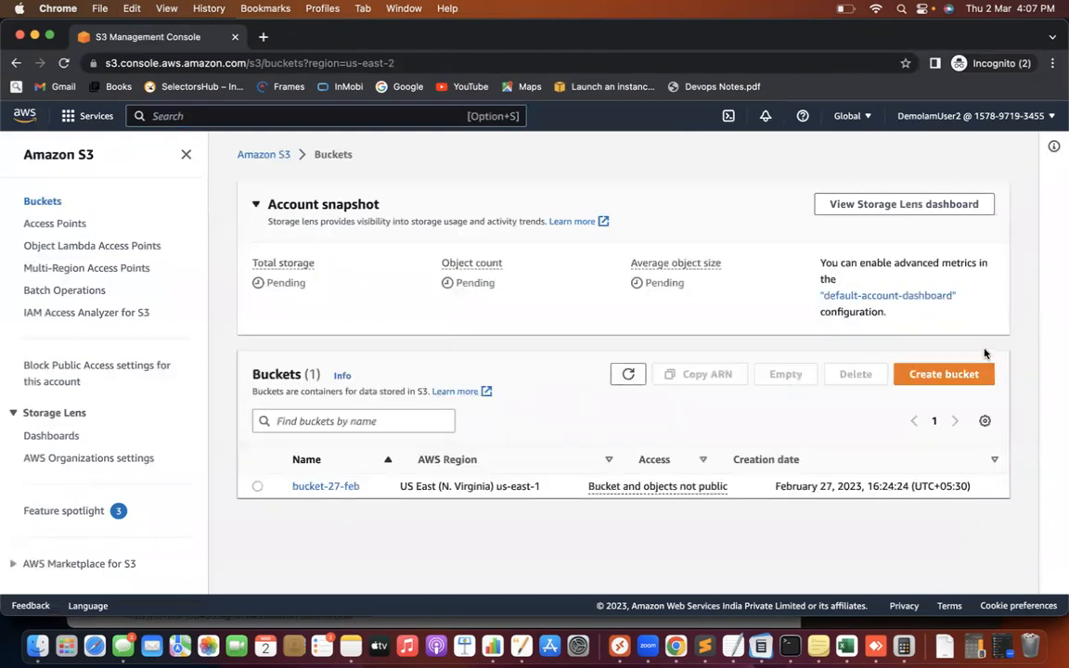
click(963, 382)
- Create the bucket demo-2-23-3, correcting the uppercase 'Demo' to lowercase after it is rejected
click(70, 329)
text(Demo-)
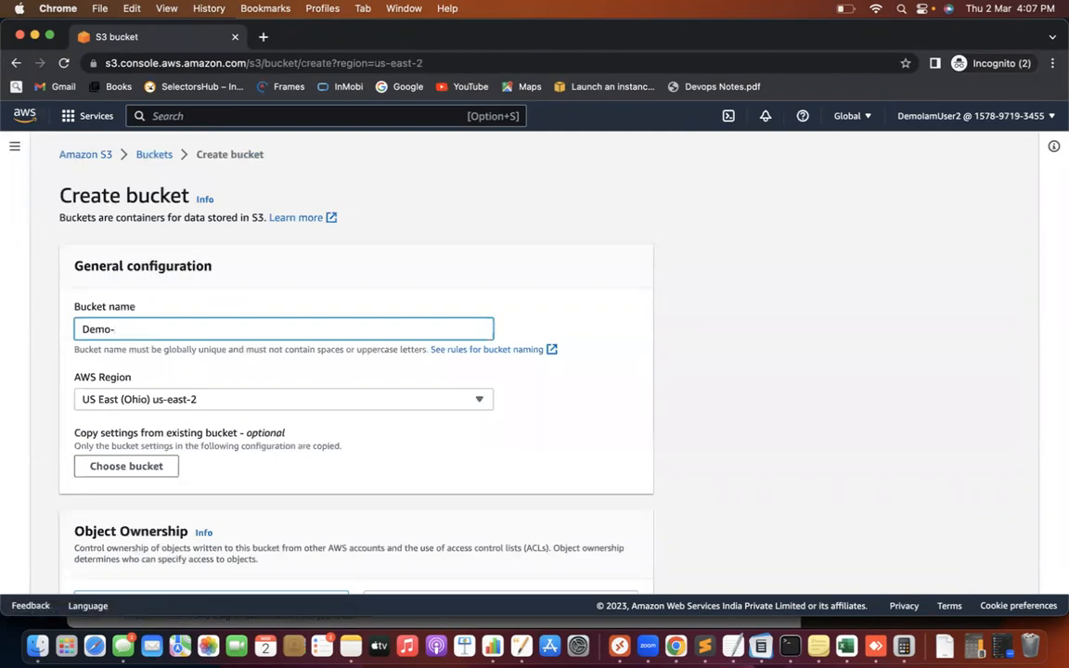
text(2-23-3)
scroll(706, 411, down, 20)
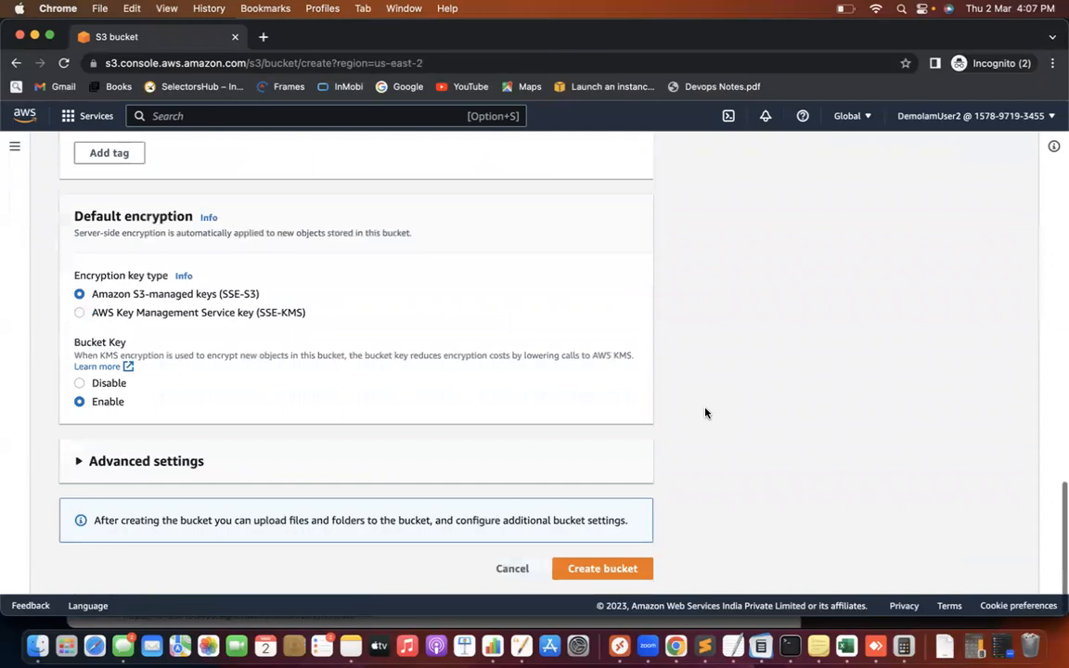
click(613, 572)
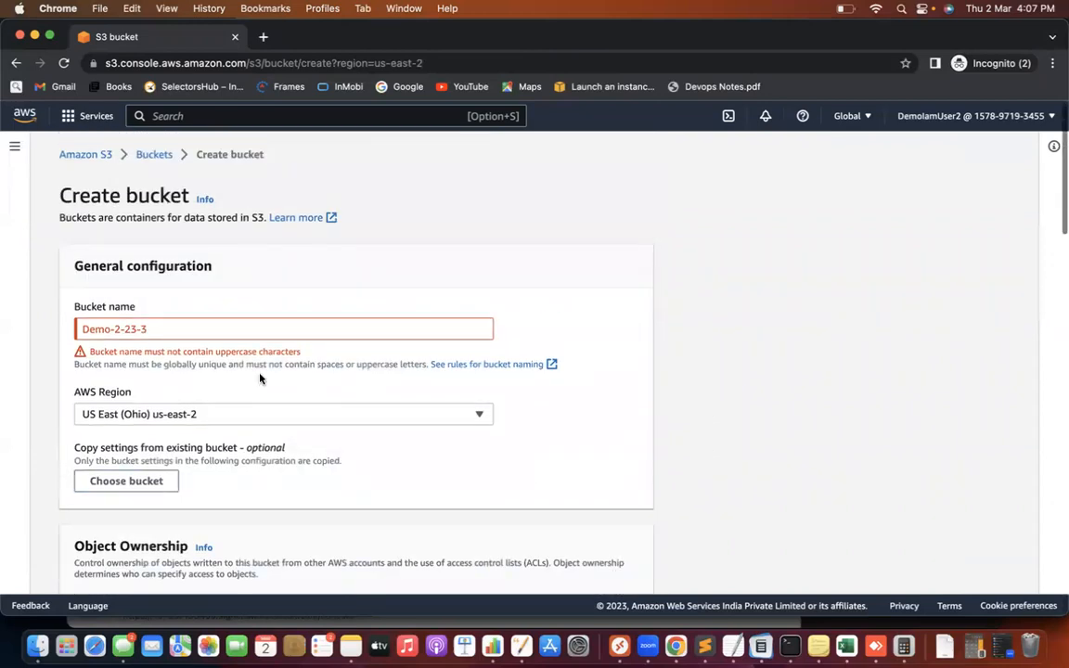
click(85, 328)
key(BackSpace)
text(d)
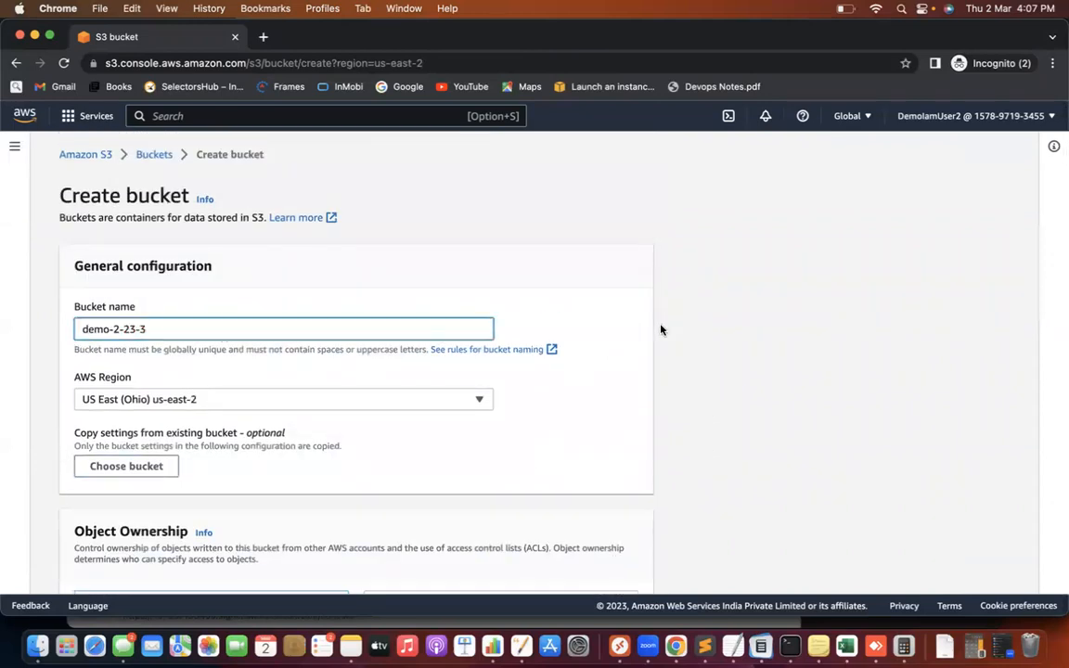
scroll(662, 330, down, 20)
click(603, 565)
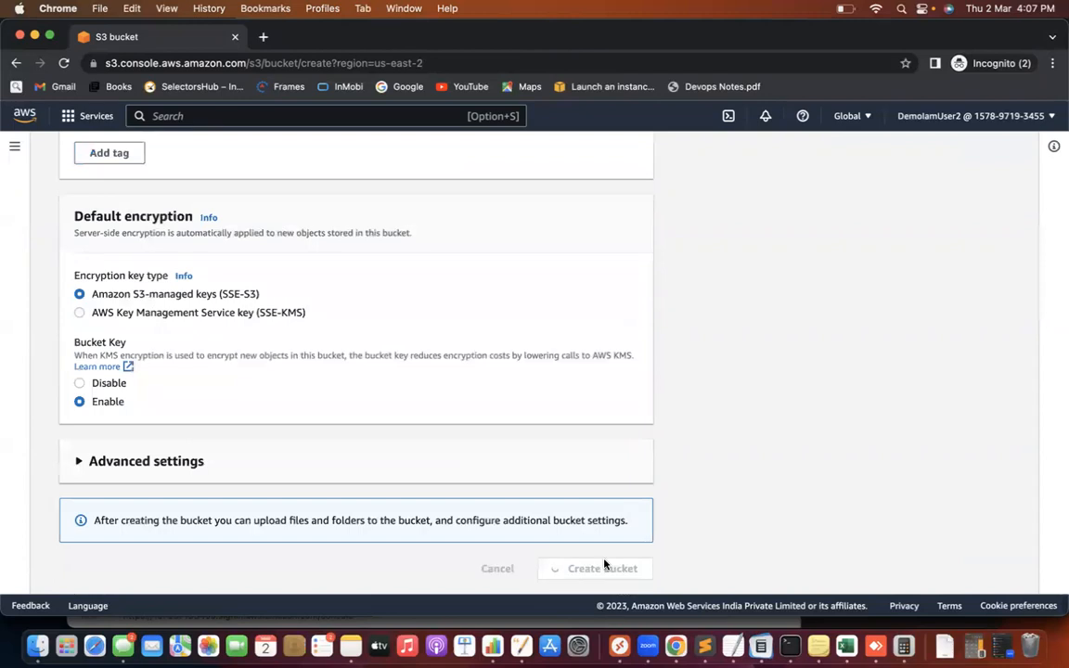